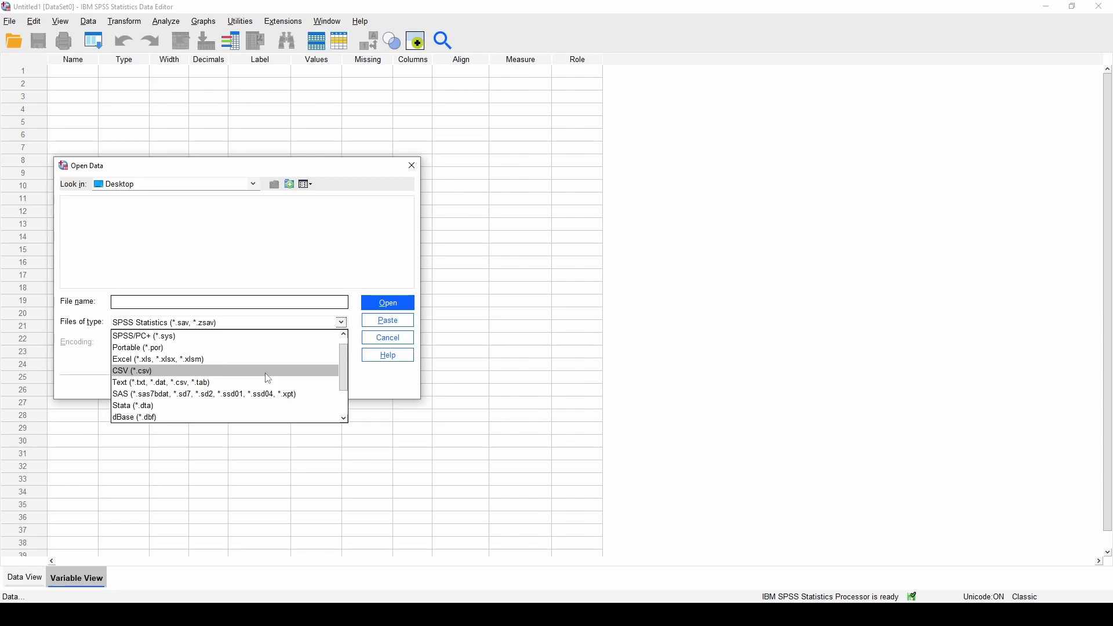
# Show all file types and open Car Consideration.csv in the Text Import Wizard
pyautogui.scroll(-2, 267, 386)
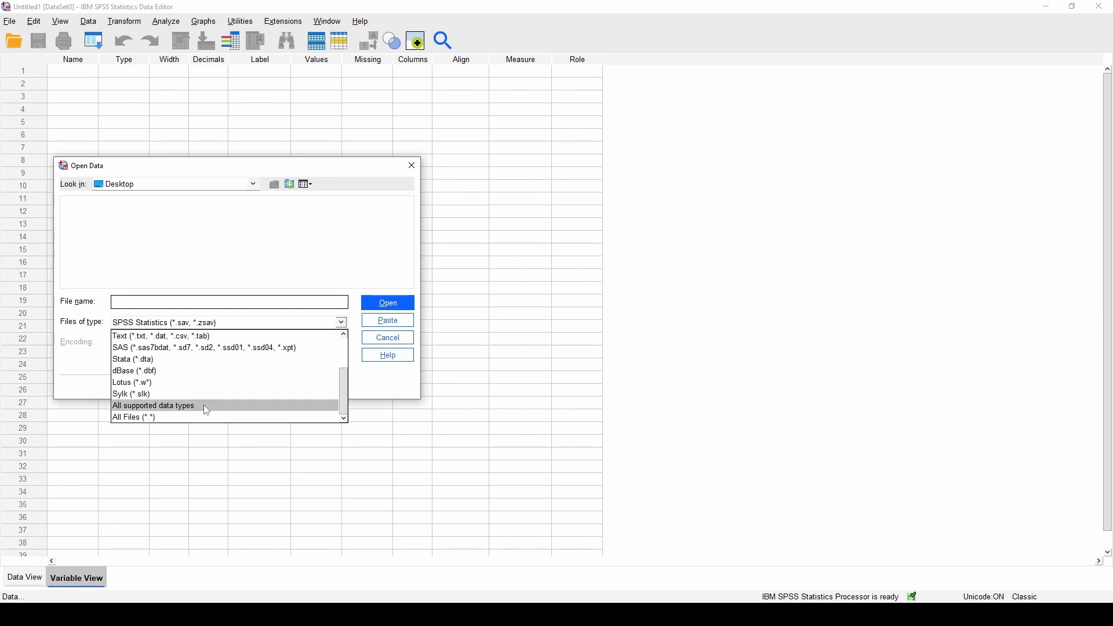
pyautogui.click(197, 418)
pyautogui.click(113, 203)
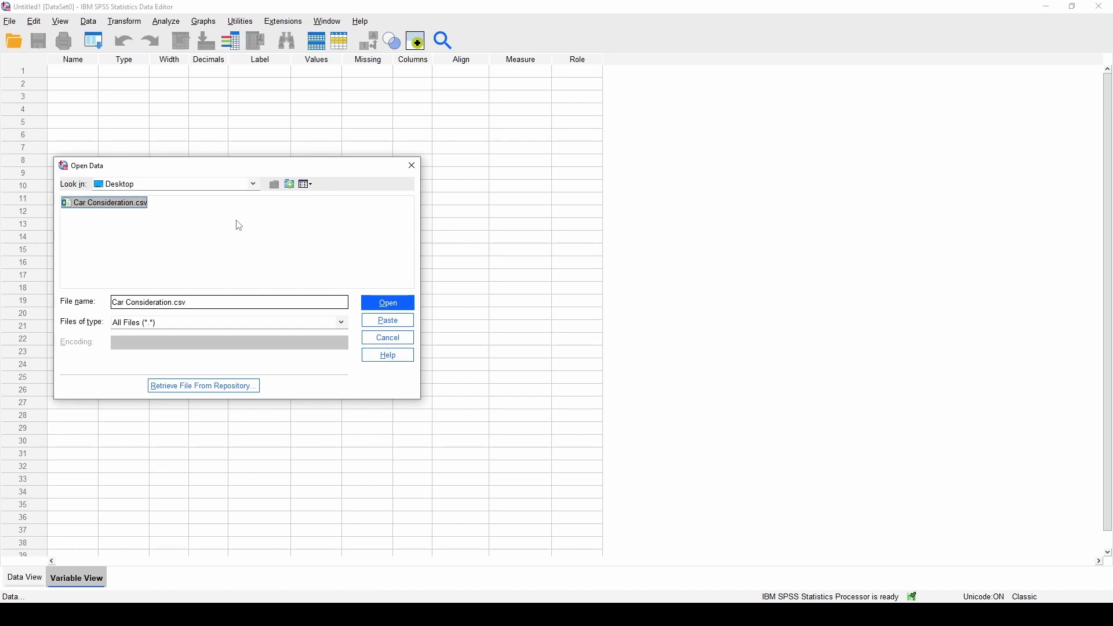
pyautogui.click(387, 301)
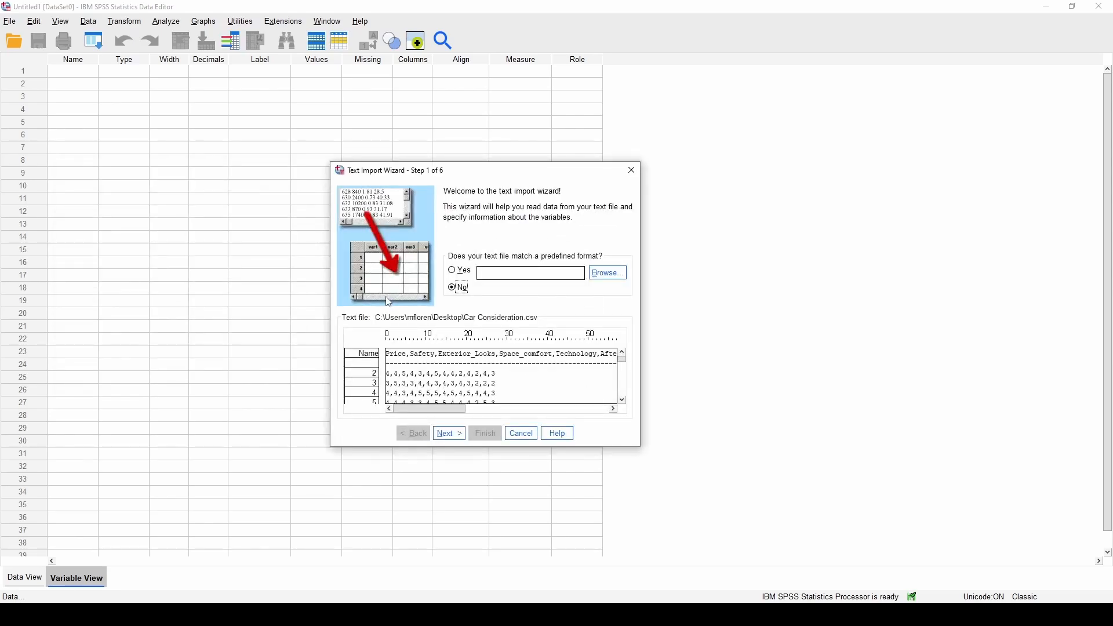
# Import the CSV as comma-delimited with a header row, giving 14 numeric variables and 90 cases
pyautogui.click(449, 434)
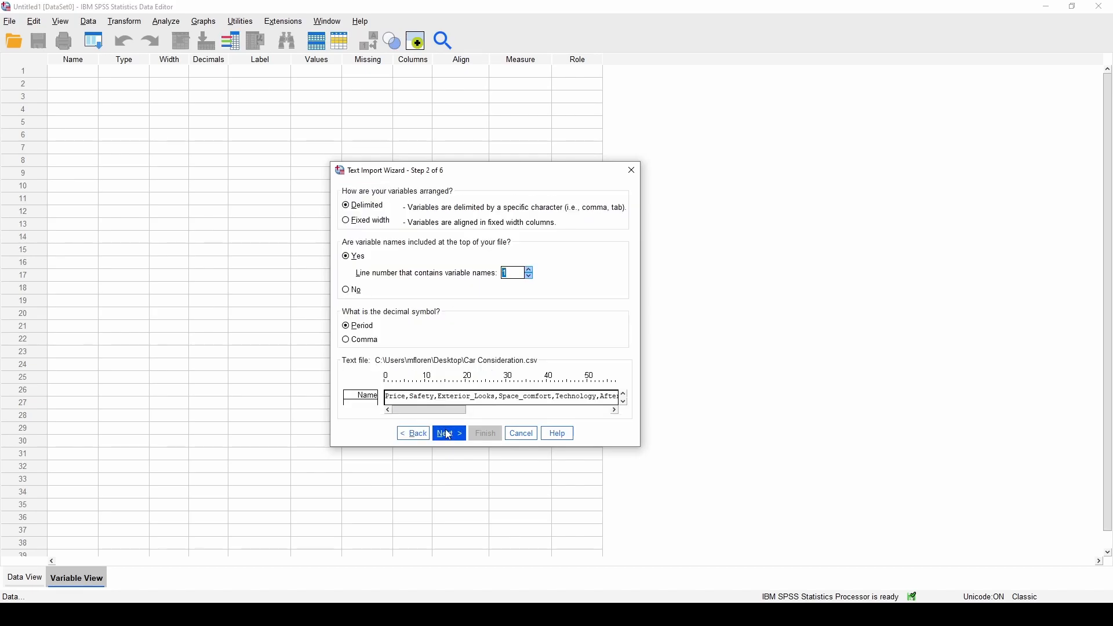
pyautogui.click(447, 432)
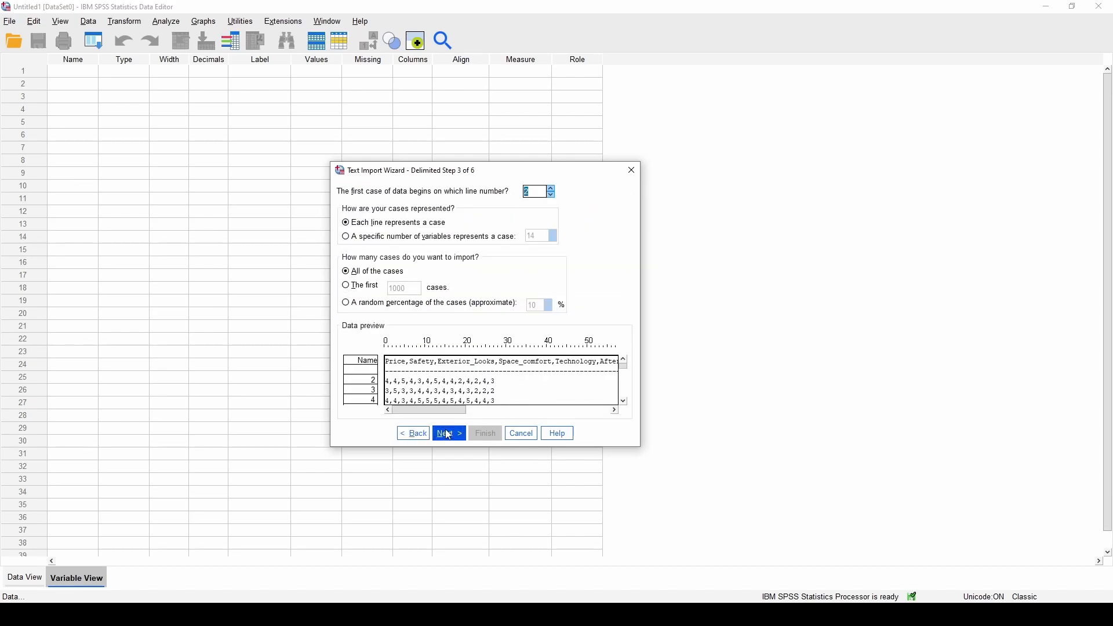
pyautogui.click(449, 434)
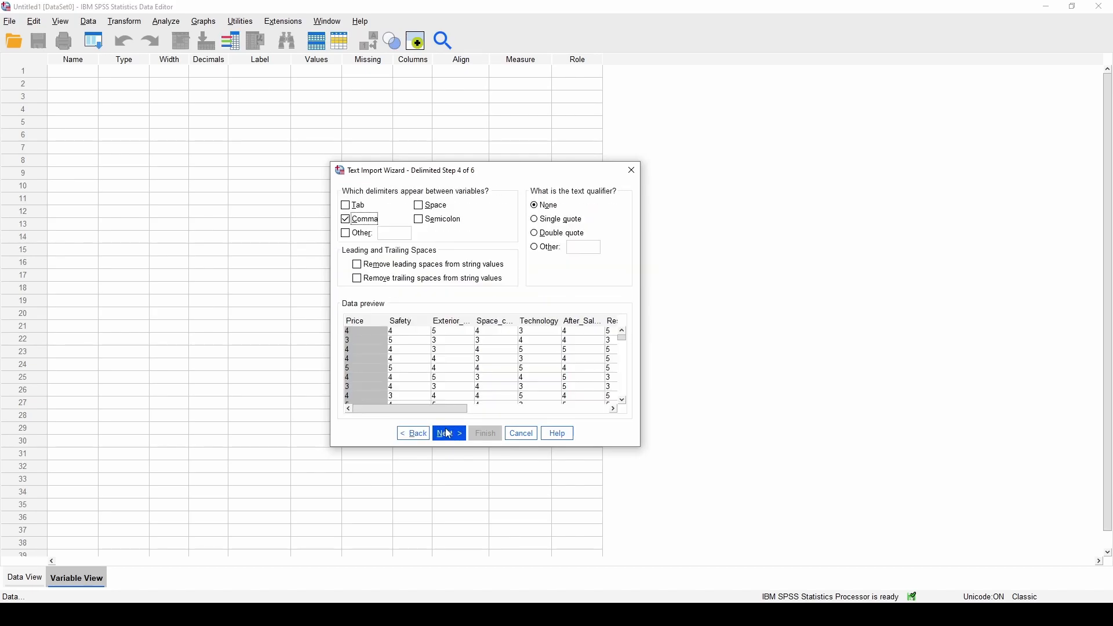
pyautogui.moveTo(442, 411)
pyautogui.mouseDown()
pyautogui.moveTo(604, 411)
pyautogui.moveTo(439, 404)
pyautogui.moveTo(620, 422)
pyautogui.moveTo(452, 412)
pyautogui.mouseUp()
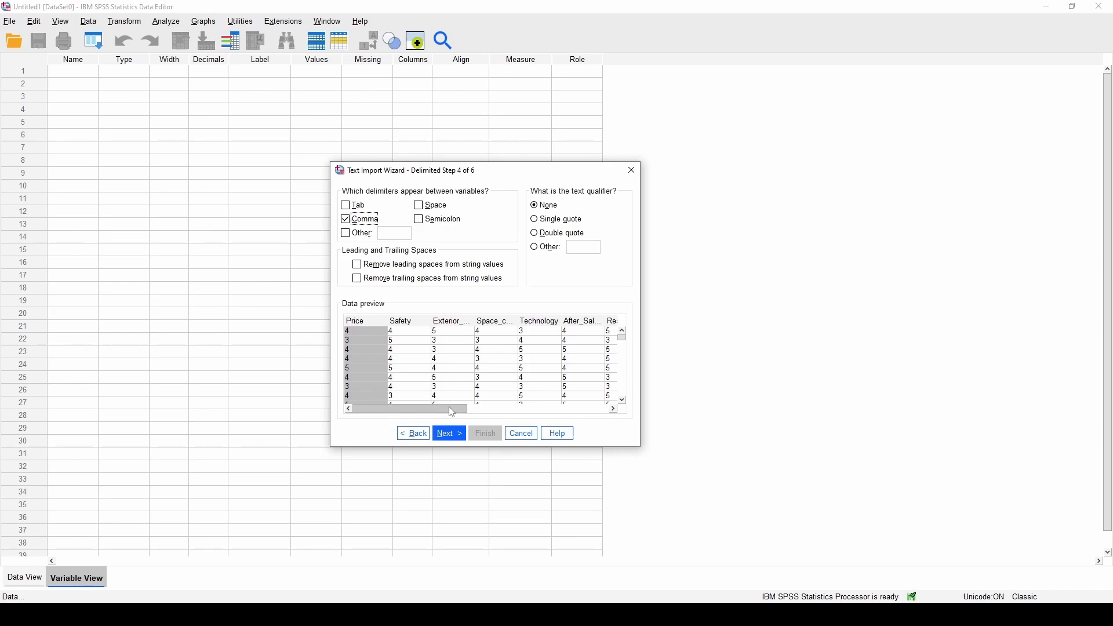
pyautogui.moveTo(453, 413); pyautogui.dragTo(424, 409)
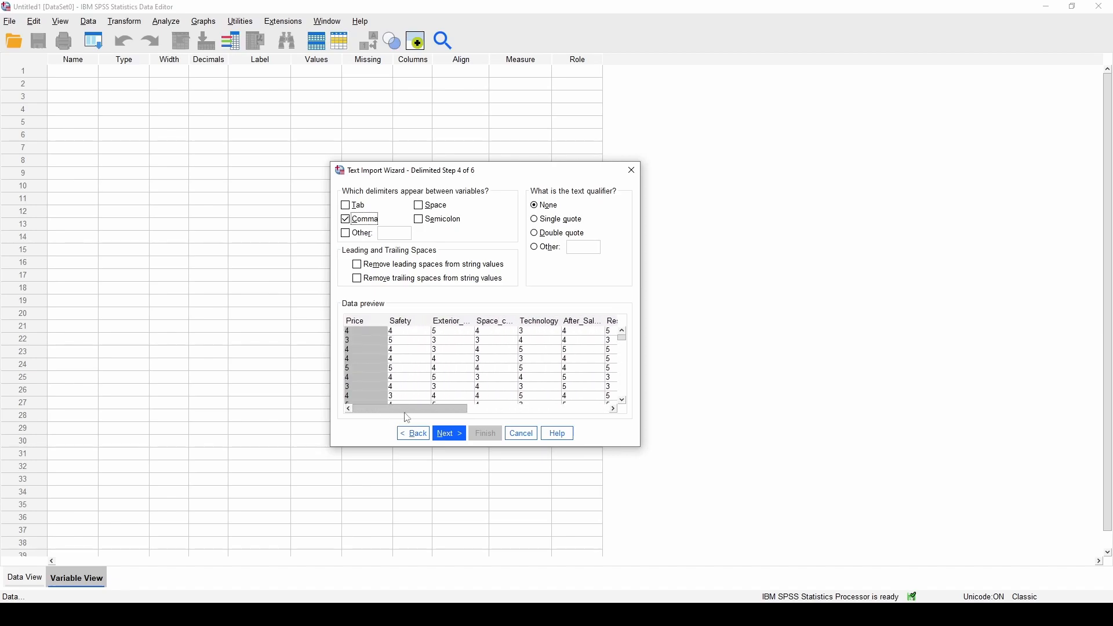
pyautogui.click(457, 437)
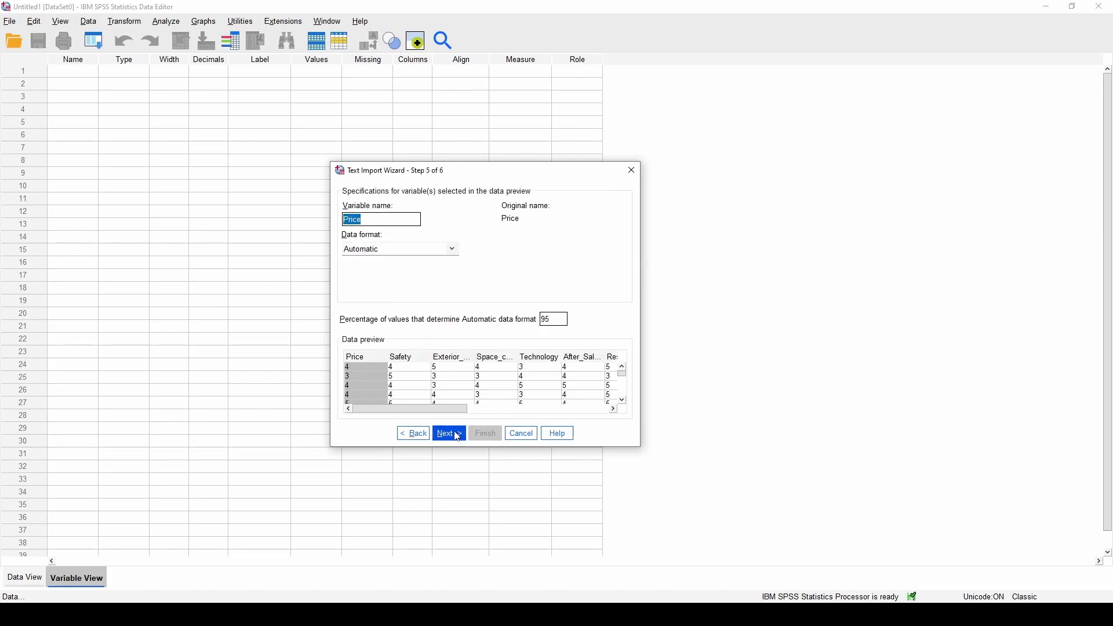
pyautogui.click(458, 437)
pyautogui.click(485, 434)
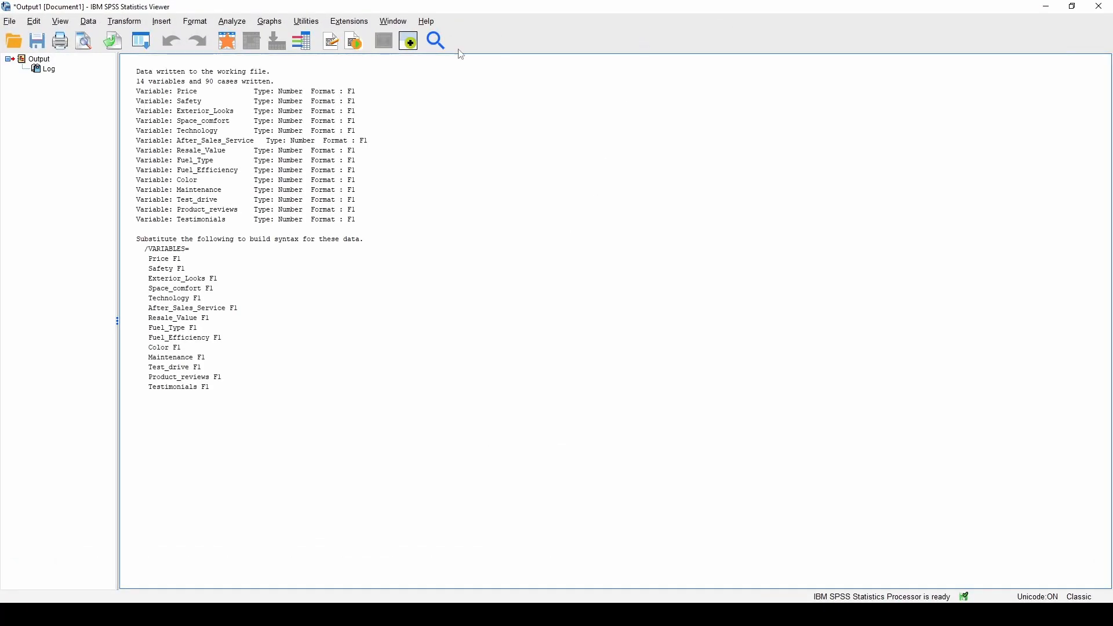
# Discard the import log without saving and return to the Data View
pyautogui.click(1100, 6)
pyautogui.click(557, 325)
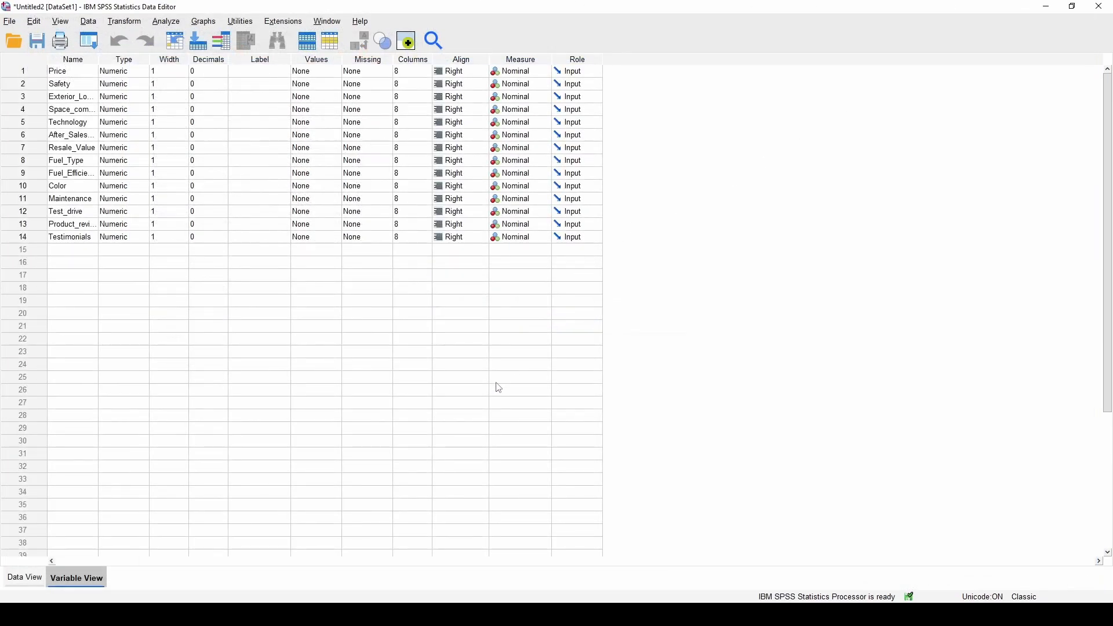
pyautogui.click(28, 578)
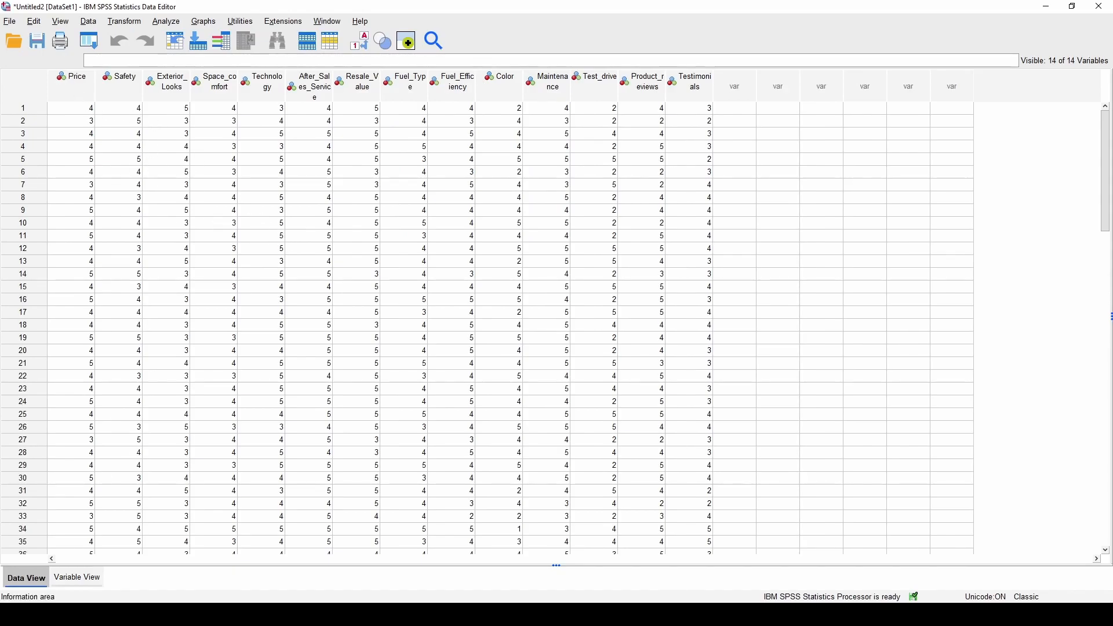
# Review the 14 variable definitions, down to Testimonials, and the imported data values
pyautogui.click(85, 582)
pyautogui.click(32, 239)
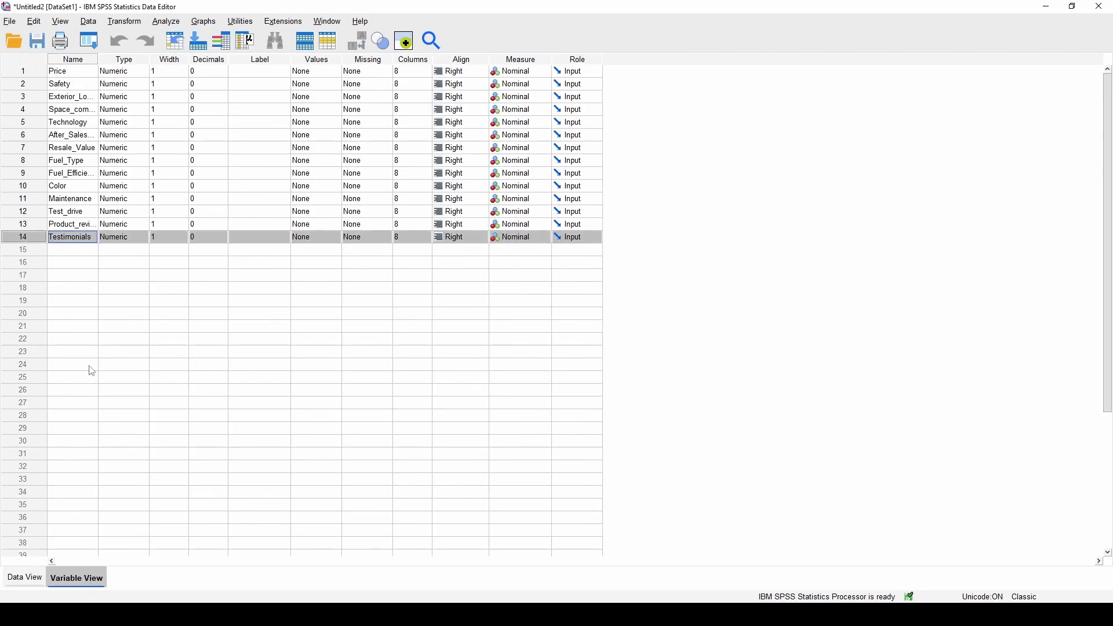
pyautogui.click(30, 580)
pyautogui.scroll(-10, 182, 244)
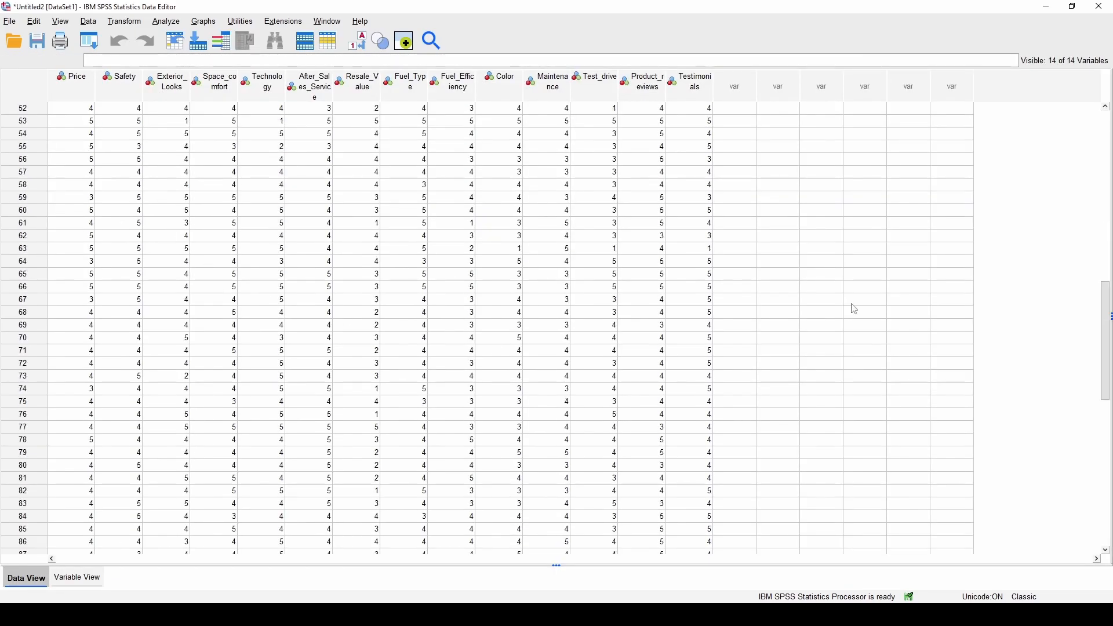
pyautogui.moveTo(1107, 317); pyautogui.dragTo(1044, 102)
pyautogui.click(78, 578)
pyautogui.click(26, 579)
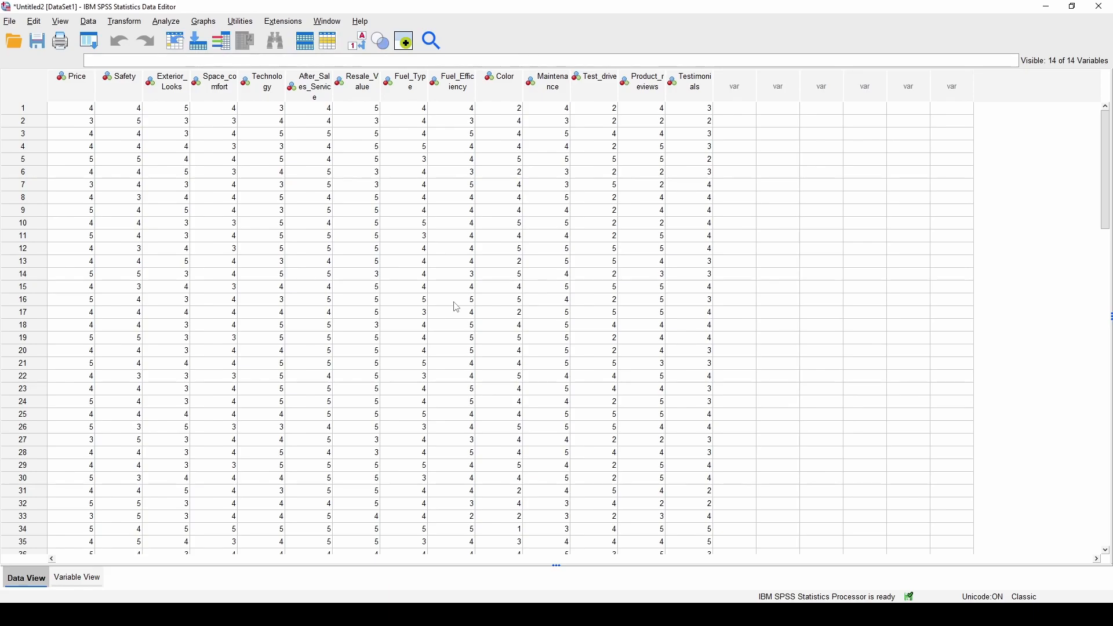
pyautogui.click(173, 24)
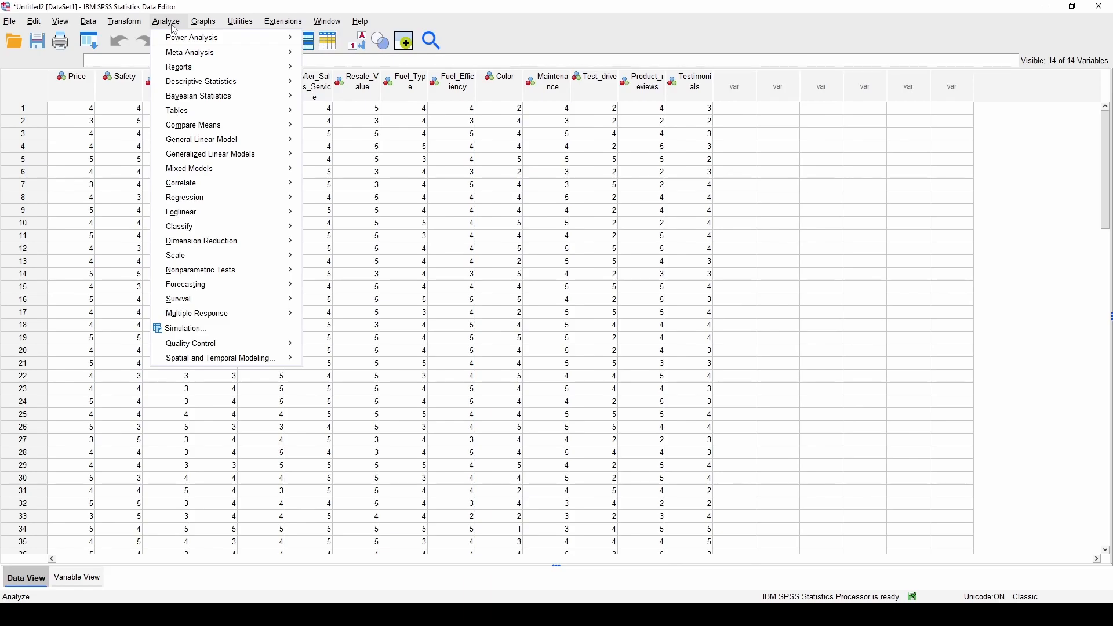
# Open Dimension Reduction > Factor and move all car rating variables, Price onward, into Variables
pyautogui.moveTo(259, 239)
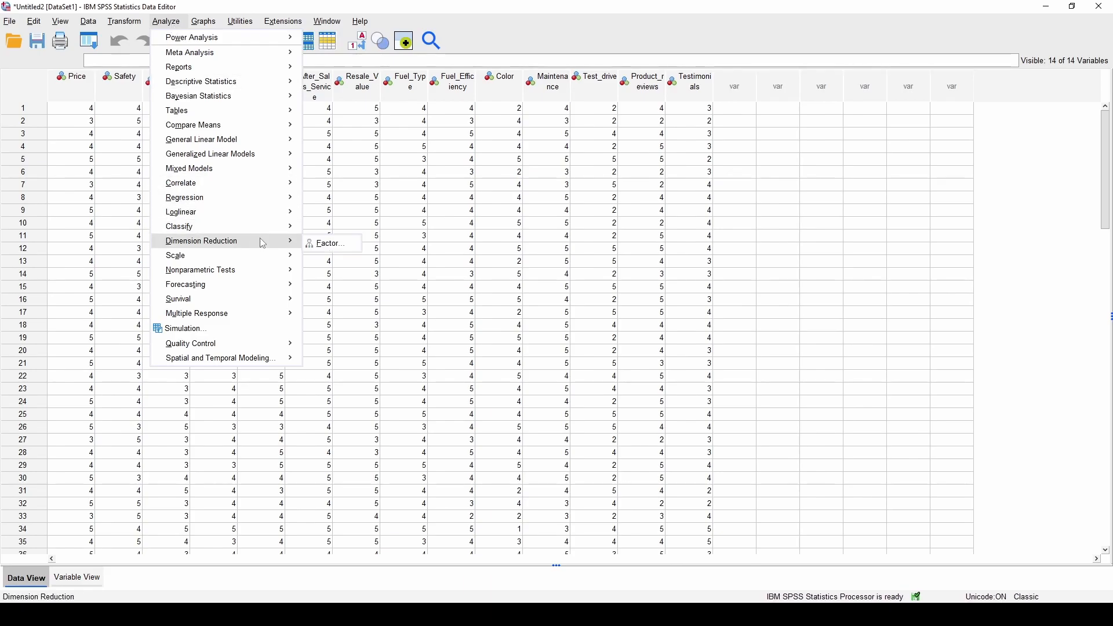
pyautogui.click(353, 252)
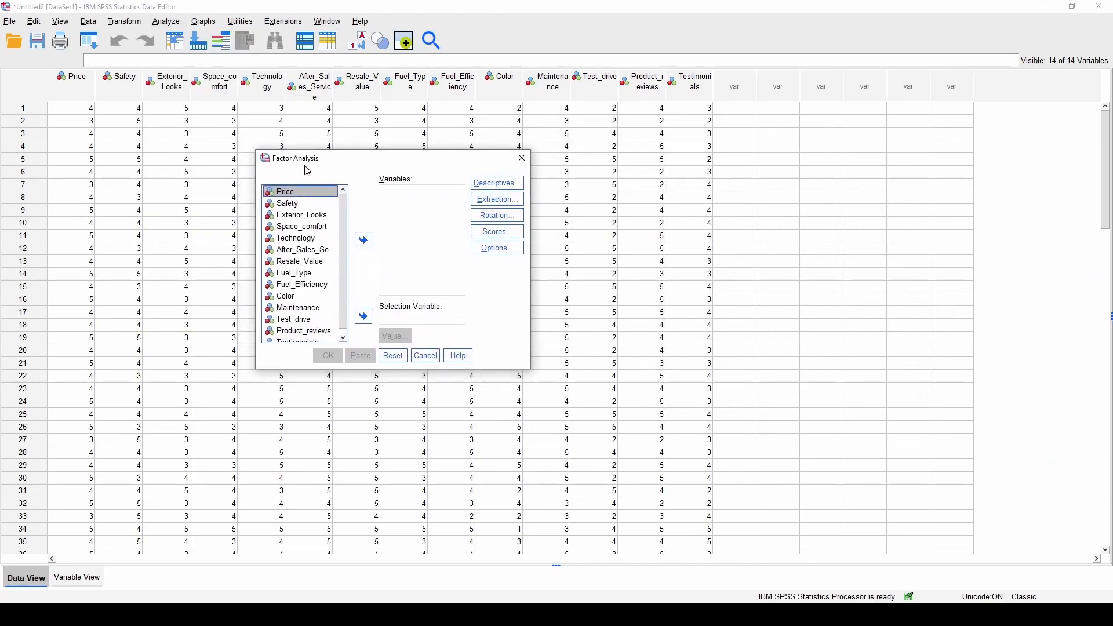
pyautogui.click(319, 251)
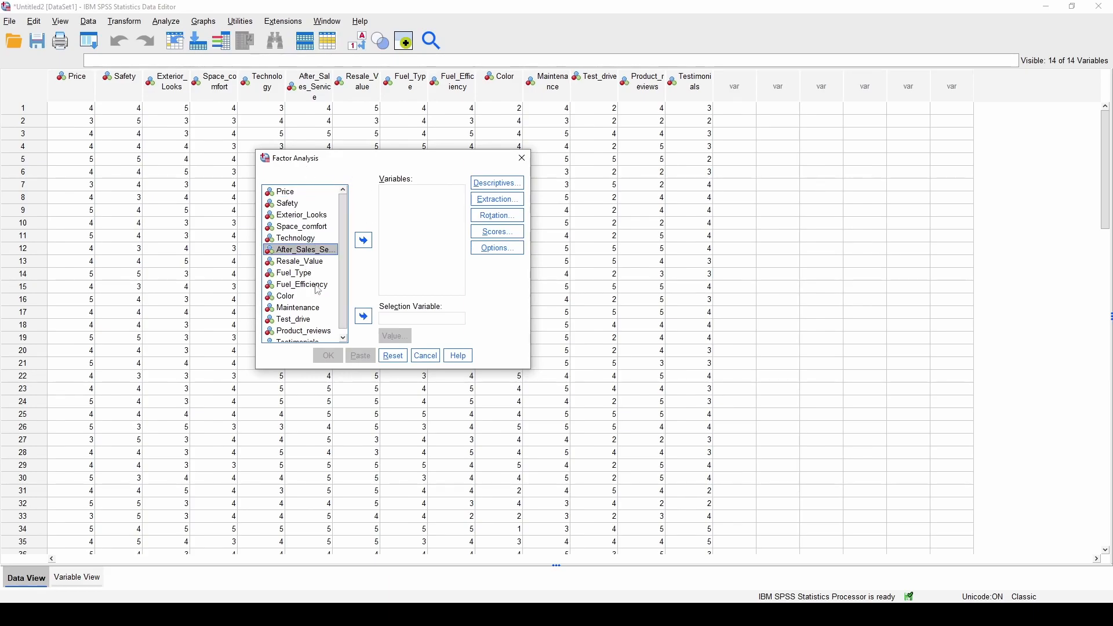
pyautogui.hotkey('ctrl', 'a')
pyautogui.click(363, 241)
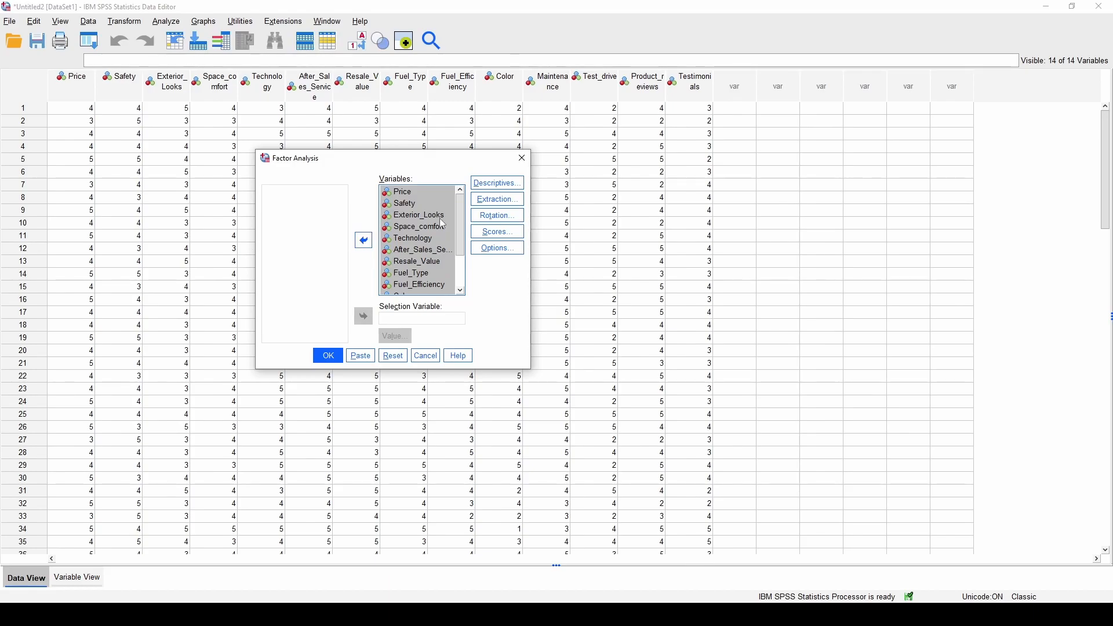
pyautogui.scroll(-2, 428, 241)
pyautogui.scroll(2, 428, 241)
pyautogui.click(435, 192)
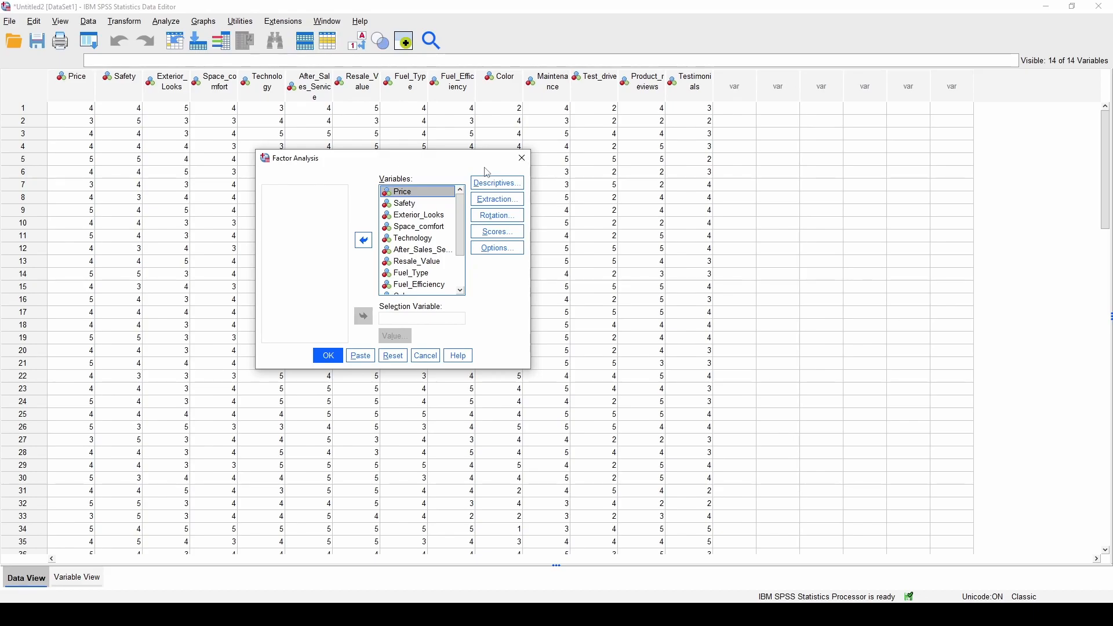
# Keep the default Descriptives, and set extraction to principal axis factoring with a scree plot
pyautogui.click(497, 184)
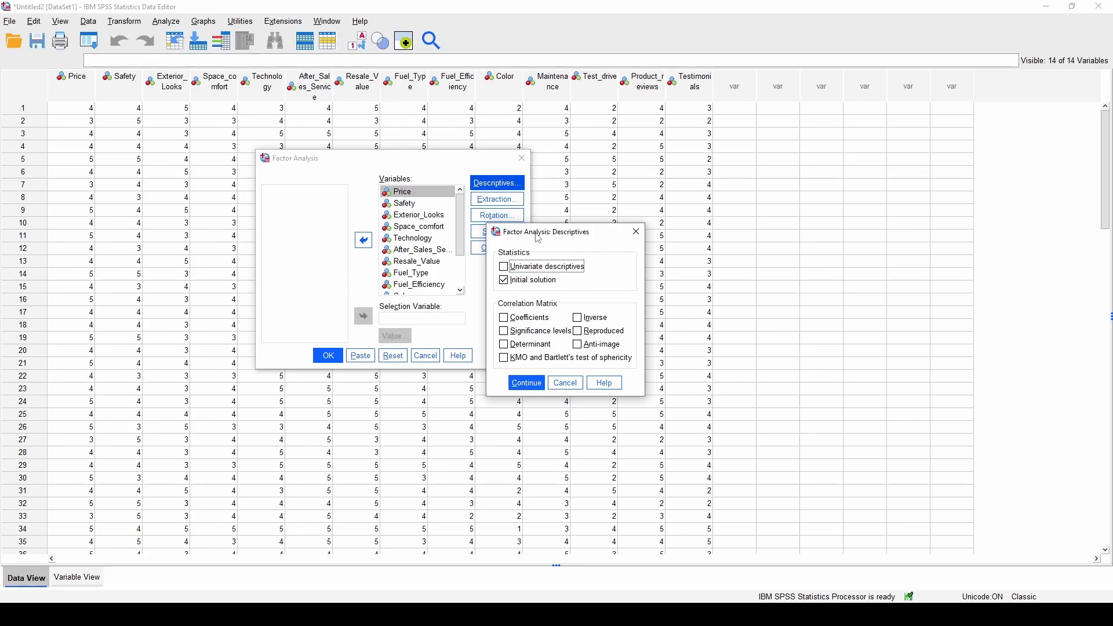
pyautogui.click(527, 383)
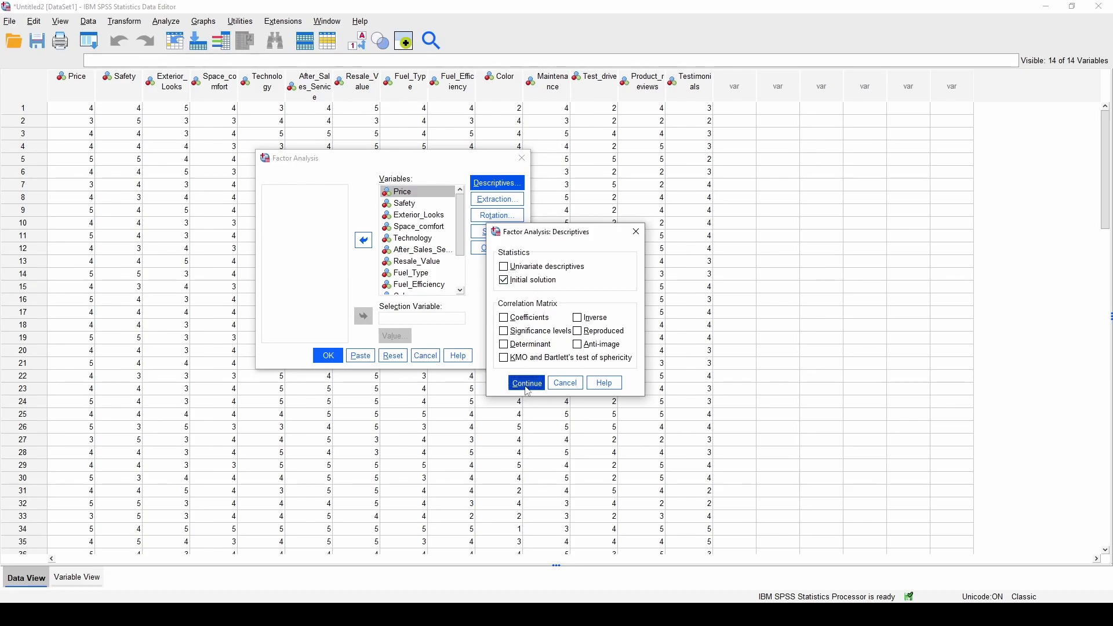
pyautogui.click(497, 199)
pyautogui.moveTo(540, 204); pyautogui.dragTo(473, 145)
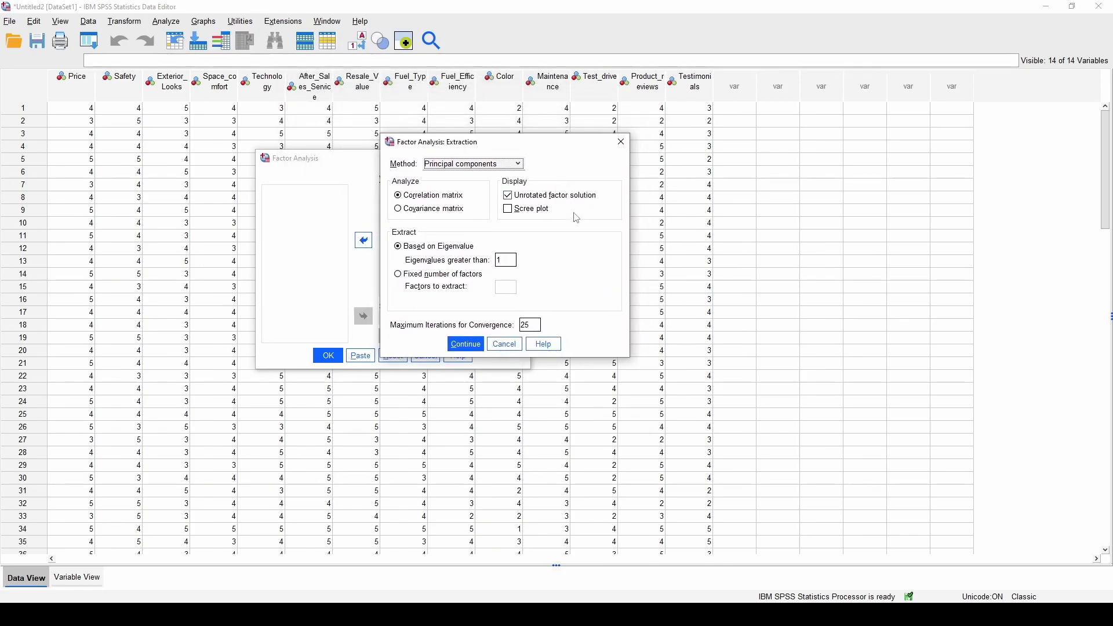
pyautogui.click(508, 210)
pyautogui.moveTo(544, 149); pyautogui.dragTo(552, 269)
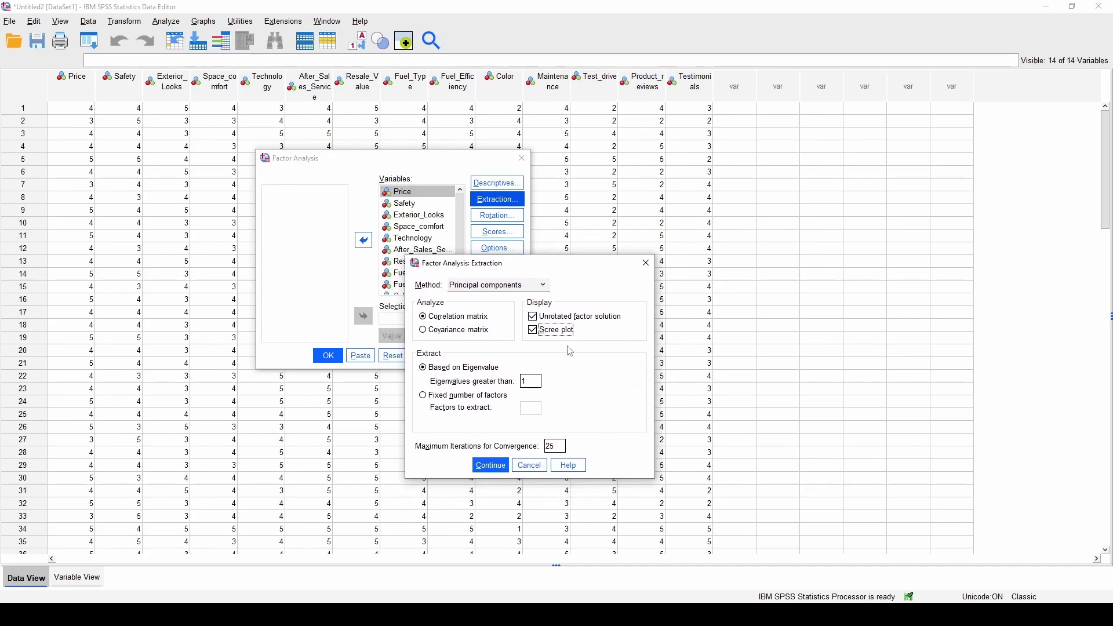
pyautogui.click(525, 287)
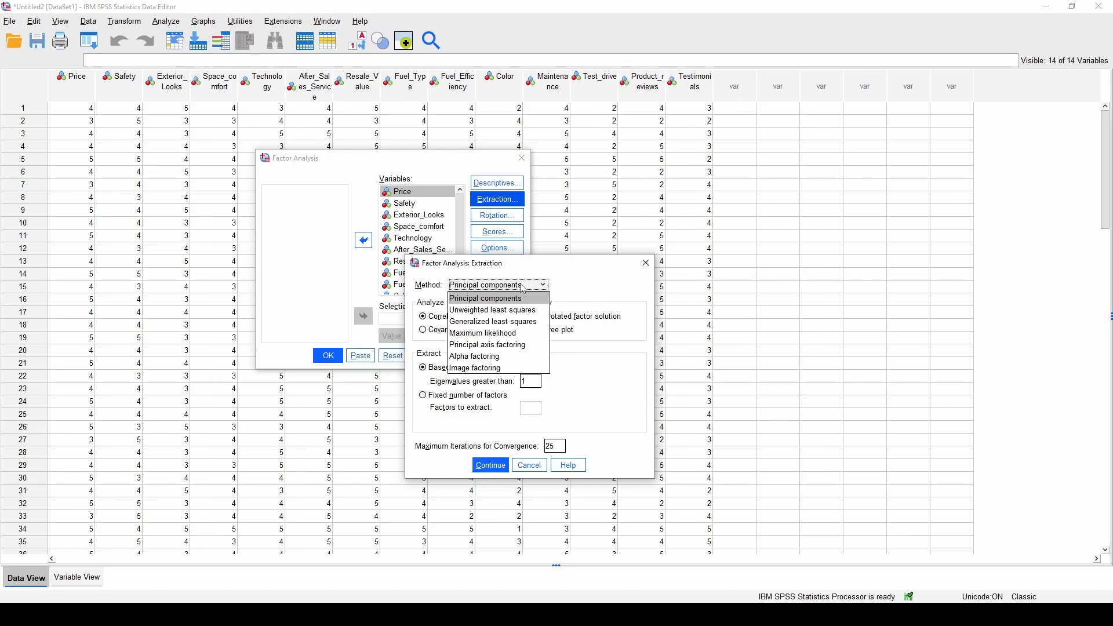
pyautogui.click(525, 345)
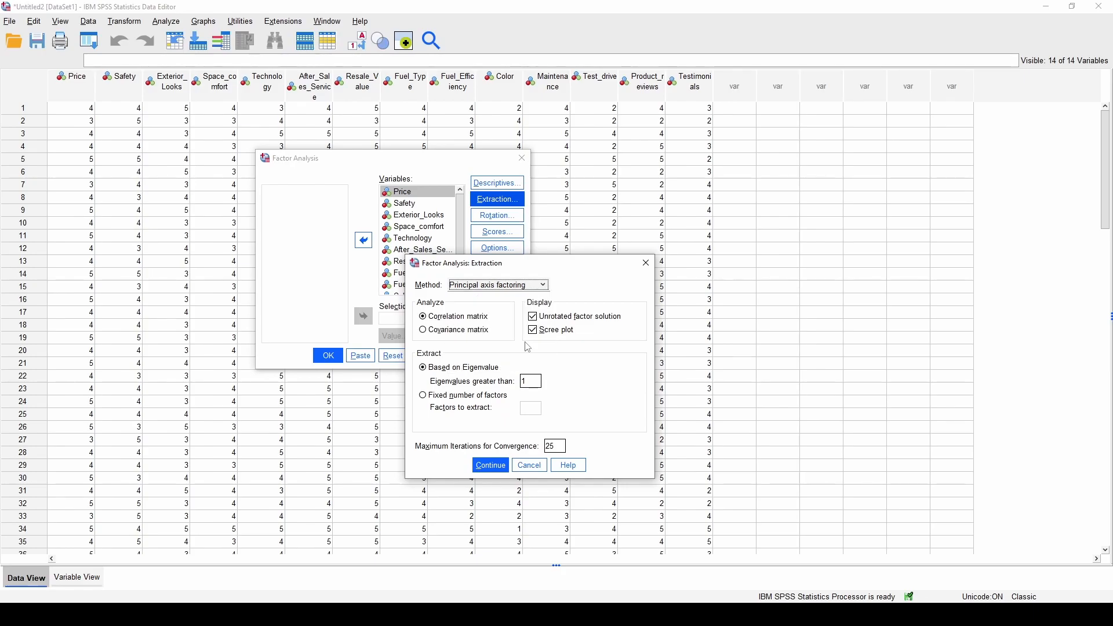
pyautogui.click(492, 465)
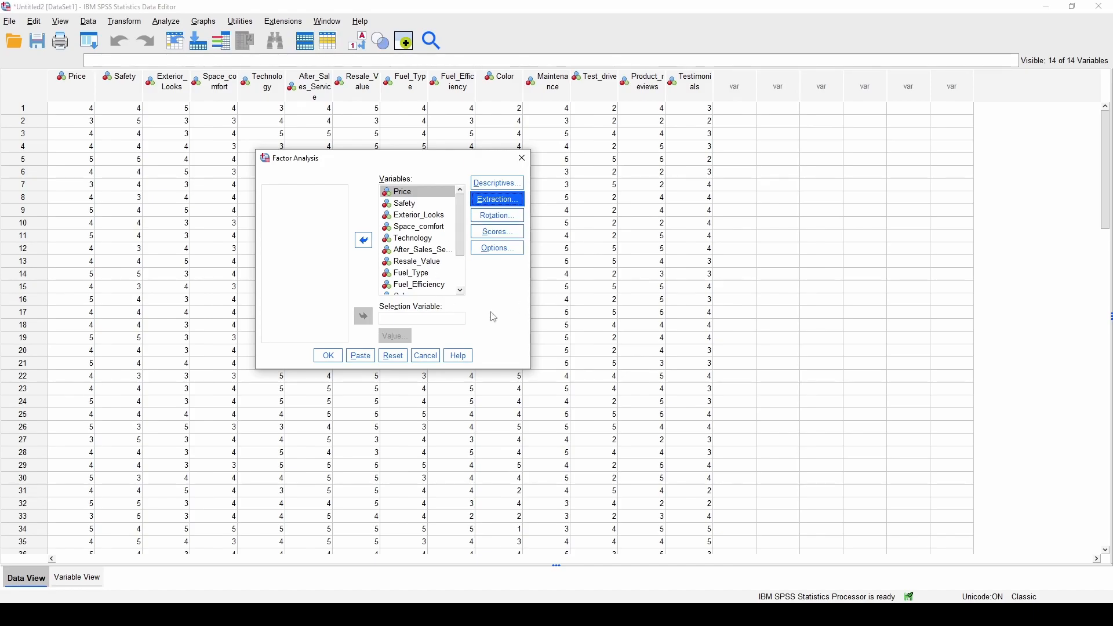
# Run the factor analysis and review communalities, variance explained, scree plot and factor matrix
pyautogui.click(339, 356)
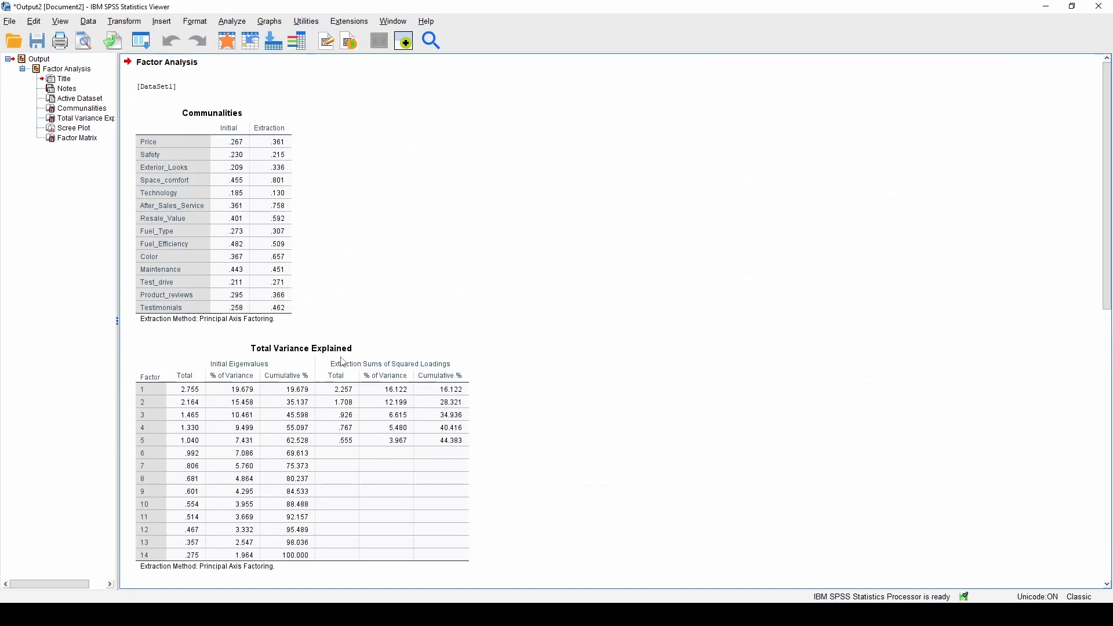
pyautogui.scroll(-5, 378, 250)
pyautogui.scroll(-3, 377, 250)
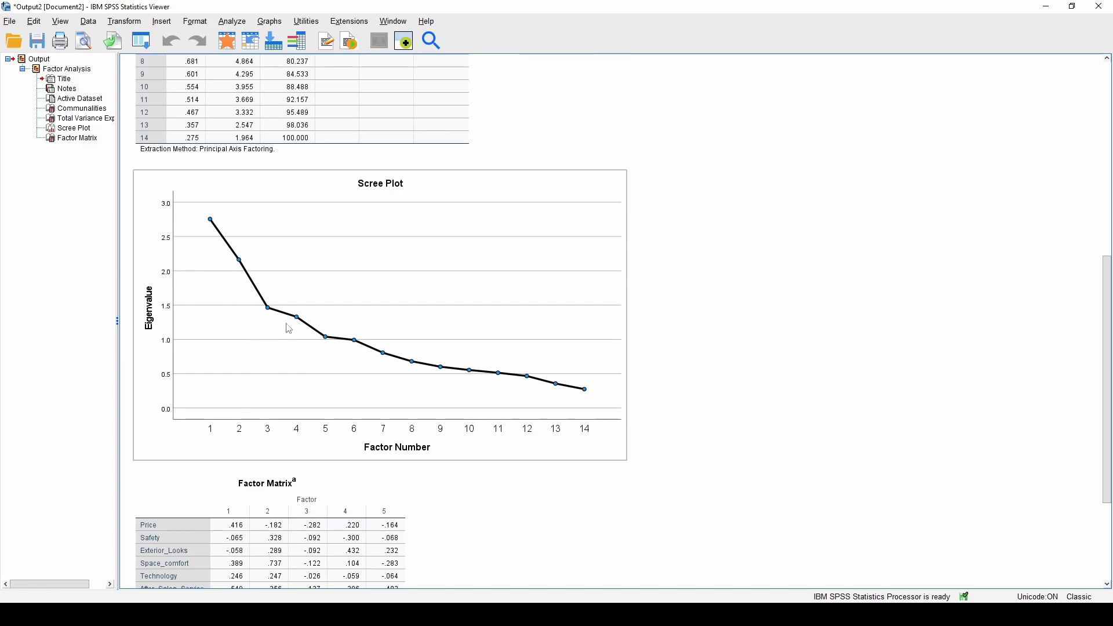
# Reopen the Factor Analysis setup, keep the default Descriptives, and return to Extraction settings
pyautogui.click(228, 23)
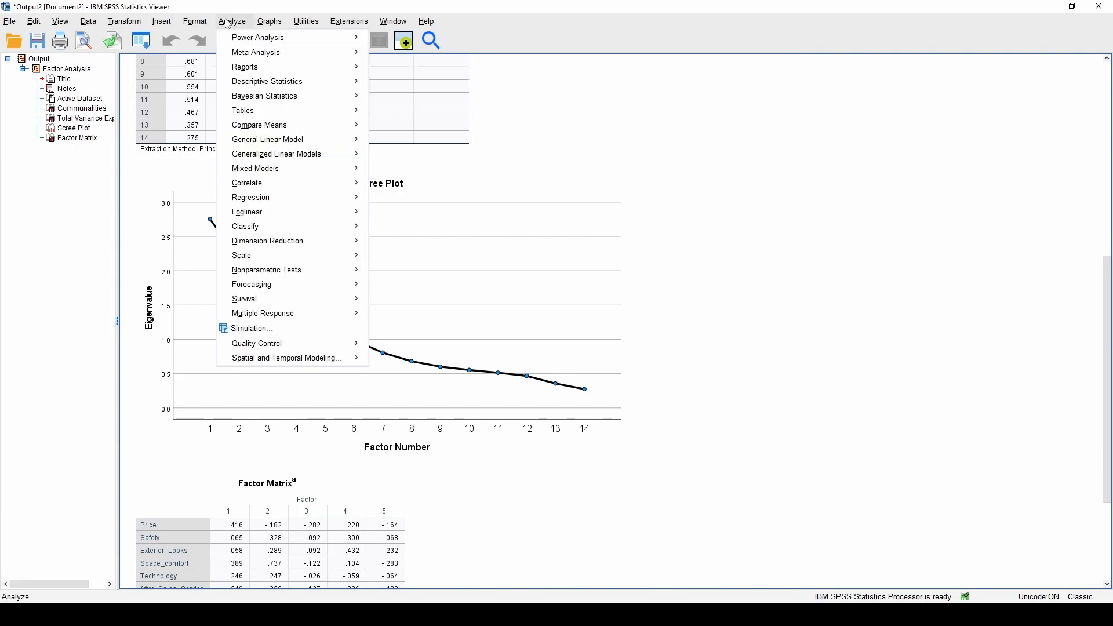
pyautogui.moveTo(361, 243)
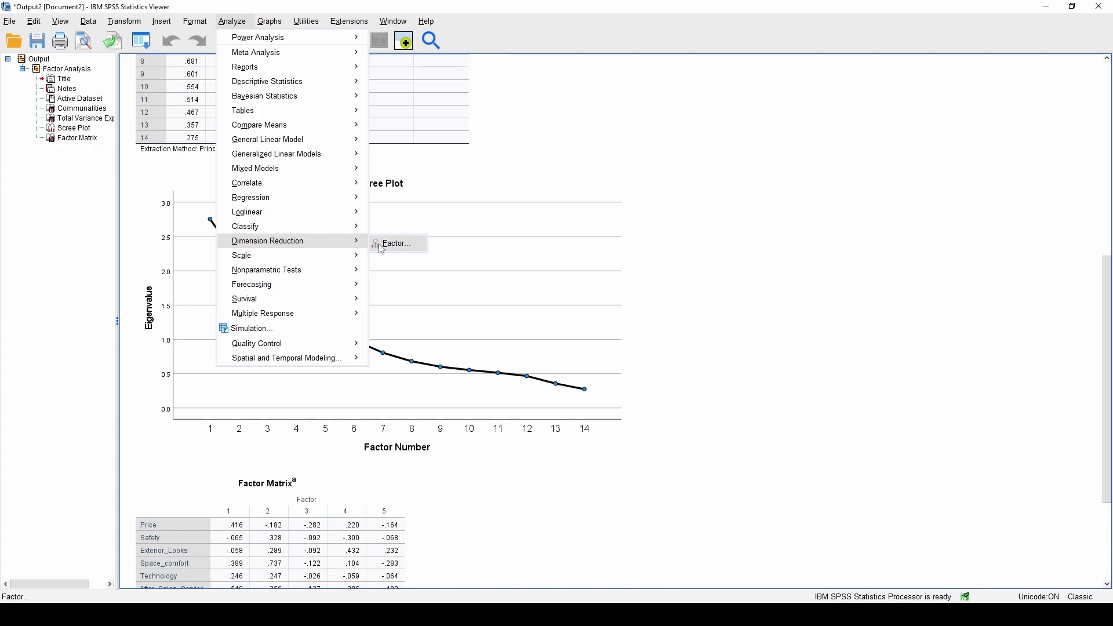
pyautogui.click(382, 247)
pyautogui.click(487, 185)
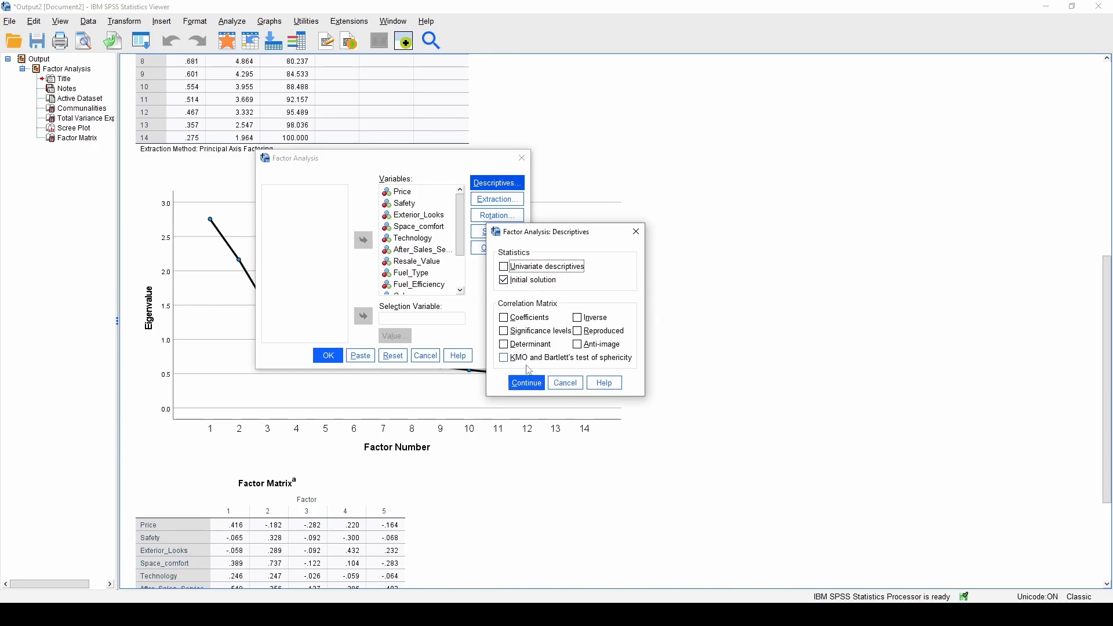
pyautogui.click(527, 383)
pyautogui.click(513, 202)
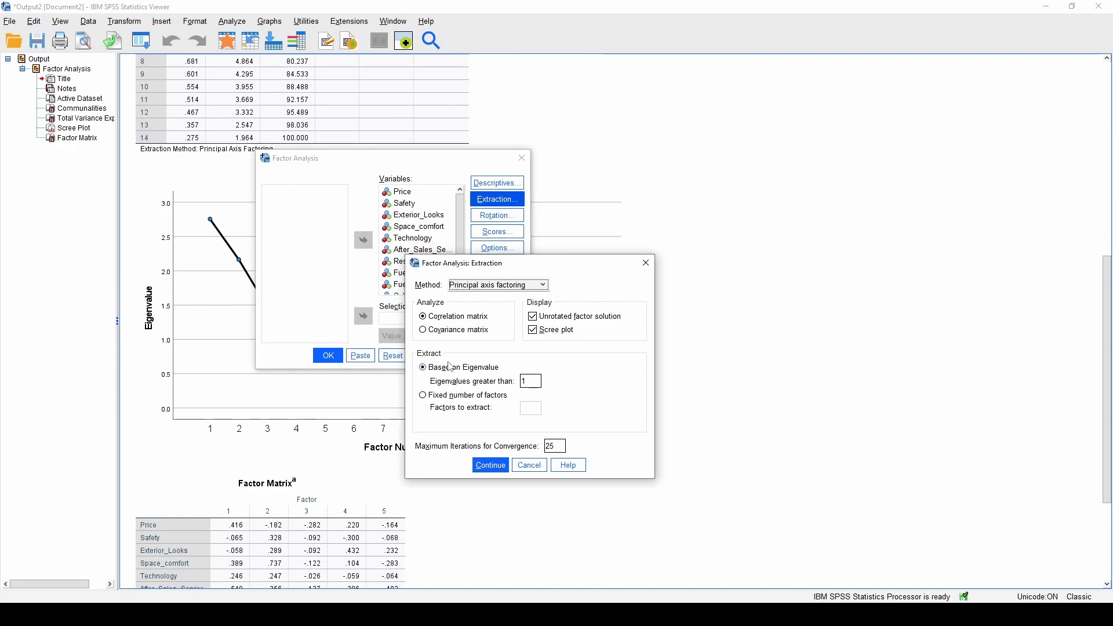
# Replace the eigenvalue cutoff with a fixed number of 2 factors to extract
pyautogui.click(437, 398)
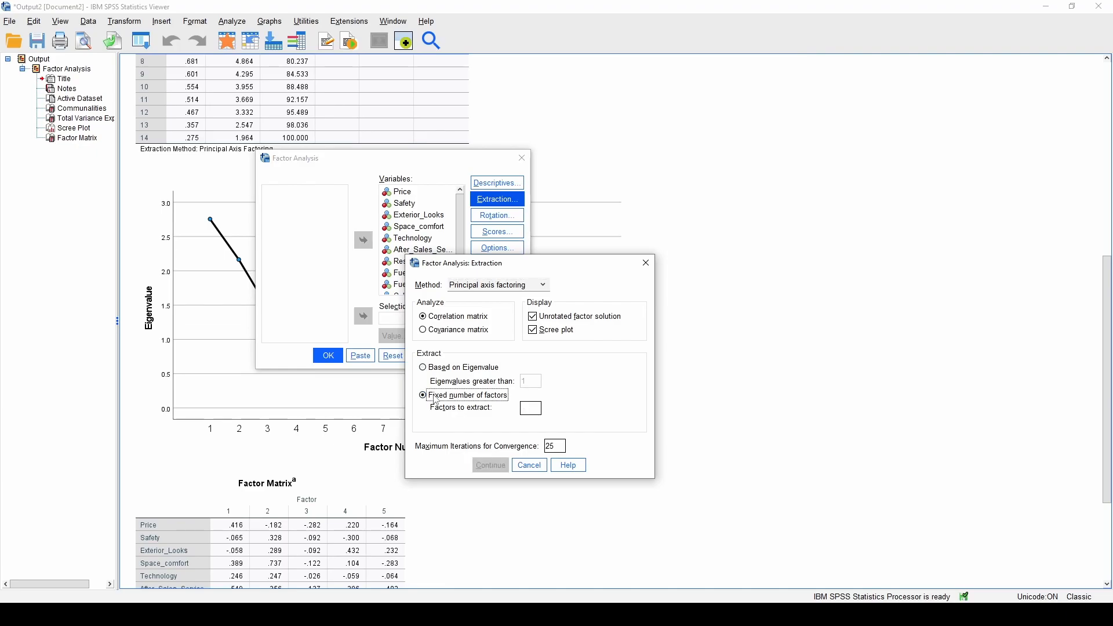
pyautogui.click(466, 368)
pyautogui.click(536, 381)
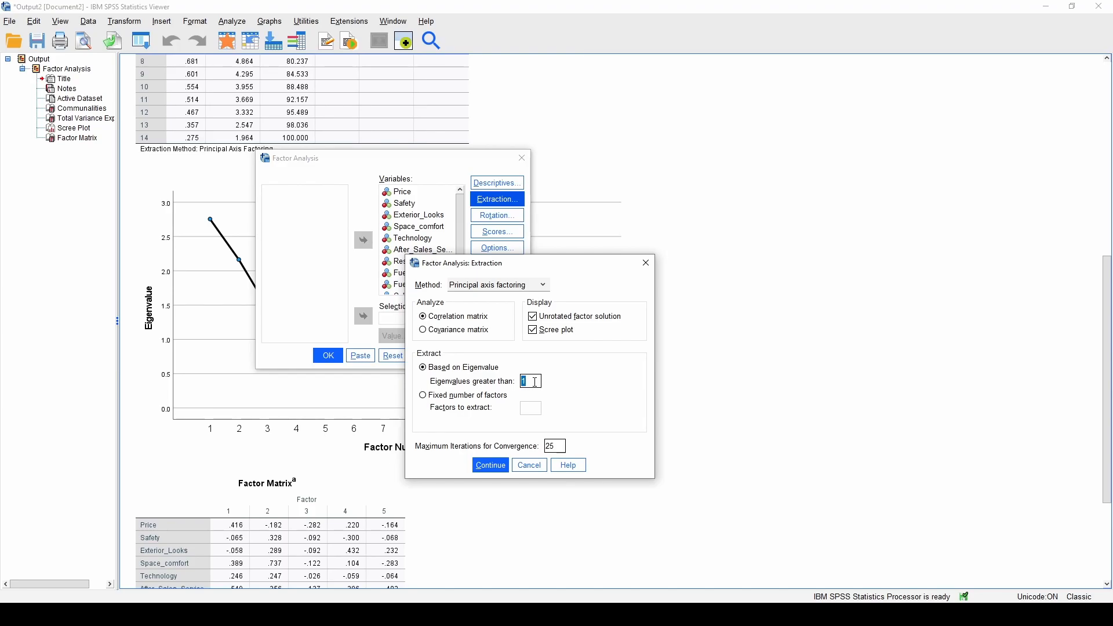
pyautogui.click(508, 396)
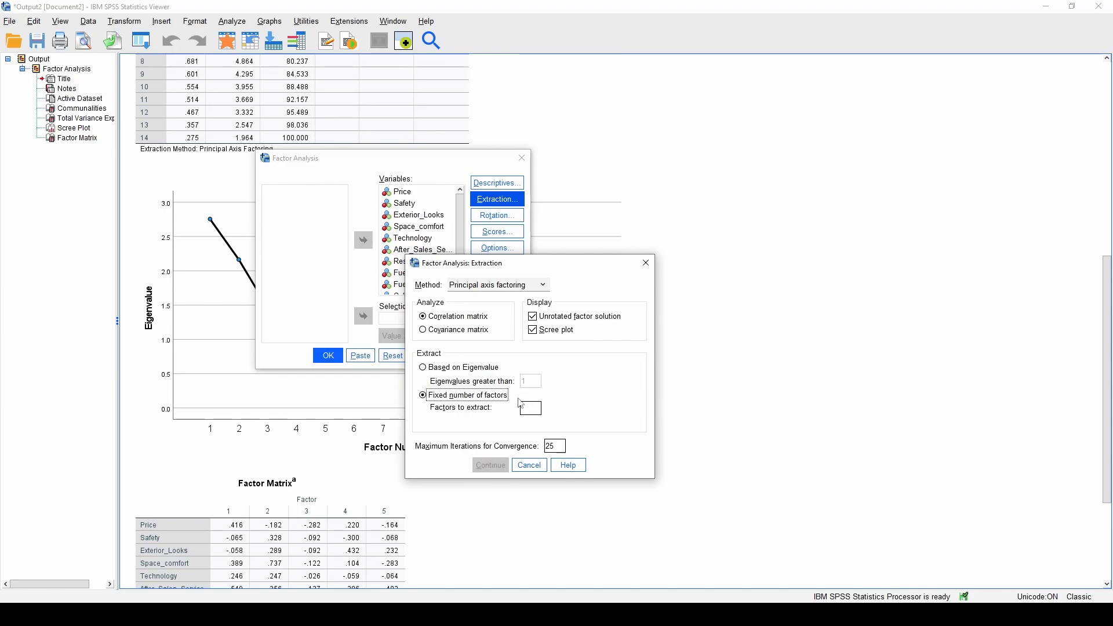
pyautogui.click(543, 408)
pyautogui.write('2')
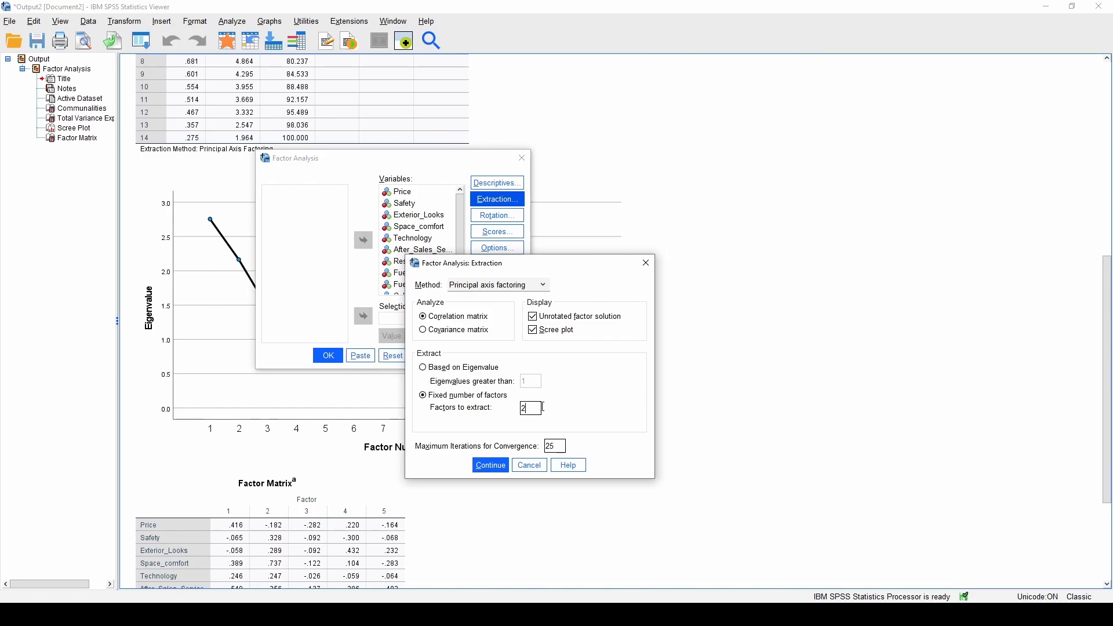
pyautogui.click(492, 465)
# Choose Varimax rotation and include loading plots in the output
pyautogui.click(500, 220)
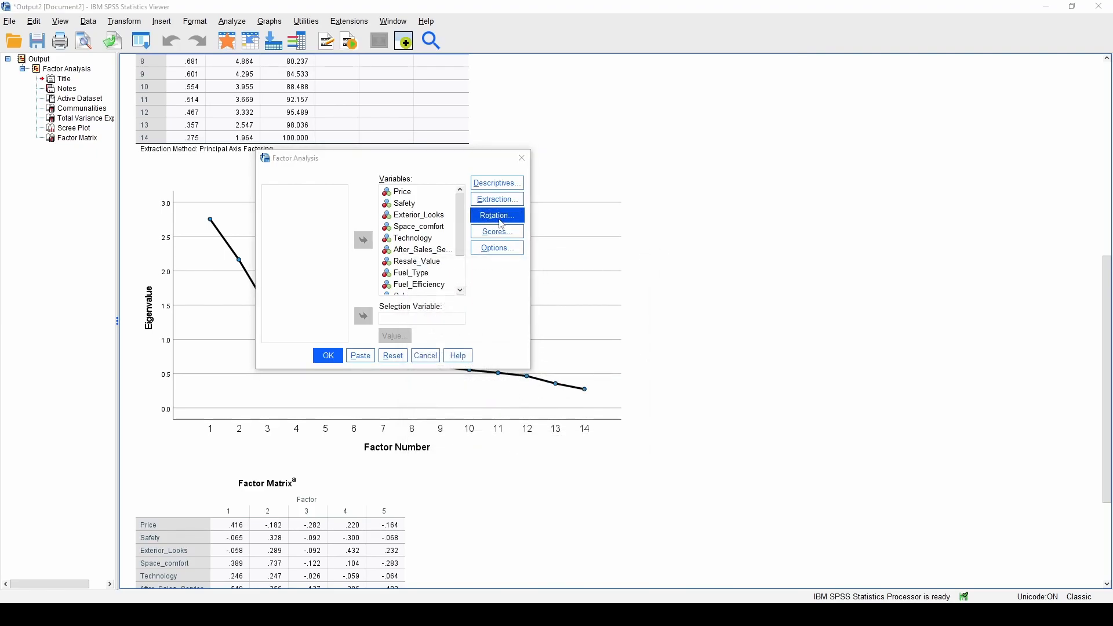
pyautogui.moveTo(771, 311); pyautogui.dragTo(453, 225)
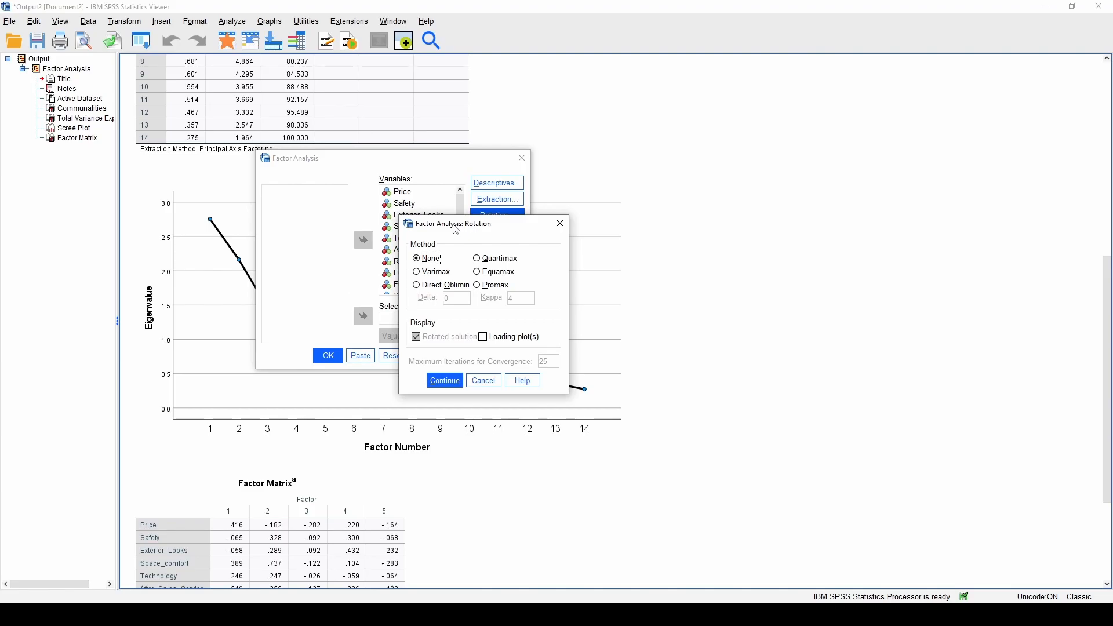
pyautogui.click(448, 274)
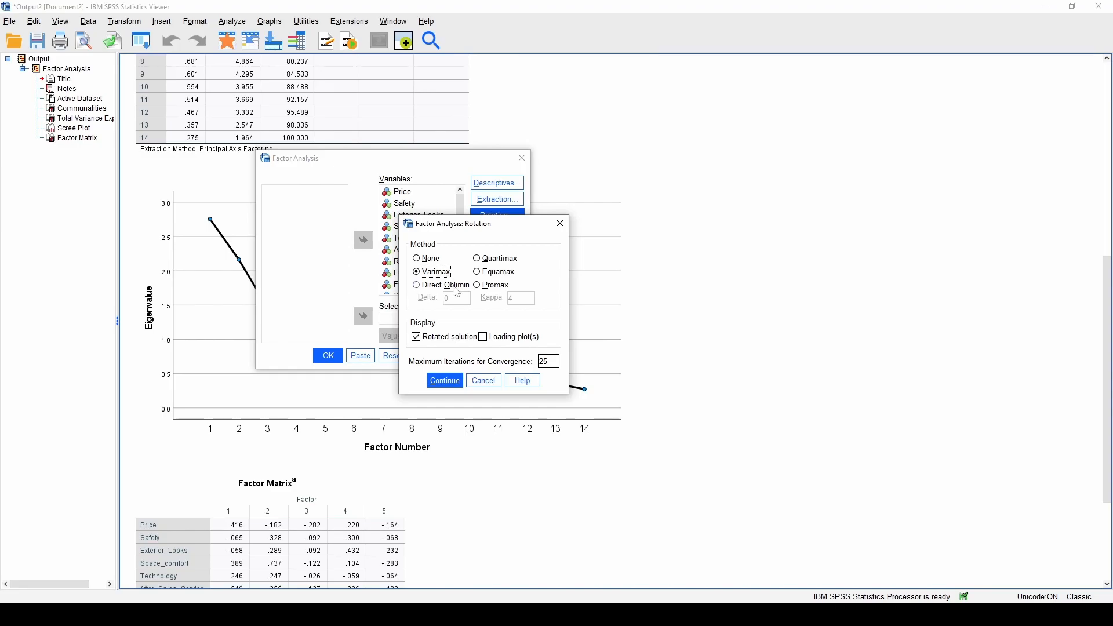
pyautogui.click(479, 288)
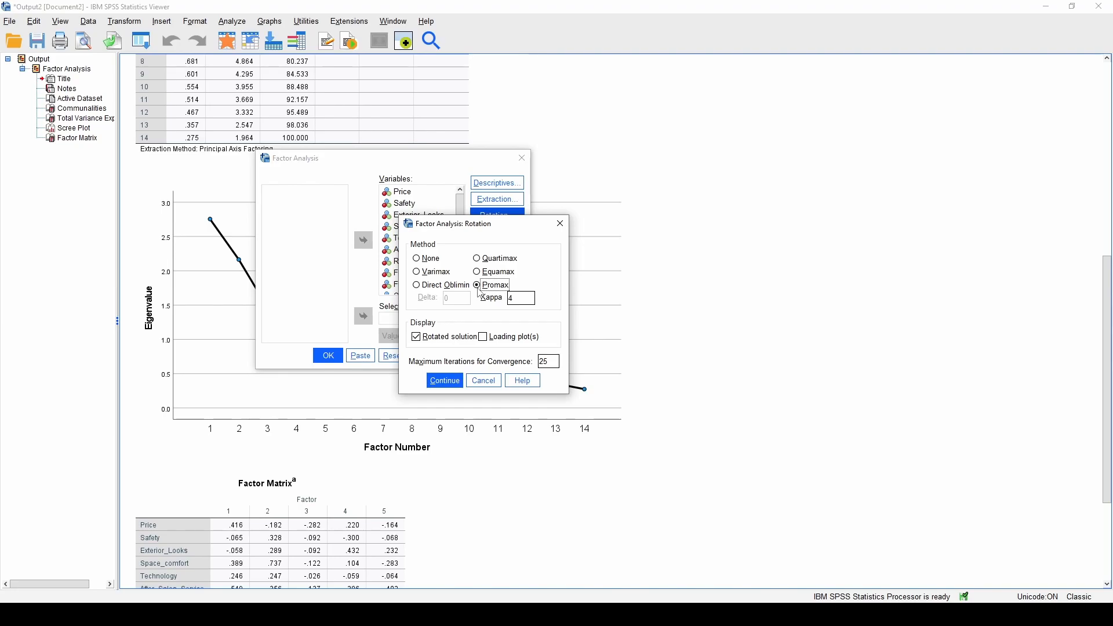
pyautogui.click(450, 276)
pyautogui.click(488, 339)
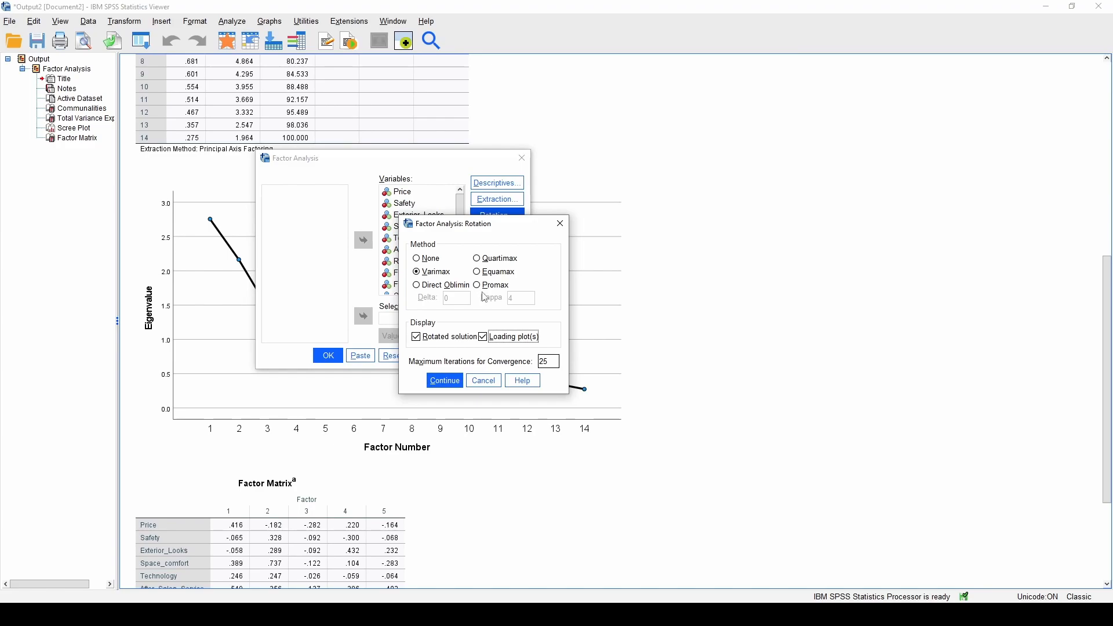
pyautogui.click(454, 382)
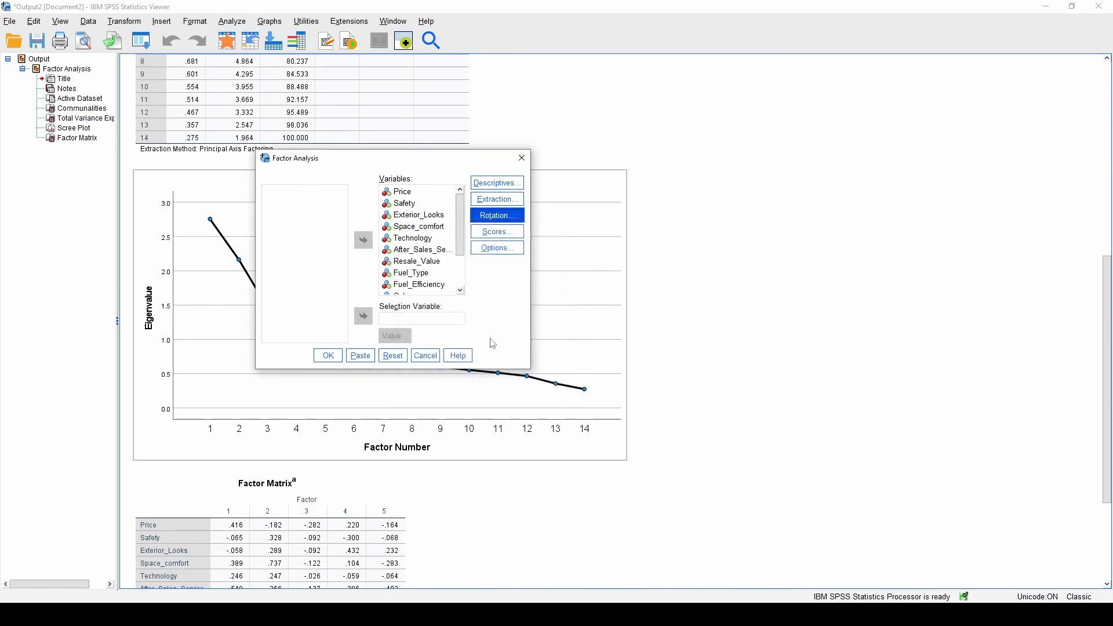
# Leave factor scores unchanged and suppress loading coefficients below 0.32
pyautogui.click(516, 230)
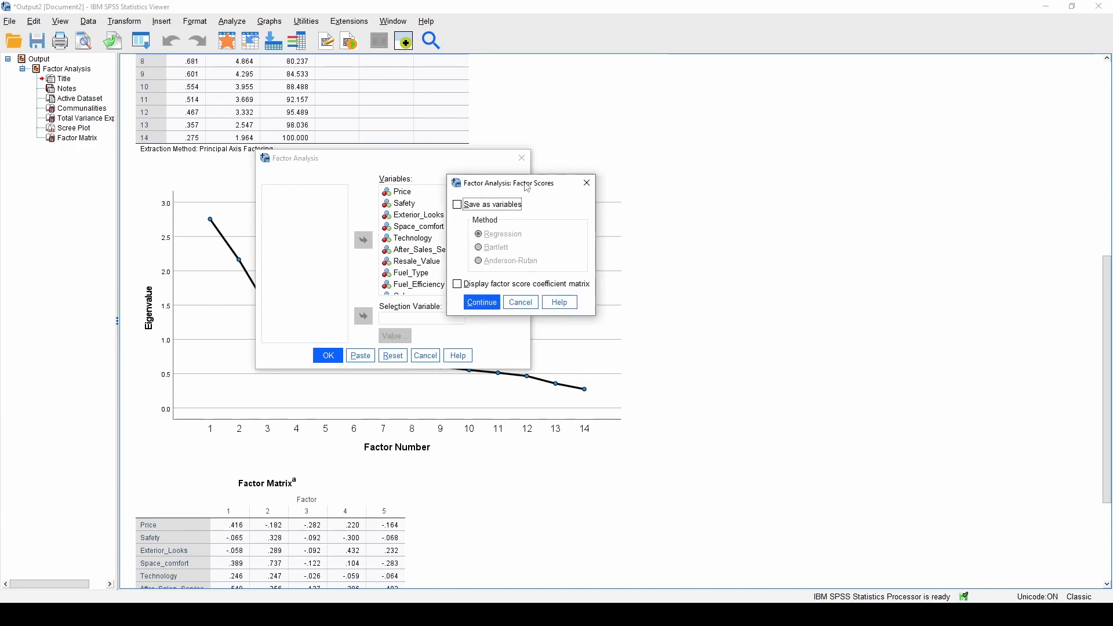
pyautogui.click(521, 302)
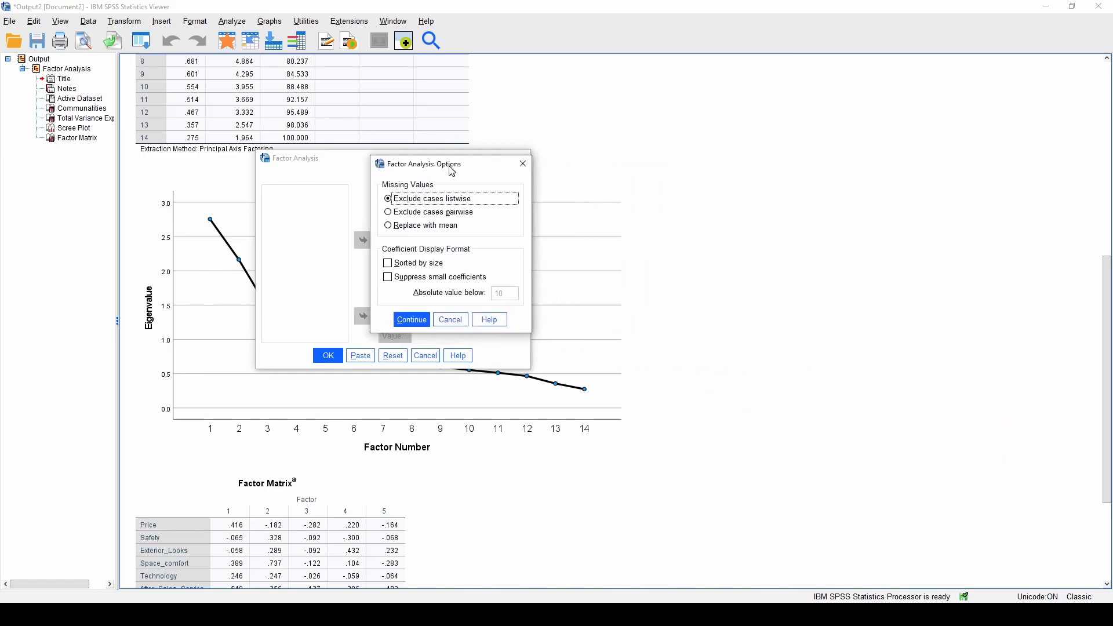
pyautogui.click(396, 283)
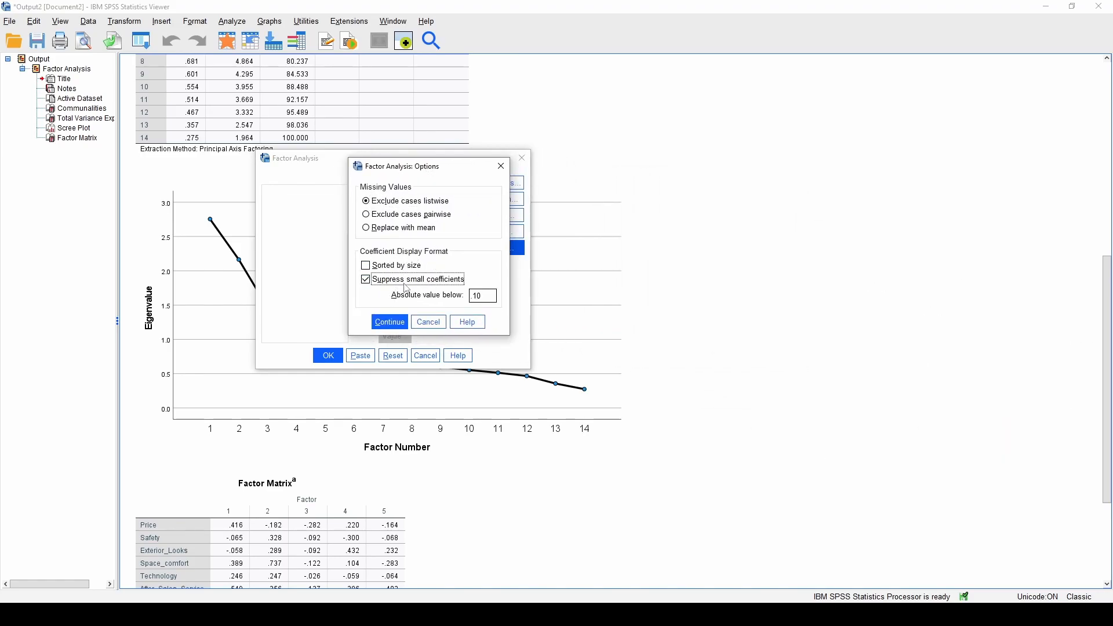
pyautogui.doubleClick(483, 297)
pyautogui.write('0')
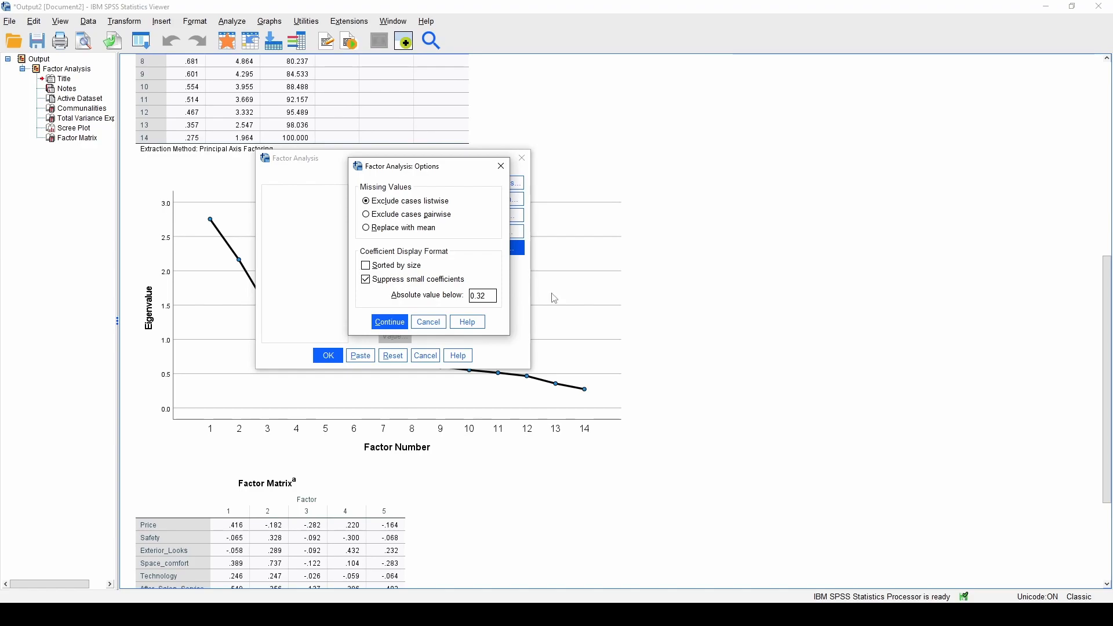
pyautogui.moveTo(488, 294); pyautogui.dragTo(471, 296)
pyautogui.click(490, 298)
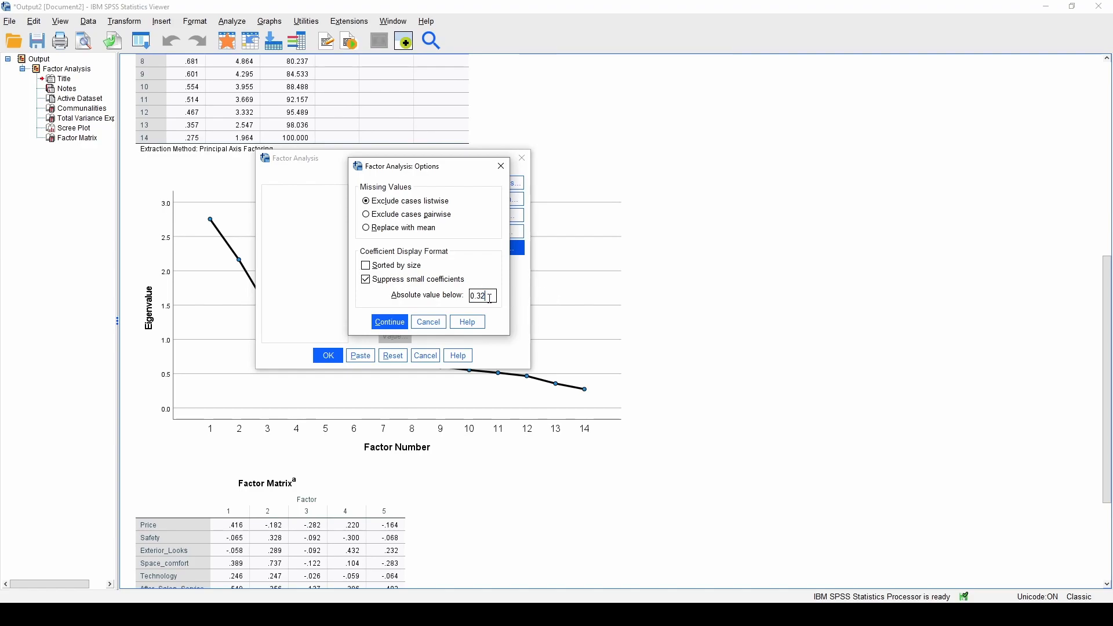
pyautogui.click(392, 325)
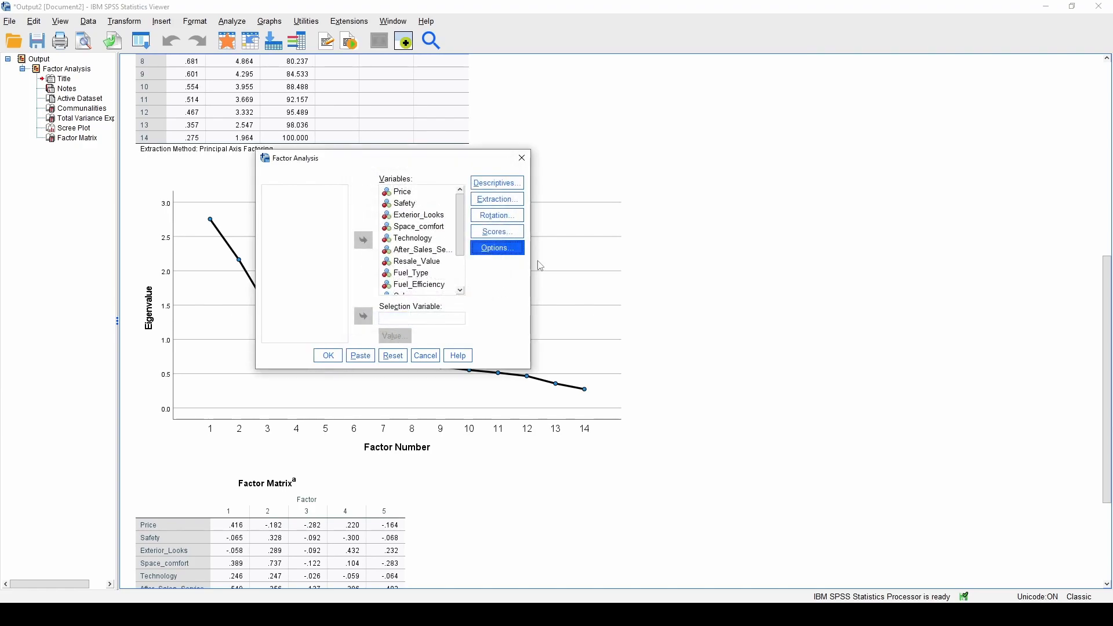
# Sort the coefficients by size and rerun the factor analysis
pyautogui.click(497, 248)
pyautogui.click(366, 265)
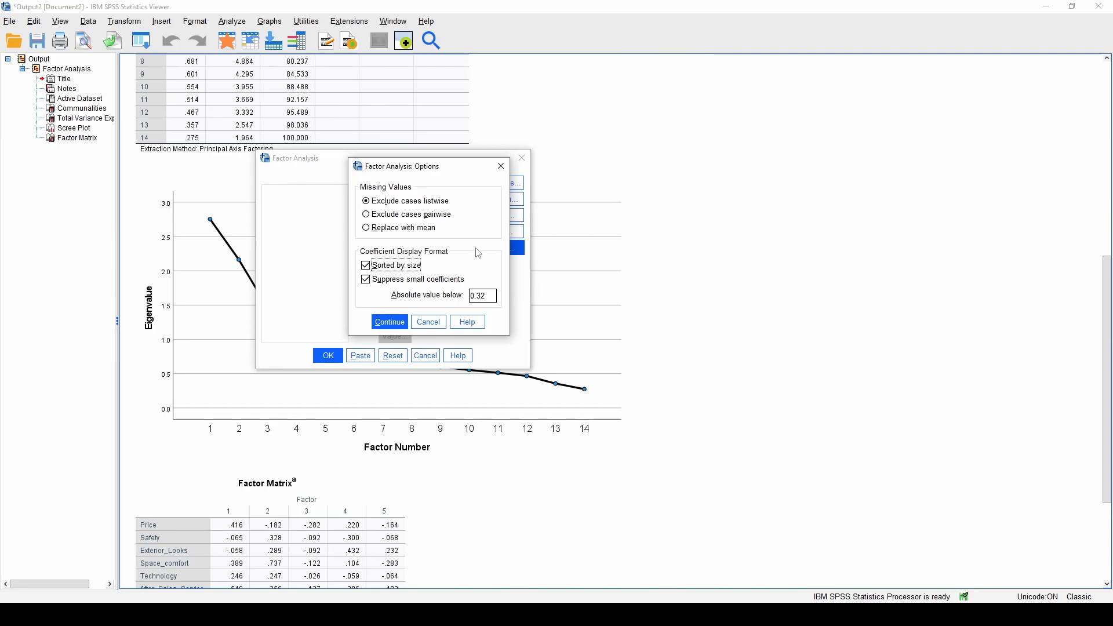
pyautogui.click(390, 323)
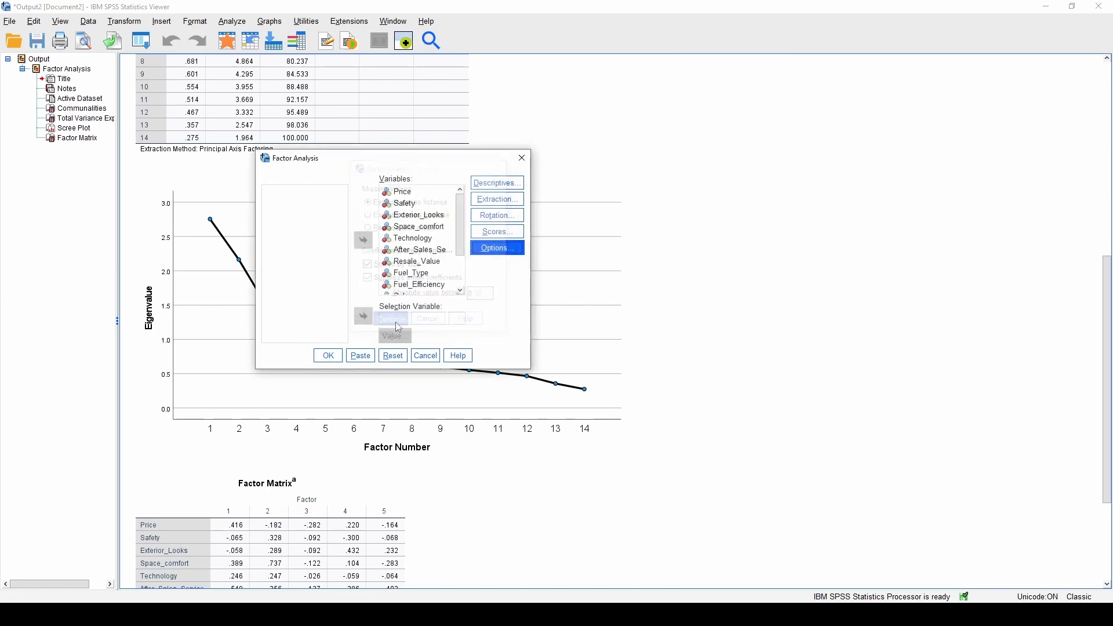
pyautogui.click(328, 356)
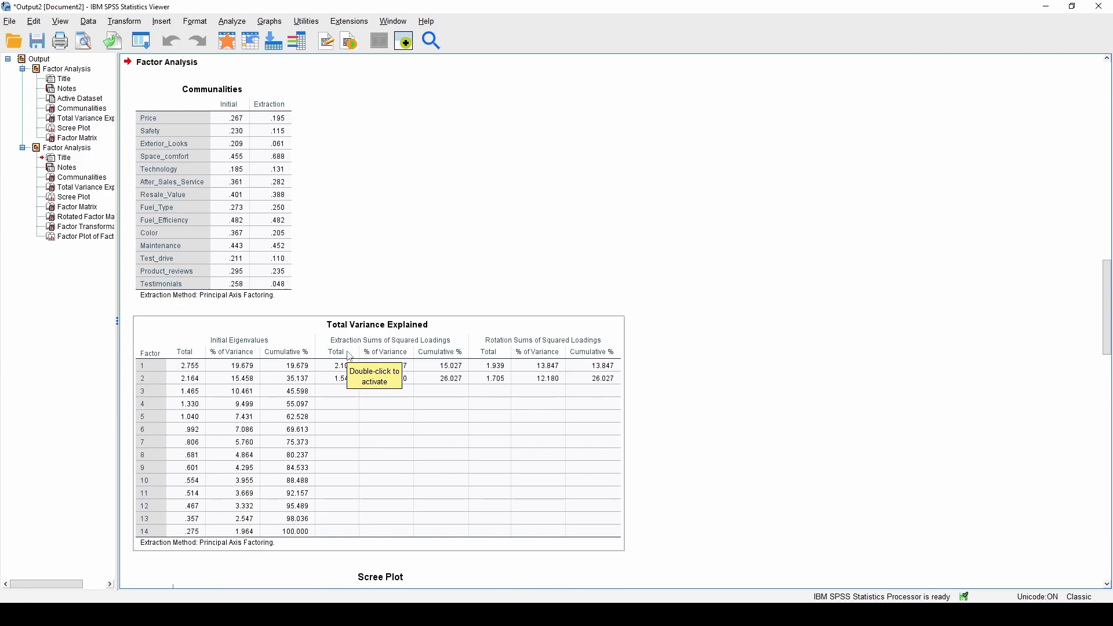
# Scroll through the output to review the Factor Matrix, two-factor Rotated Factor Matrix and Factor Transformation Matrix
pyautogui.scroll(-2, 763, 273)
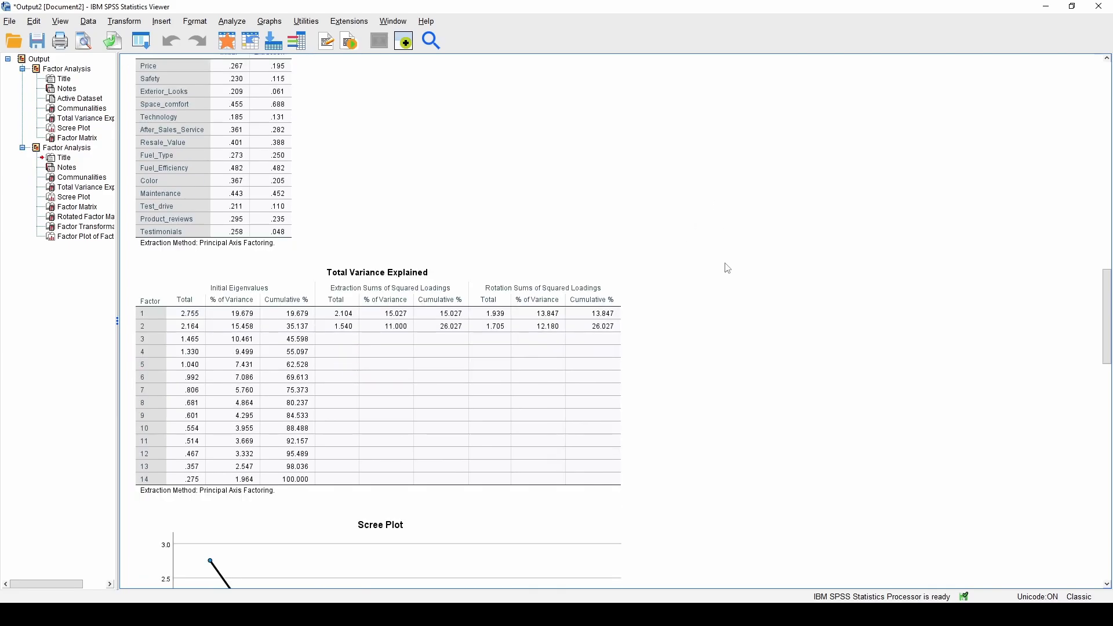
pyautogui.scroll(-7, 719, 279)
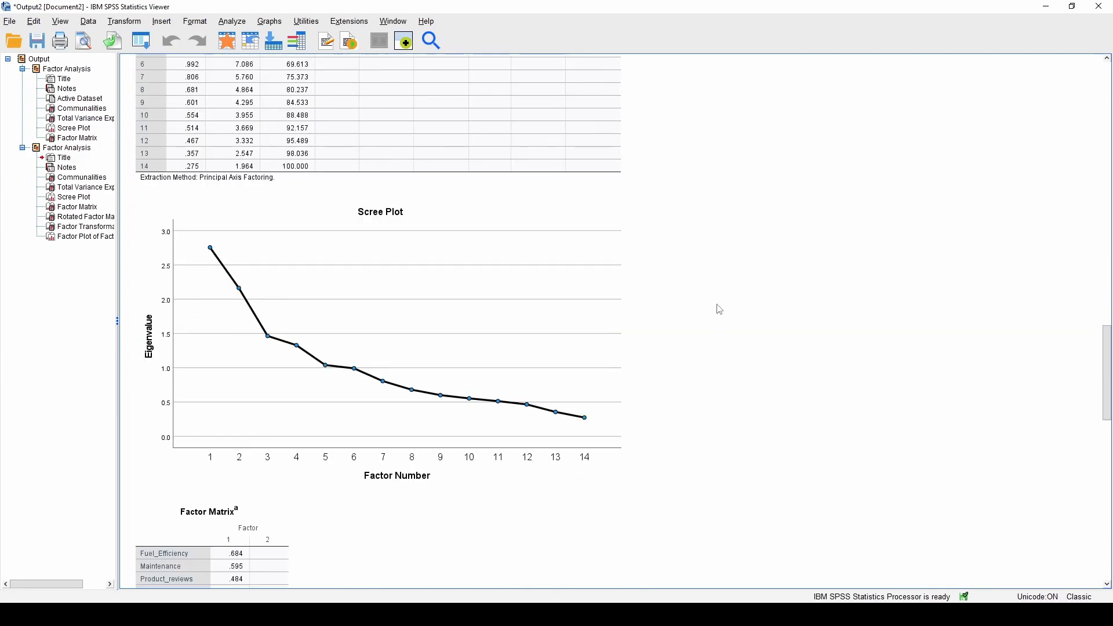
pyautogui.scroll(-5, 723, 291)
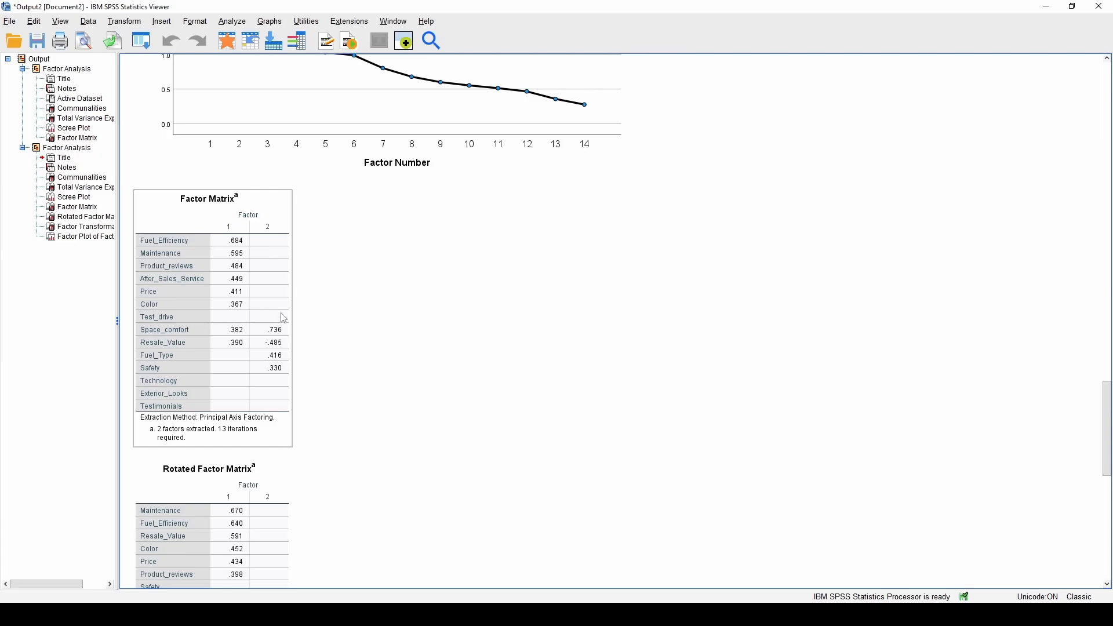
pyautogui.scroll(-3, 452, 279)
pyautogui.scroll(3, 454, 281)
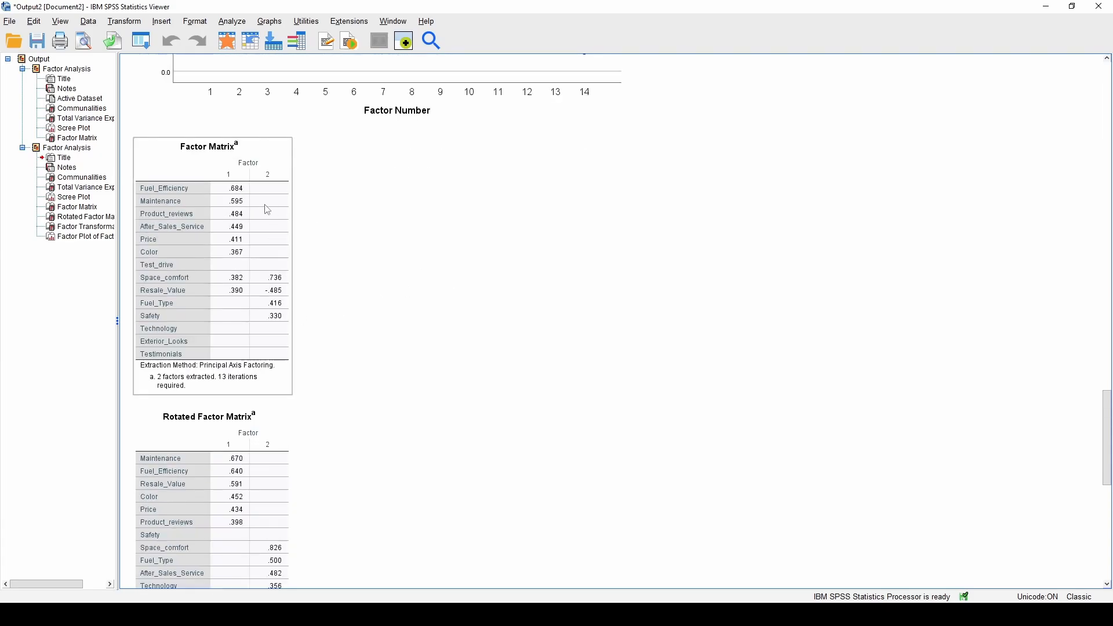
pyautogui.scroll(-6, 278, 218)
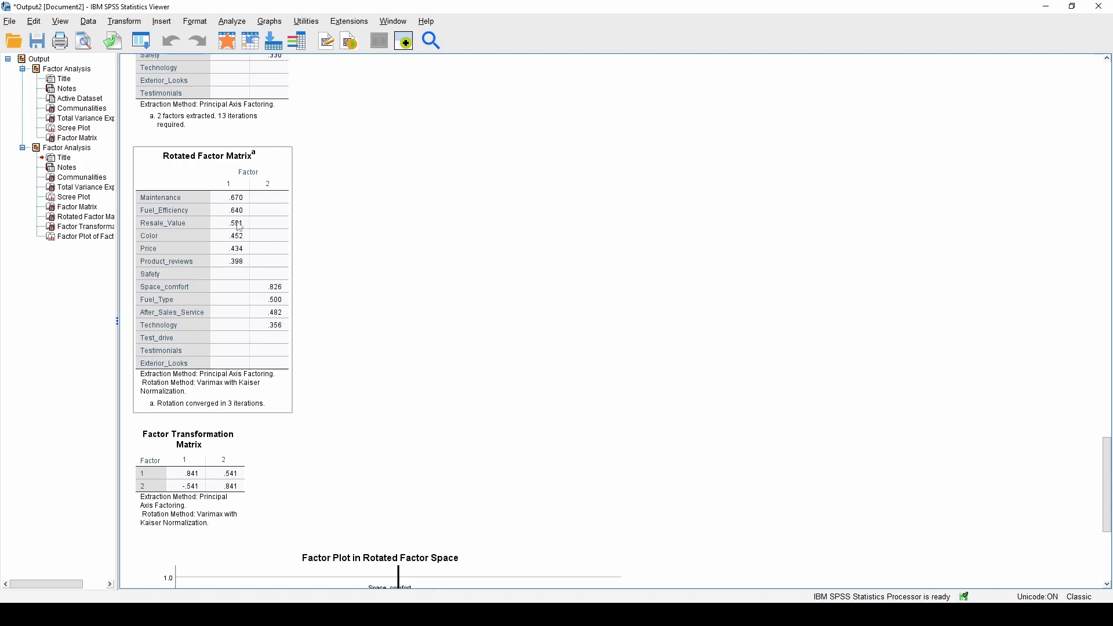
# Select the Varimax Rotated Factor Matrix and scroll down to inspect the rotated factor plot
pyautogui.click(338, 341)
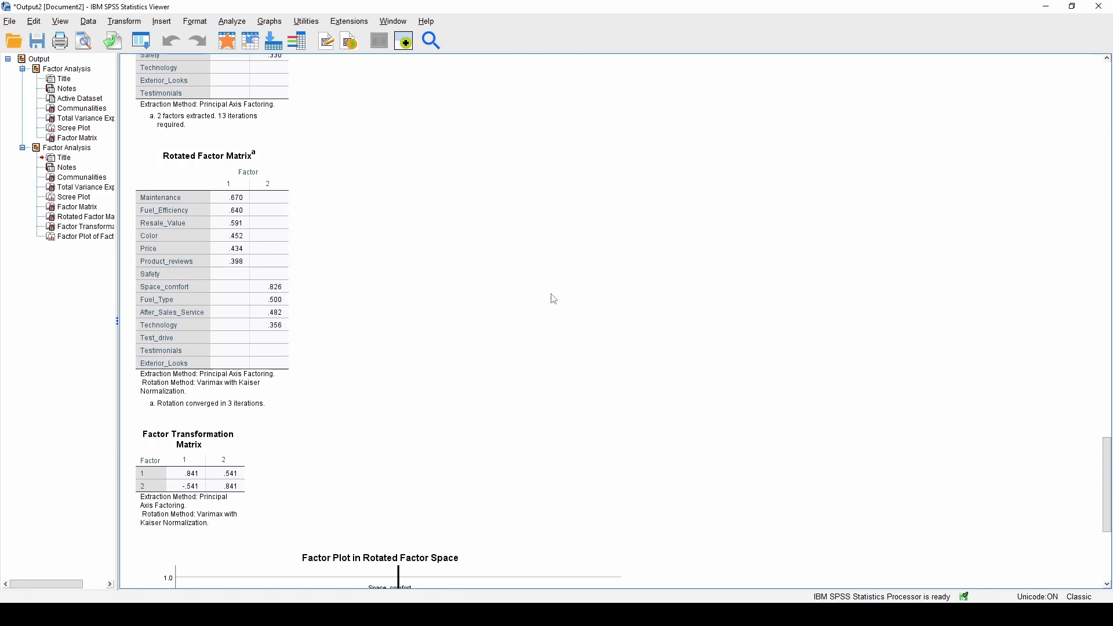
pyautogui.scroll(-1, 558, 297)
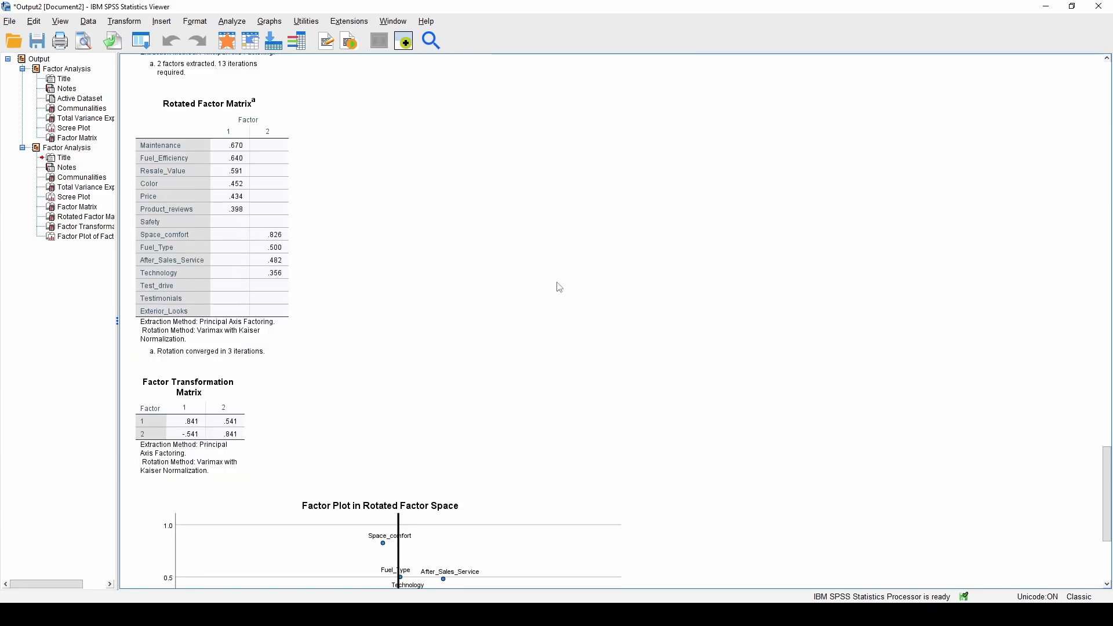
pyautogui.click(210, 182)
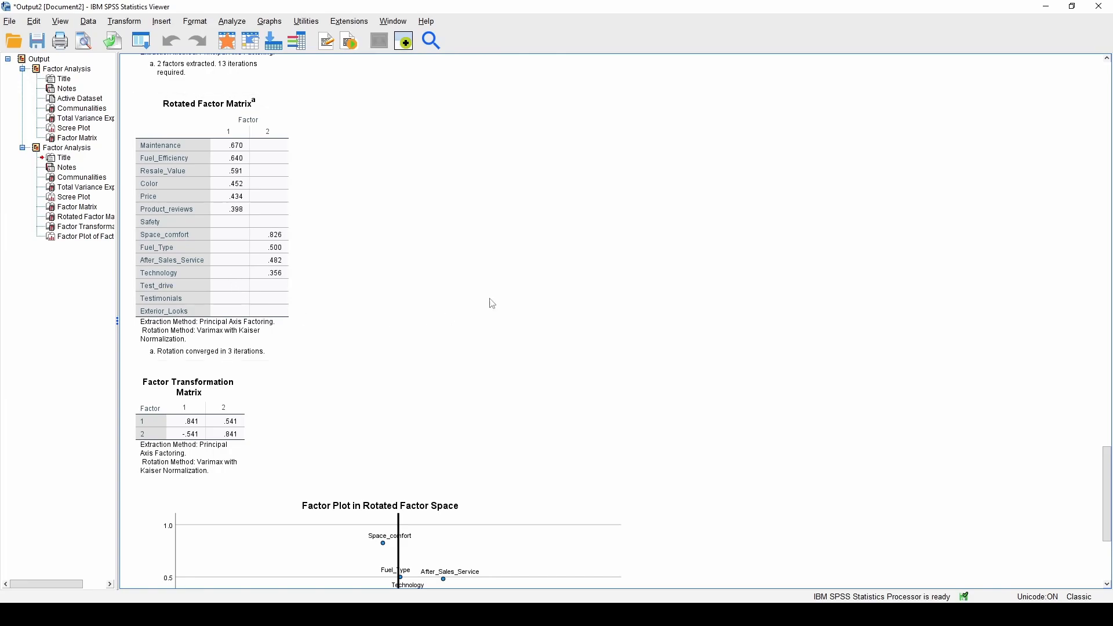
pyautogui.scroll(-5, 555, 269)
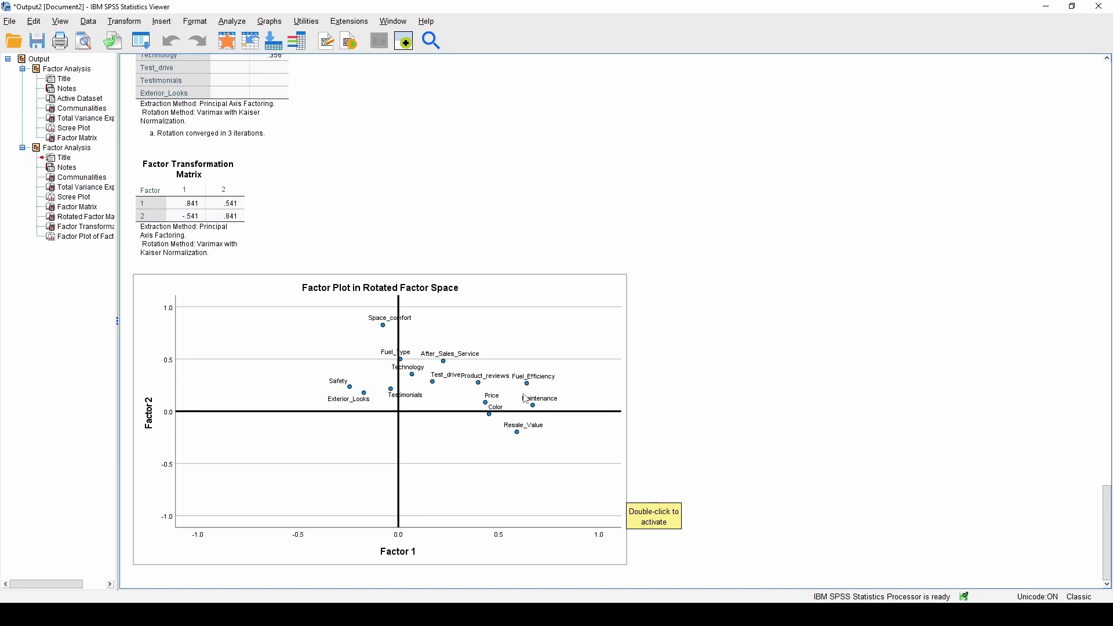
pyautogui.scroll(5, 792, 412)
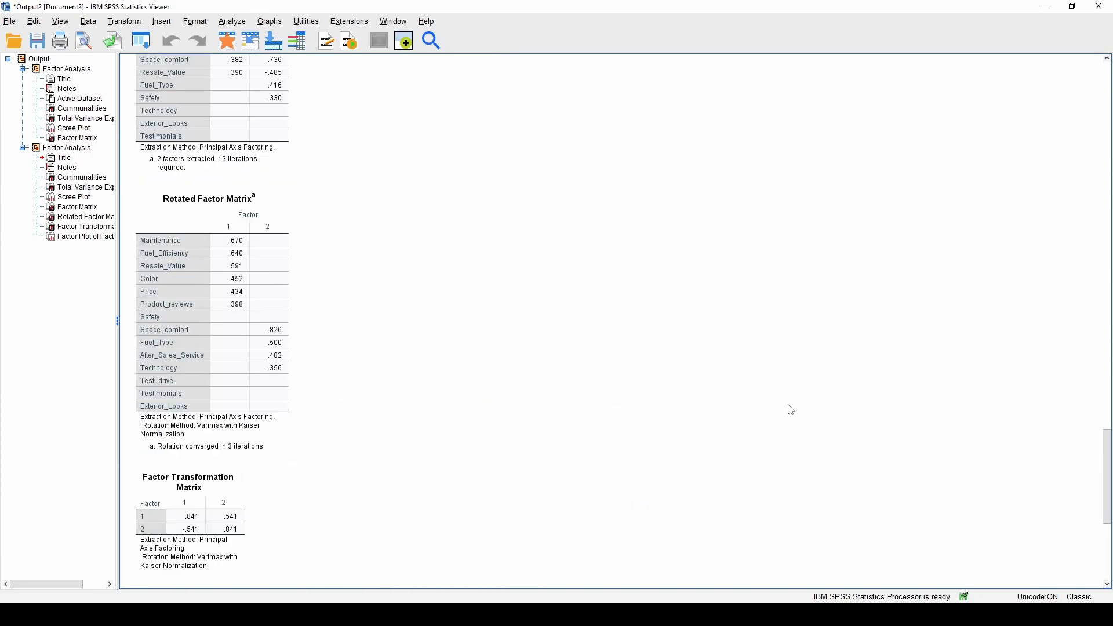
pyautogui.scroll(-5, 790, 408)
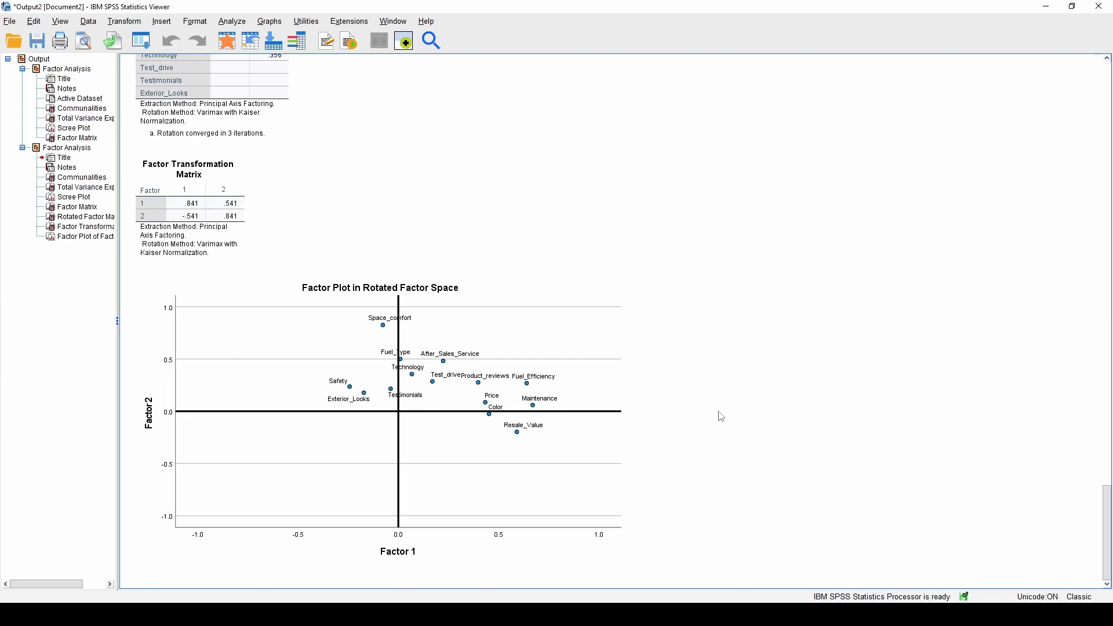
# Reopen the Factor Analysis dialog and leave the Extraction settings unchanged
pyautogui.click(207, 23)
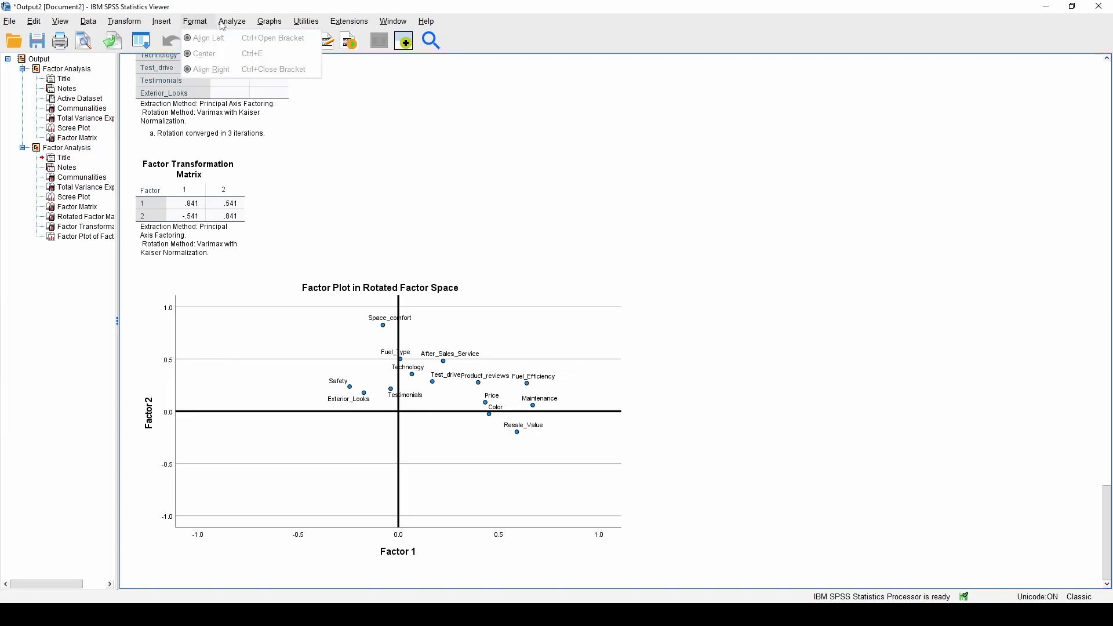
pyautogui.moveTo(222, 23)
pyautogui.moveTo(305, 241)
pyautogui.click(394, 243)
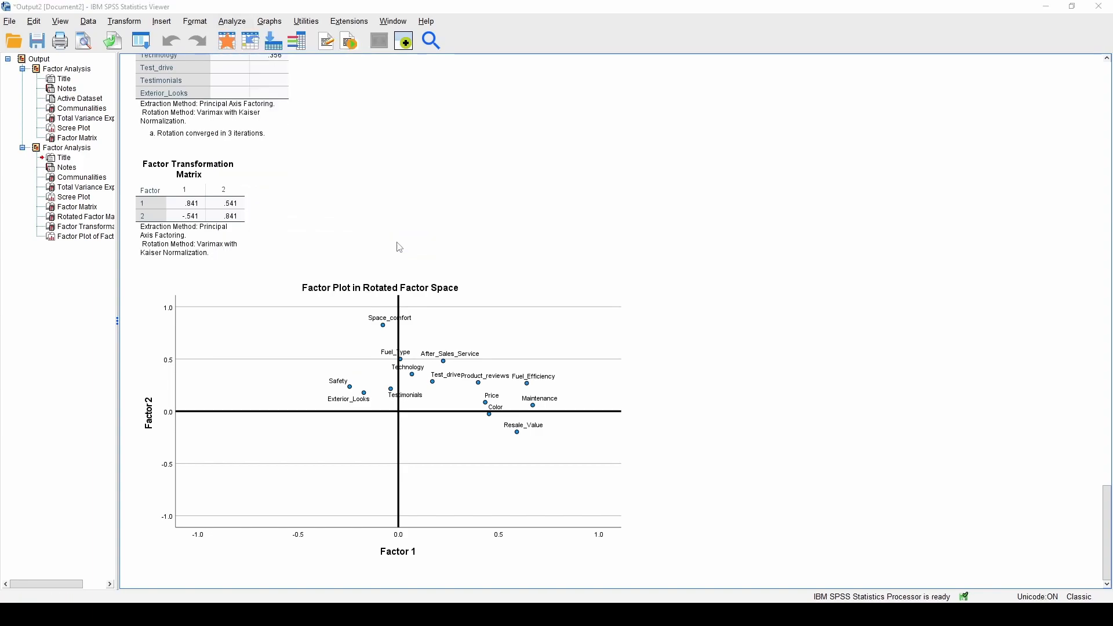
pyautogui.click(497, 198)
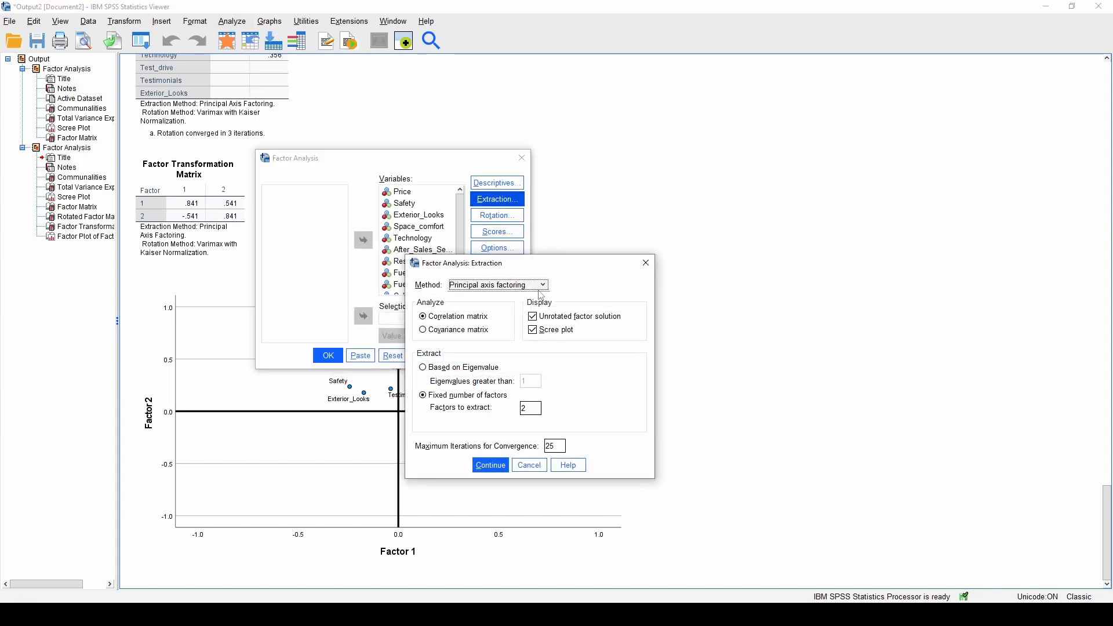
pyautogui.click(490, 465)
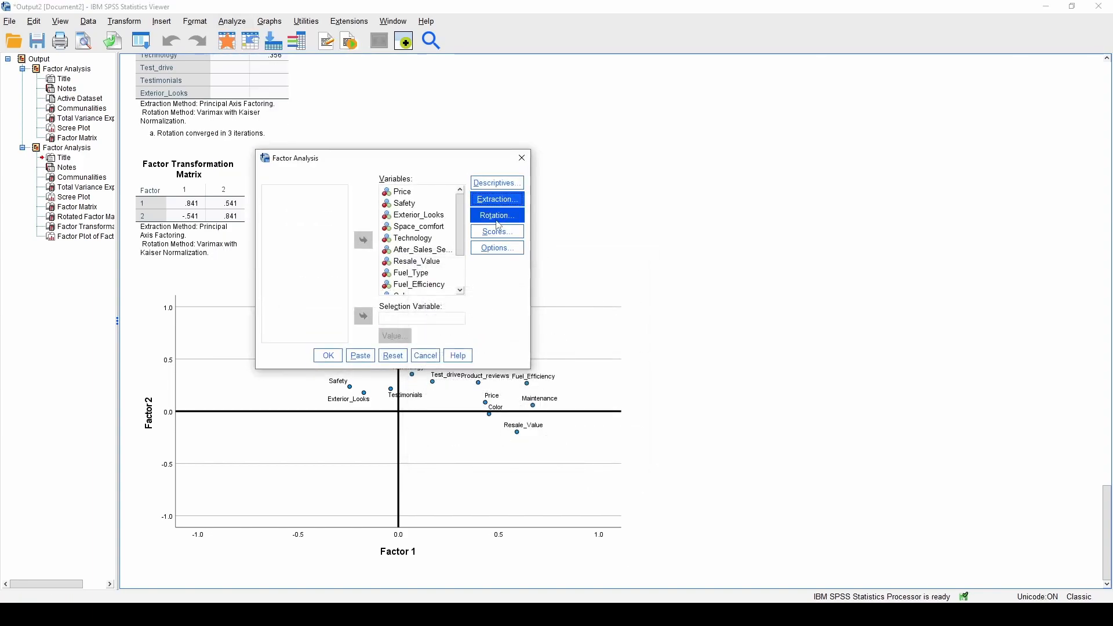
# Switch the rotation method to Promax and run the factor analysis
pyautogui.click(498, 225)
pyautogui.click(486, 286)
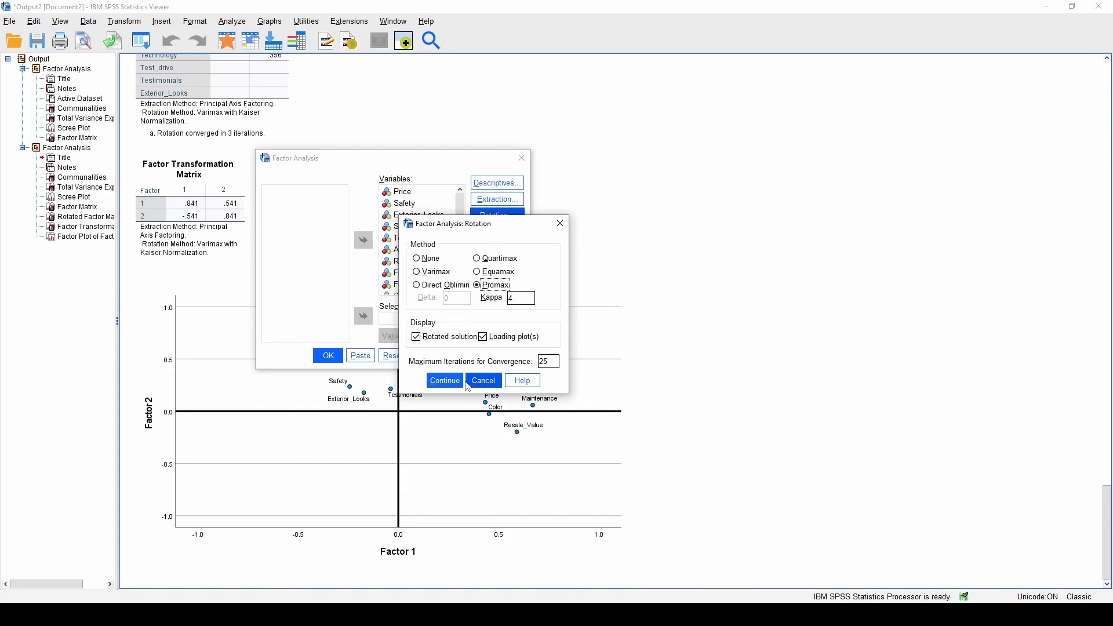
pyautogui.click(445, 380)
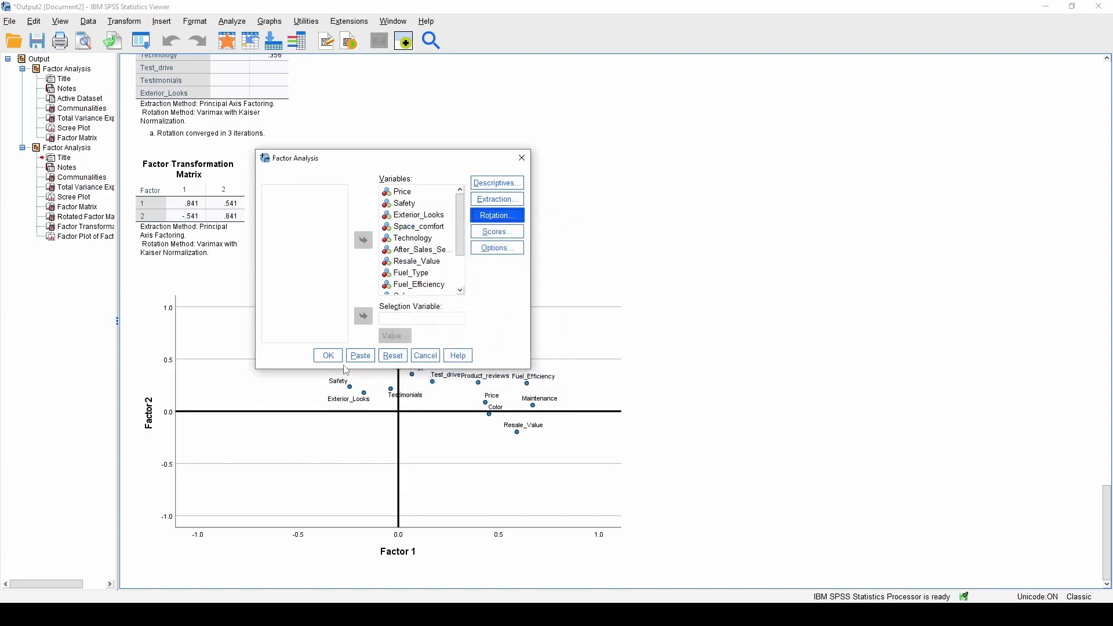
pyautogui.moveTo(391, 158); pyautogui.dragTo(435, 63)
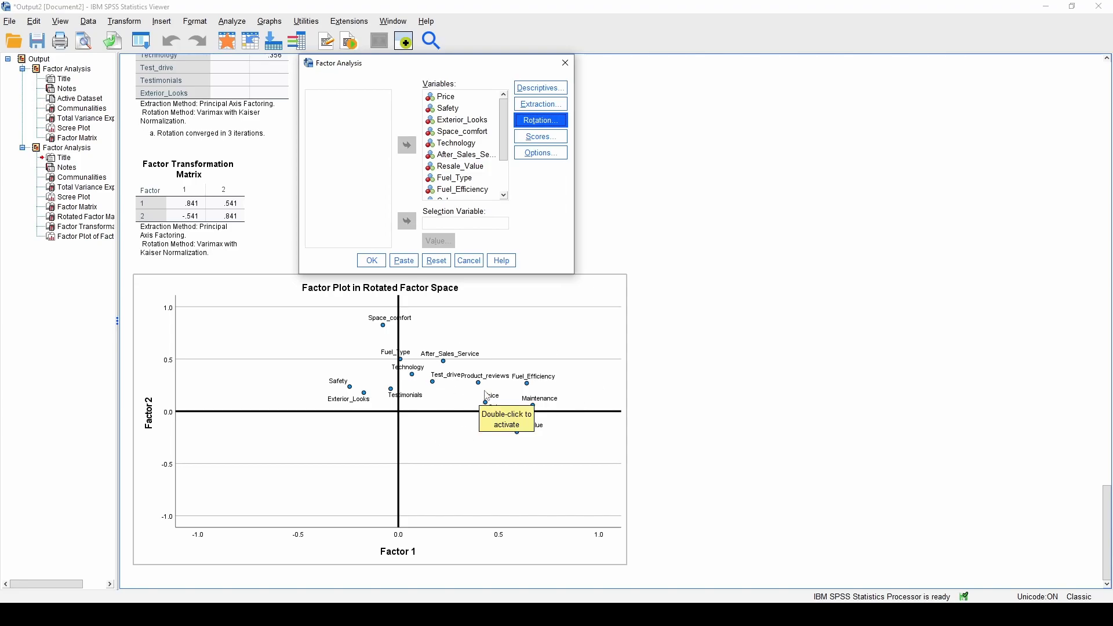
pyautogui.click(371, 260)
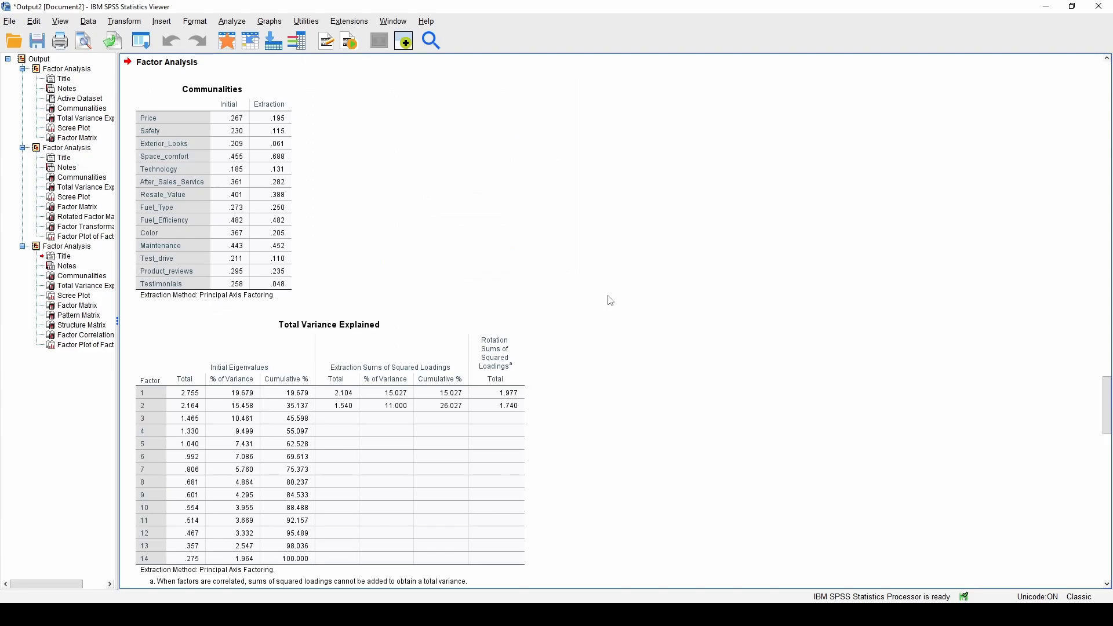
pyautogui.scroll(-10, 611, 300)
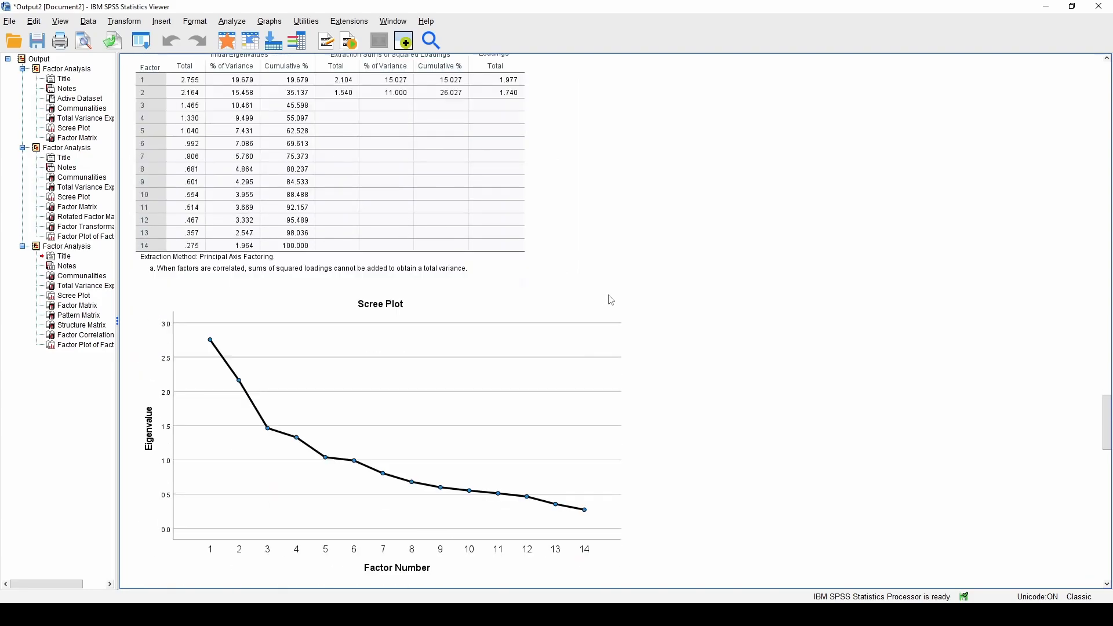
pyautogui.scroll(-13, 646, 298)
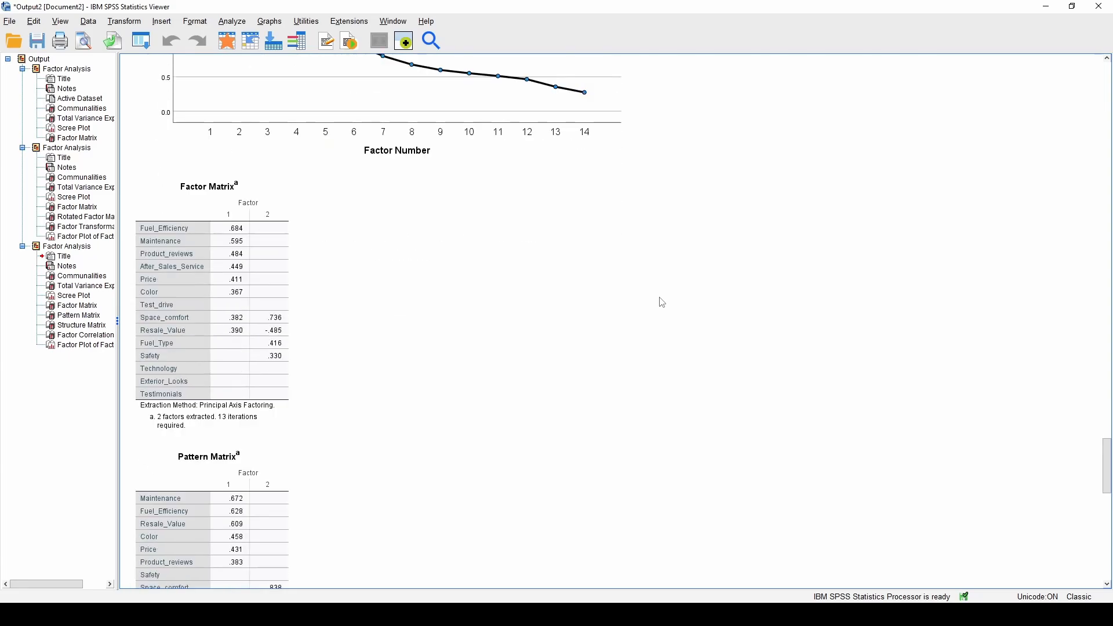
pyautogui.scroll(-5, 659, 279)
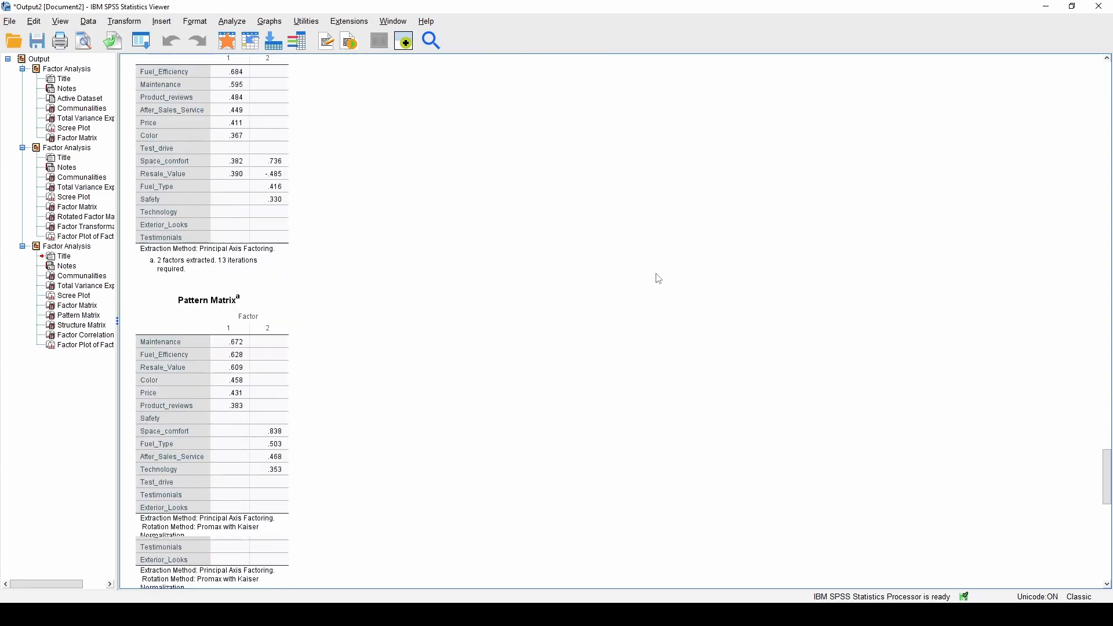
pyautogui.click(285, 408)
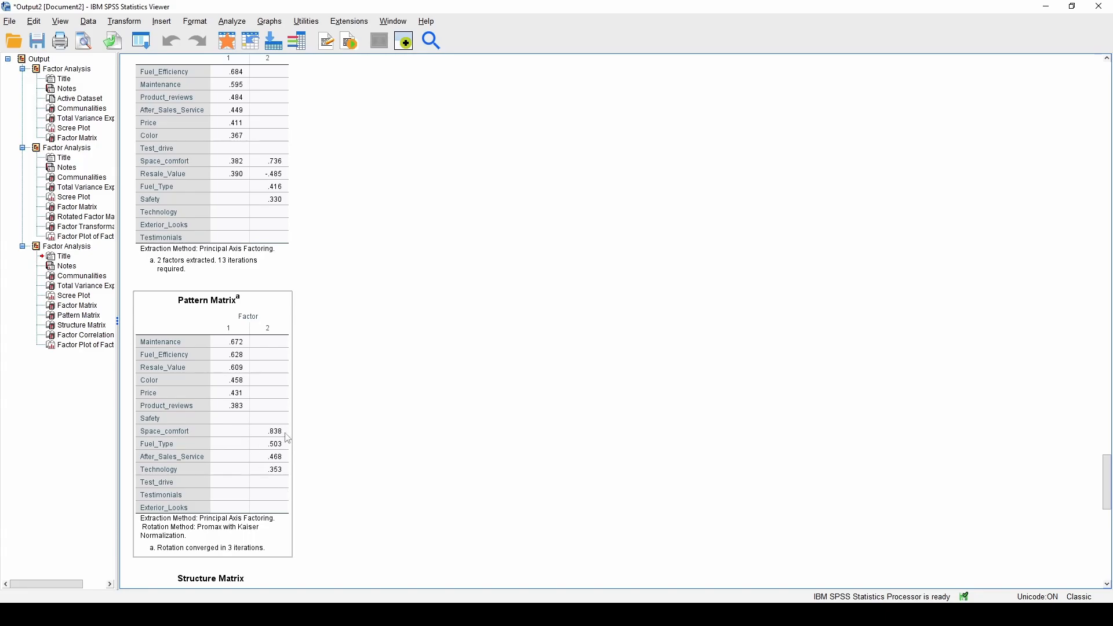
pyautogui.scroll(5, 428, 440)
pyautogui.scroll(12, 427, 440)
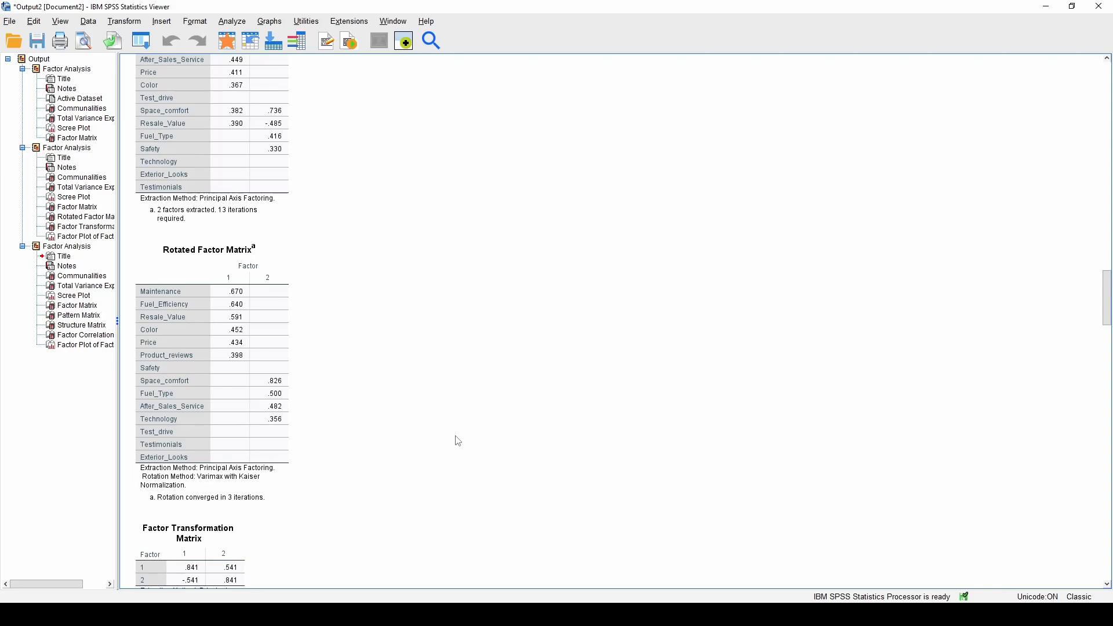
pyautogui.scroll(-10, 458, 441)
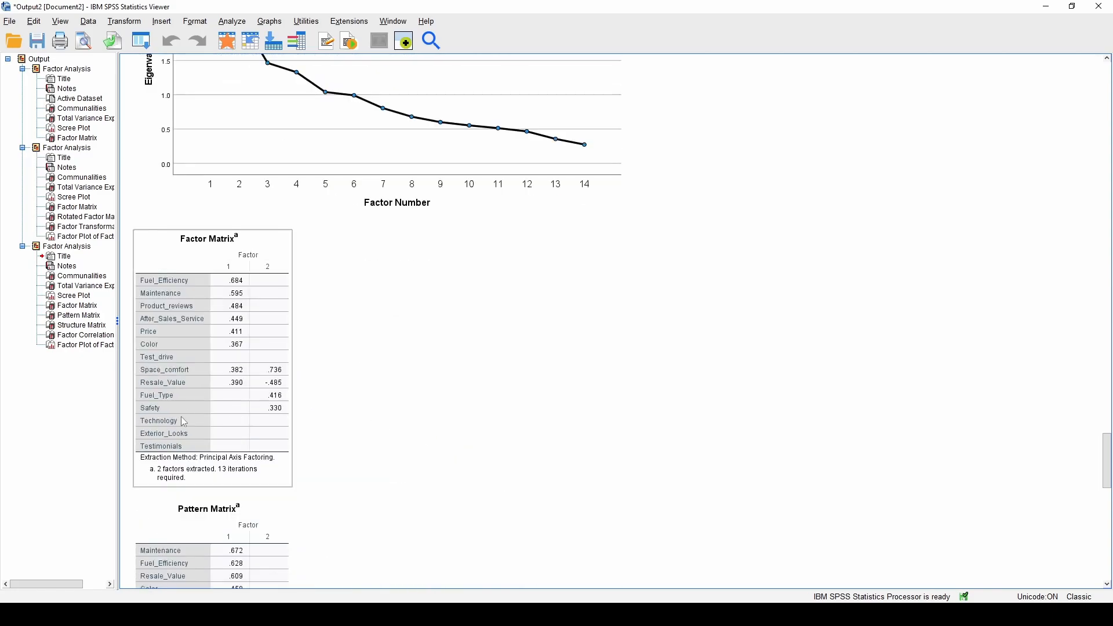
pyautogui.scroll(-10, 359, 418)
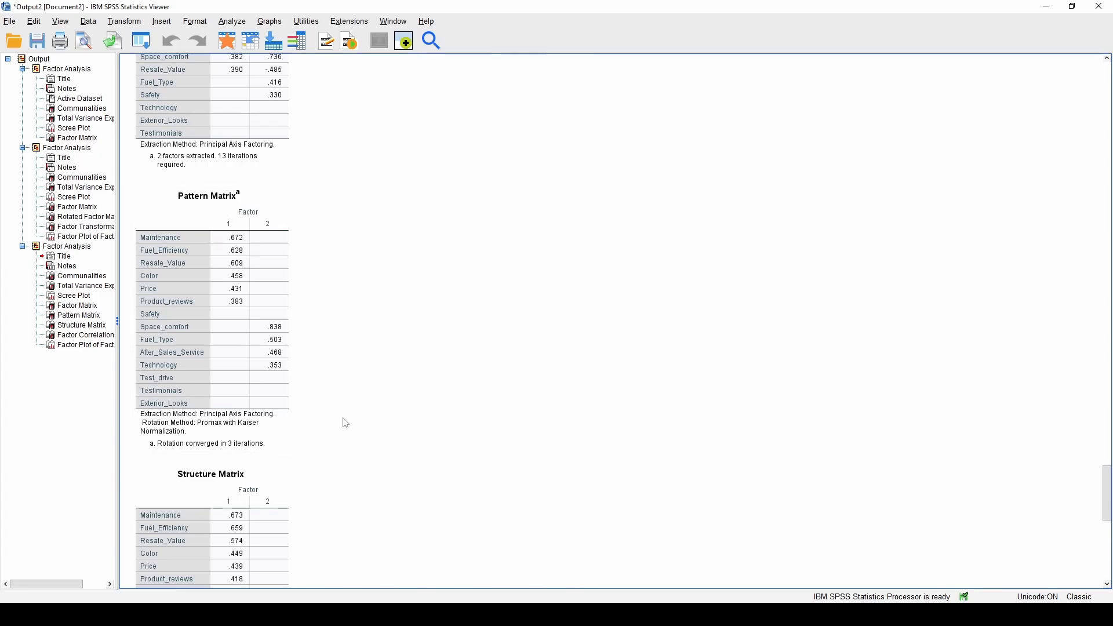
pyautogui.scroll(-2, 348, 410)
pyautogui.scroll(-6, 348, 409)
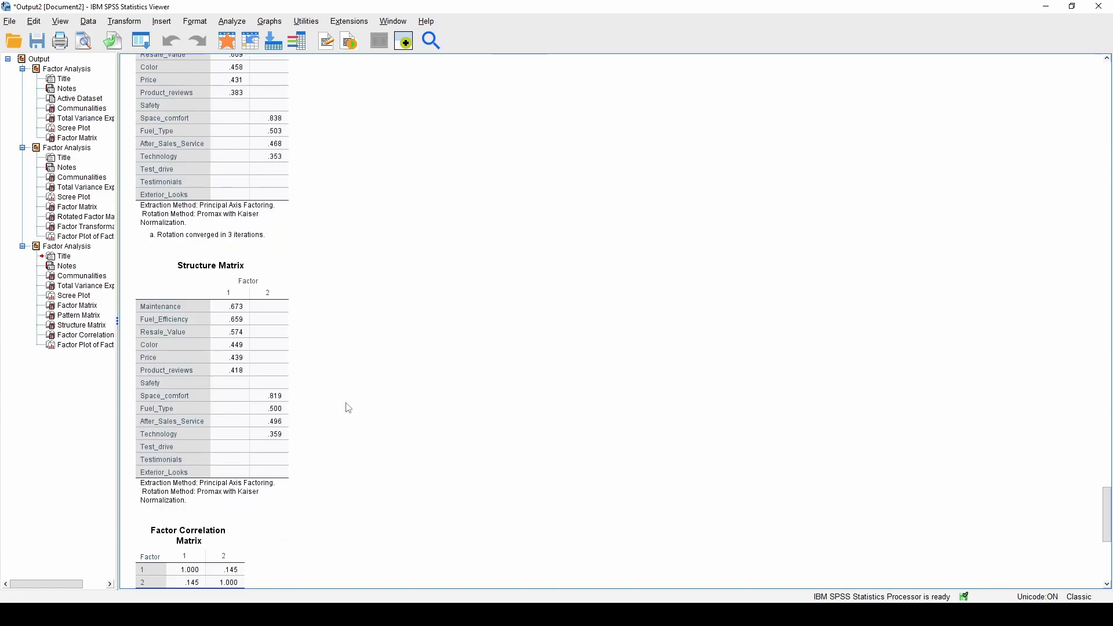
pyautogui.scroll(-14, 348, 406)
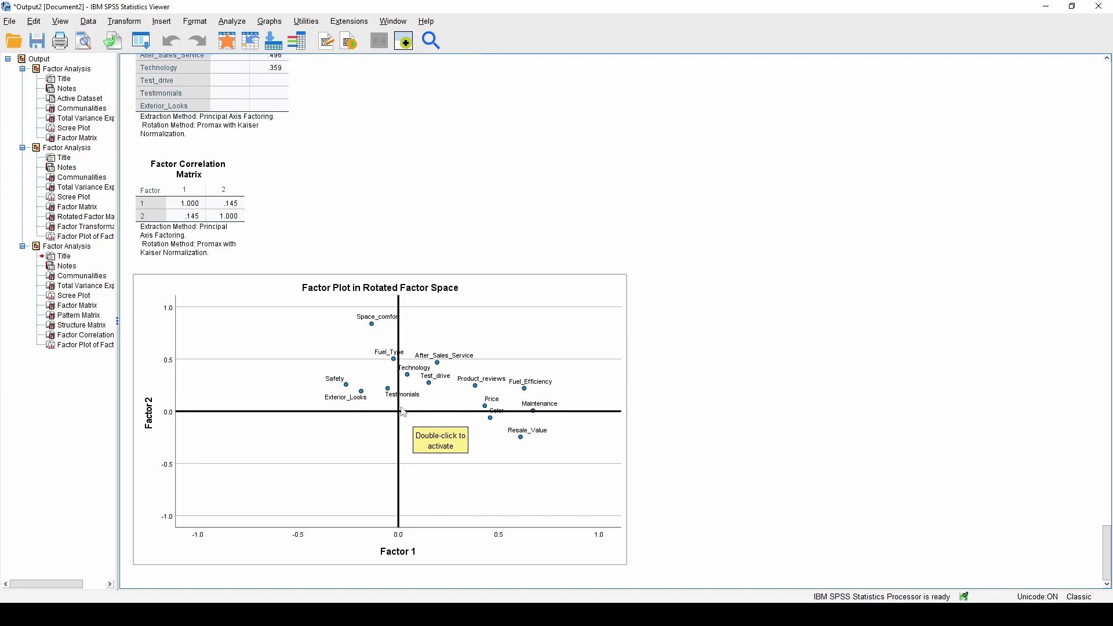
pyautogui.scroll(3, 339, 250)
pyautogui.scroll(3, 339, 250)
pyautogui.scroll(-3, 338, 248)
pyautogui.click(208, 297)
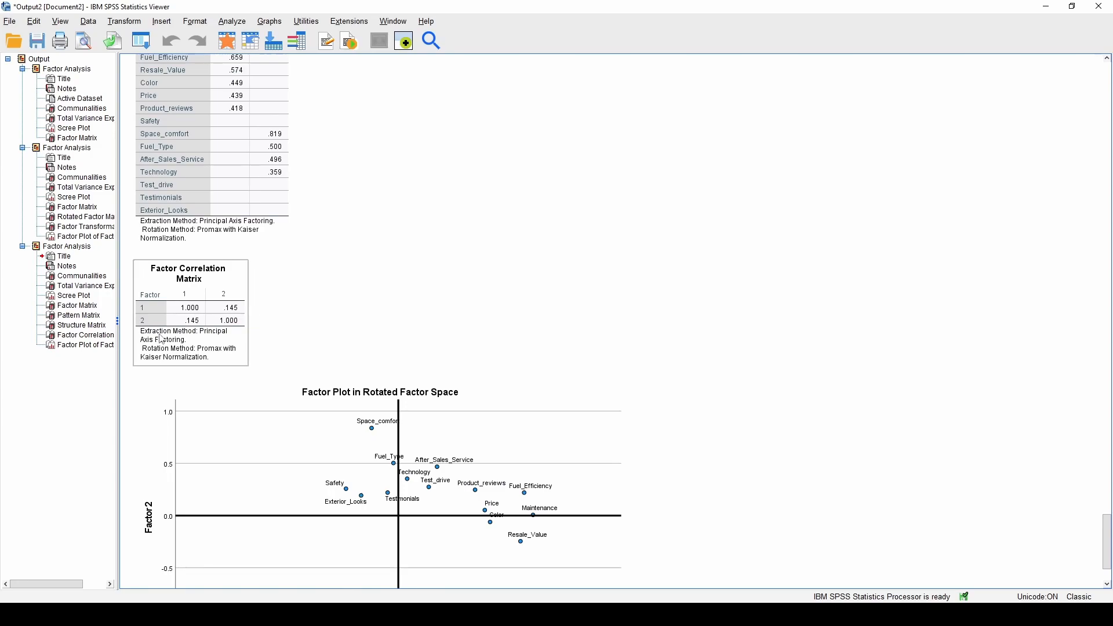
pyautogui.click(398, 532)
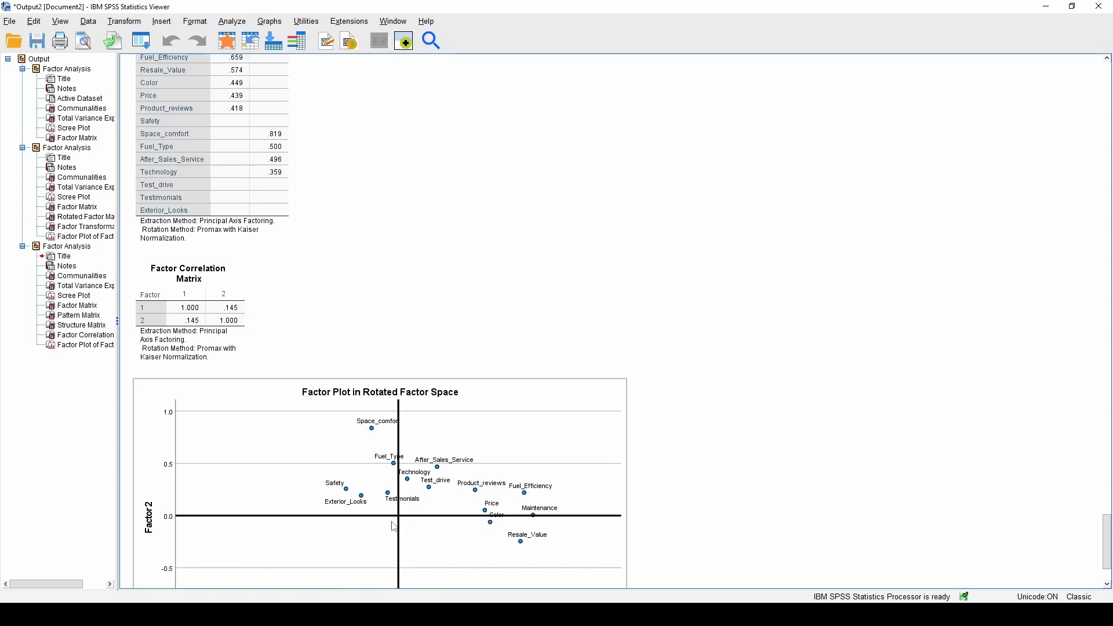
pyautogui.click(164, 322)
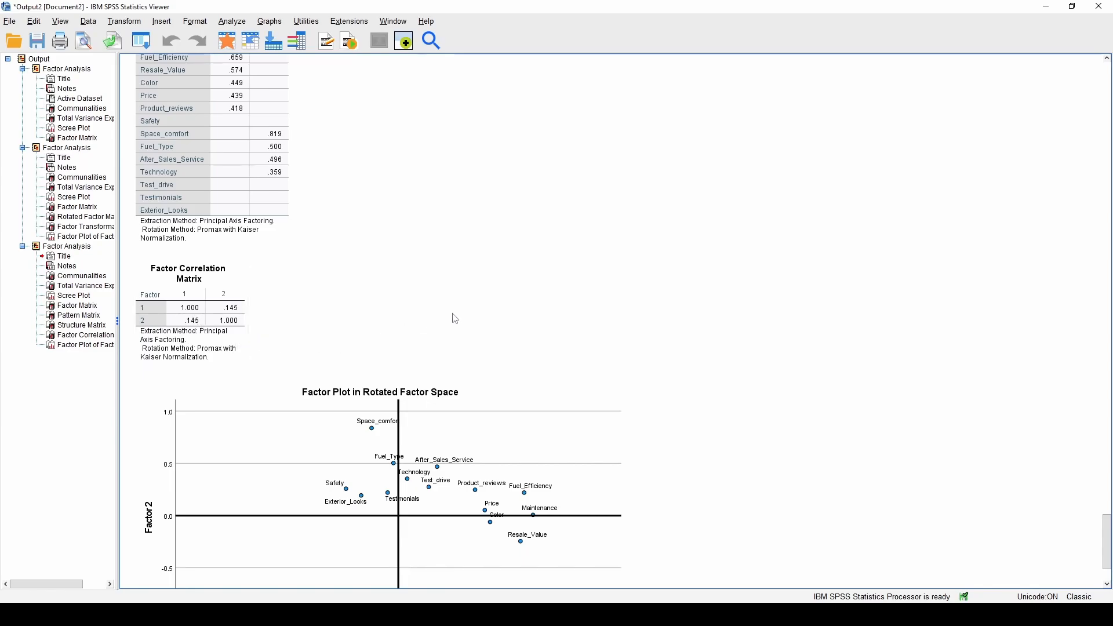
pyautogui.scroll(8, 453, 314)
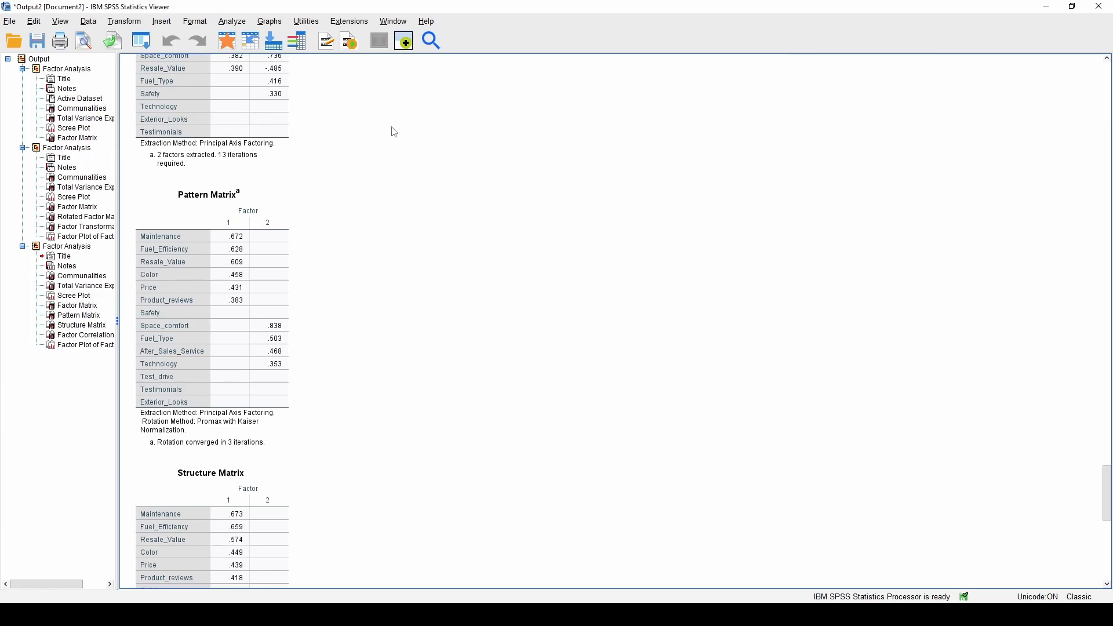
pyautogui.scroll(3, 370, 266)
pyautogui.scroll(-2, 366, 283)
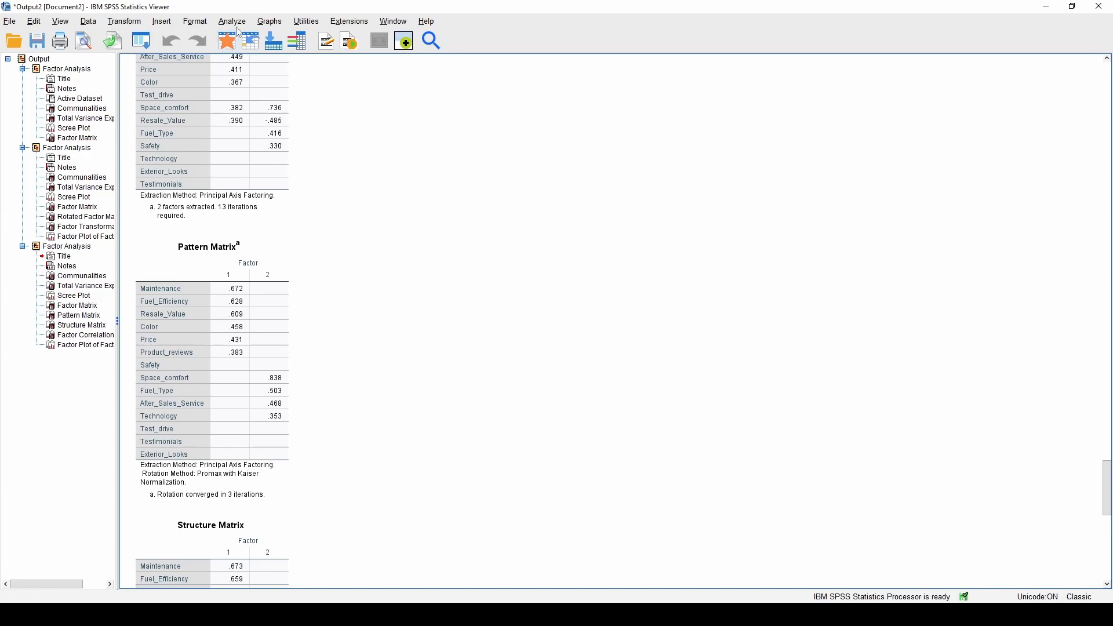
# Paste the Promax Pattern Matrix into the Word page and drag its corner to narrow the table
pyautogui.click(244, 328)
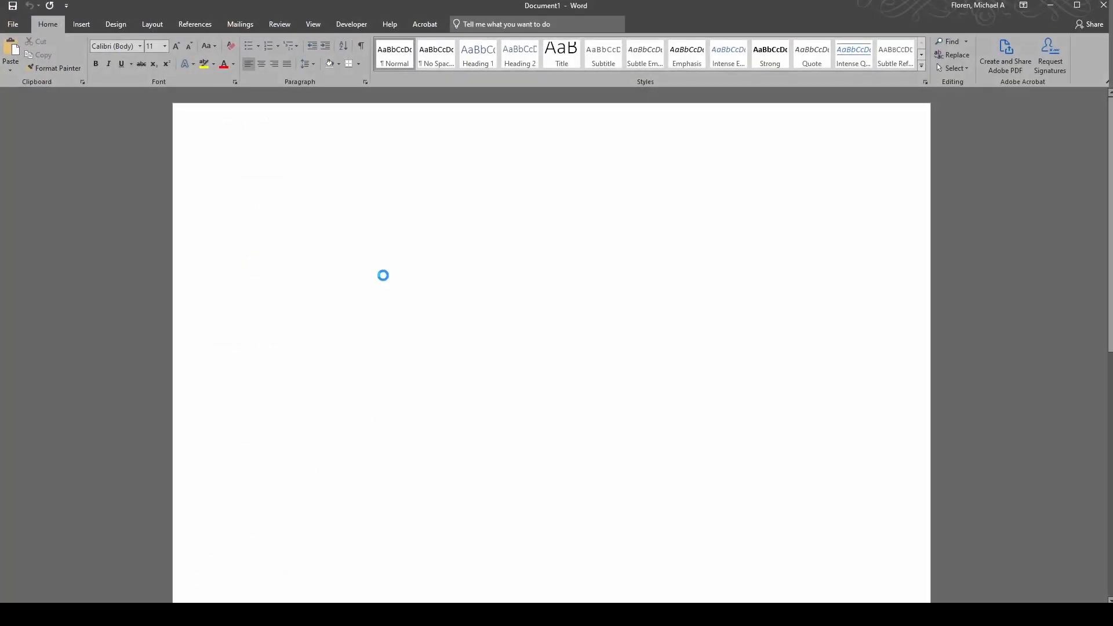
pyautogui.hotkey('ctrl', 'v')
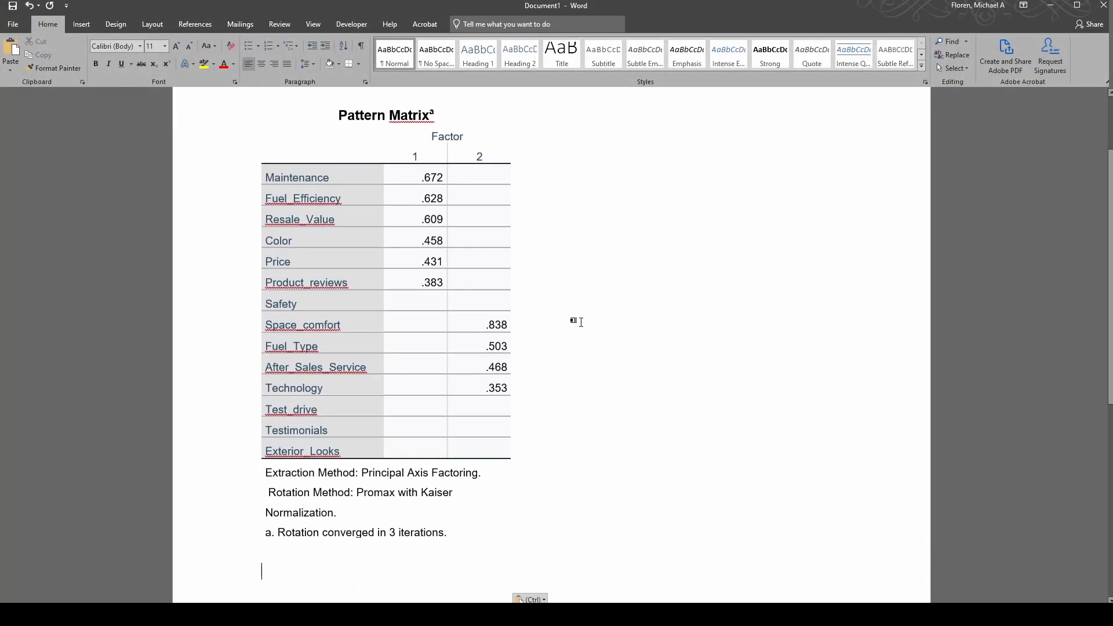
pyautogui.scroll(-5, 581, 322)
pyautogui.click(566, 299)
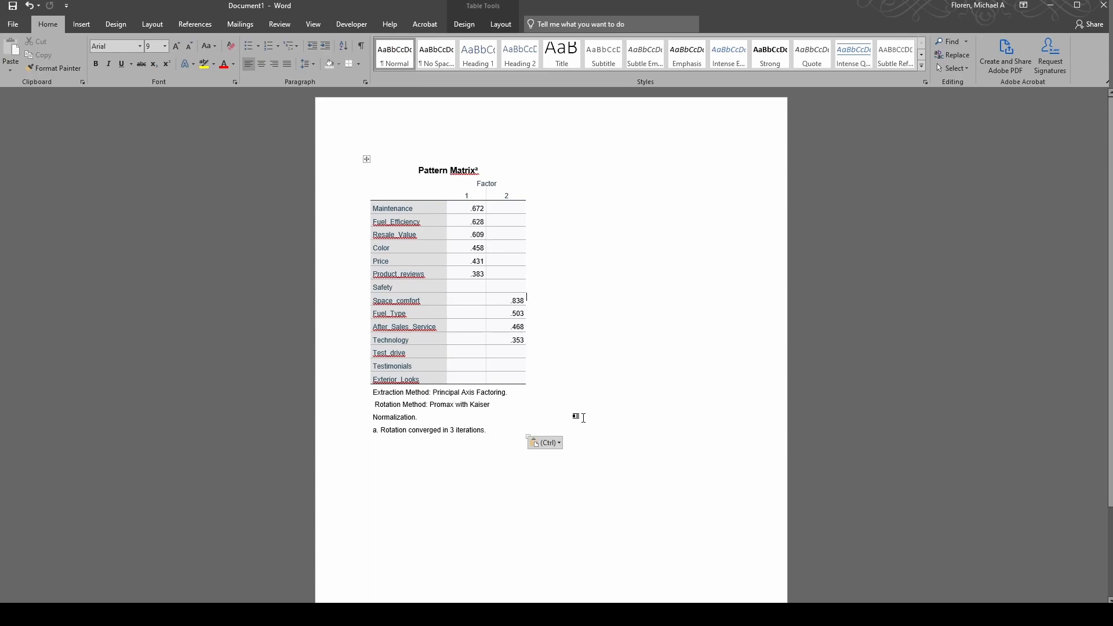
pyautogui.click(367, 159)
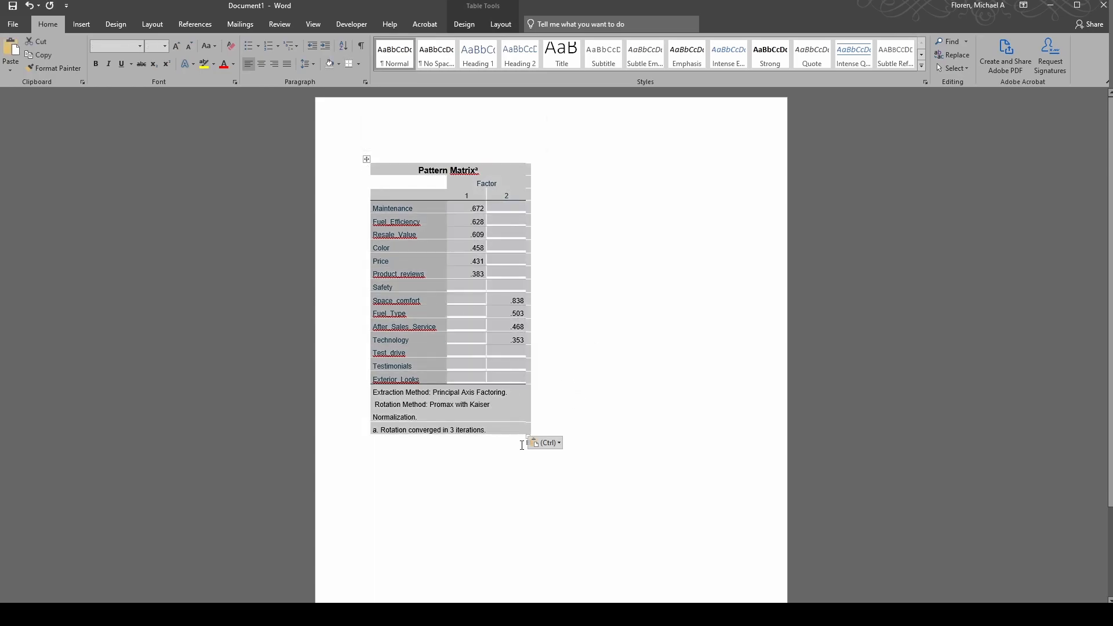
pyautogui.moveTo(514, 428)
pyautogui.mouseDown()
pyautogui.moveTo(462, 397)
pyautogui.moveTo(496, 422)
pyautogui.mouseUp()
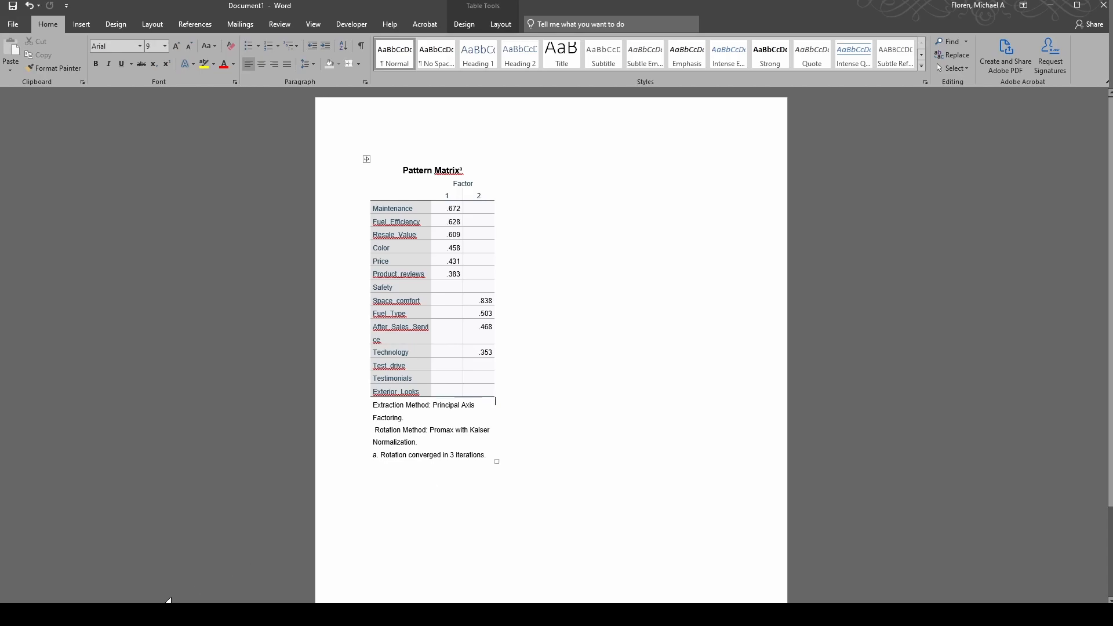
# Back in the SPSS output viewer, rerun Factor Analysis with 3 factors to extract
pyautogui.moveTo(201, 574)
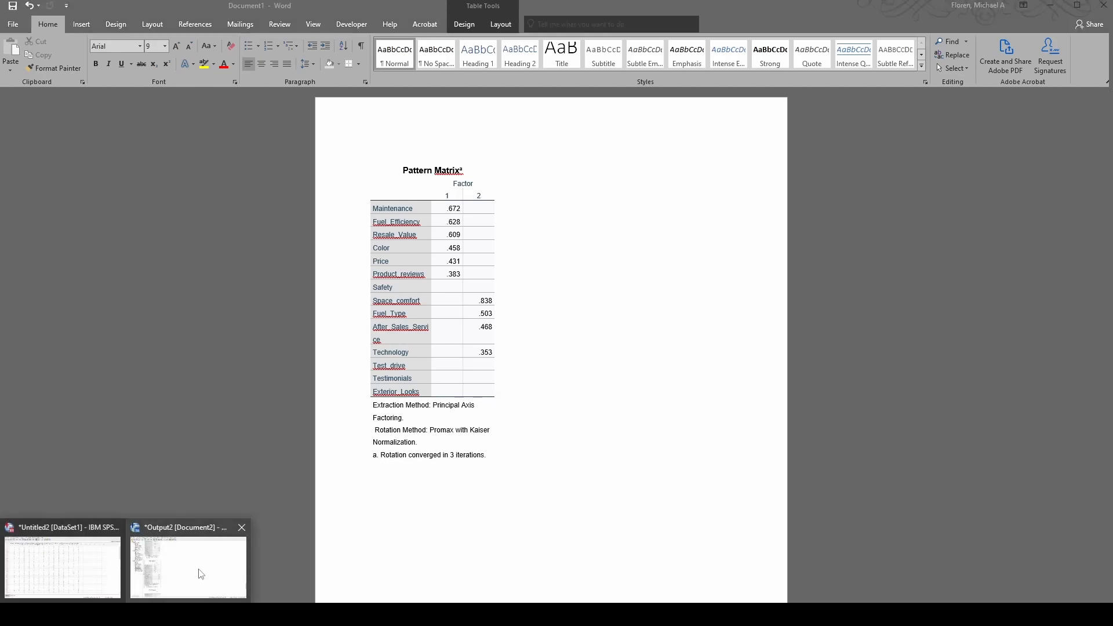
pyautogui.click(112, 573)
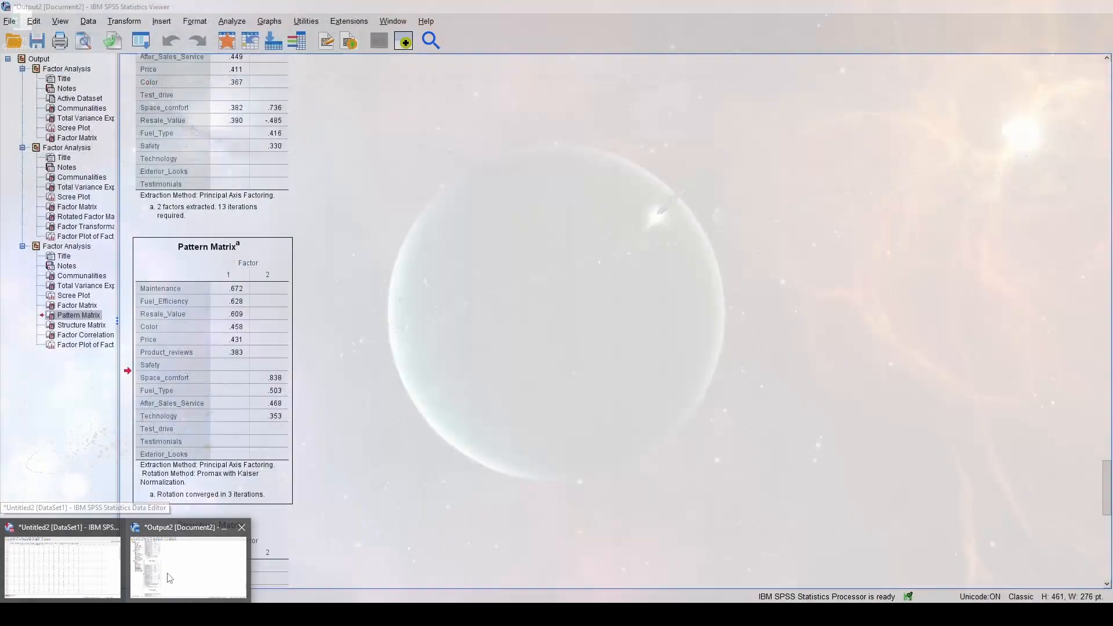
pyautogui.click(189, 568)
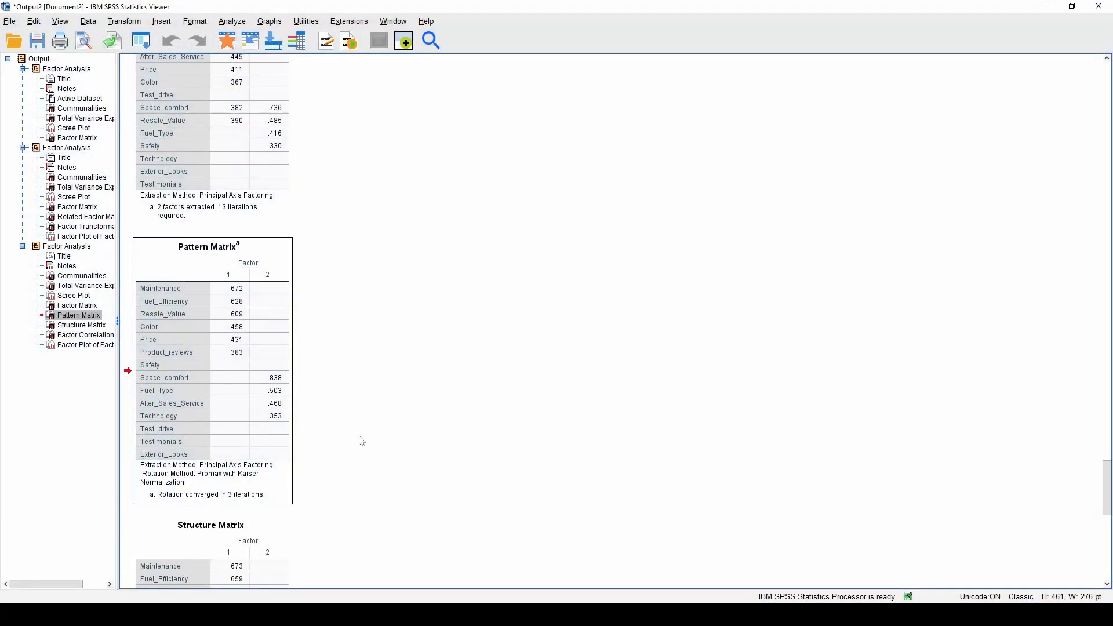
pyautogui.click(436, 345)
pyautogui.click(243, 23)
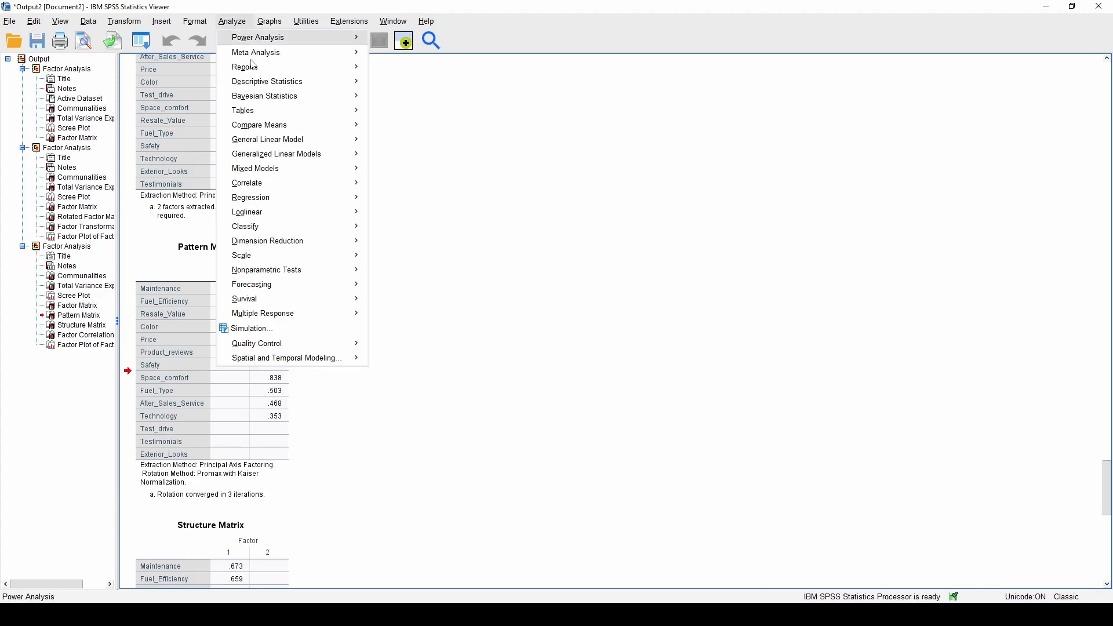
pyautogui.moveTo(336, 241)
pyautogui.click(389, 243)
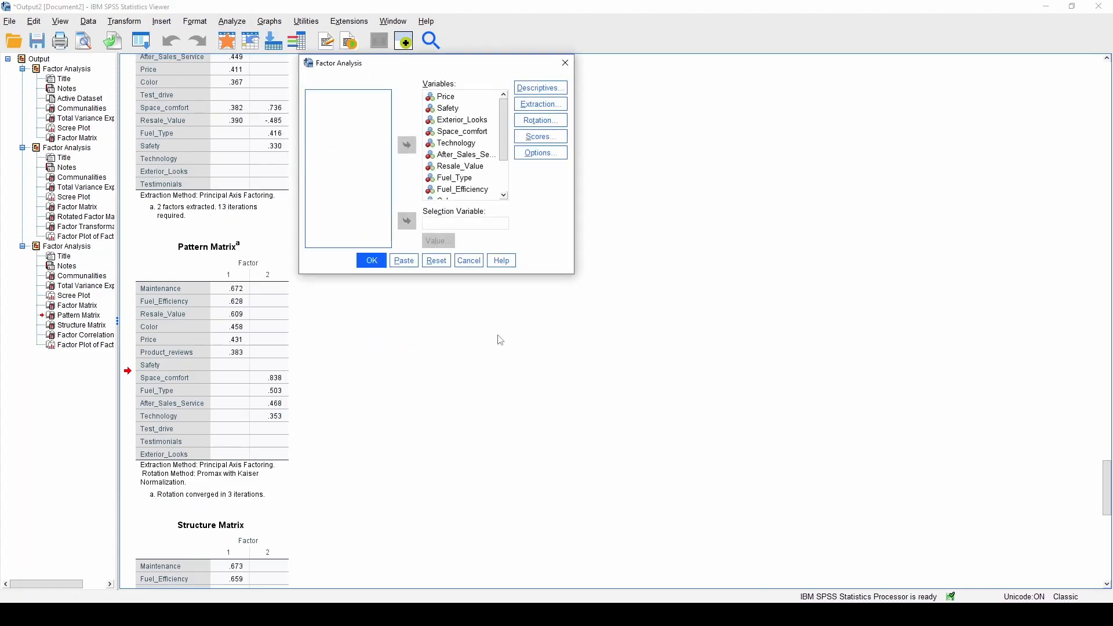
pyautogui.click(540, 104)
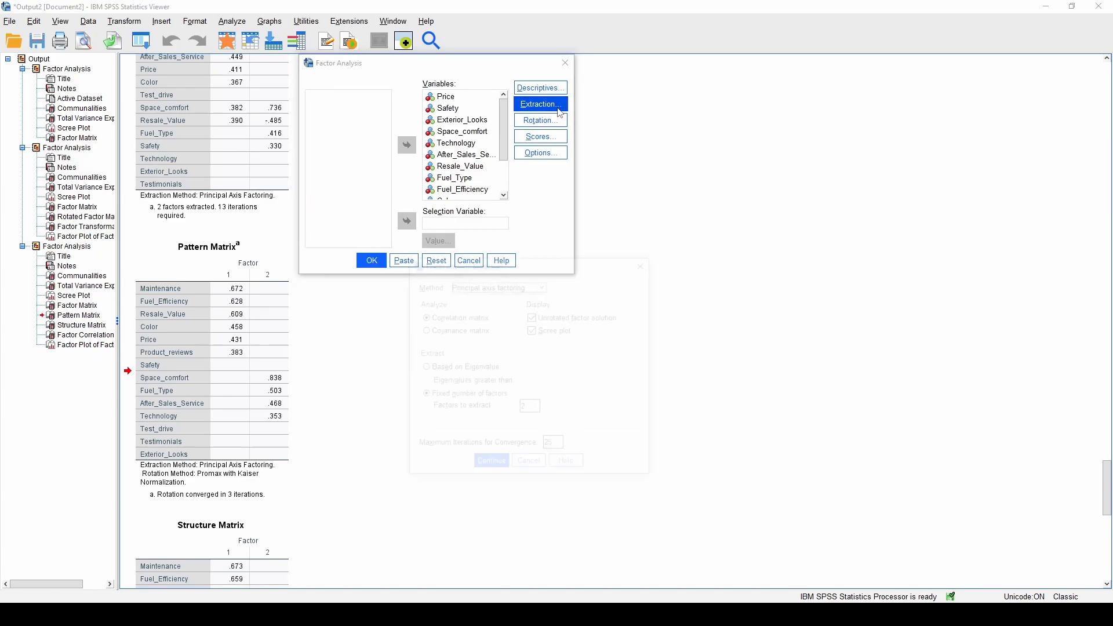
pyautogui.moveTo(574, 256); pyautogui.dragTo(583, 181)
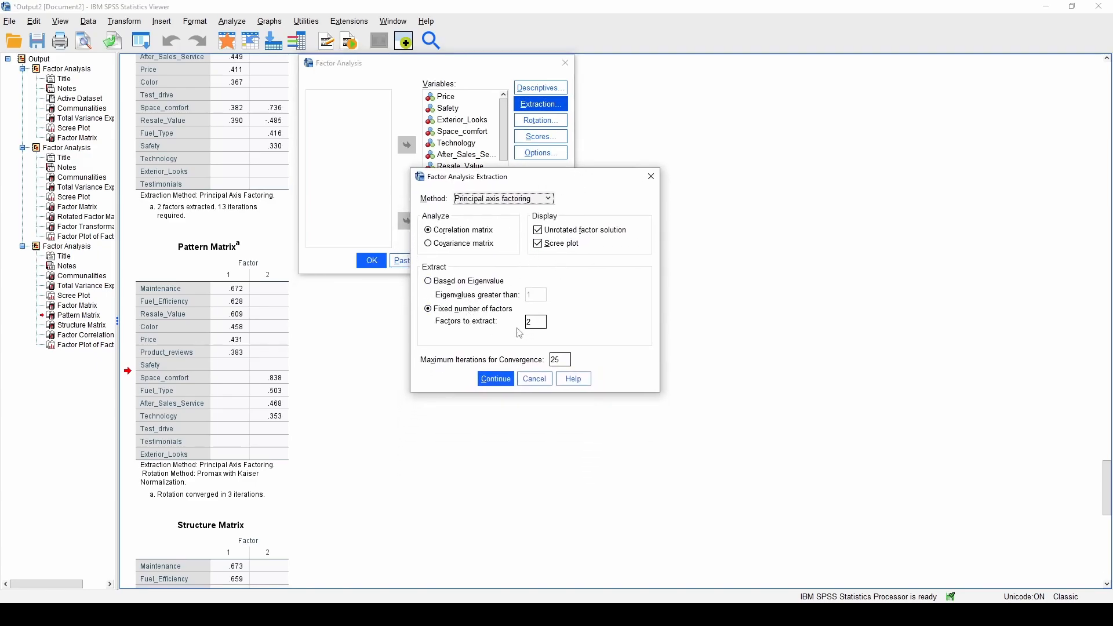
pyautogui.doubleClick(538, 320)
pyautogui.click(495, 378)
pyautogui.click(400, 261)
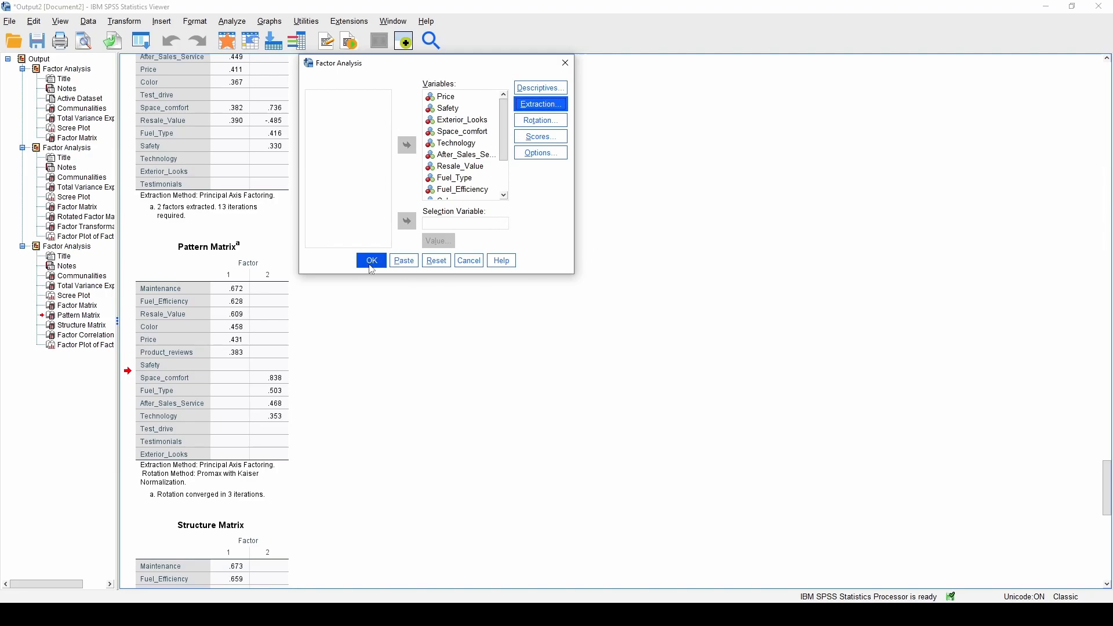
pyautogui.click(371, 260)
# Copy the three-factor Pattern Matrix and paste it below the existing table in Word
pyautogui.scroll(-15, 538, 284)
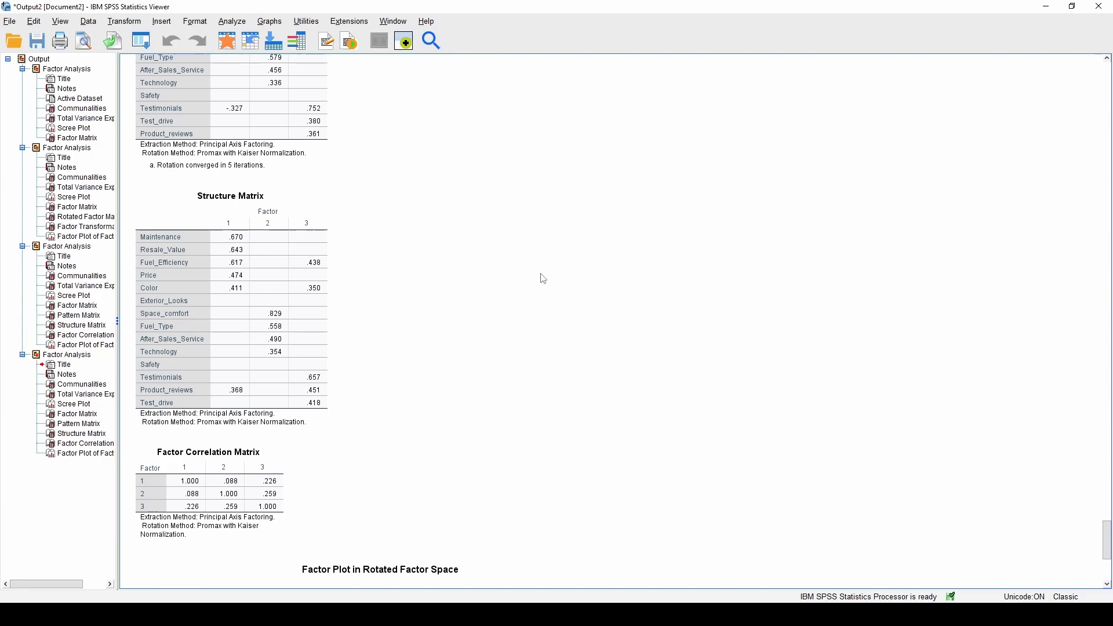
pyautogui.scroll(-3, 543, 277)
pyautogui.scroll(9, 540, 269)
pyautogui.click(300, 225)
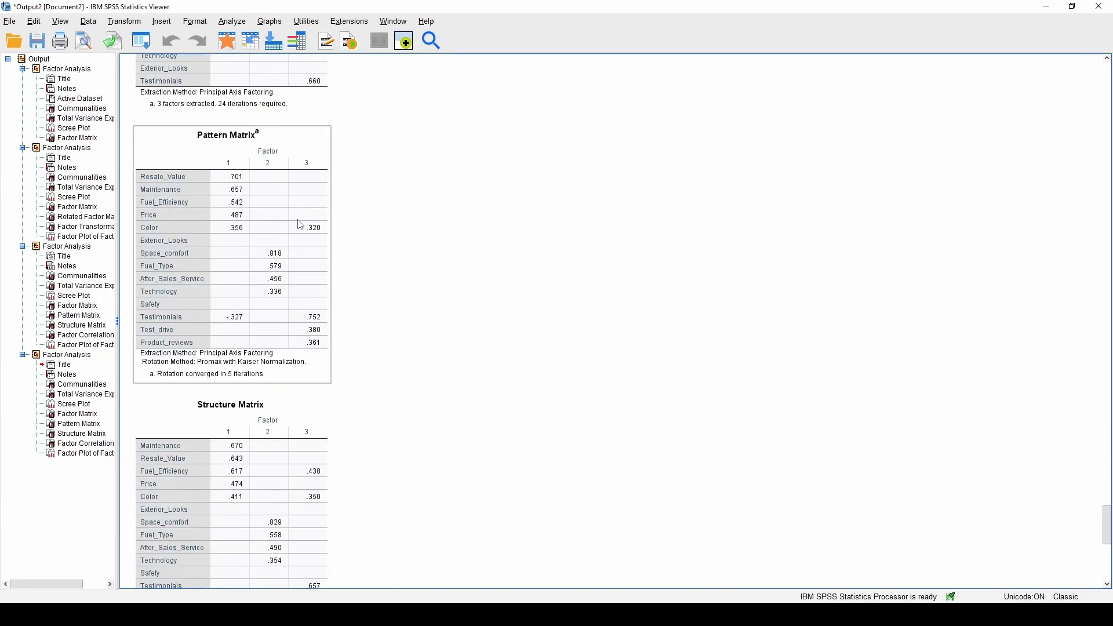
pyautogui.click(262, 212)
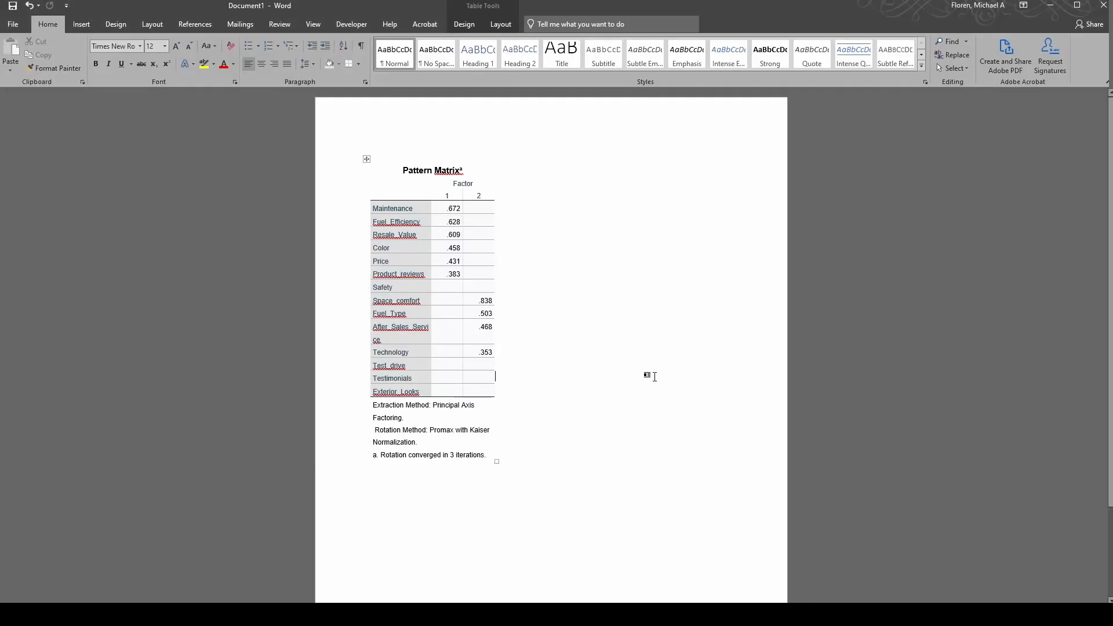
pyautogui.click(608, 468)
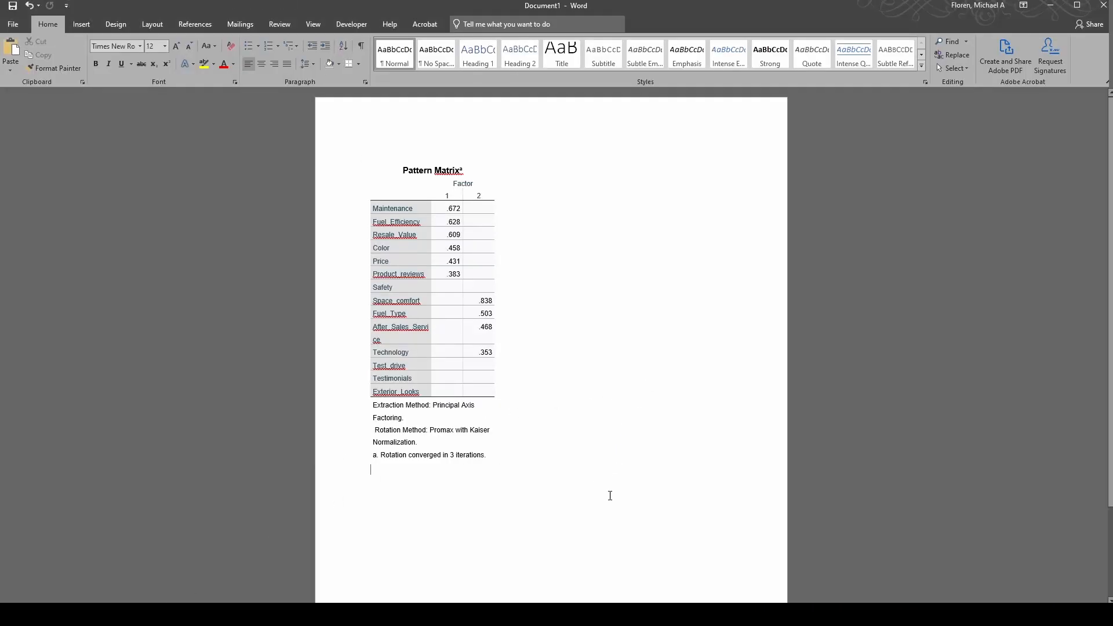
pyautogui.hotkey('ctrl', 'v')
pyautogui.scroll(3, 646, 406)
pyautogui.scroll(-3, 651, 405)
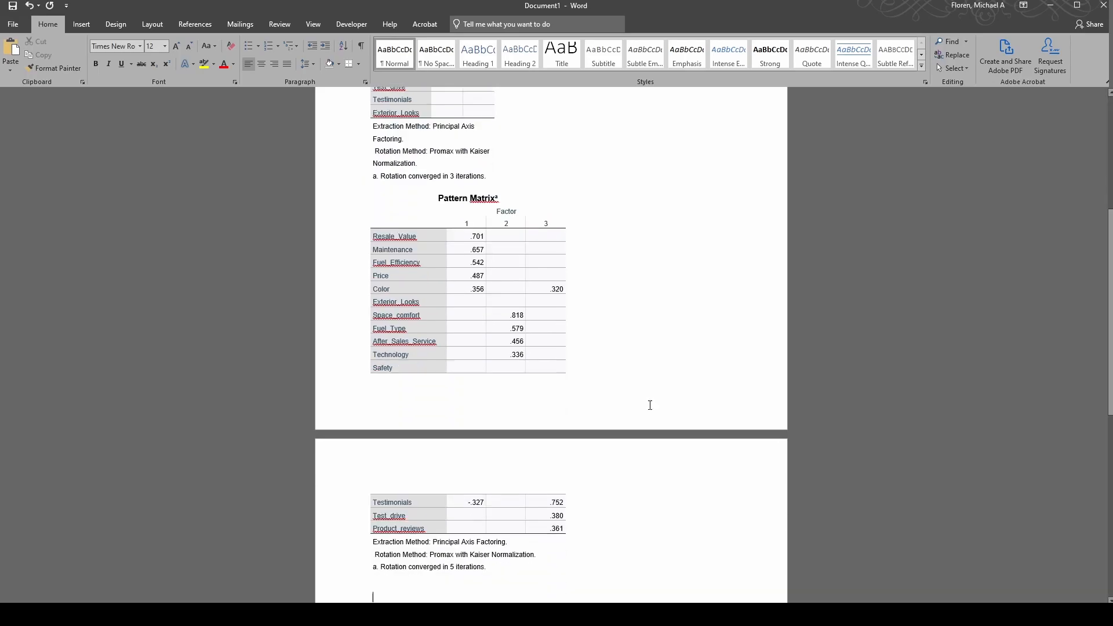
pyautogui.scroll(-1, 653, 408)
pyautogui.hotkey('alt', 'Tab')
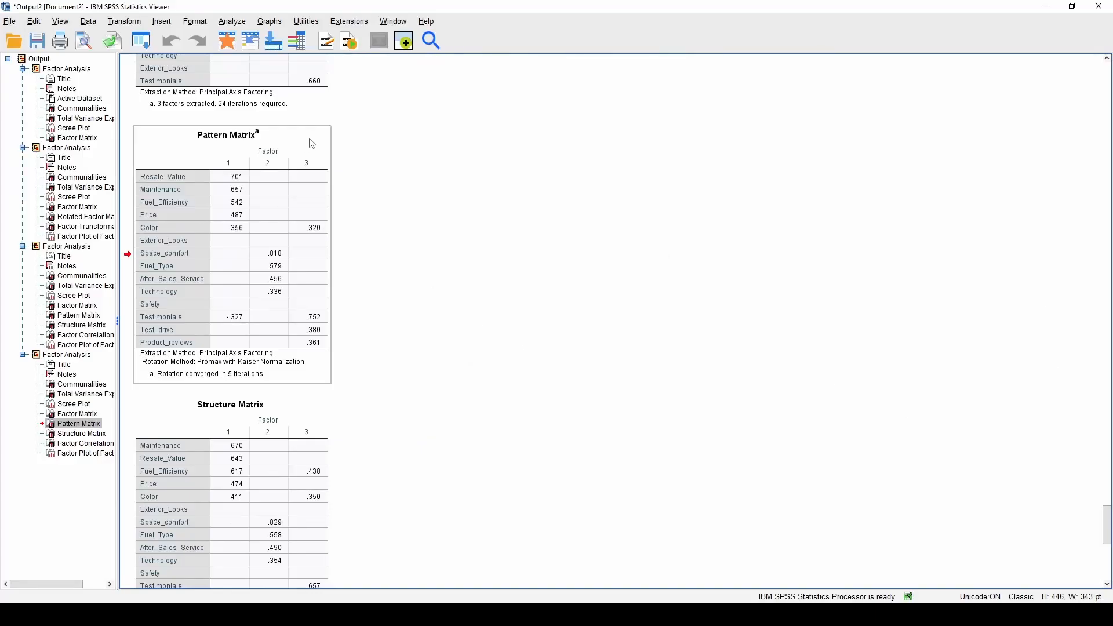
# Rerun the factor analysis with the number of factors to extract set to 4
pyautogui.click(230, 24)
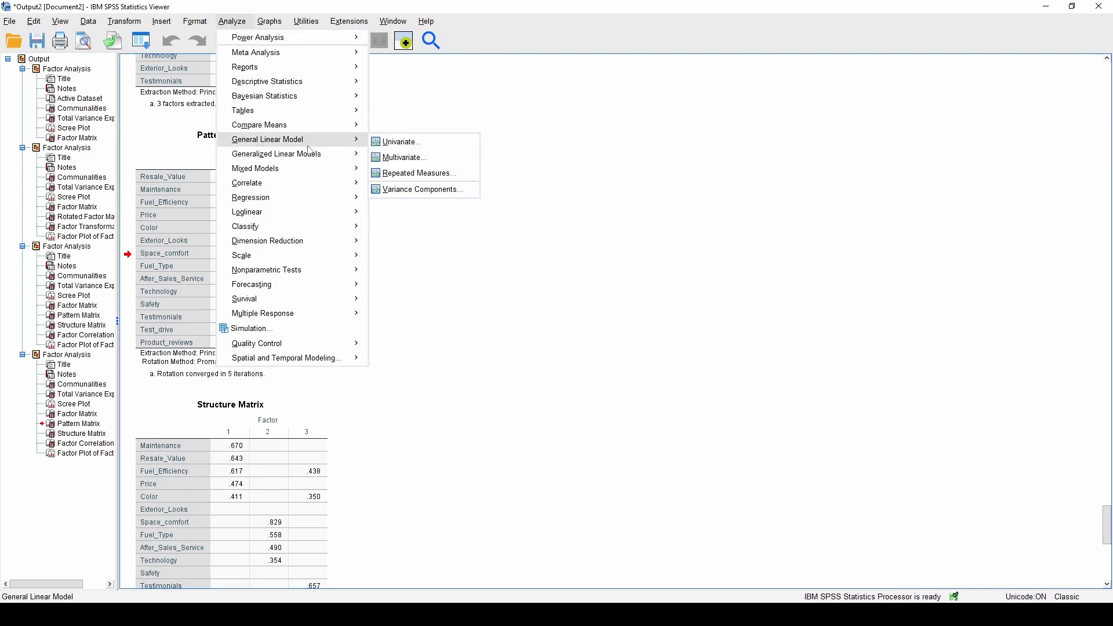
pyautogui.moveTo(319, 189)
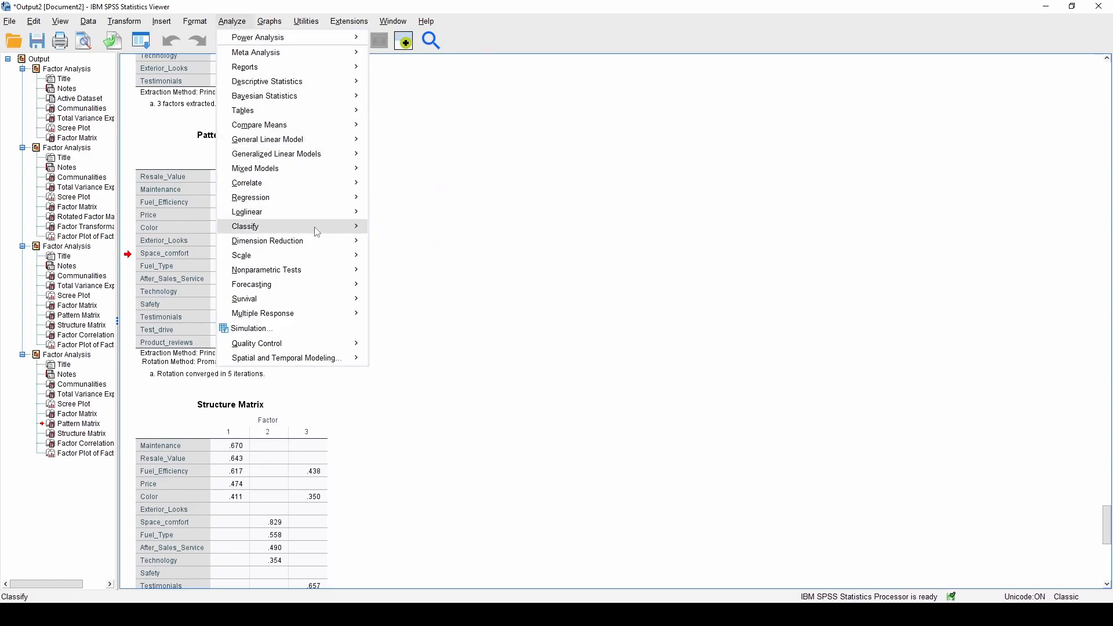
pyautogui.moveTo(320, 249)
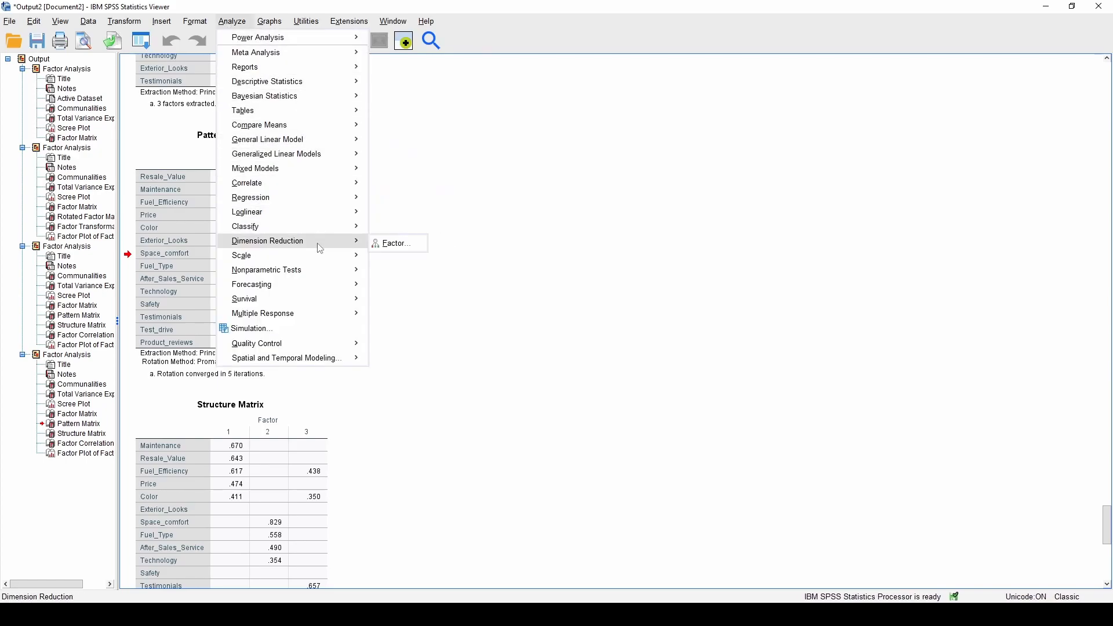
pyautogui.click(385, 246)
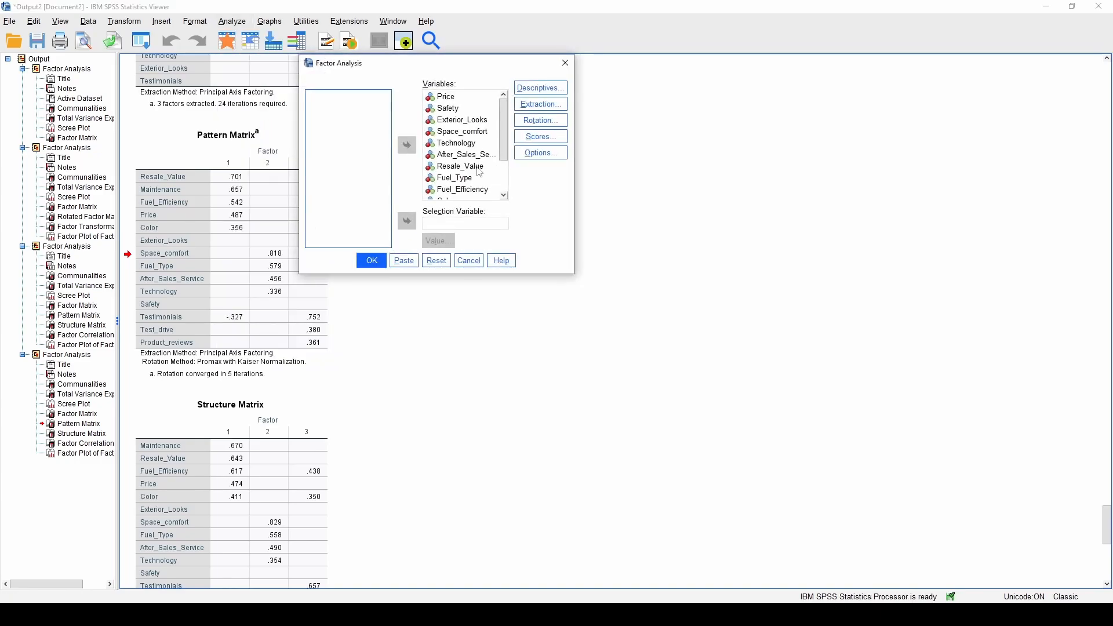
pyautogui.click(541, 104)
pyautogui.doubleClick(540, 324)
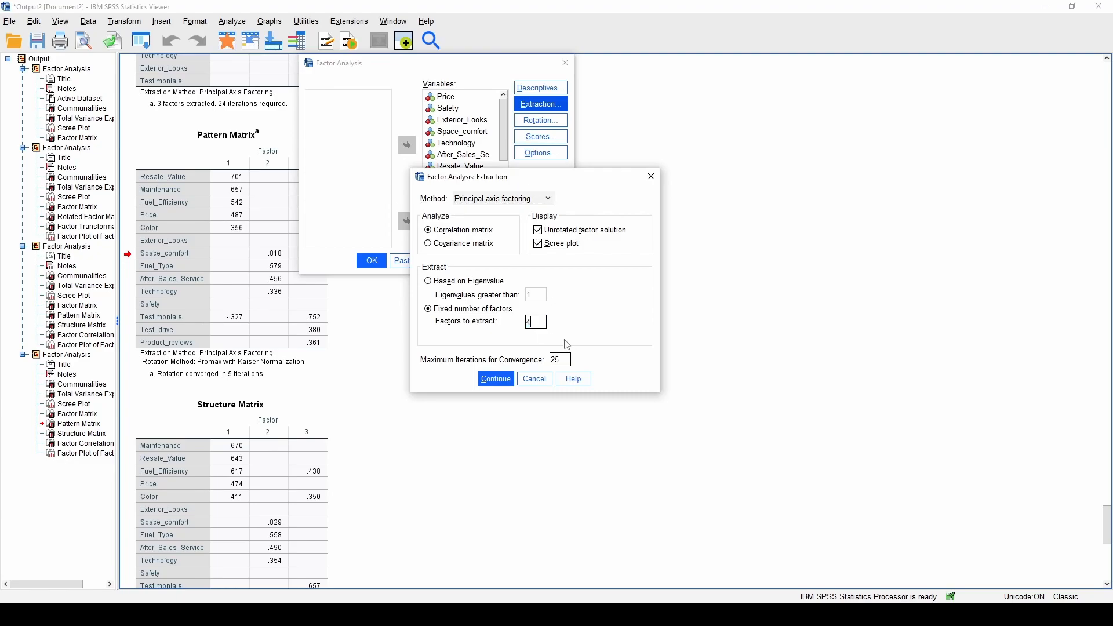
pyautogui.write('4')
pyautogui.click(496, 378)
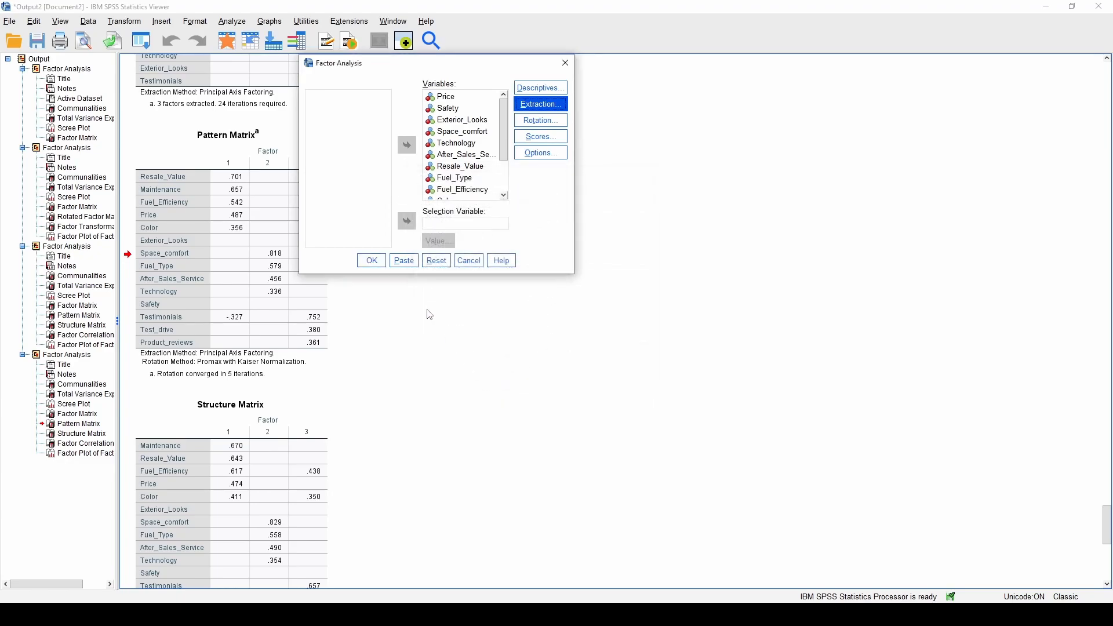
pyautogui.click(372, 261)
# Review the four-factor Pattern Matrix and Factor Correlation Matrix in the output
pyautogui.scroll(-15, 569, 323)
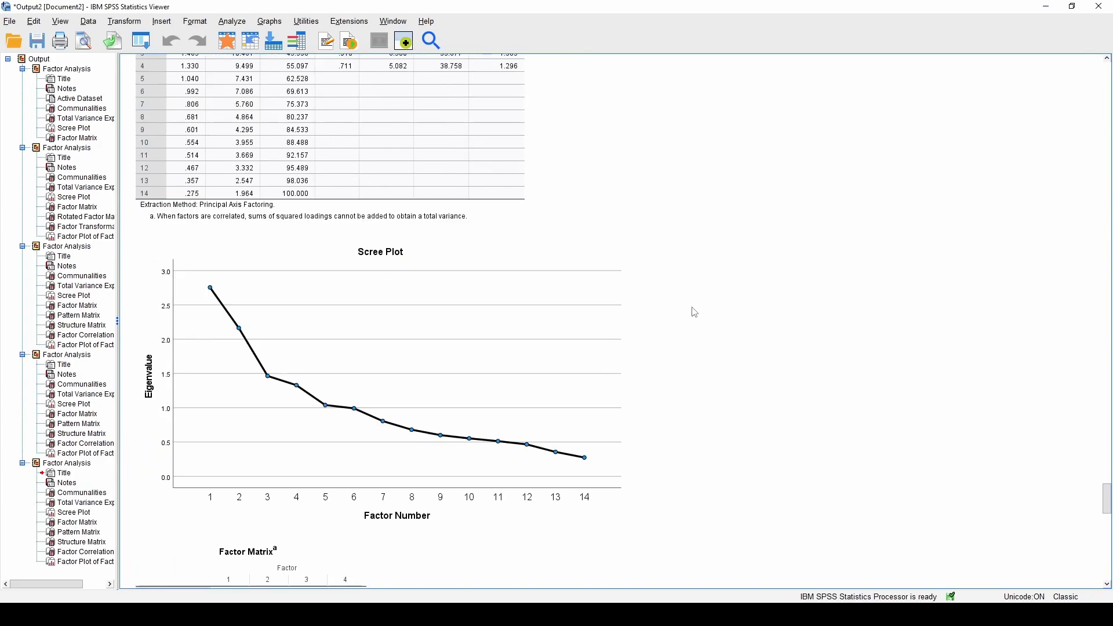
pyautogui.scroll(-10, 702, 308)
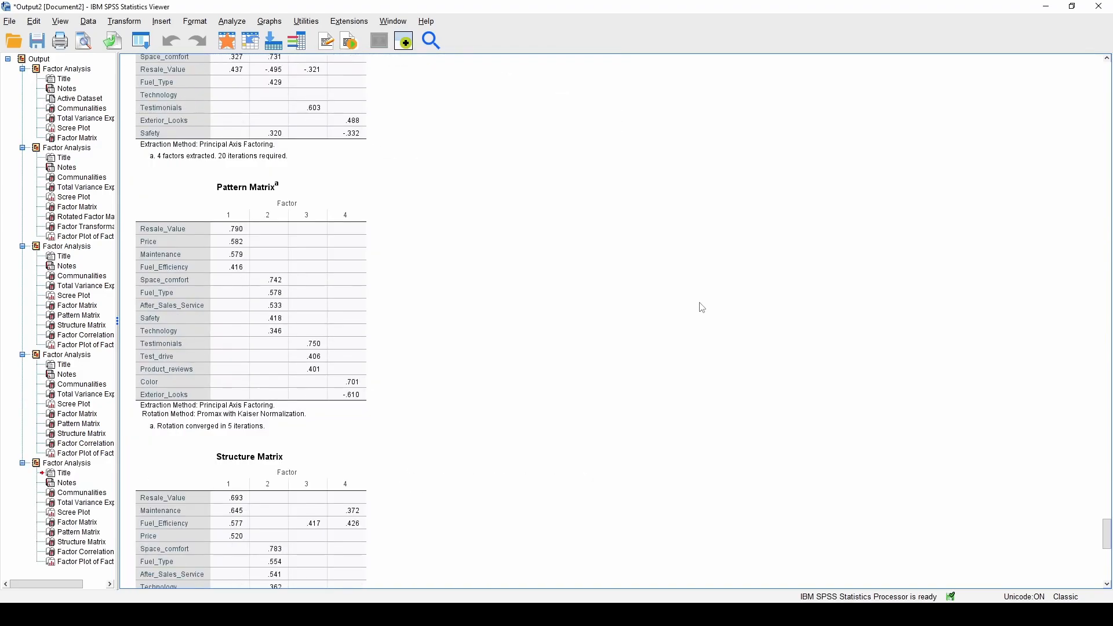
pyautogui.scroll(-3, 701, 308)
pyautogui.scroll(3, 505, 273)
pyautogui.scroll(-2, 509, 271)
pyautogui.click(536, 365)
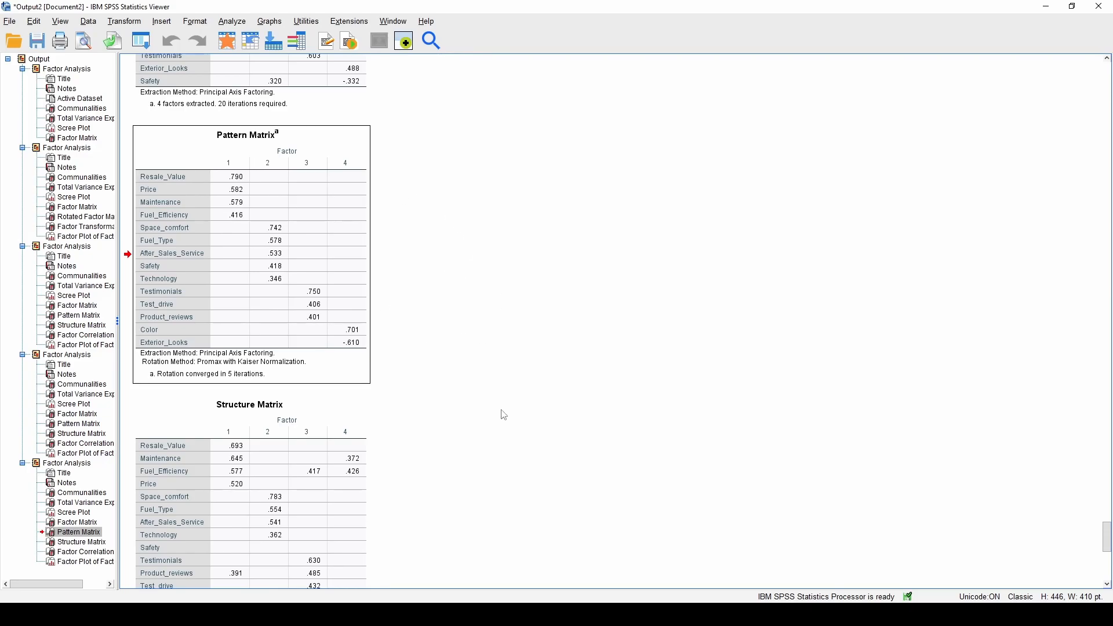
pyautogui.scroll(-9, 511, 368)
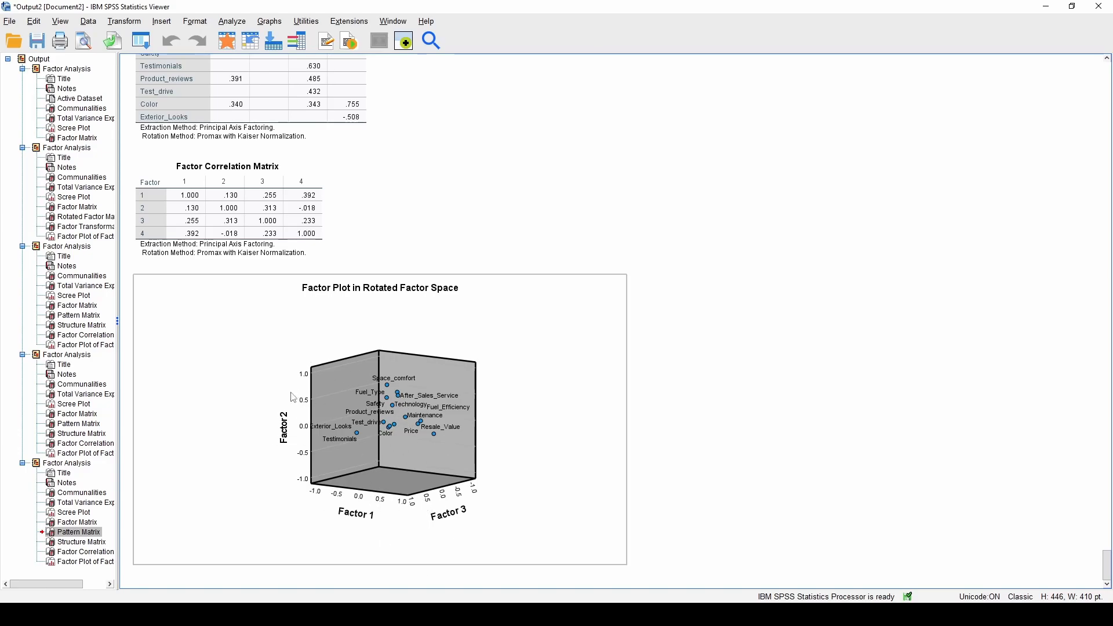
pyautogui.scroll(5, 568, 261)
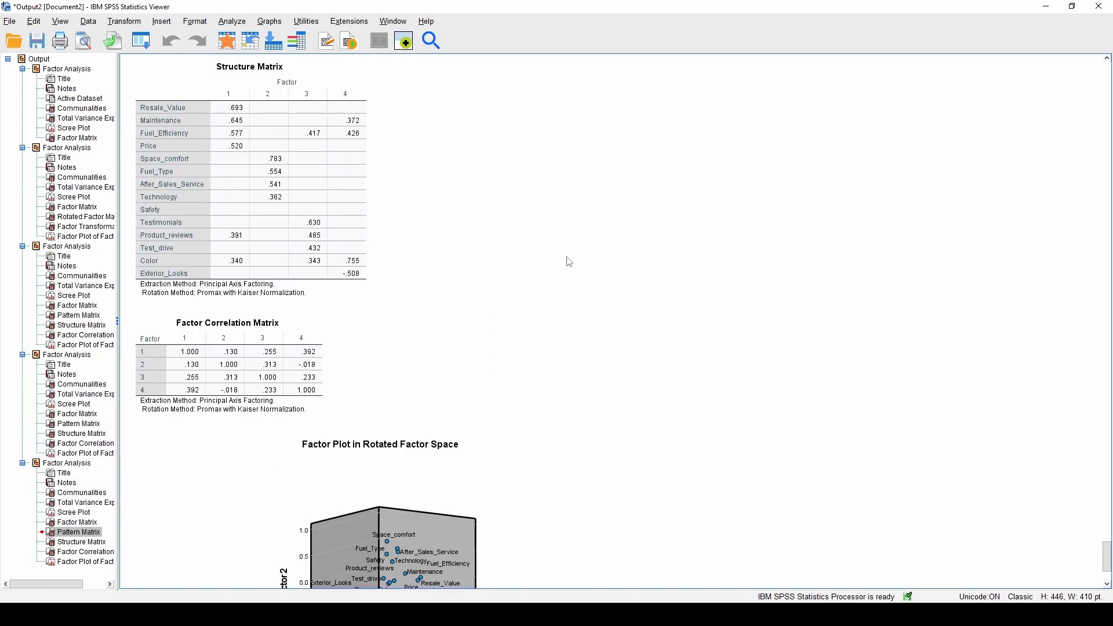
pyautogui.scroll(-5, 565, 264)
pyautogui.click(287, 254)
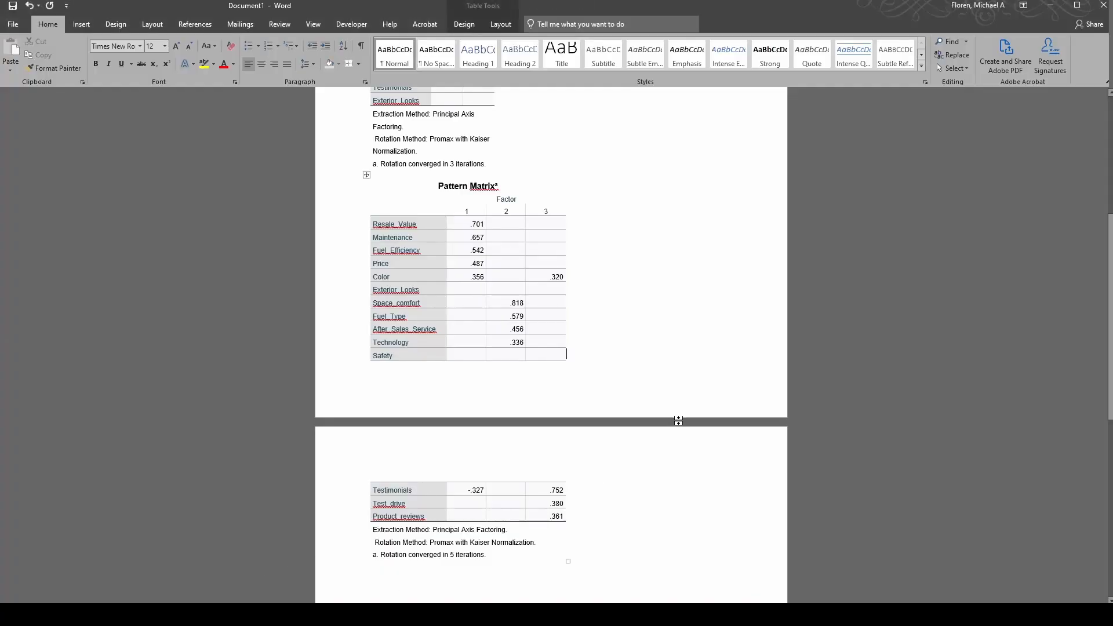
# Widen the two-factor Pattern Matrix table by dragging its bottom-right corner outward
pyautogui.scroll(10, 643, 350)
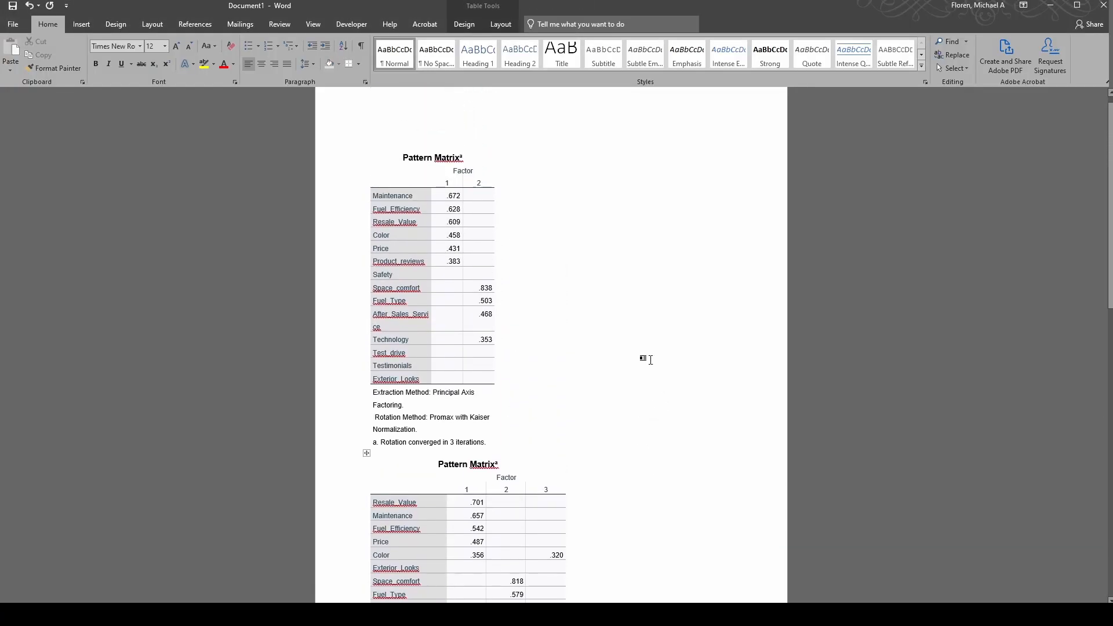
pyautogui.scroll(-5, 661, 325)
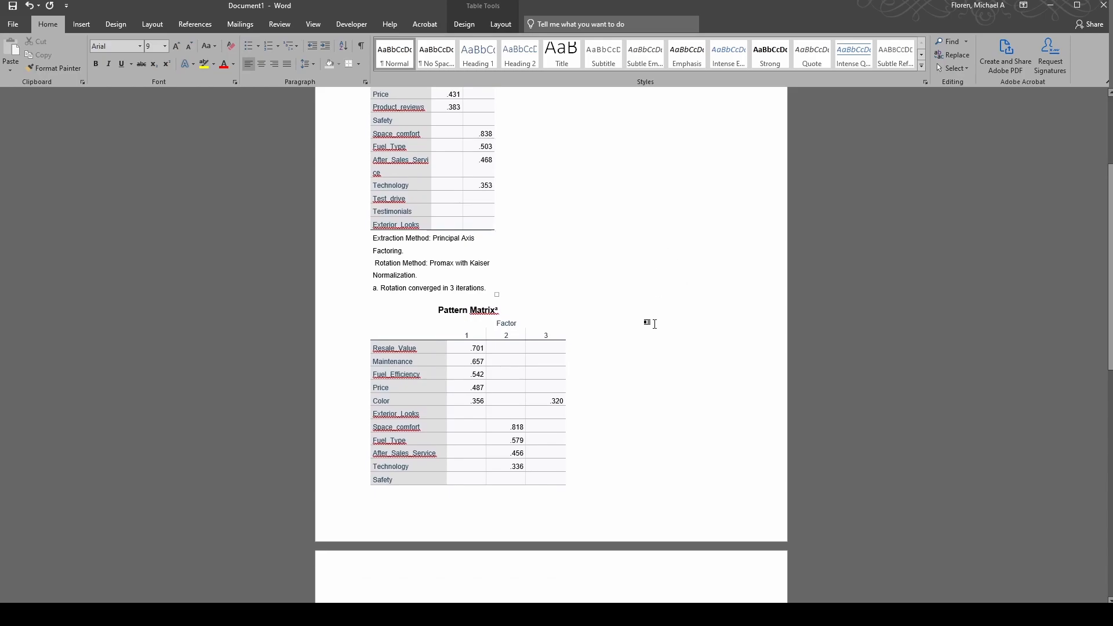
pyautogui.scroll(-12, 655, 342)
pyautogui.click(586, 341)
pyautogui.scroll(-1, 666, 385)
pyautogui.scroll(8, 686, 377)
pyautogui.scroll(9, 690, 375)
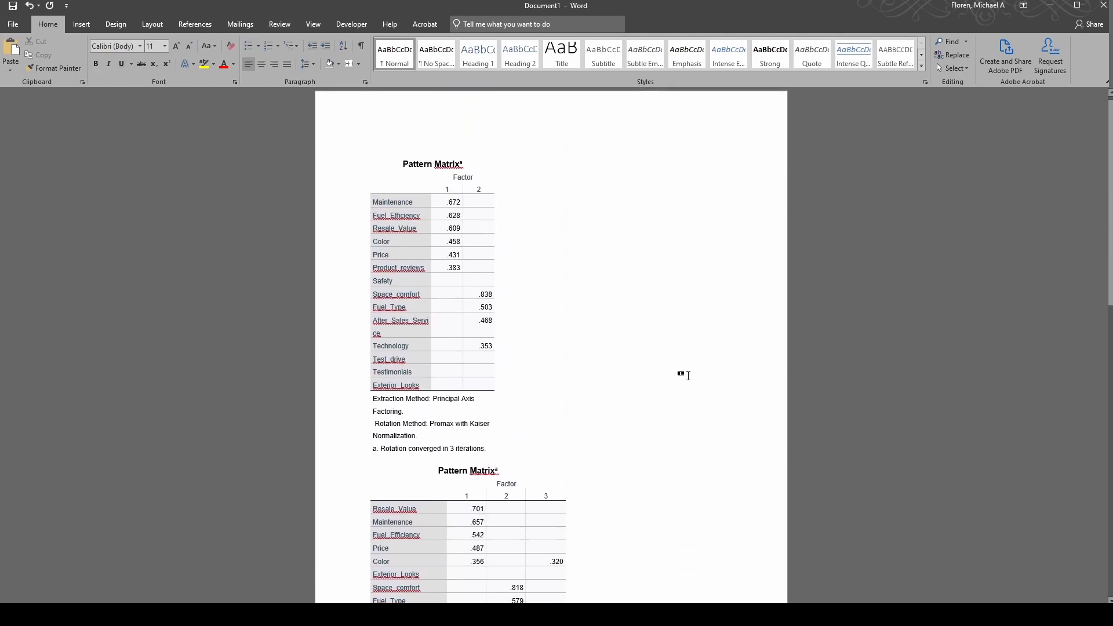
pyautogui.click(563, 215)
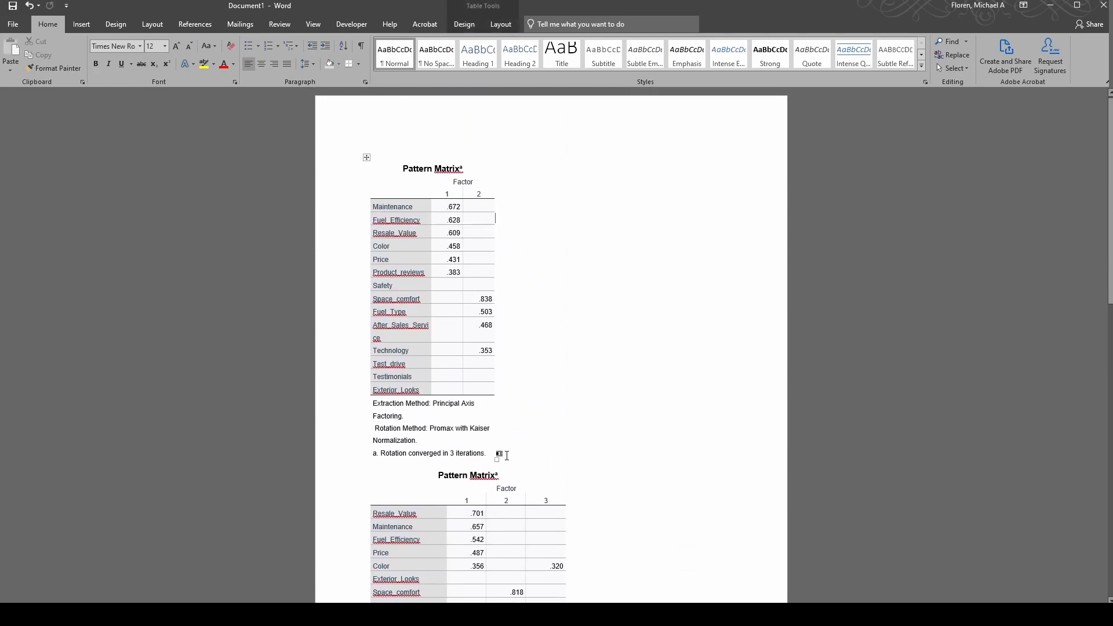
pyautogui.moveTo(498, 461); pyautogui.dragTo(564, 462)
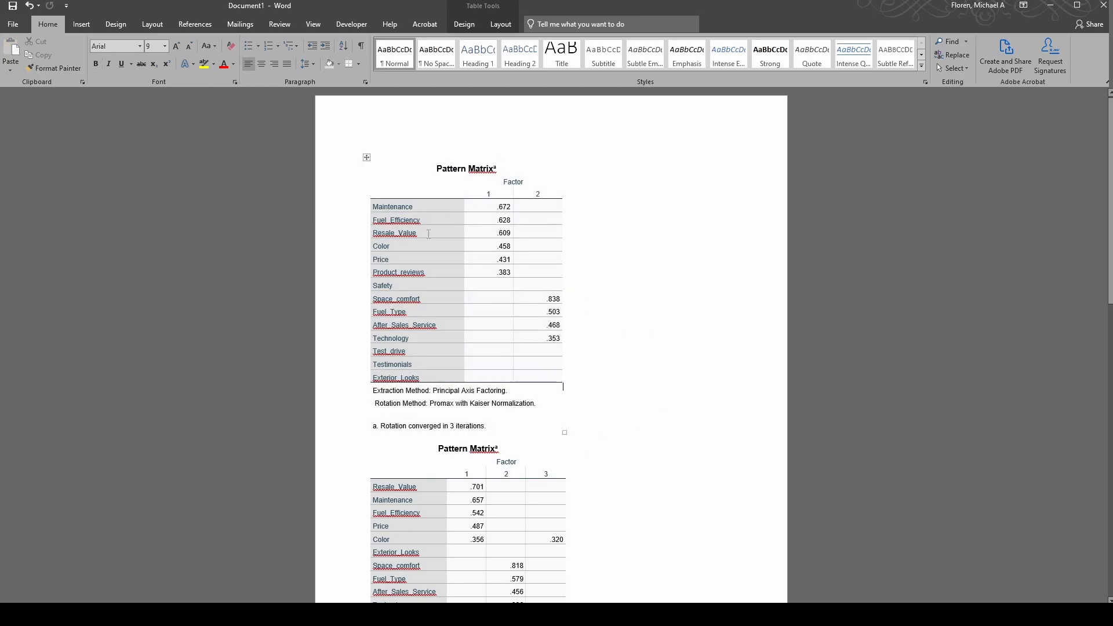
# In the next table, select the Color row's .320 loading and the Exterior Looks and Space comfort cells
pyautogui.scroll(-2, 641, 355)
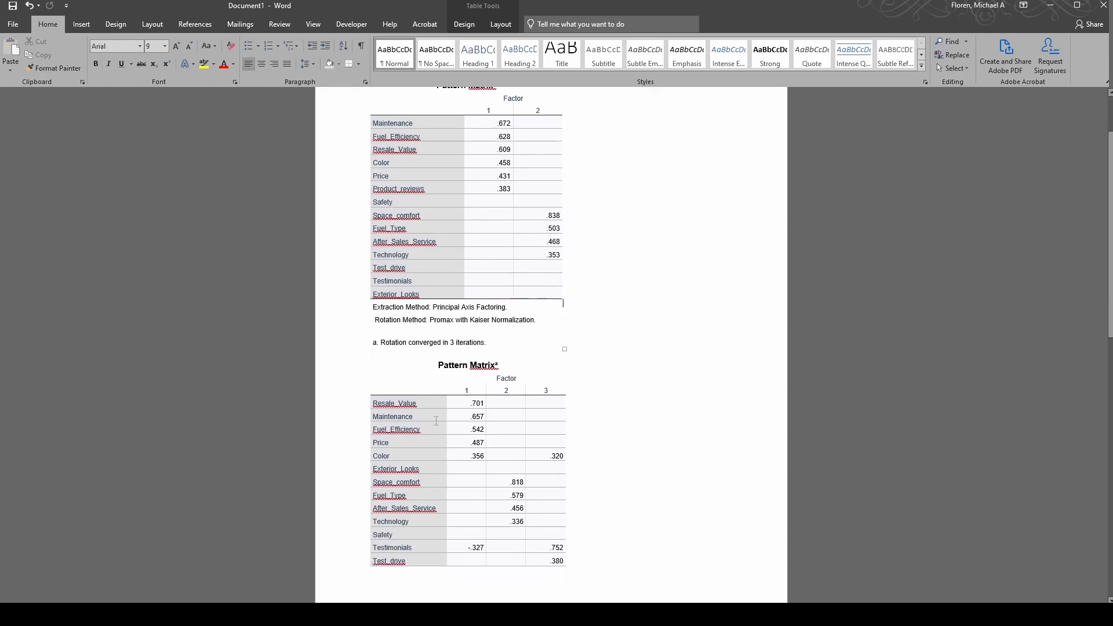
pyautogui.click(461, 416)
pyautogui.scroll(-6, 551, 336)
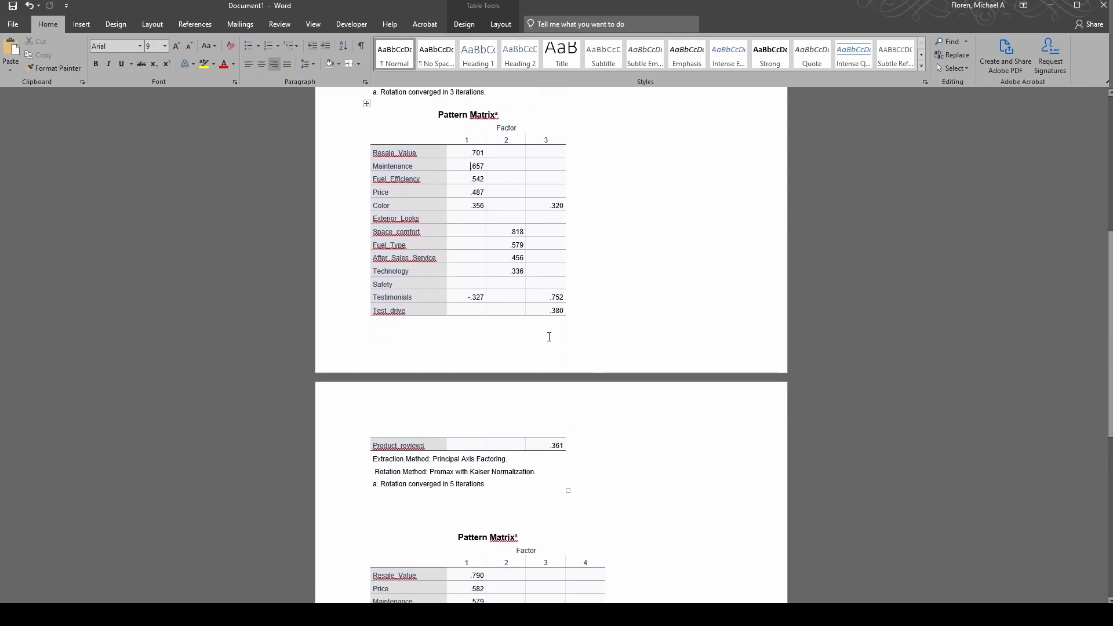
pyautogui.doubleClick(551, 204)
pyautogui.moveTo(467, 218); pyautogui.dragTo(510, 232)
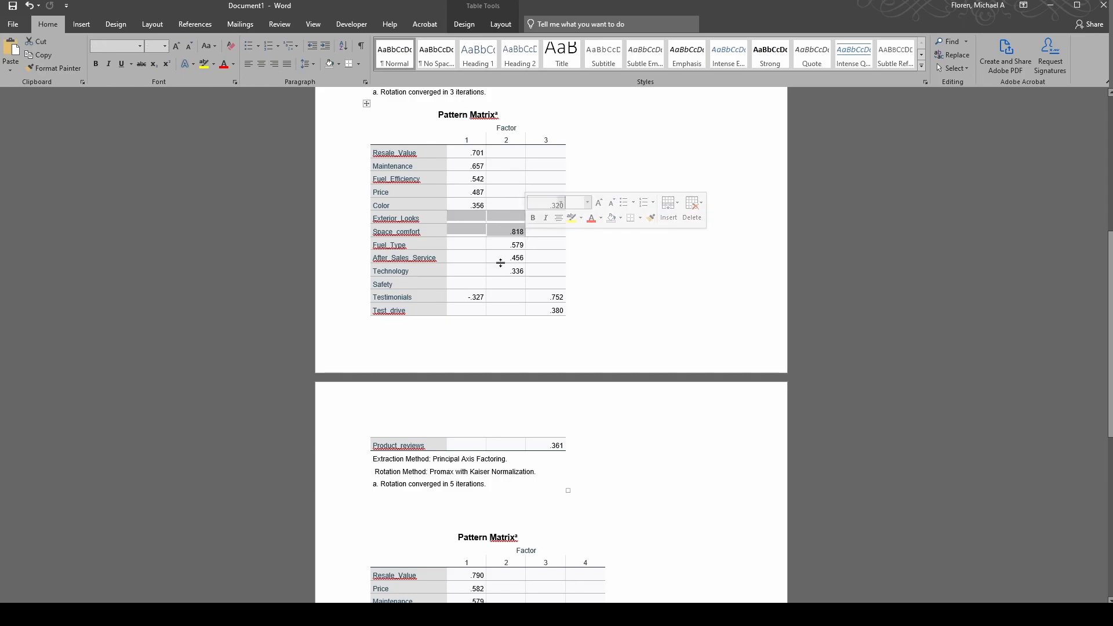
pyautogui.click(509, 310)
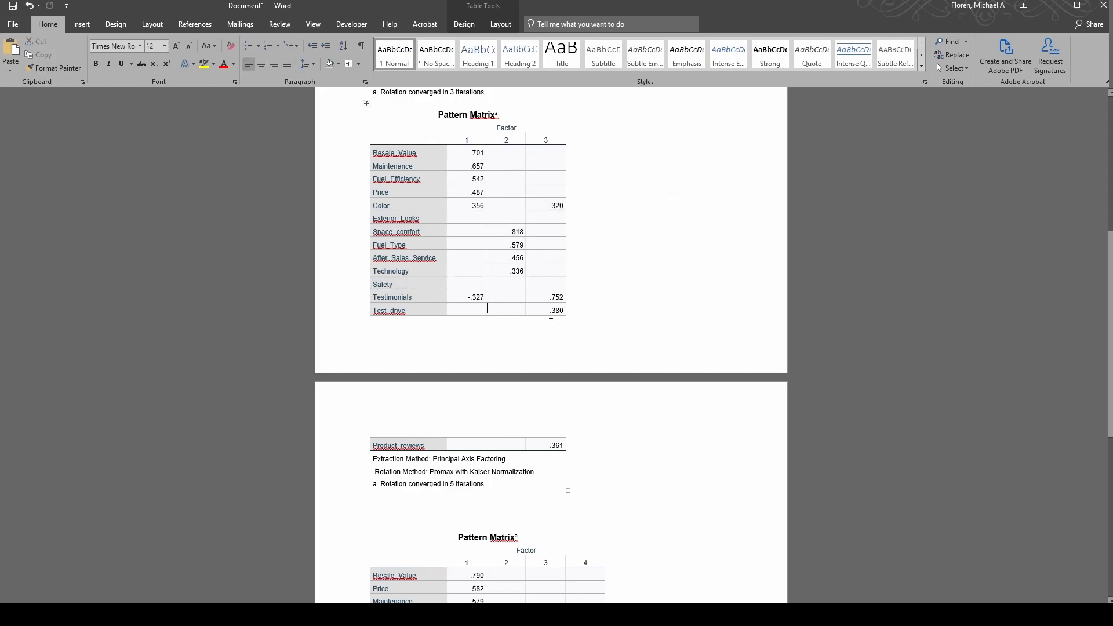
pyautogui.doubleClick(475, 152)
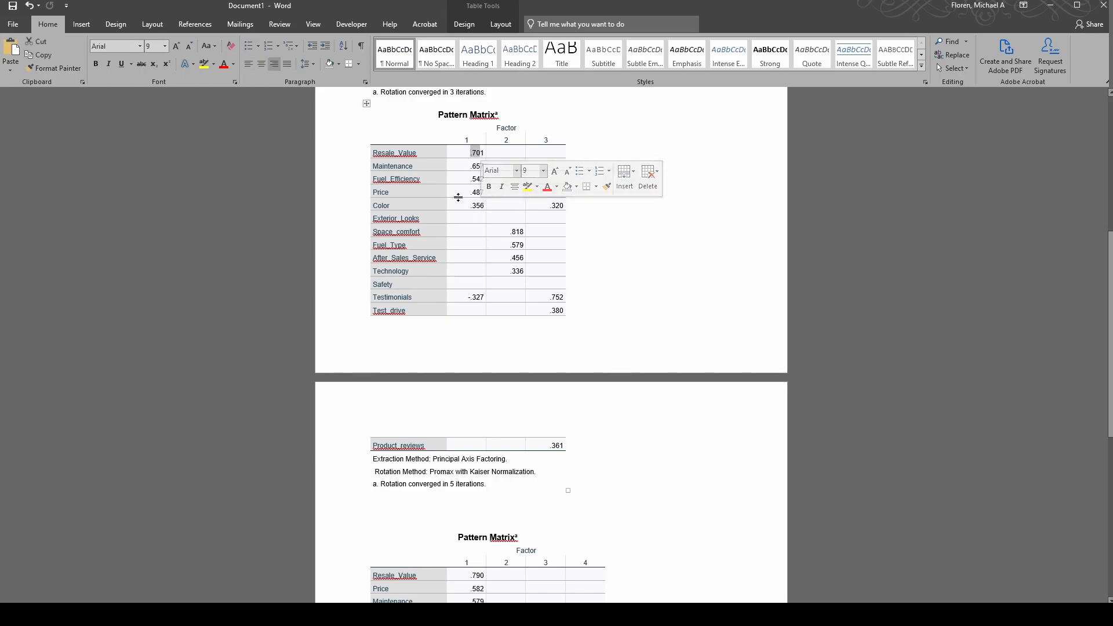
pyautogui.click(470, 192)
pyautogui.moveTo(470, 180); pyautogui.dragTo(488, 192)
pyautogui.click(465, 192)
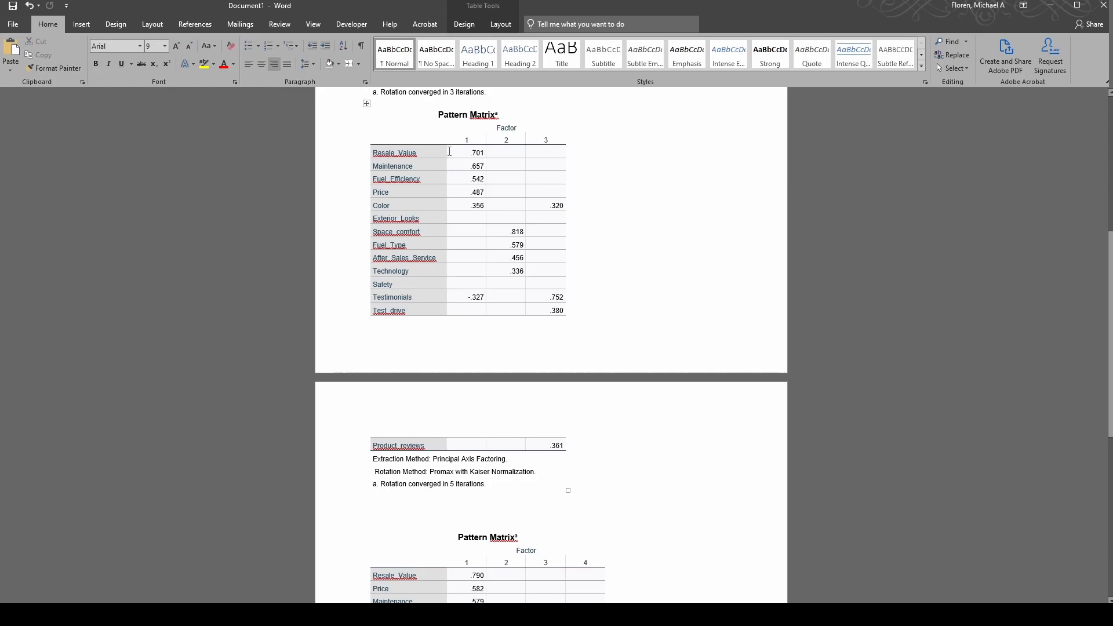
pyautogui.moveTo(449, 150); pyautogui.dragTo(470, 193)
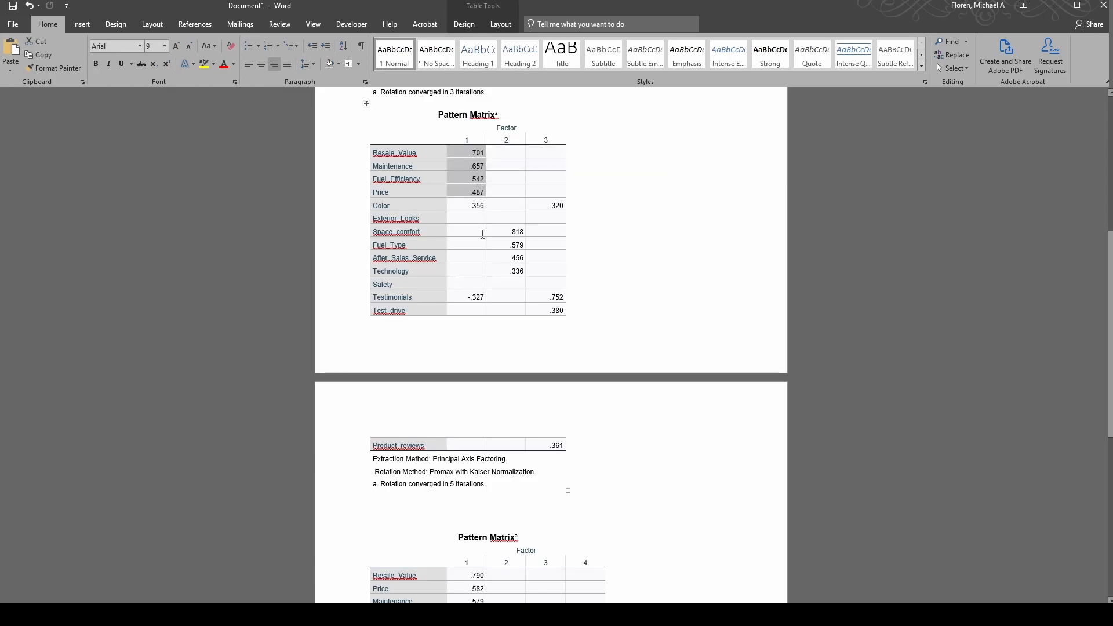
pyautogui.moveTo(459, 207); pyautogui.dragTo(485, 152)
pyautogui.click(513, 257)
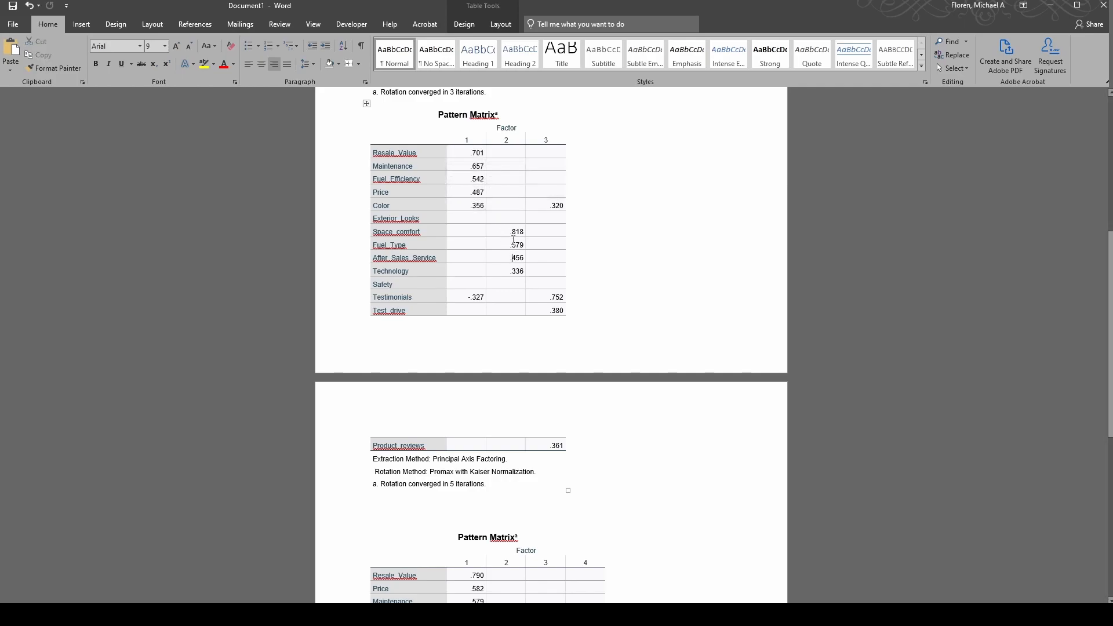
pyautogui.moveTo(511, 231); pyautogui.dragTo(512, 271)
pyautogui.click(502, 272)
pyautogui.click(505, 233)
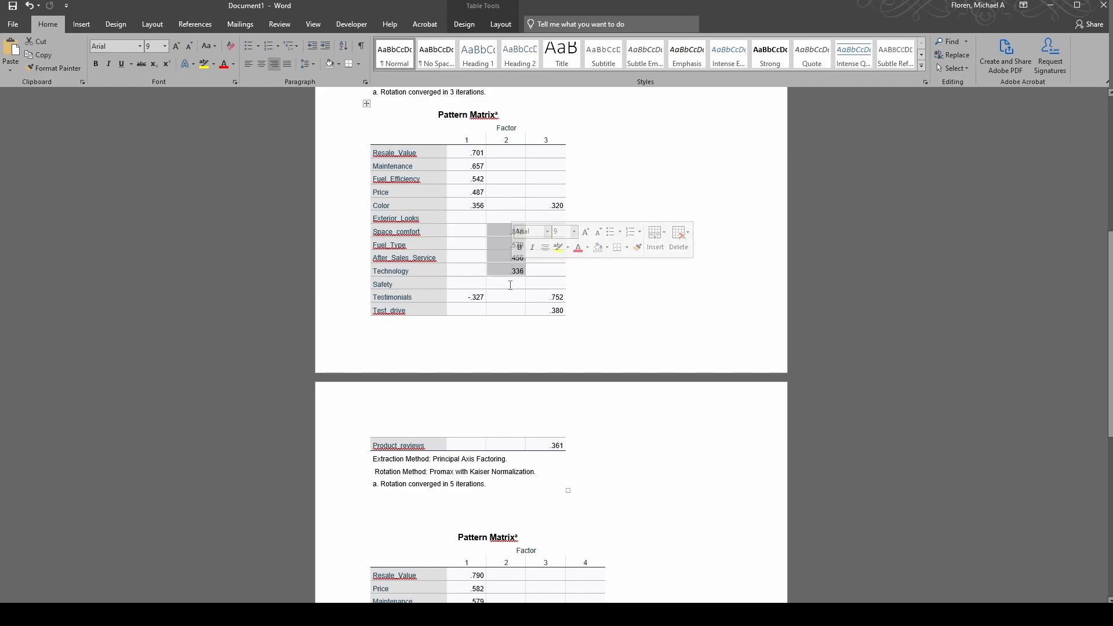
pyautogui.click(546, 299)
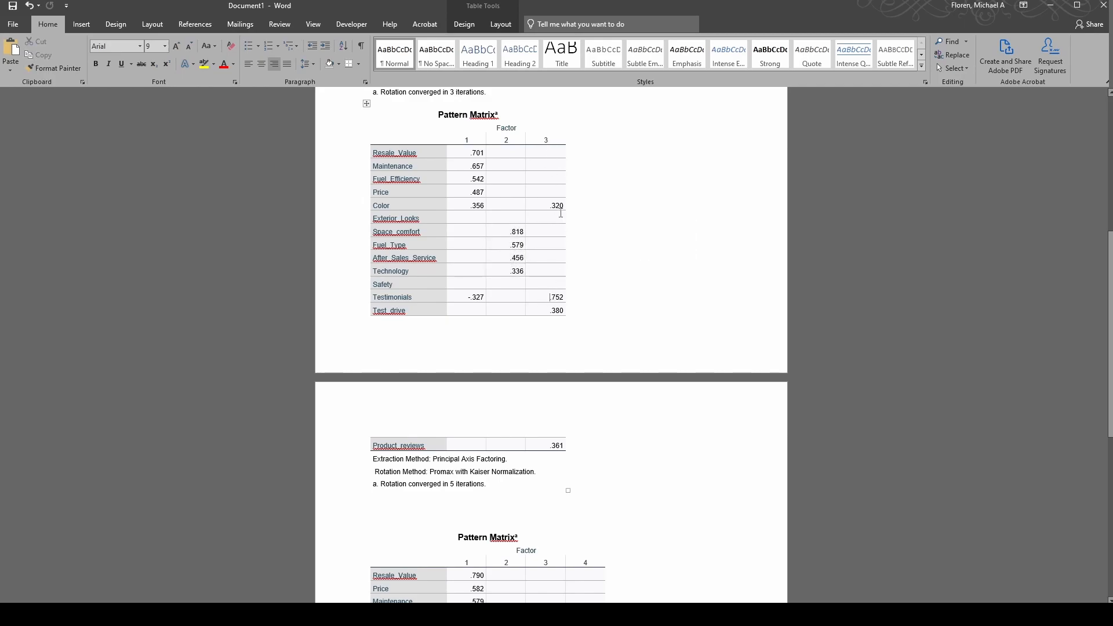
pyautogui.moveTo(560, 206); pyautogui.dragTo(467, 207)
pyautogui.moveTo(384, 203); pyautogui.dragTo(562, 210)
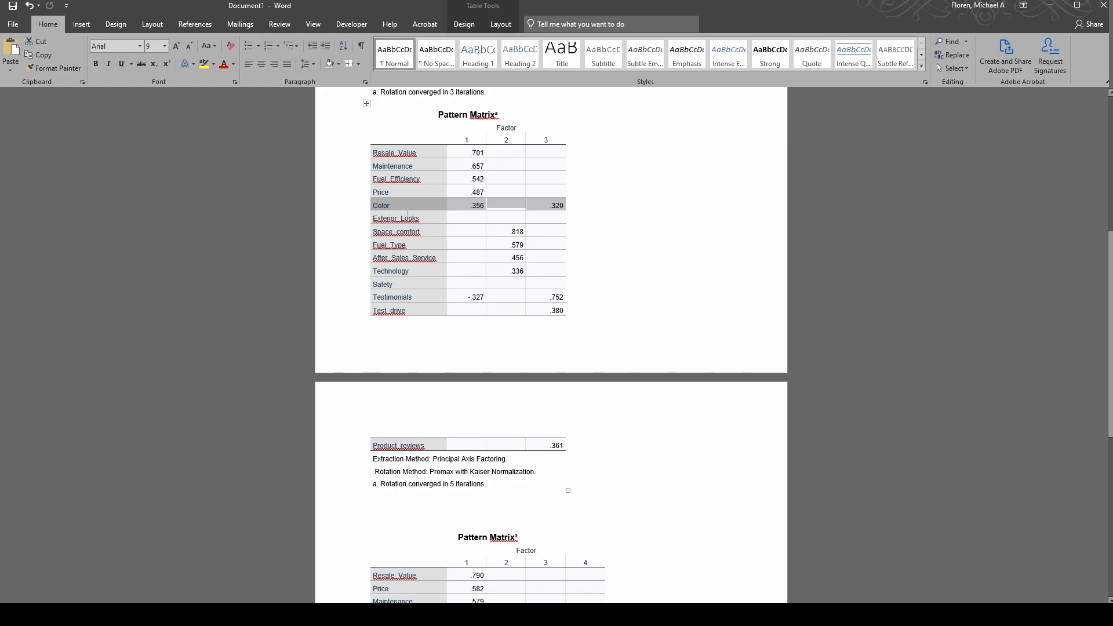
pyautogui.moveTo(346, 210); pyautogui.dragTo(346, 222)
pyautogui.click(415, 232)
pyautogui.click(496, 258)
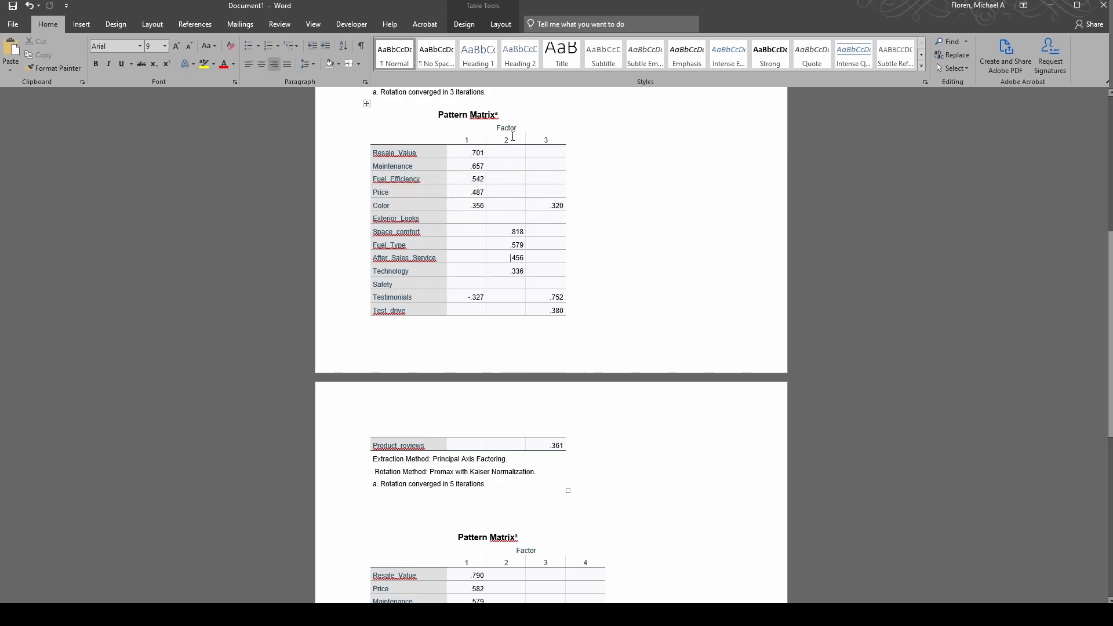
pyautogui.moveTo(350, 209); pyautogui.dragTo(348, 223)
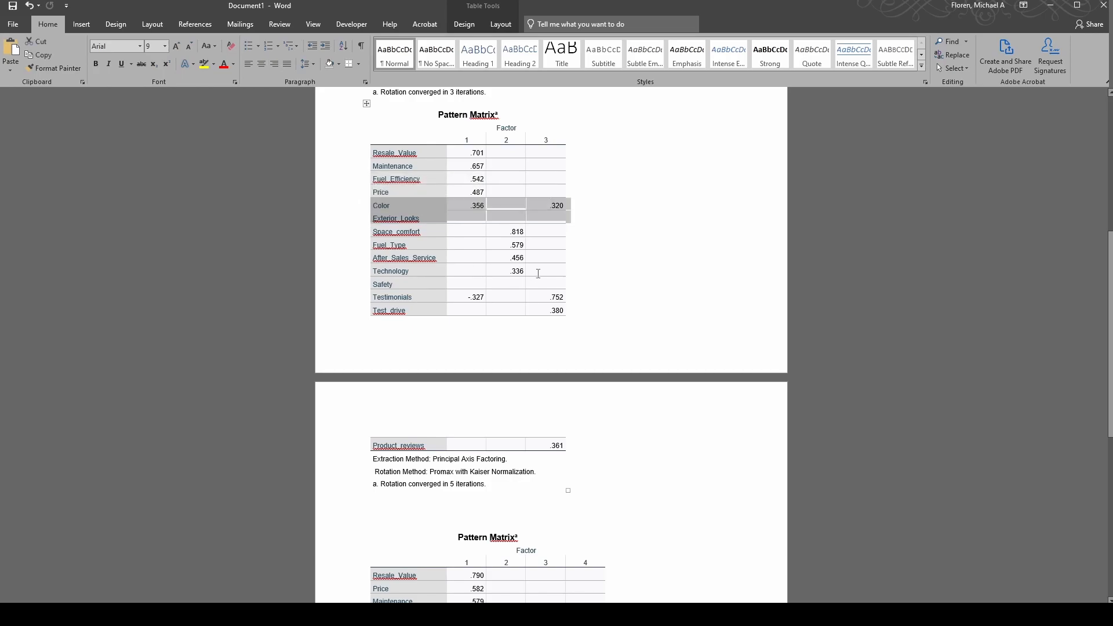
pyautogui.click(548, 270)
pyautogui.moveTo(553, 298); pyautogui.dragTo(553, 311)
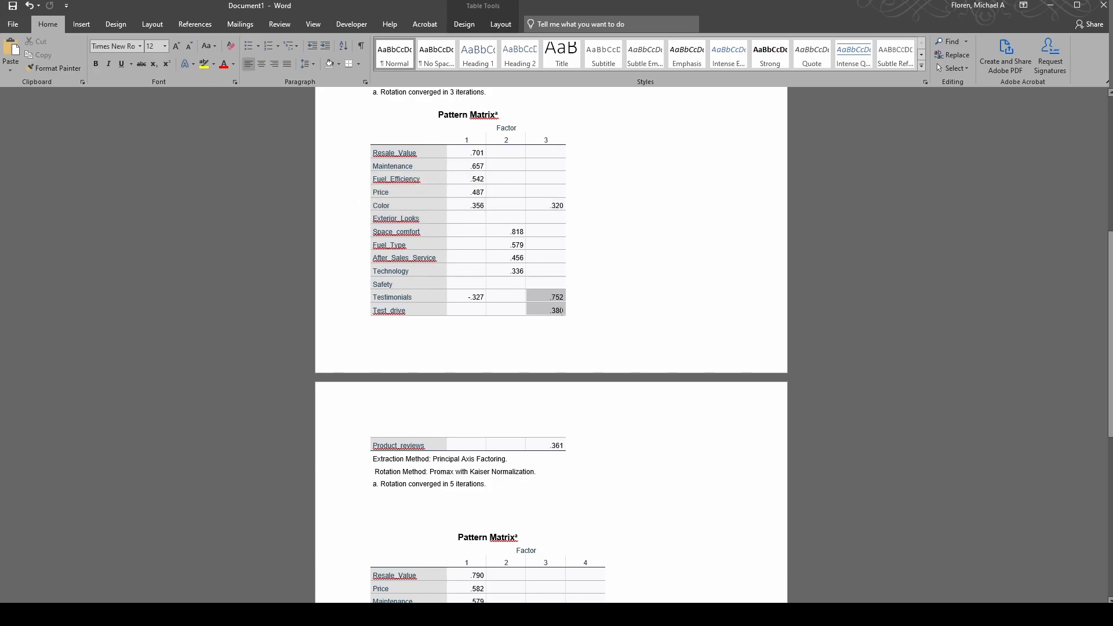
pyautogui.click(528, 285)
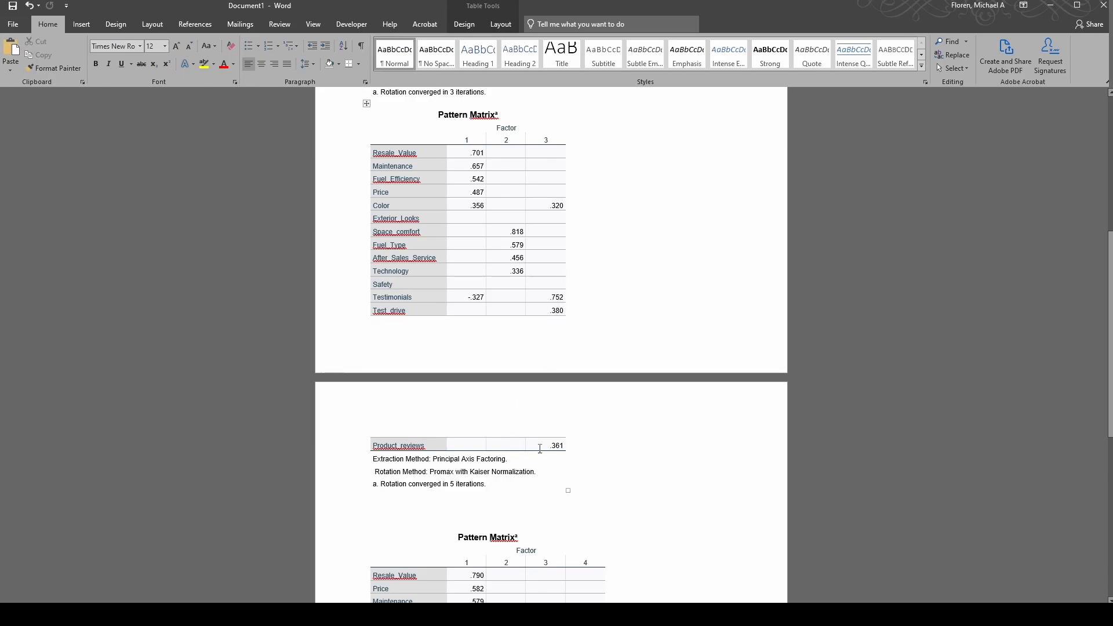
pyautogui.moveTo(550, 446); pyautogui.dragTo(552, 297)
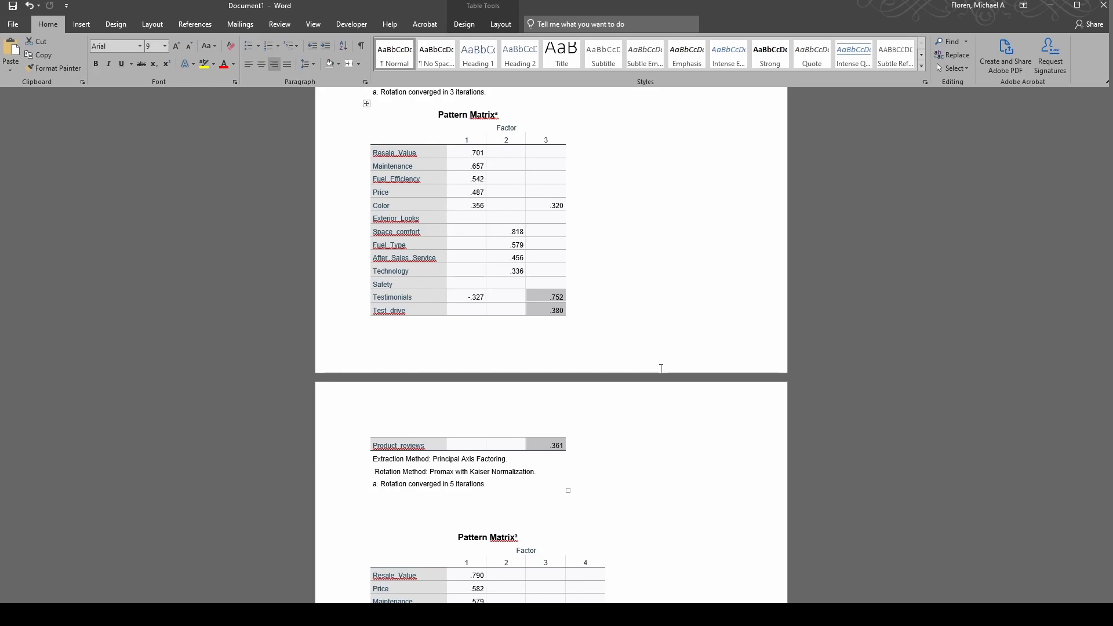
pyautogui.click(630, 232)
pyautogui.scroll(-5, 638, 234)
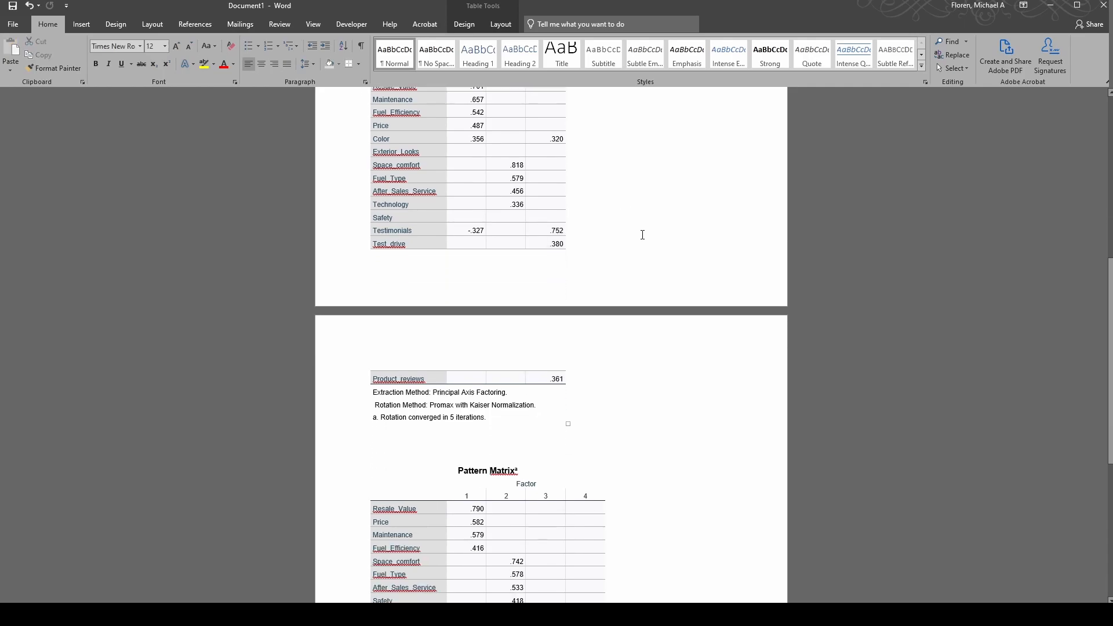
pyautogui.scroll(7, 641, 233)
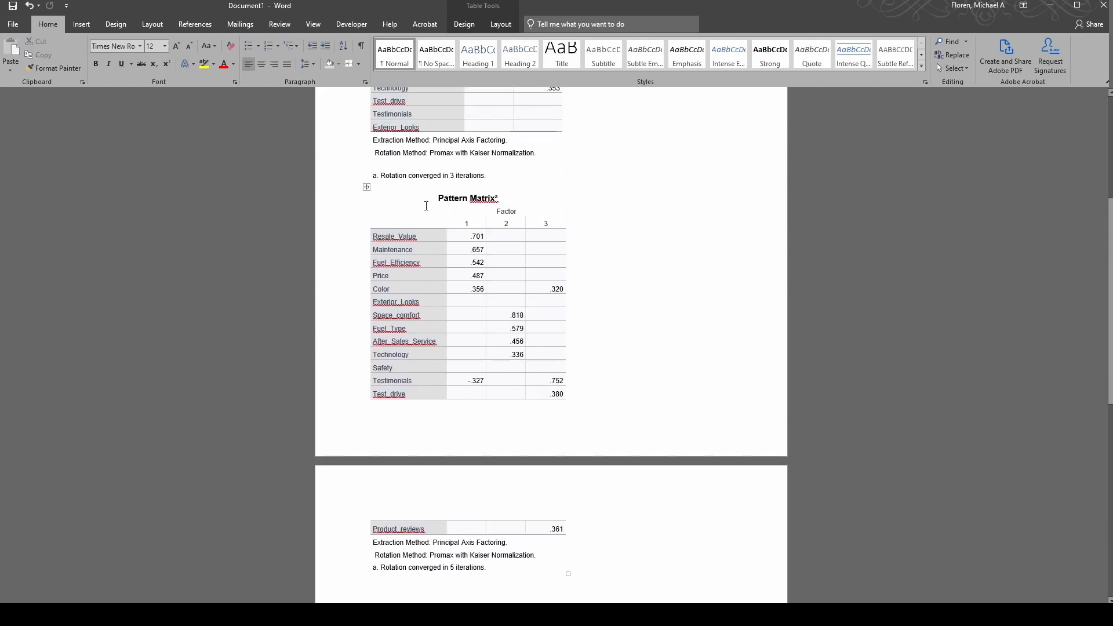
pyautogui.click(365, 190)
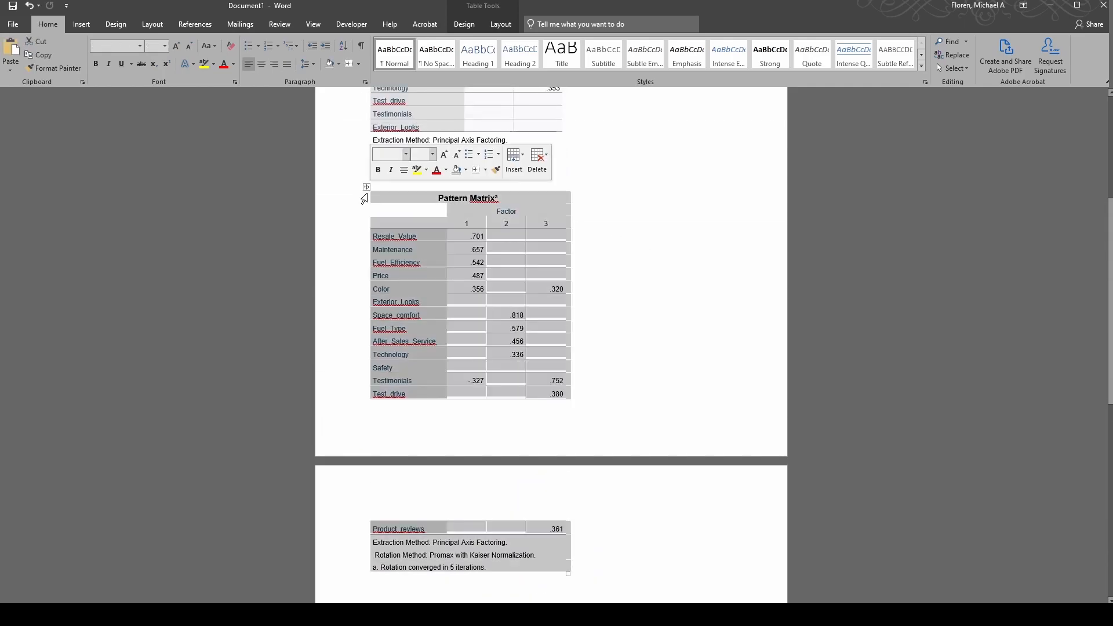
pyautogui.click(215, 68)
pyautogui.click(206, 93)
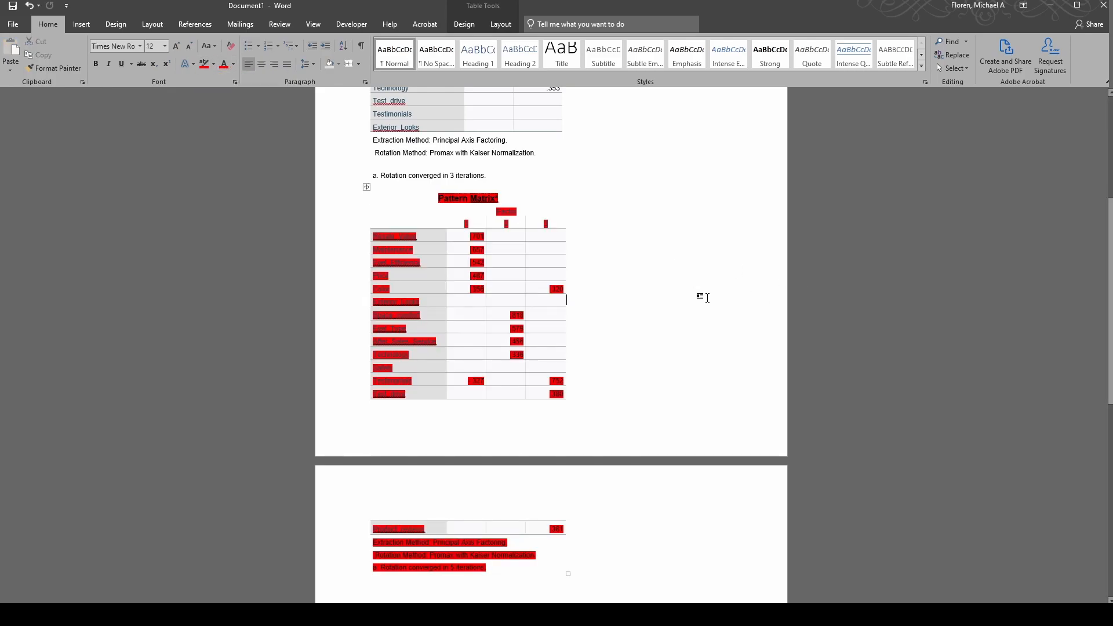
pyautogui.scroll(3, 704, 307)
pyautogui.scroll(2, 704, 308)
pyautogui.scroll(-8, 667, 336)
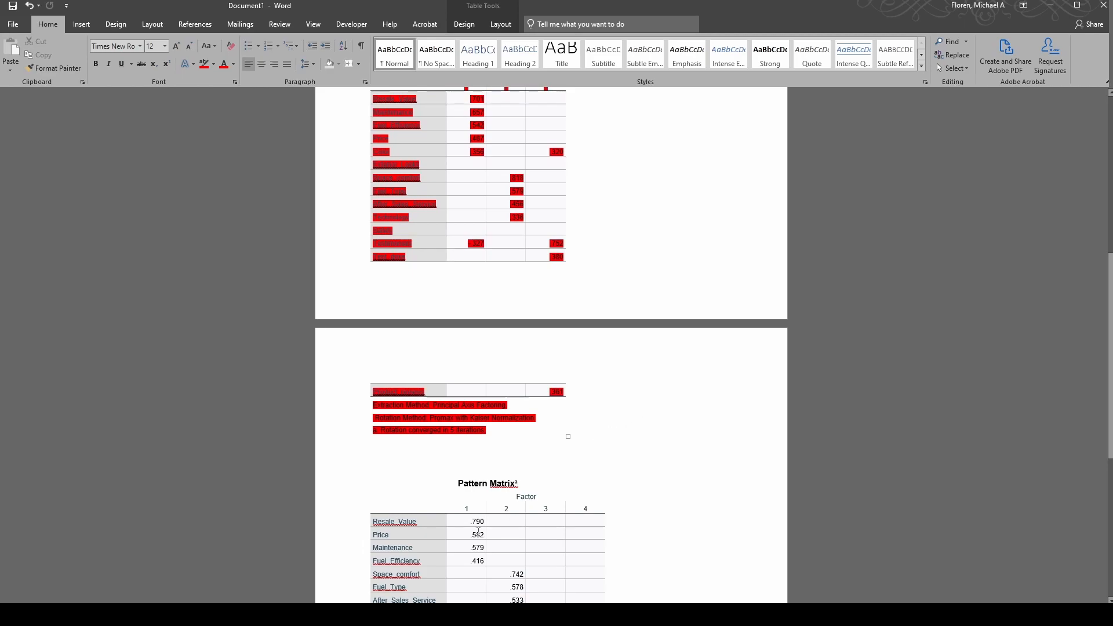
pyautogui.click(124, 615)
pyautogui.click(193, 559)
pyautogui.scroll(15, 641, 432)
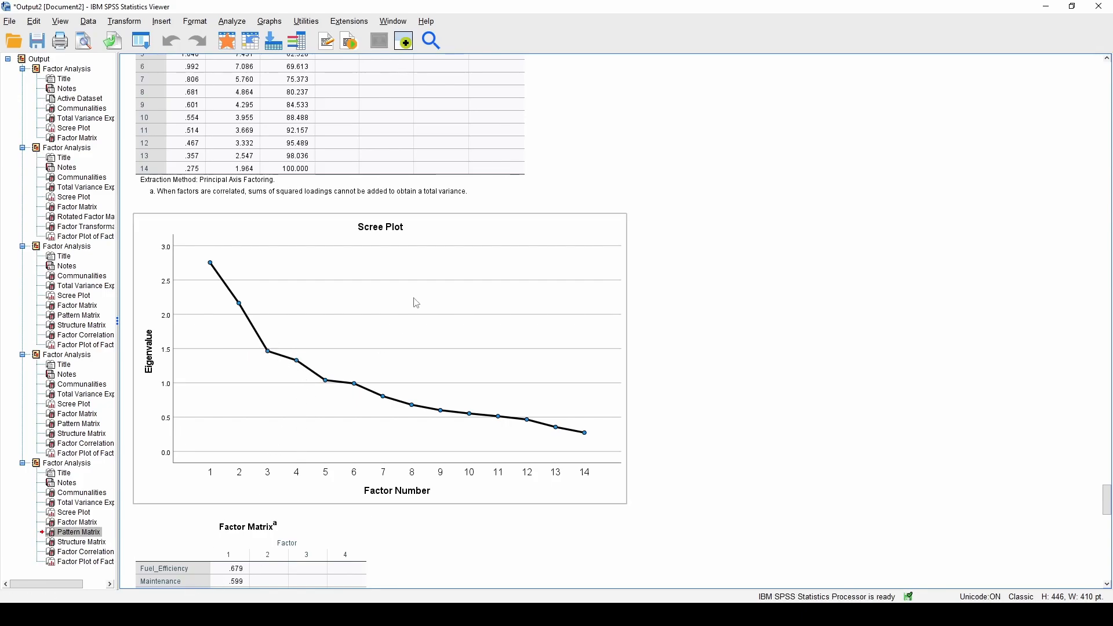
pyautogui.scroll(-15, 678, 437)
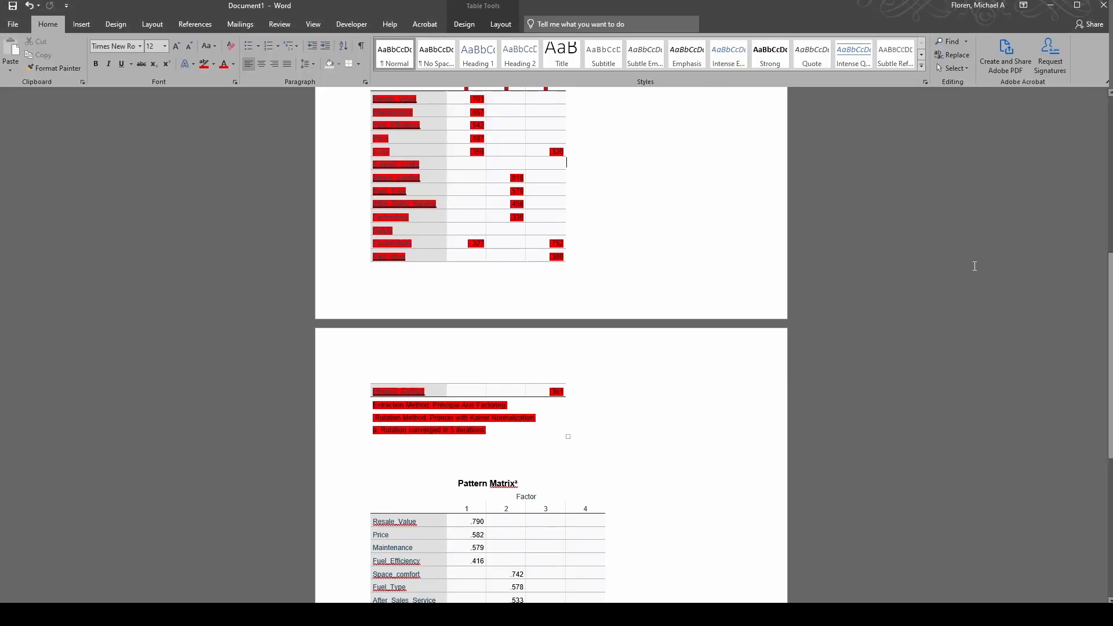
pyautogui.scroll(5, 660, 288)
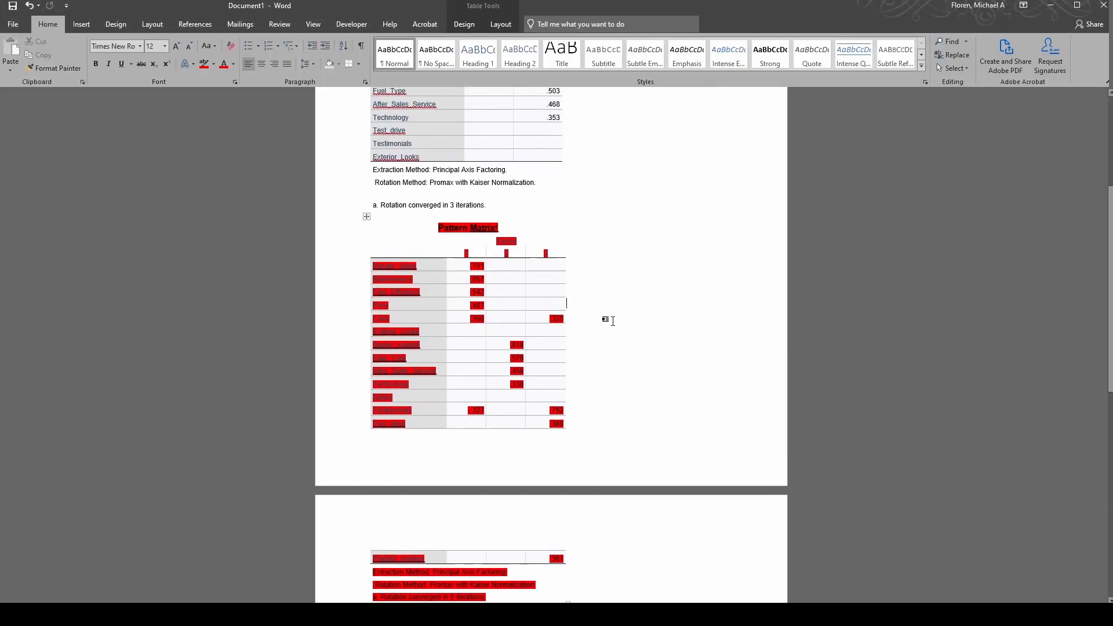
pyautogui.hotkey('ctrl', 'z')
pyautogui.click(571, 280)
pyautogui.scroll(-3, 570, 282)
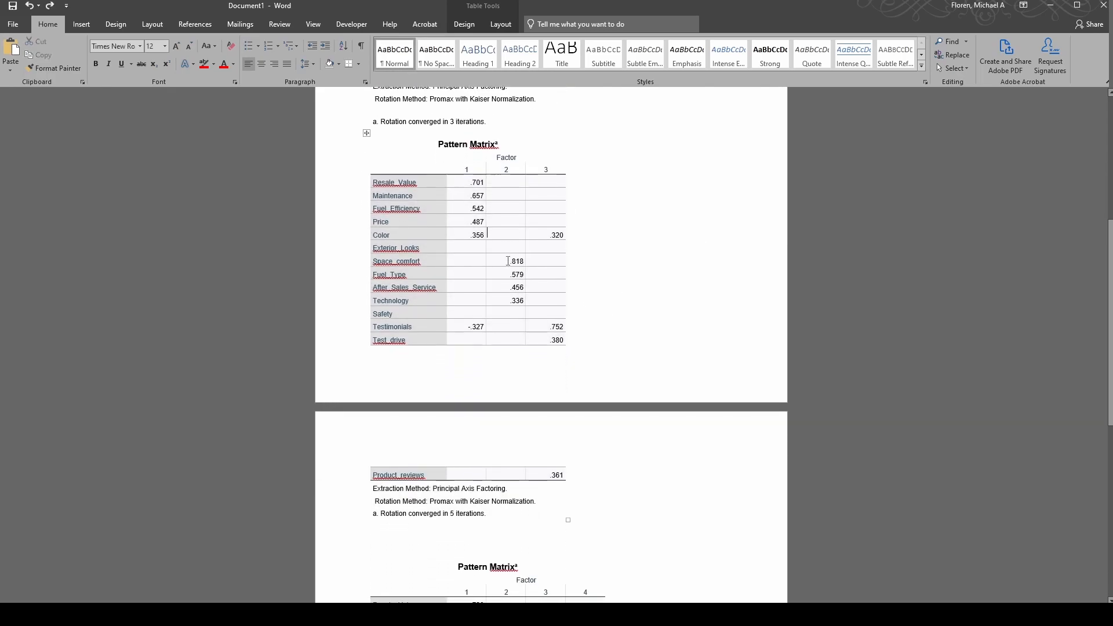
pyautogui.moveTo(509, 261); pyautogui.dragTo(510, 301)
pyautogui.click(682, 340)
pyautogui.scroll(10, 480, 276)
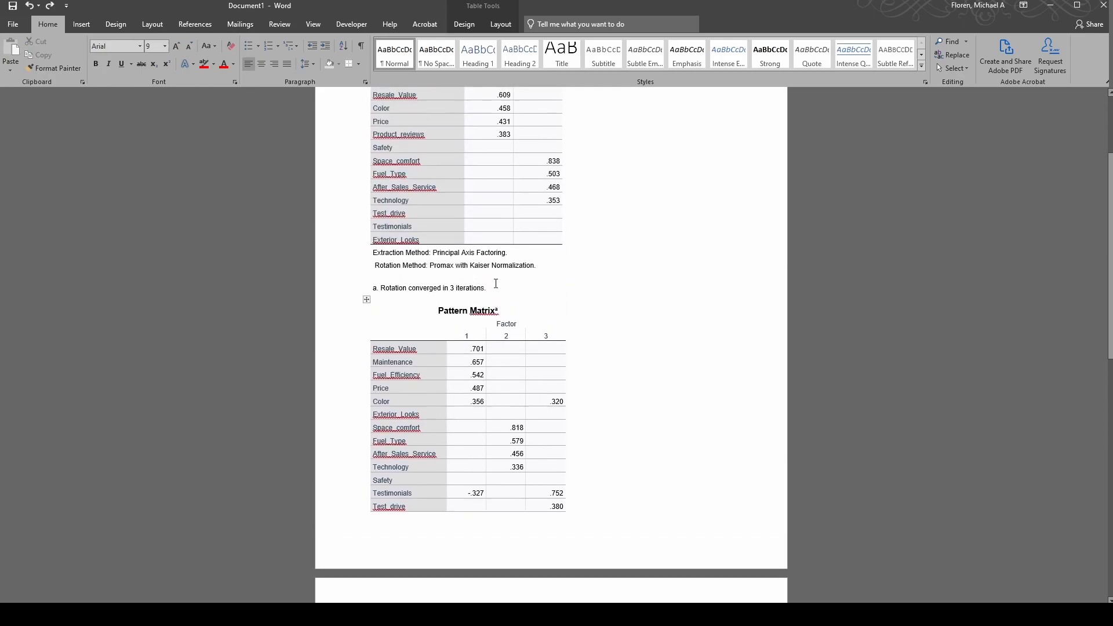
pyautogui.moveTo(405, 153); pyautogui.dragTo(547, 323)
pyautogui.scroll(-6, 623, 359)
pyautogui.scroll(-7, 627, 356)
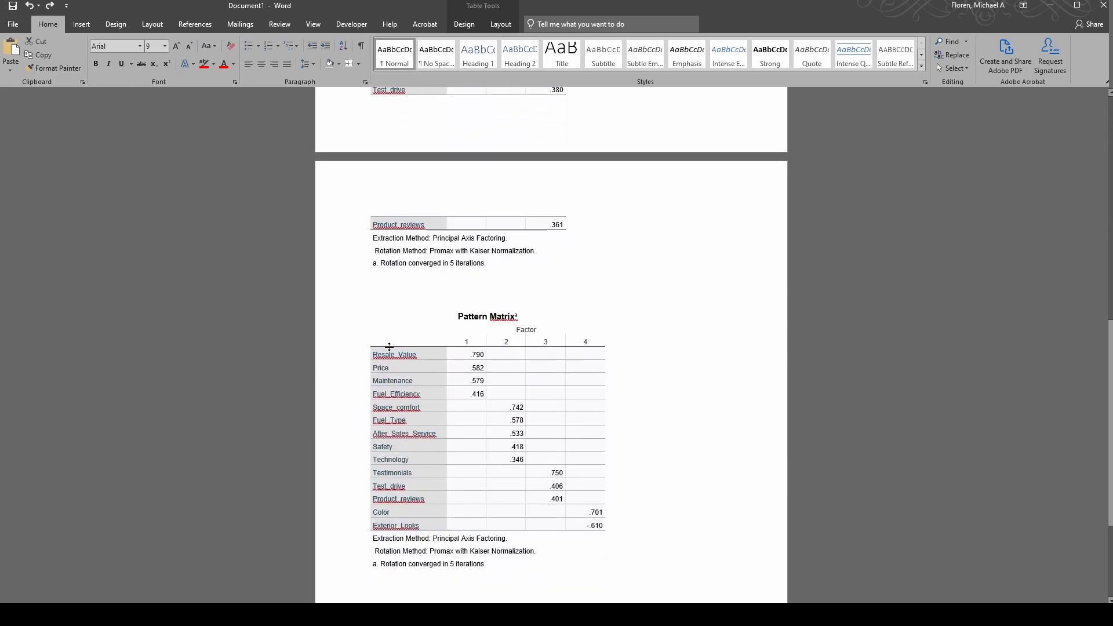
pyautogui.moveTo(405, 345); pyautogui.dragTo(605, 529)
pyautogui.click(679, 538)
pyautogui.scroll(-2, 676, 520)
pyautogui.moveTo(601, 439); pyautogui.dragTo(379, 244)
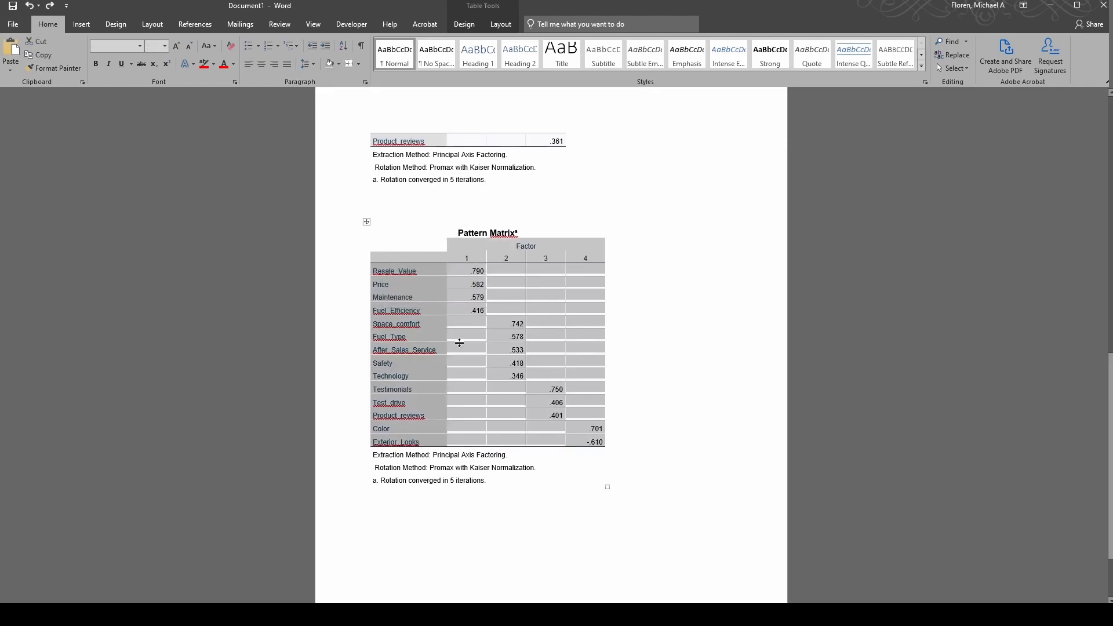
pyautogui.click(470, 285)
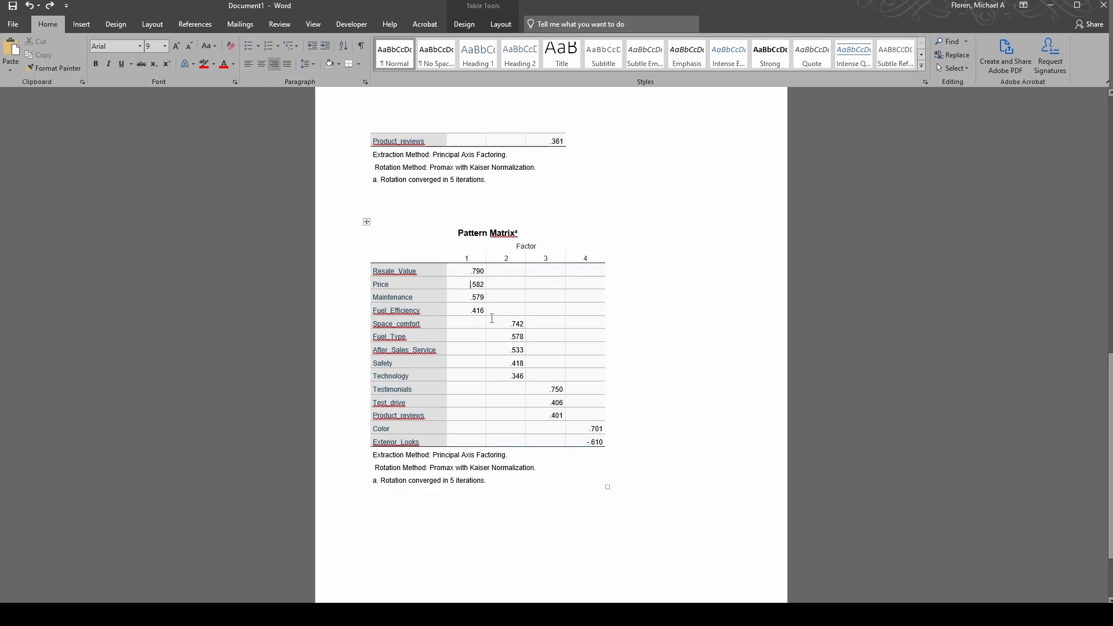
pyautogui.moveTo(375, 268); pyautogui.dragTo(475, 312)
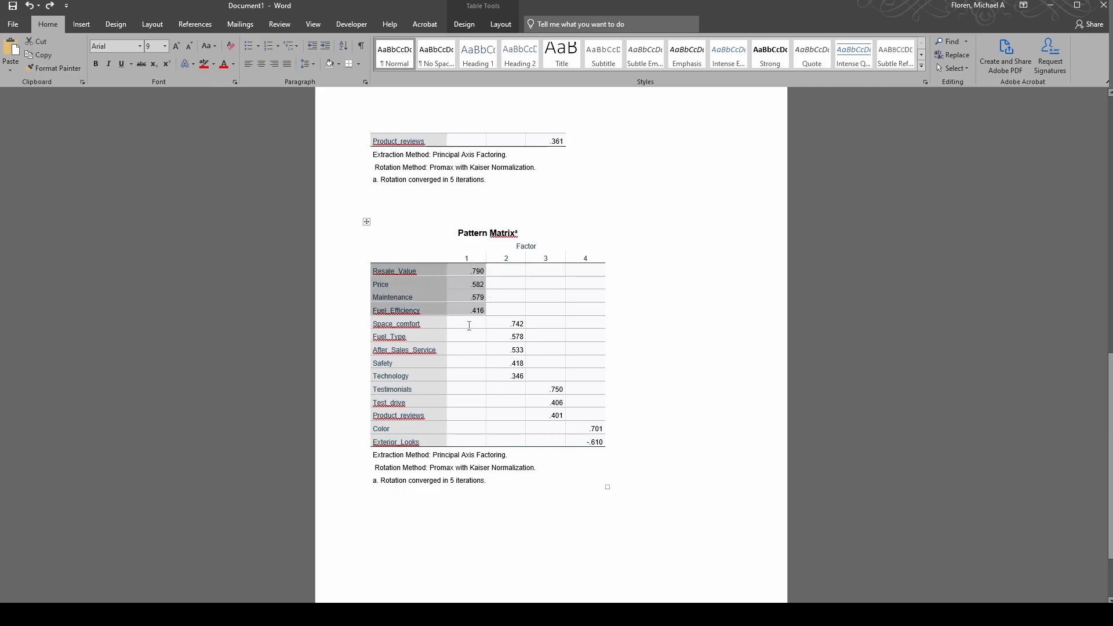
pyautogui.click(470, 326)
pyautogui.moveTo(461, 271); pyautogui.dragTo(476, 313)
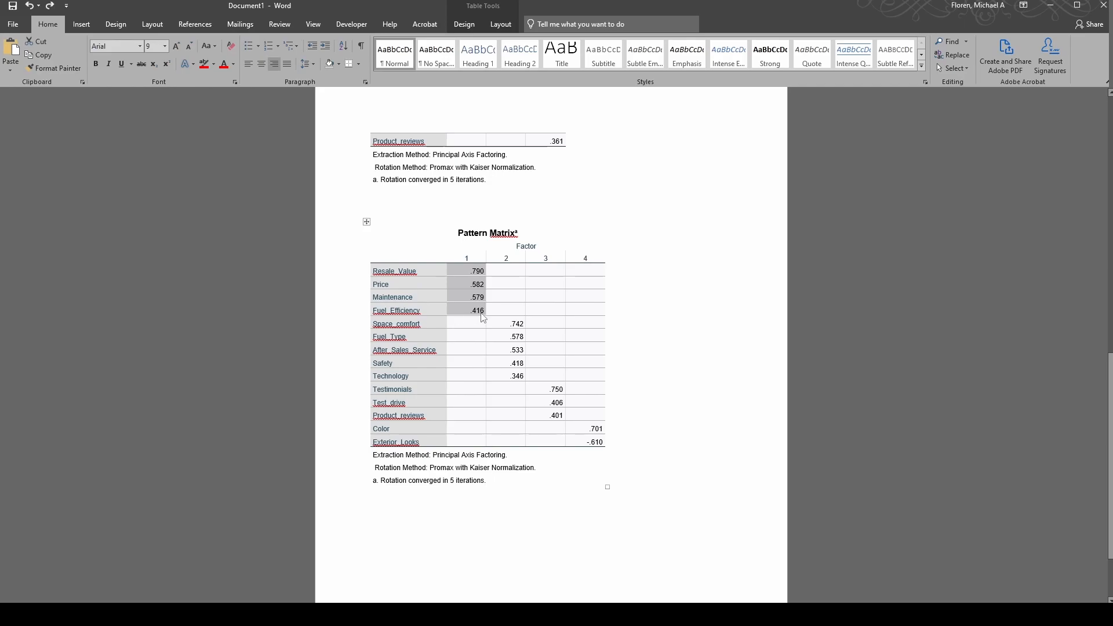
pyautogui.click(465, 259)
pyautogui.moveTo(464, 258); pyautogui.dragTo(513, 376)
pyautogui.click(512, 349)
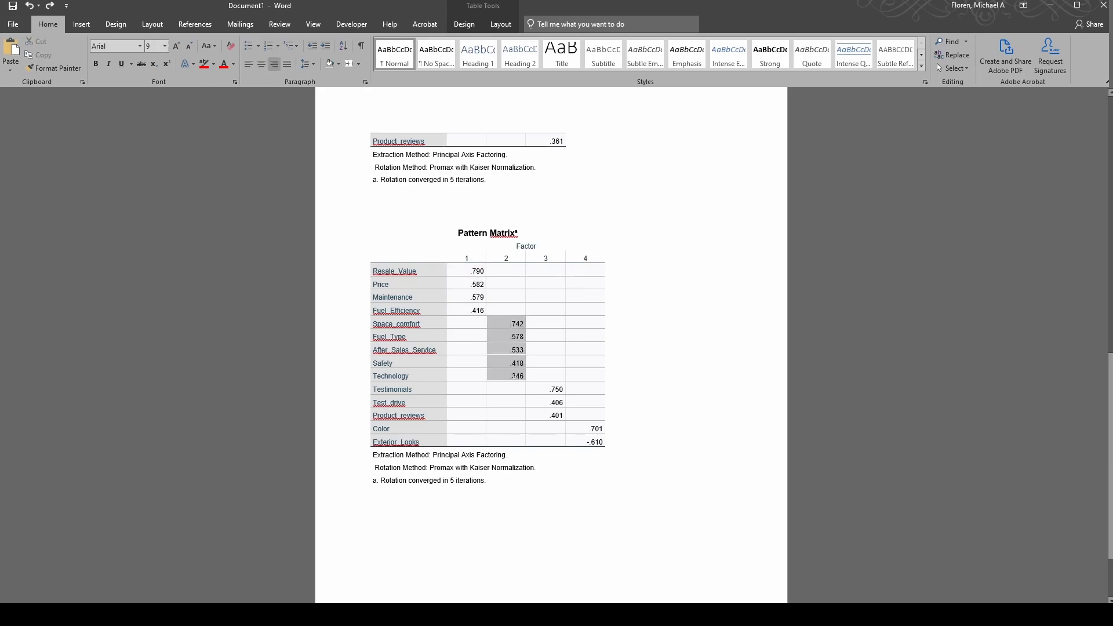
pyautogui.click(508, 371)
pyautogui.moveTo(513, 322); pyautogui.dragTo(511, 377)
pyautogui.click(511, 380)
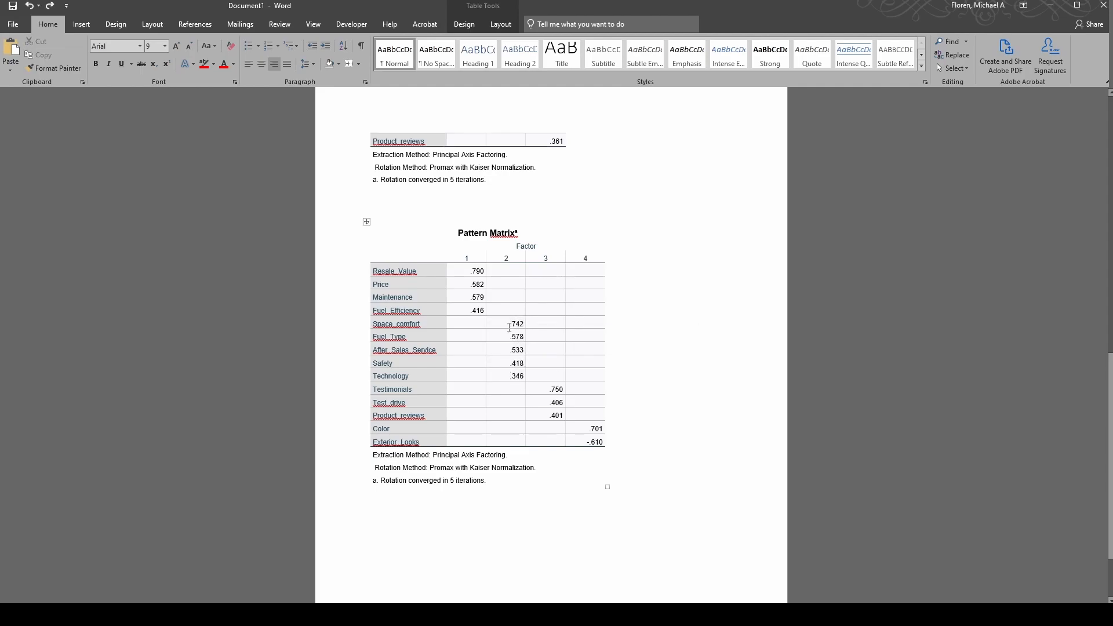
pyautogui.moveTo(508, 325); pyautogui.dragTo(511, 376)
pyautogui.click(511, 376)
pyautogui.click(349, 325)
pyautogui.click(351, 376)
pyautogui.click(423, 432)
pyautogui.moveTo(414, 412); pyautogui.dragTo(404, 272)
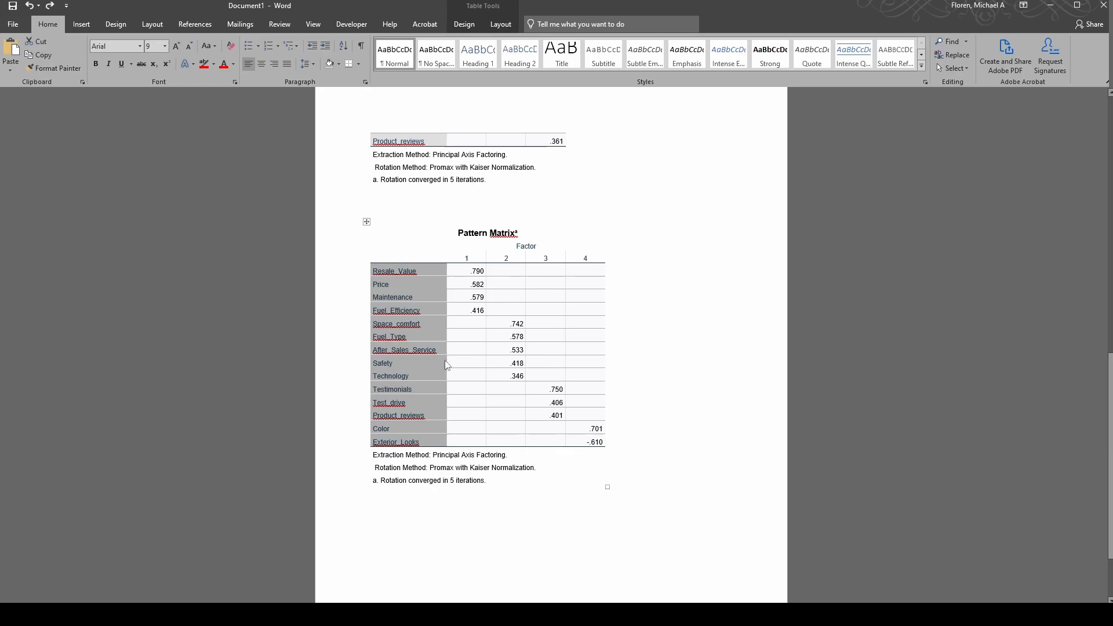
pyautogui.click(556, 345)
pyautogui.scroll(13, 564, 376)
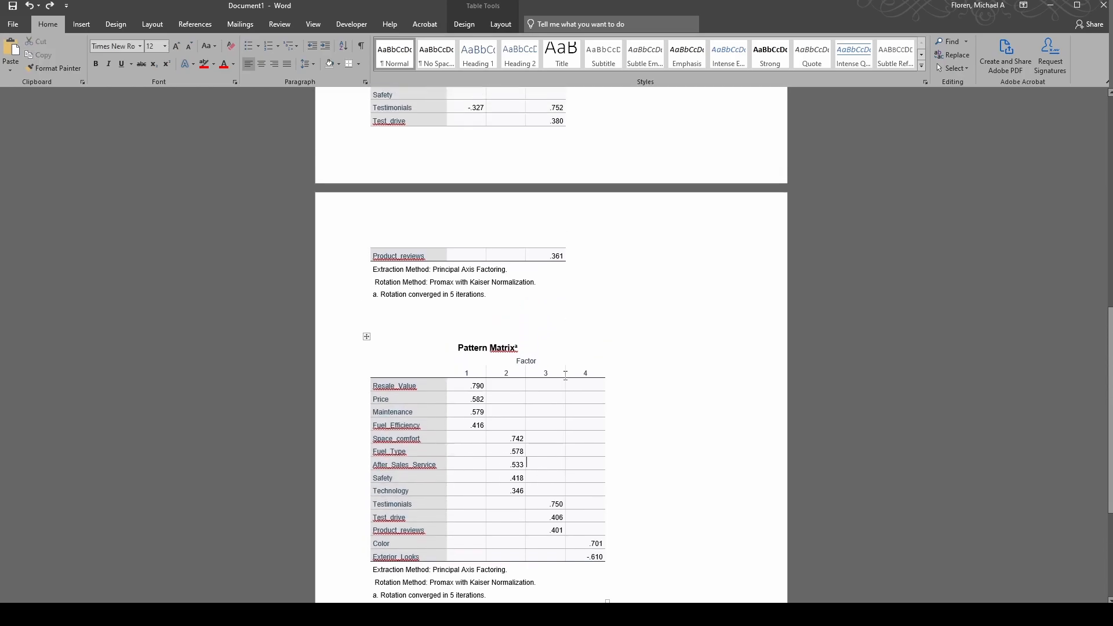
pyautogui.scroll(-15, 572, 379)
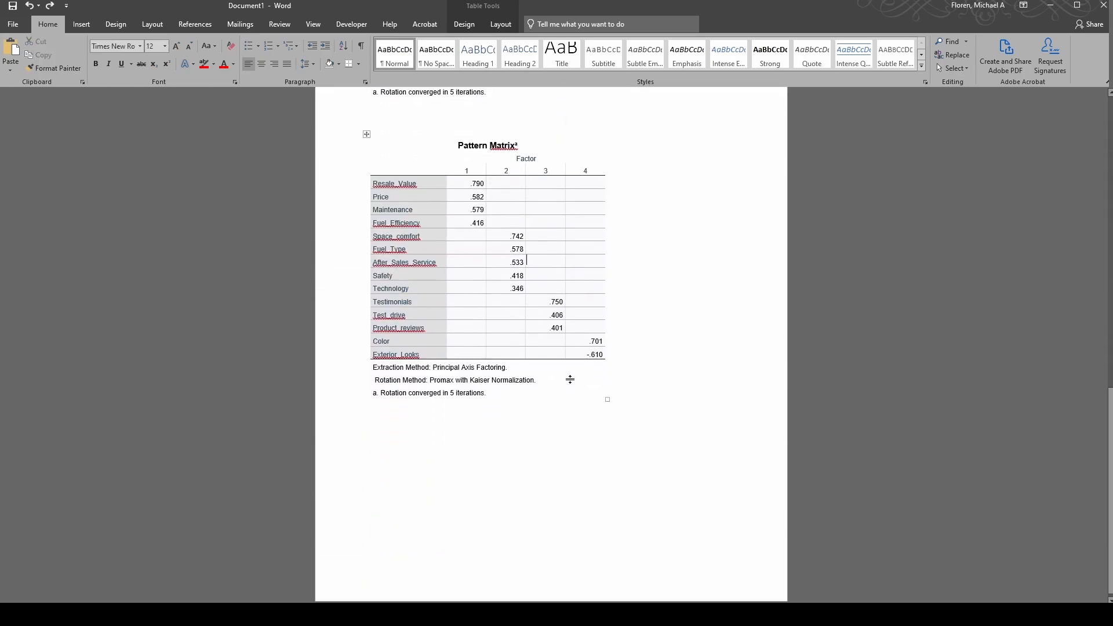
pyautogui.scroll(2, 554, 290)
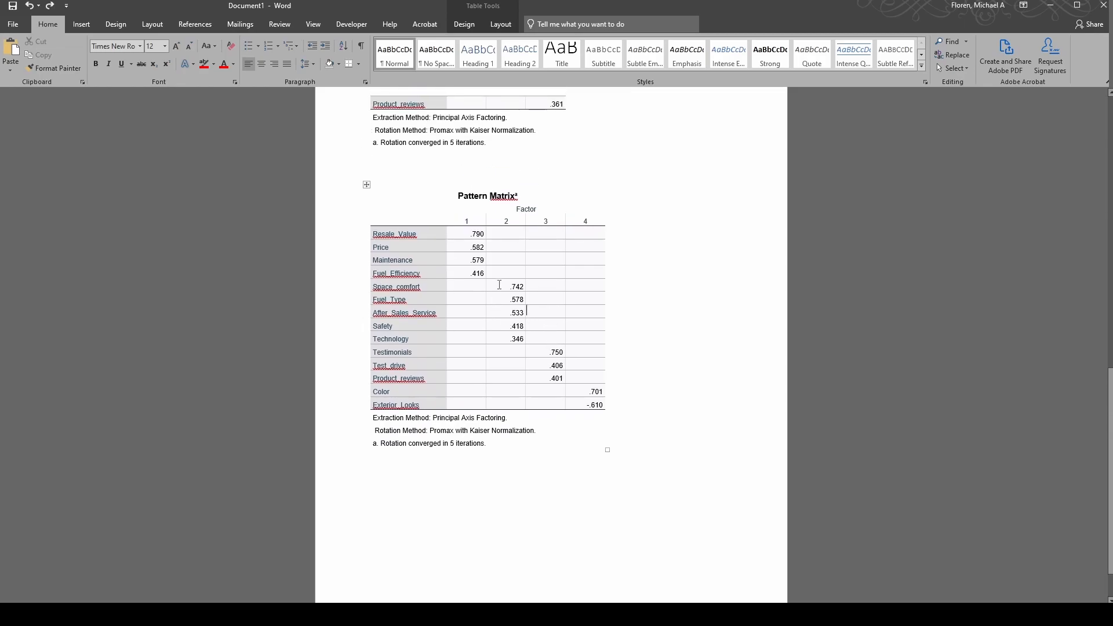
pyautogui.moveTo(500, 288); pyautogui.dragTo(516, 339)
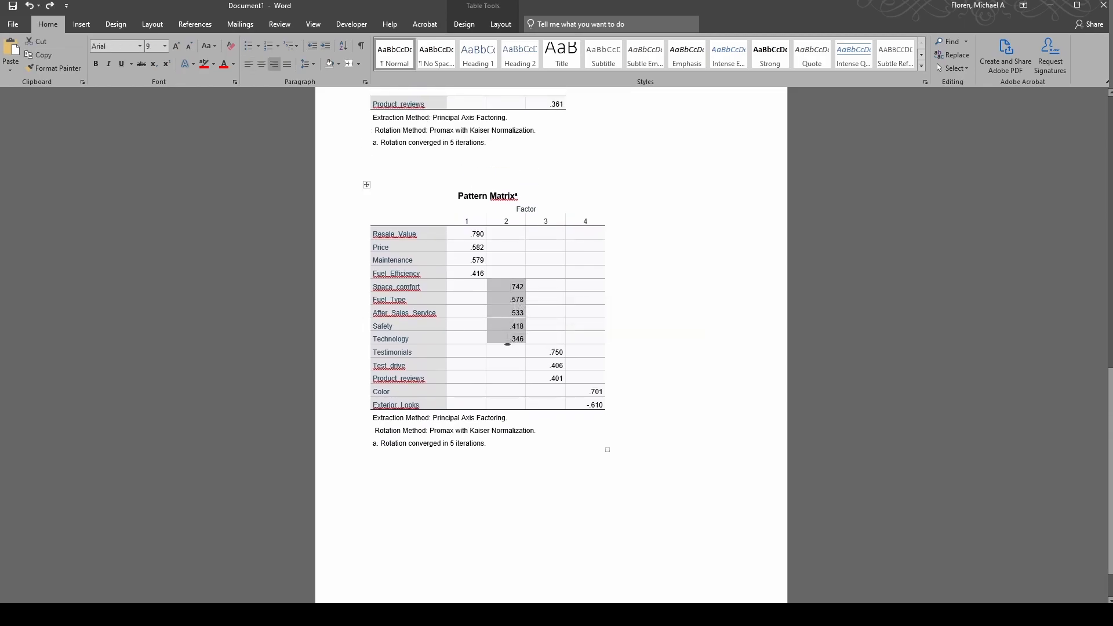
pyautogui.click(508, 340)
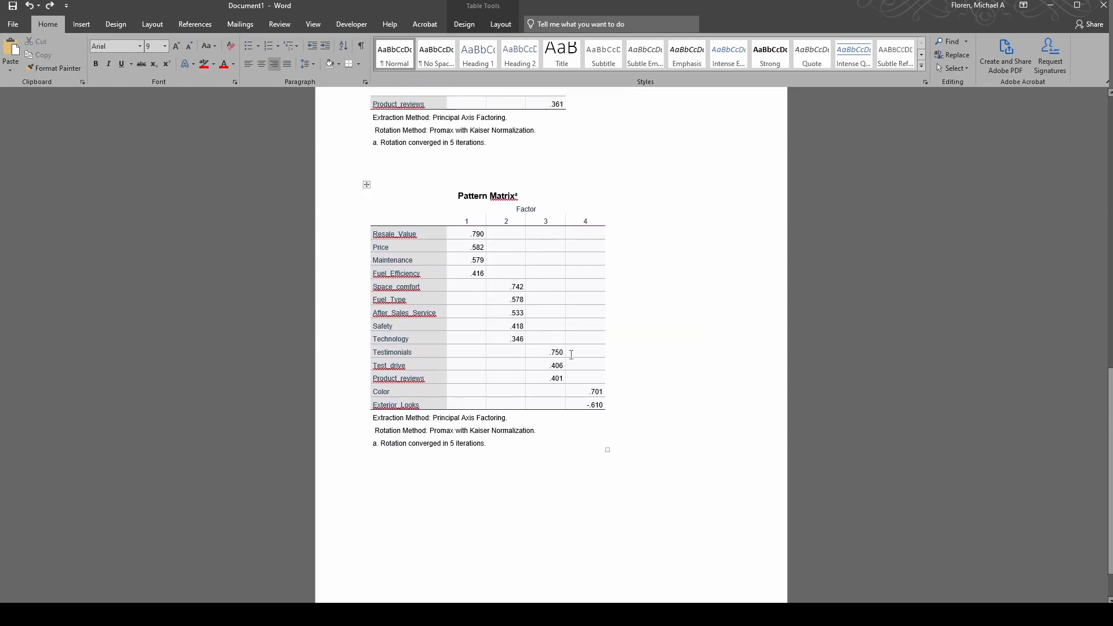
pyautogui.moveTo(499, 286); pyautogui.dragTo(506, 348)
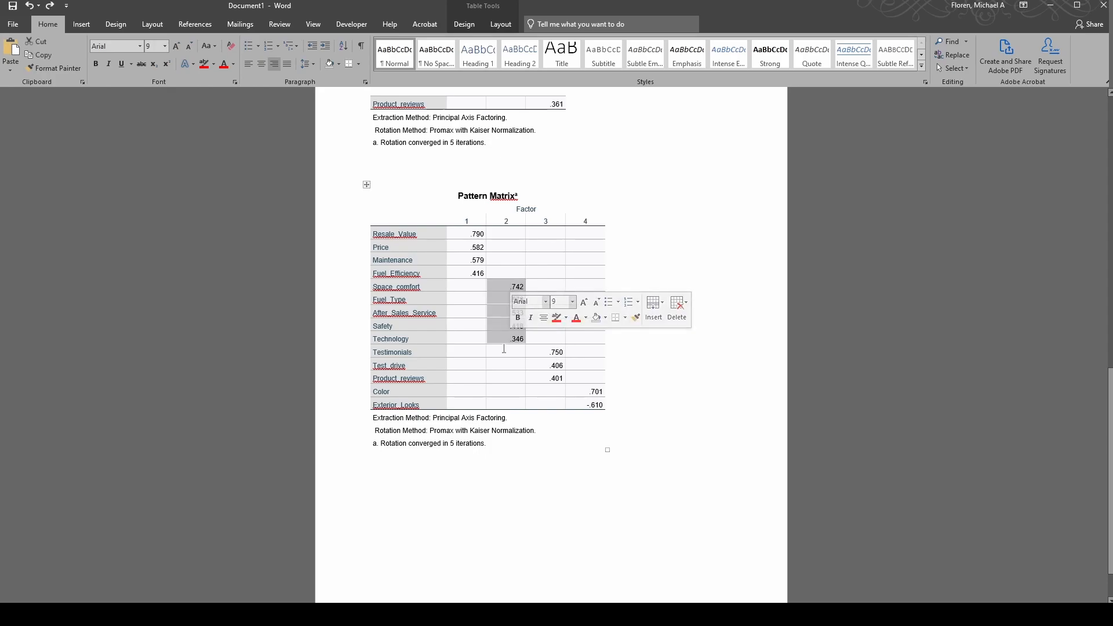
pyautogui.click(498, 336)
pyautogui.moveTo(502, 286); pyautogui.dragTo(506, 342)
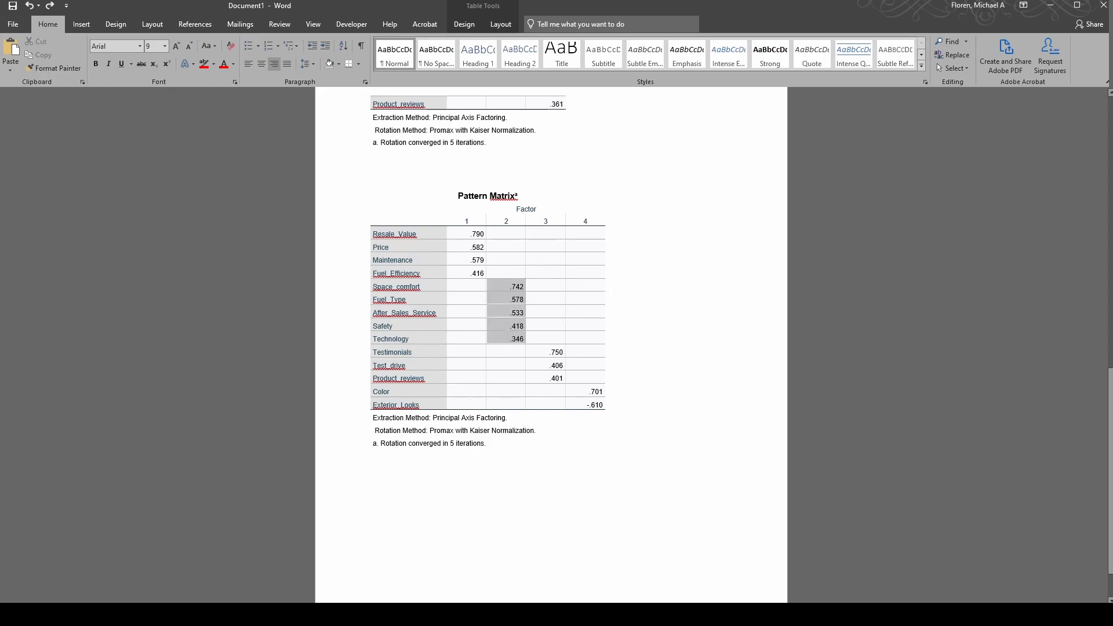
pyautogui.click(507, 339)
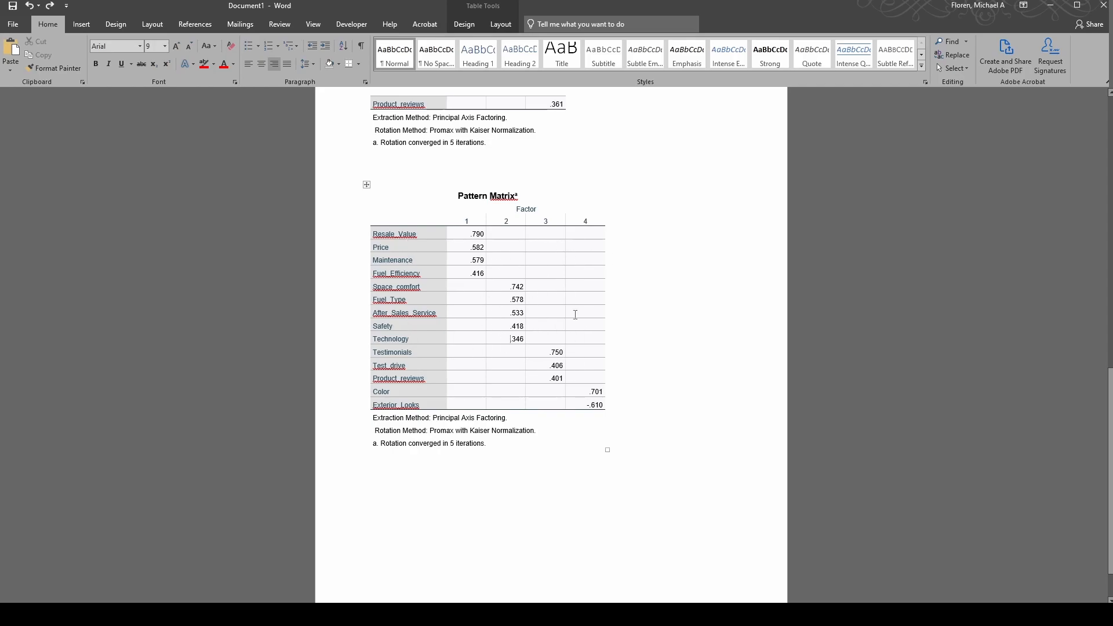
pyautogui.moveTo(541, 352); pyautogui.dragTo(534, 381)
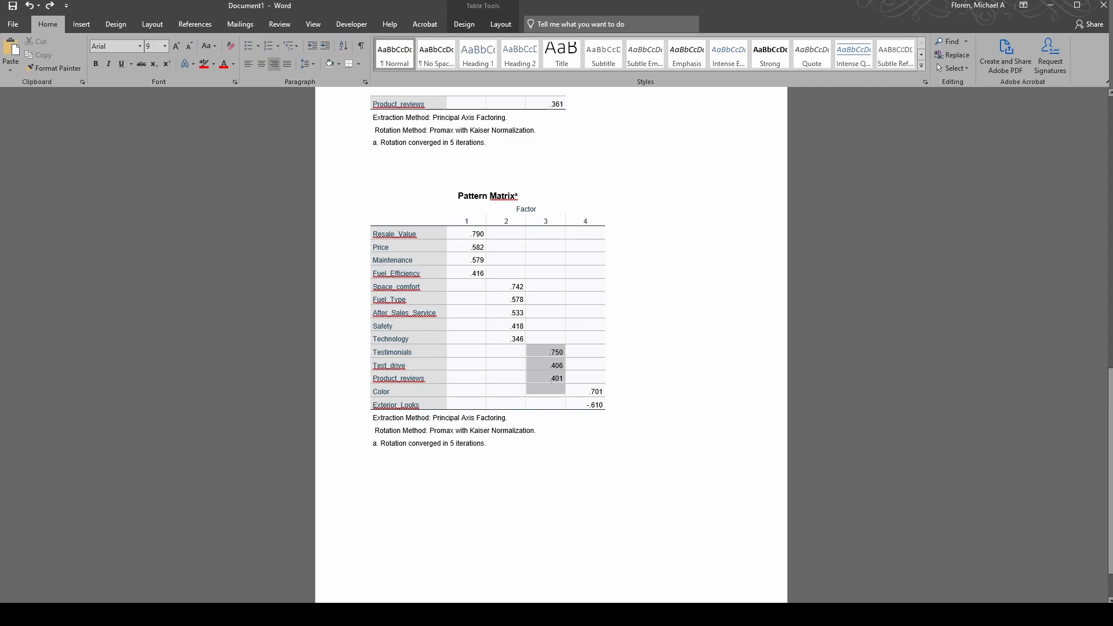
pyautogui.click(534, 380)
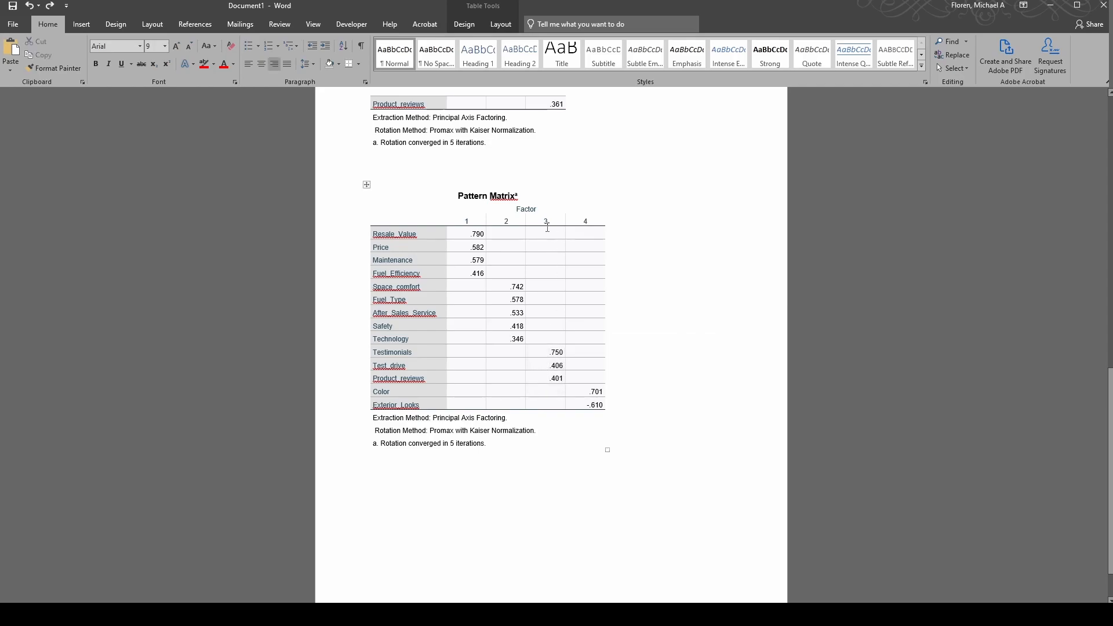
pyautogui.moveTo(547, 372); pyautogui.dragTo(542, 377)
pyautogui.click(547, 378)
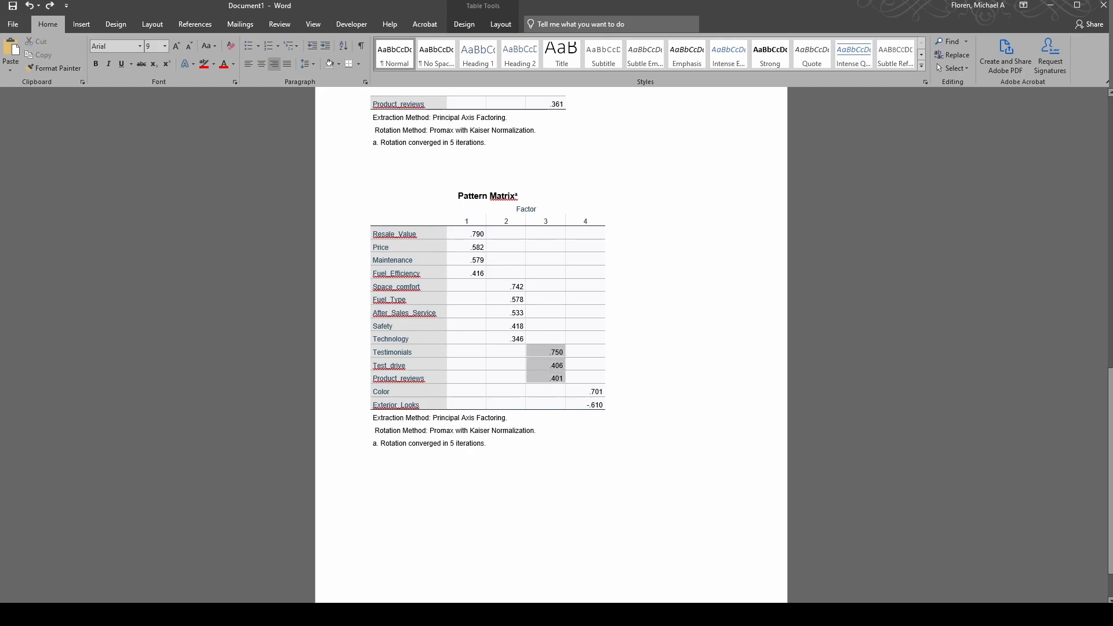
pyautogui.click(547, 351)
pyautogui.keyDown('shift'); pyautogui.click(542, 374); pyautogui.keyUp('shift')
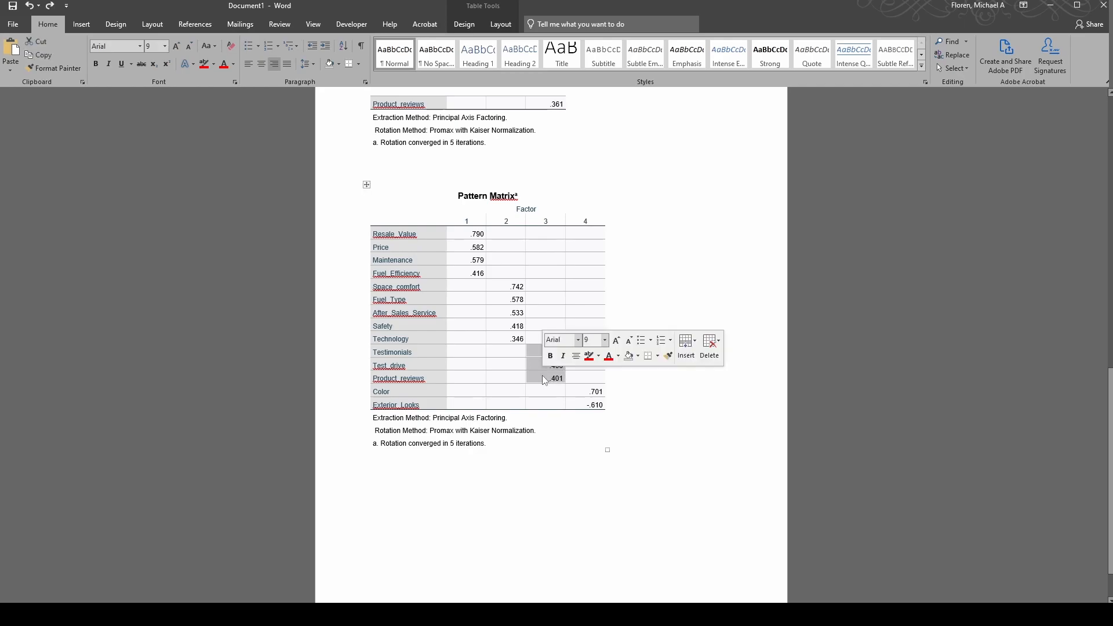
pyautogui.moveTo(428, 377); pyautogui.dragTo(597, 405)
pyautogui.click(375, 351)
pyautogui.click(549, 378)
pyautogui.click(543, 380)
pyautogui.click(603, 450)
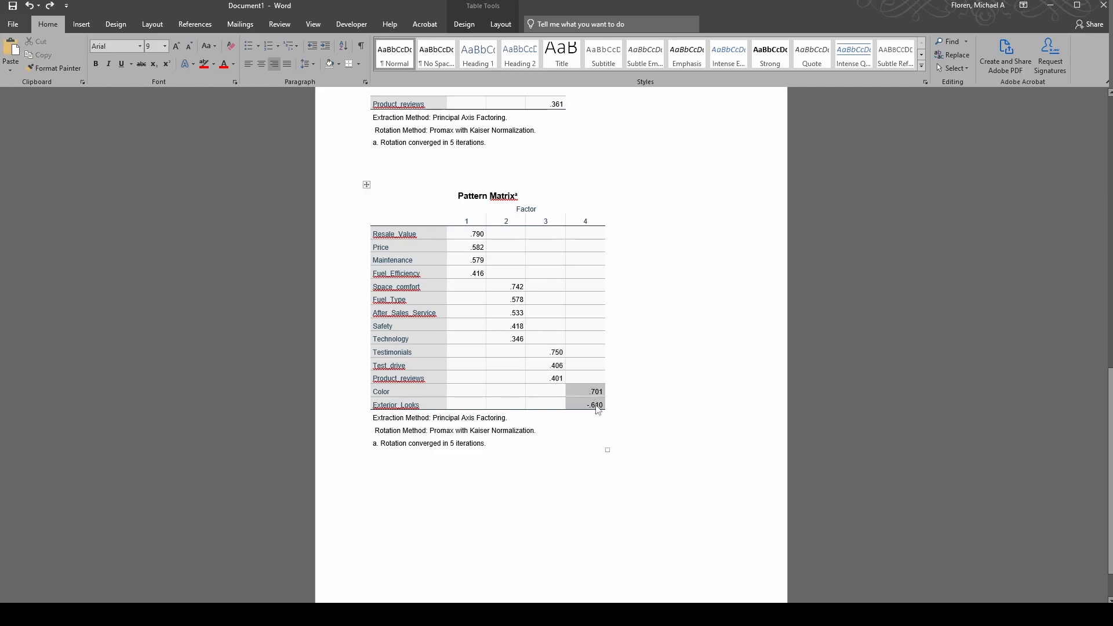
pyautogui.click(577, 389)
pyautogui.click(366, 184)
pyautogui.click(659, 376)
pyautogui.scroll(10, 659, 377)
pyautogui.click(394, 208)
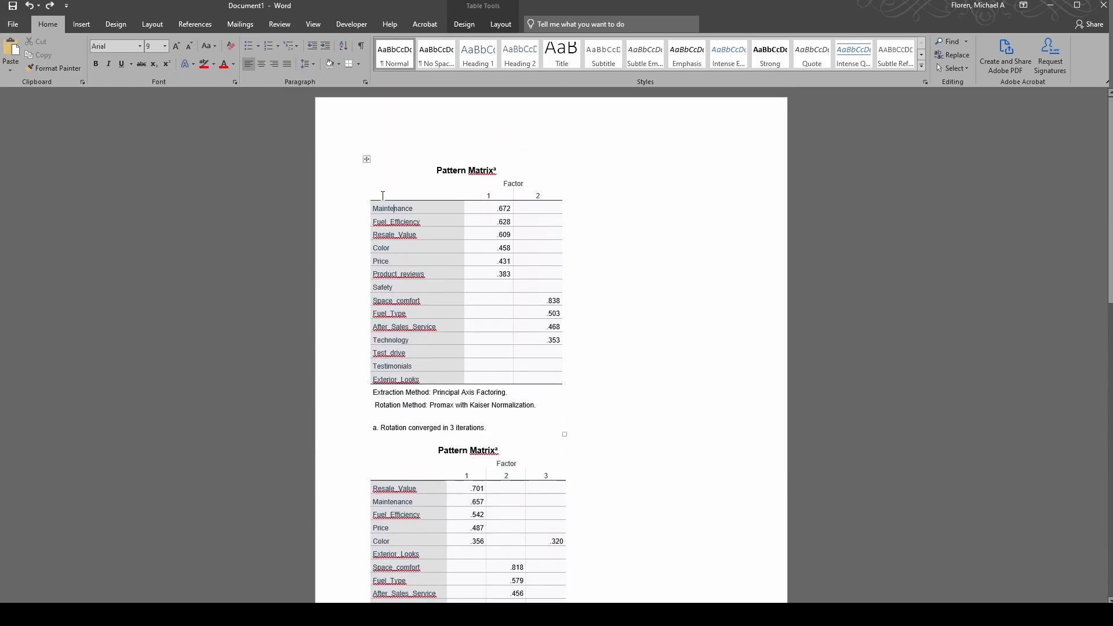
pyautogui.click(368, 160)
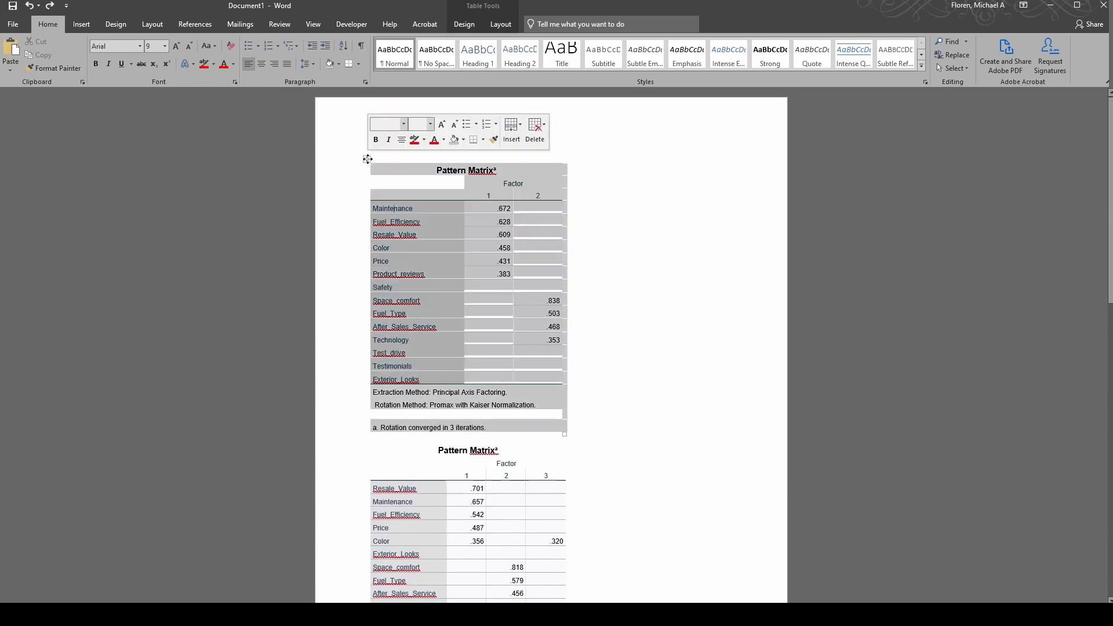
pyautogui.click(526, 341)
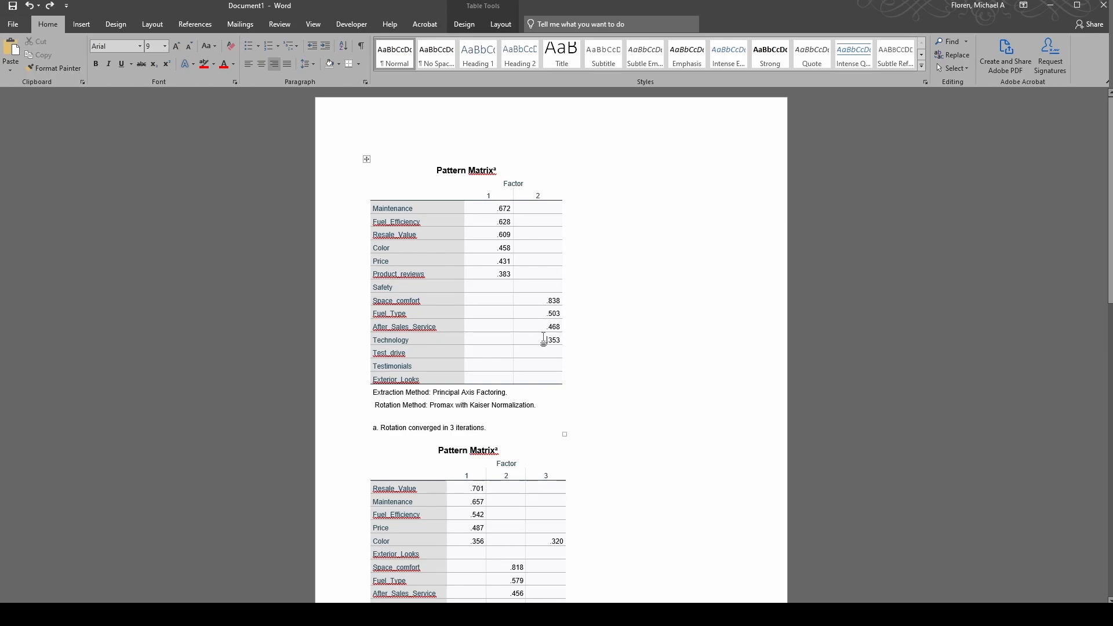
pyautogui.moveTo(541, 341); pyautogui.dragTo(517, 301)
pyautogui.click(517, 301)
pyautogui.moveTo(500, 210); pyautogui.dragTo(496, 278)
pyautogui.click(496, 278)
pyautogui.scroll(-3, 576, 390)
pyautogui.scroll(2, 592, 385)
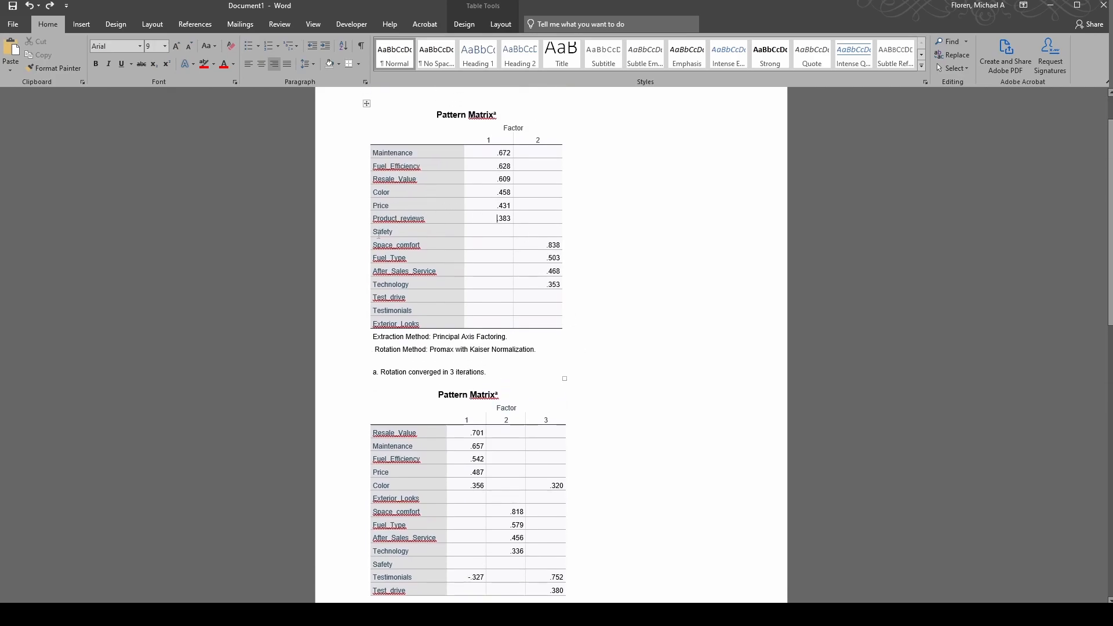
pyautogui.moveTo(398, 234); pyautogui.dragTo(535, 233)
pyautogui.click(531, 313)
pyautogui.moveTo(547, 321); pyautogui.dragTo(415, 302)
pyautogui.click(551, 324)
pyautogui.moveTo(551, 324); pyautogui.dragTo(362, 293)
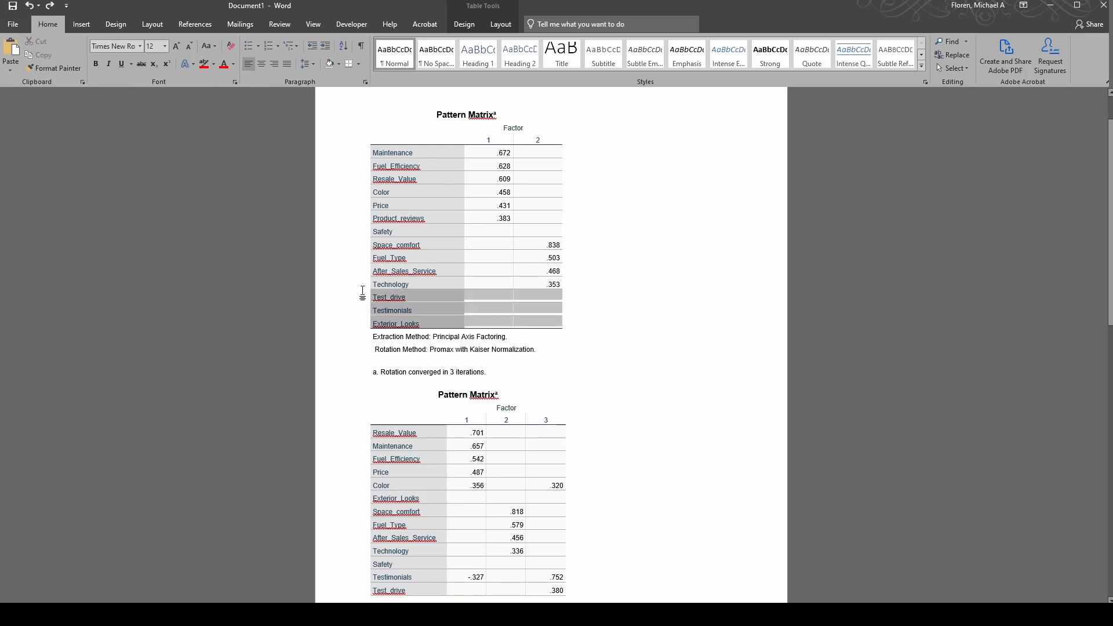
pyautogui.click(522, 230)
pyautogui.moveTo(536, 322); pyautogui.dragTo(371, 294)
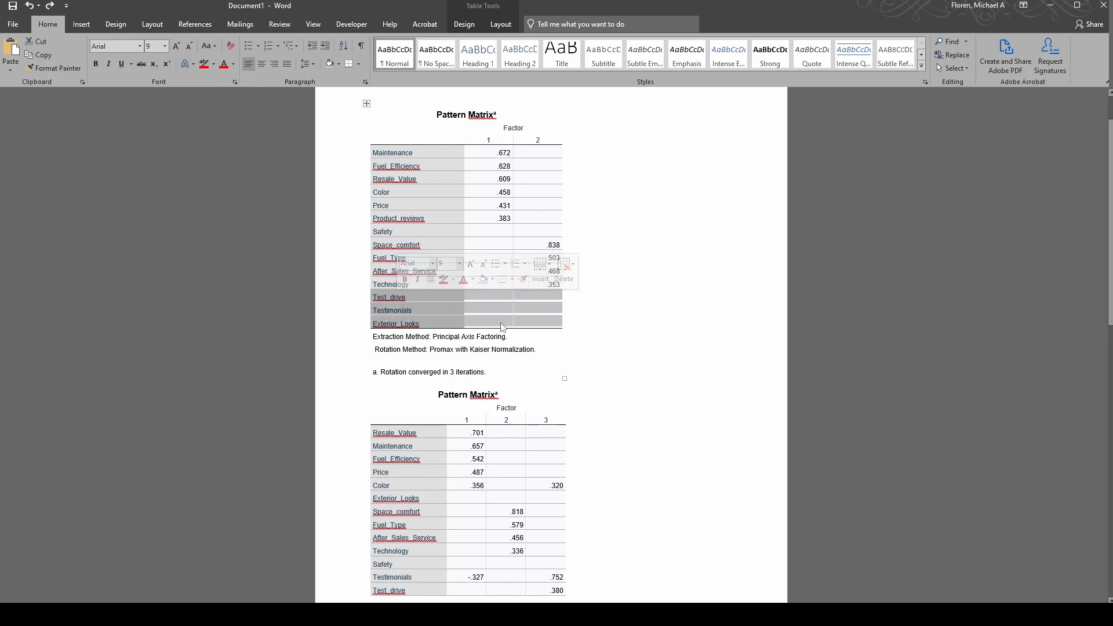
pyautogui.click(546, 322)
pyautogui.scroll(-7, 591, 340)
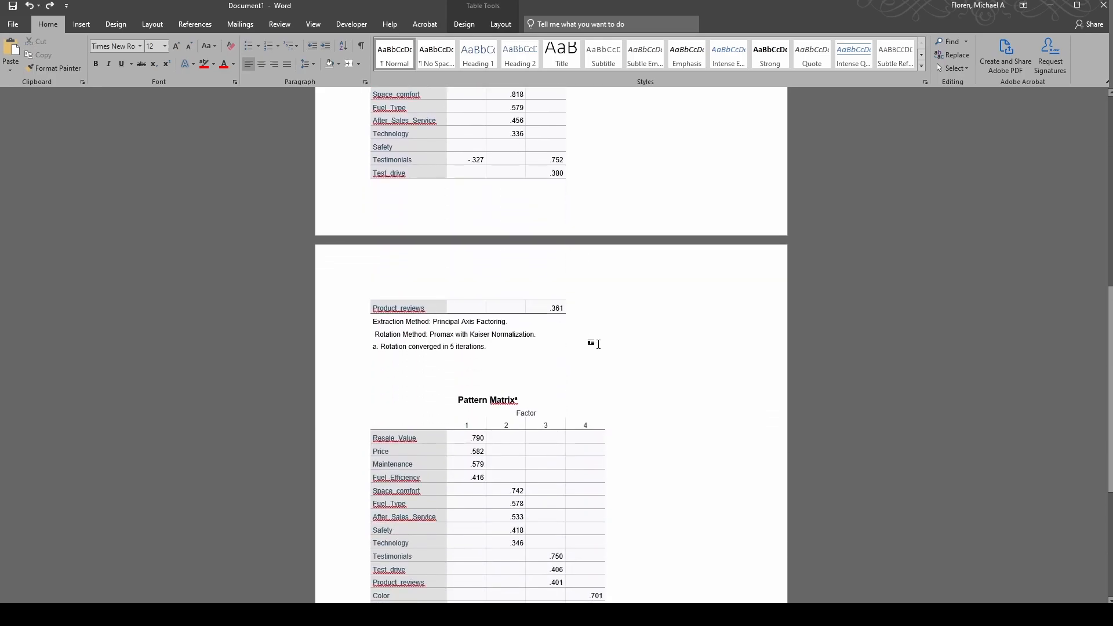
pyautogui.scroll(3, 601, 346)
pyautogui.moveTo(440, 208); pyautogui.dragTo(398, 204)
pyautogui.click(445, 242)
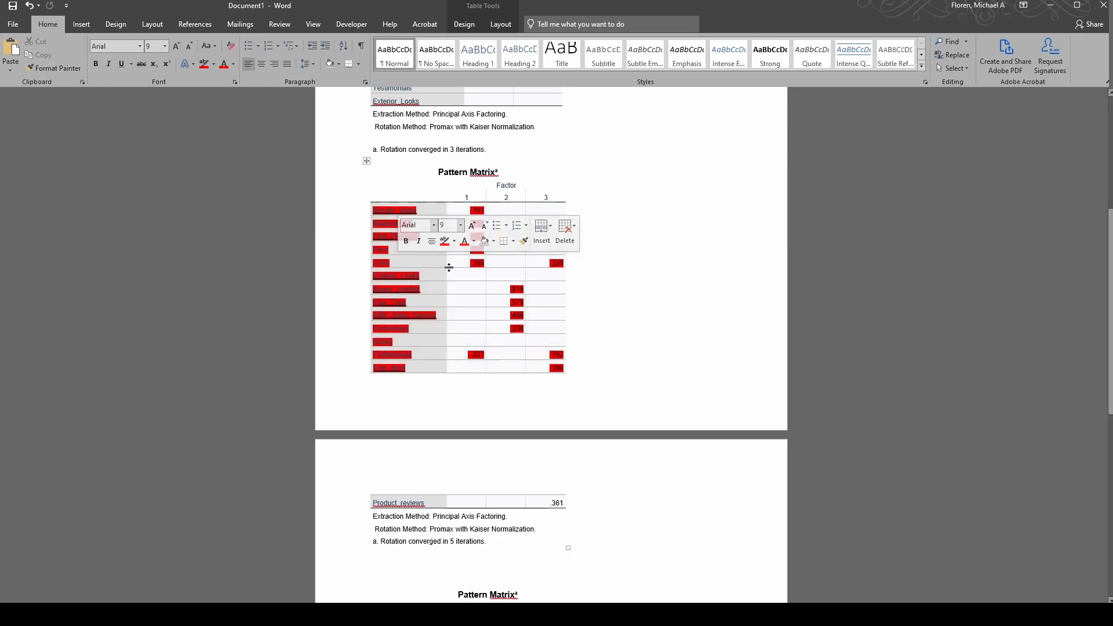
pyautogui.hotkey('ctrl', 'z')
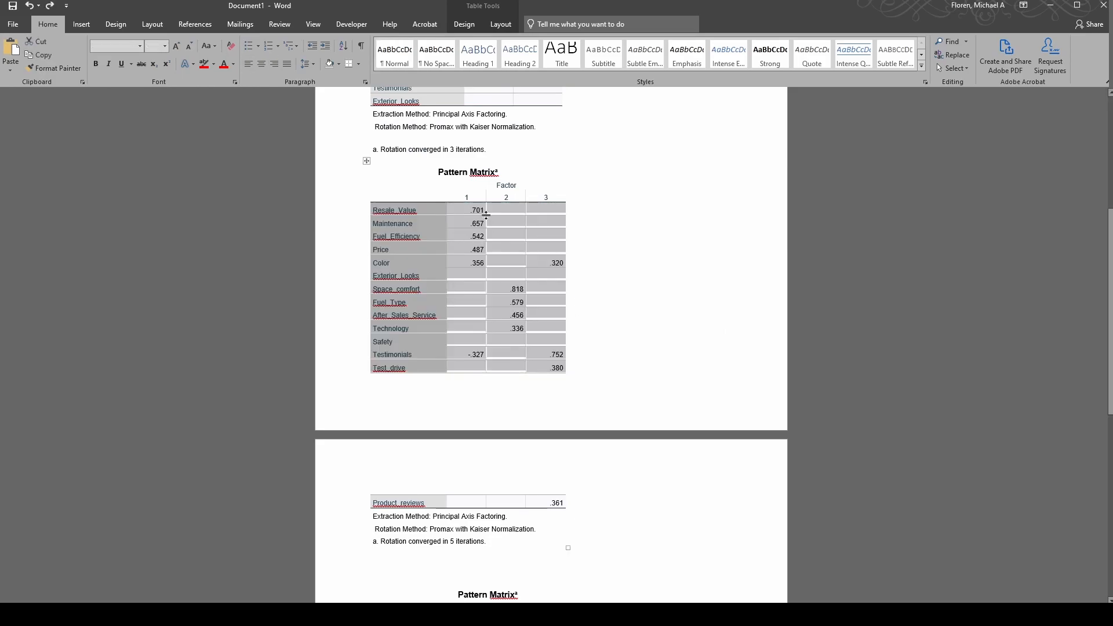
pyautogui.click(376, 160)
pyautogui.click(367, 161)
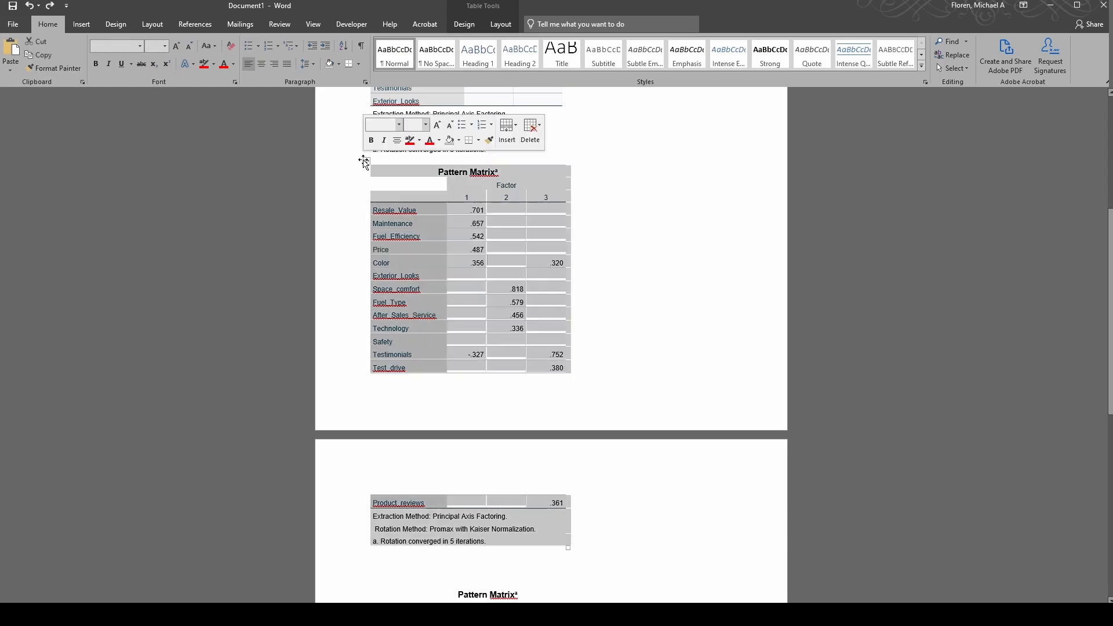
pyautogui.click(481, 252)
pyautogui.moveTo(462, 212); pyautogui.dragTo(537, 368)
pyautogui.click(538, 368)
pyautogui.scroll(-2, 634, 391)
pyautogui.scroll(-4, 634, 391)
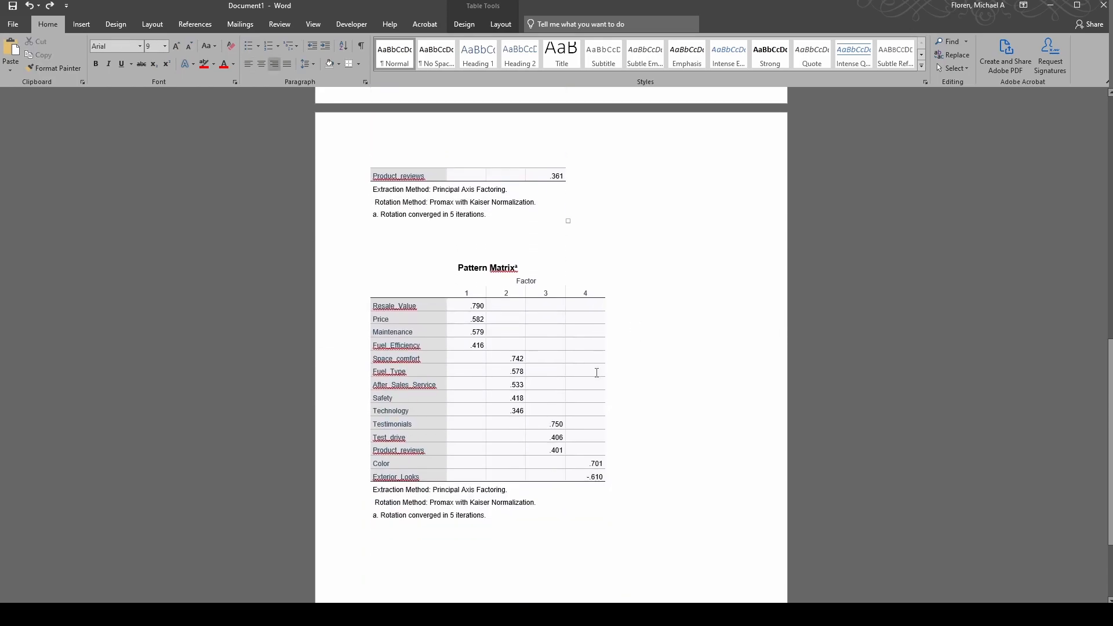
pyautogui.moveTo(484, 287); pyautogui.dragTo(595, 443)
pyautogui.click(595, 443)
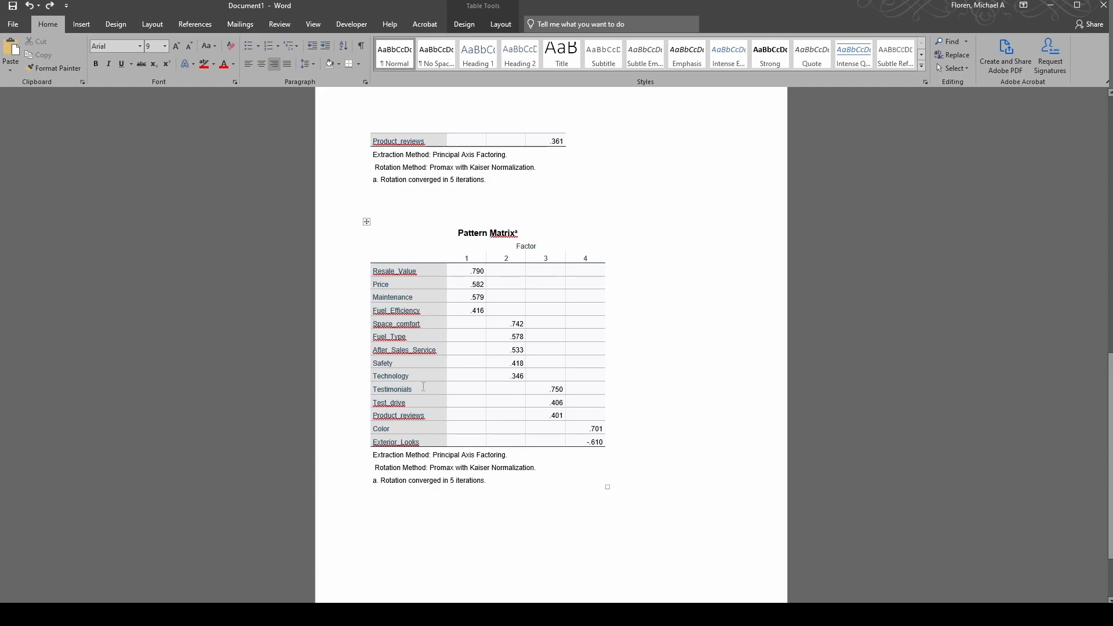
pyautogui.moveTo(596, 441); pyautogui.dragTo(439, 224)
pyautogui.click(396, 212)
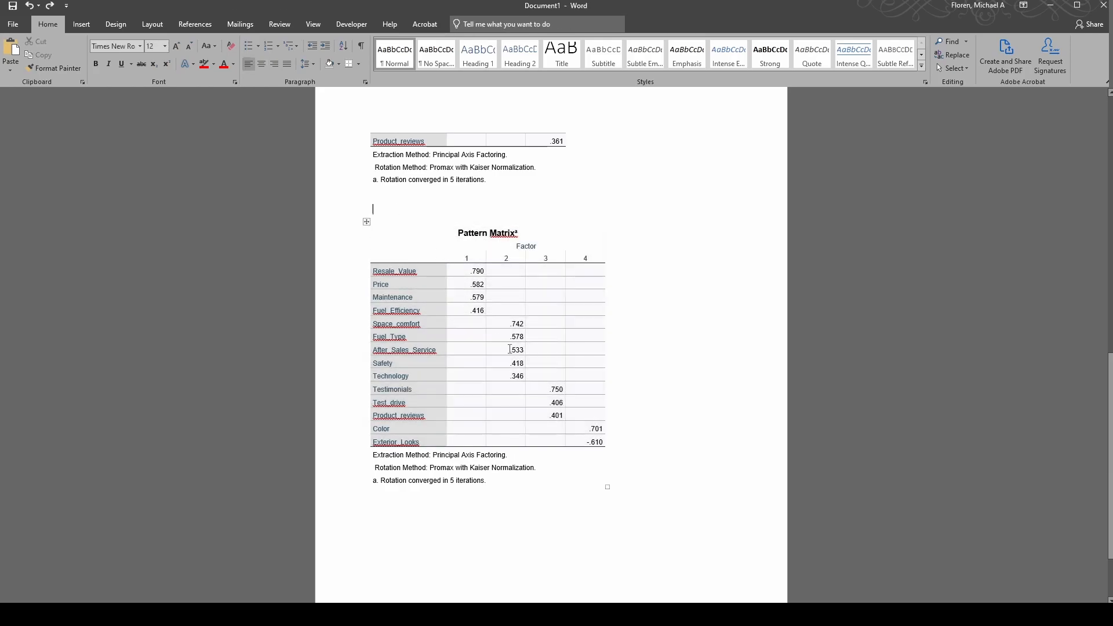
pyautogui.moveTo(603, 442); pyautogui.dragTo(447, 232)
pyautogui.click(490, 323)
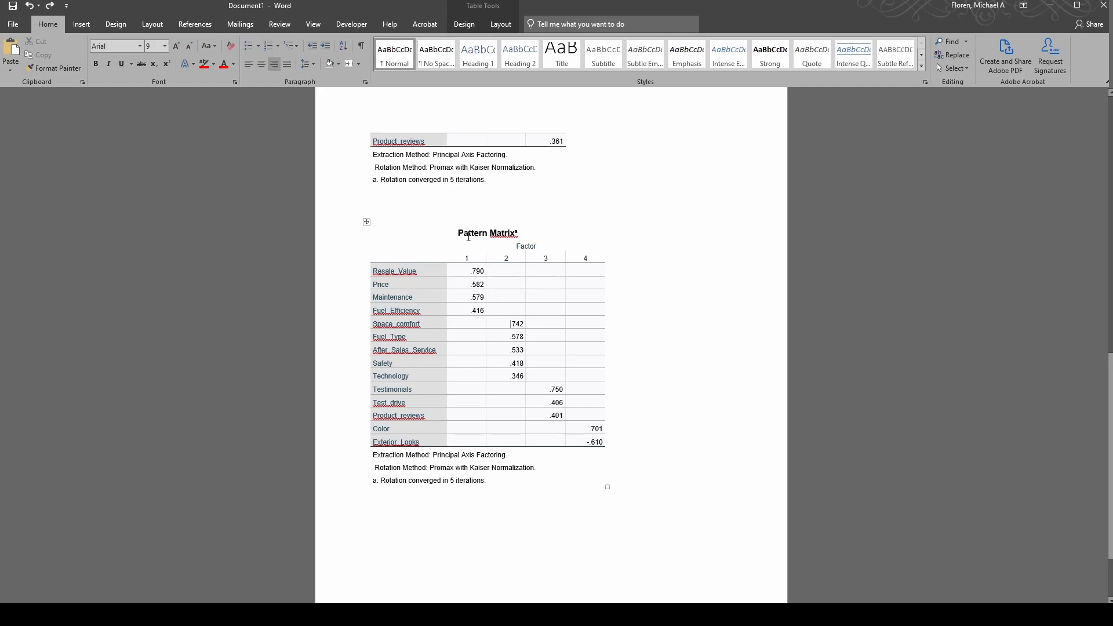
pyautogui.moveTo(456, 230); pyautogui.dragTo(557, 438)
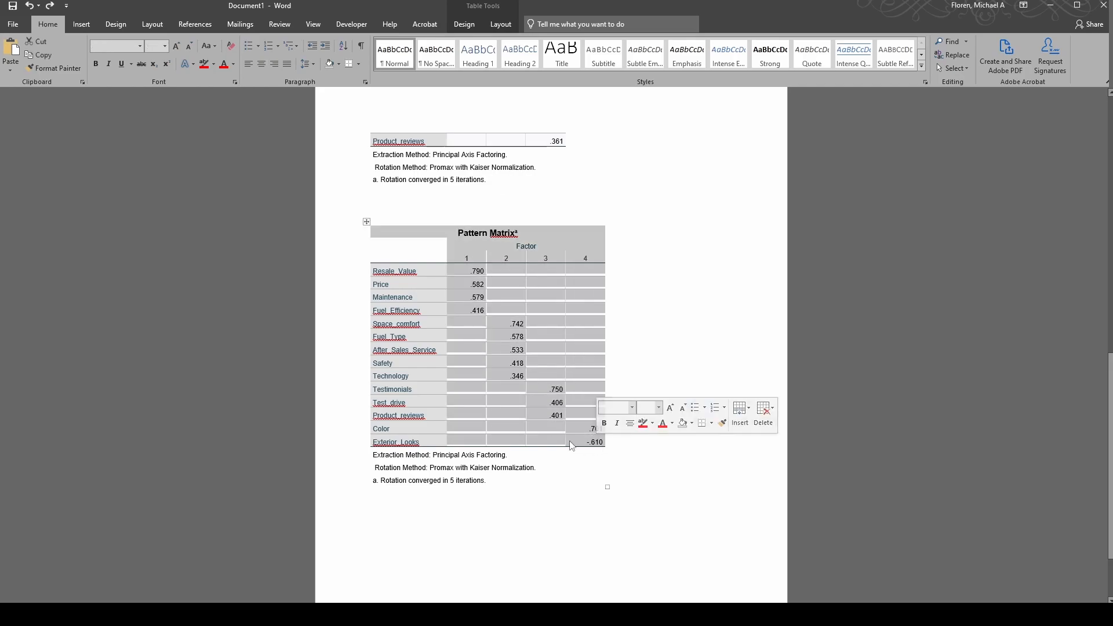
pyautogui.click(550, 415)
pyautogui.moveTo(462, 266); pyautogui.dragTo(582, 452)
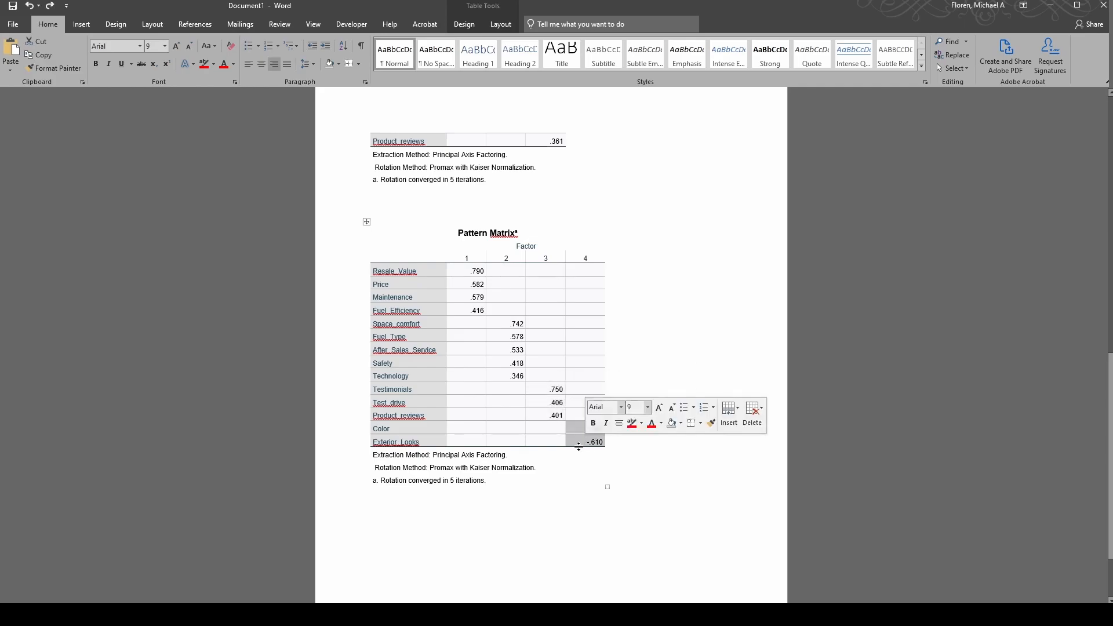
pyautogui.click(583, 444)
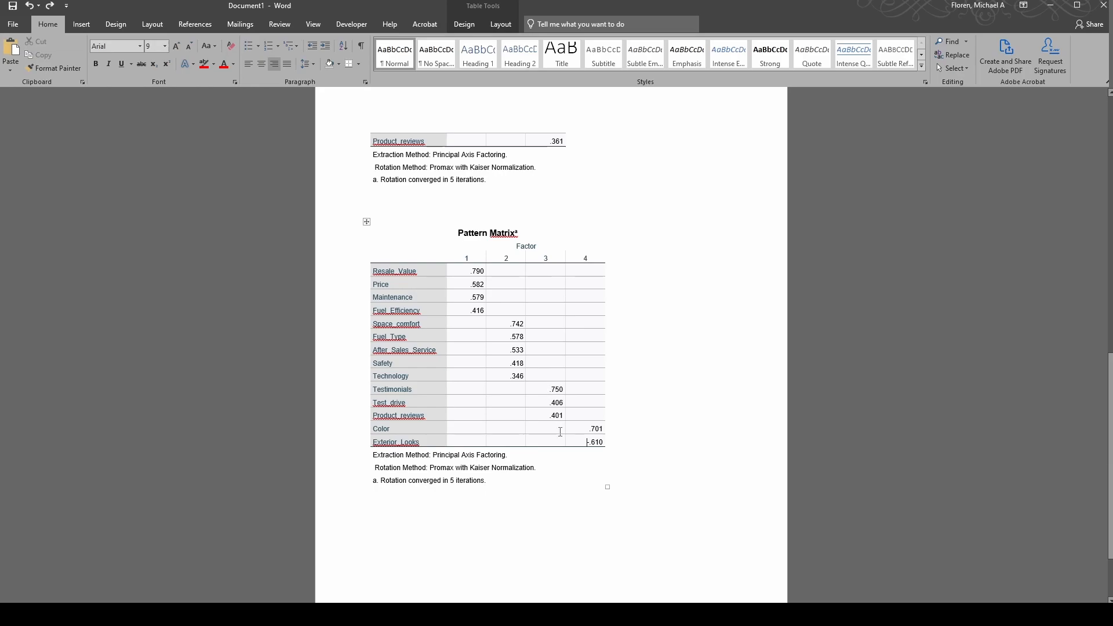
pyautogui.moveTo(460, 272); pyautogui.dragTo(592, 445)
pyautogui.click(583, 444)
# Check the four-factor table by highlighting the Factor 2 and 3 loadings, then all four columns
pyautogui.moveTo(463, 270); pyautogui.dragTo(544, 415)
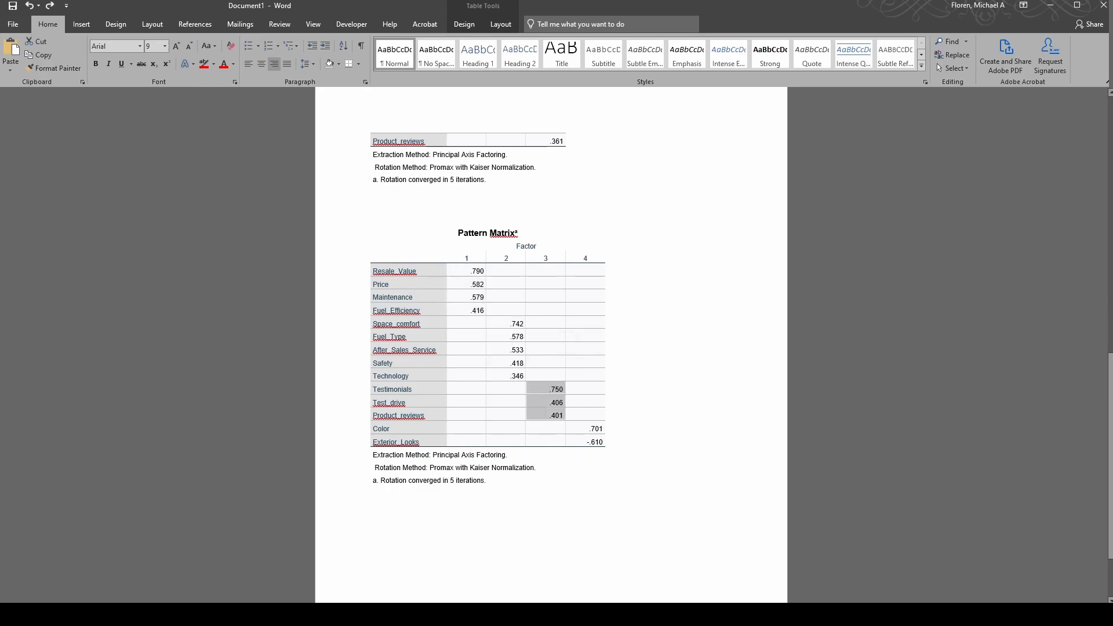
pyautogui.moveTo(500, 329); pyautogui.dragTo(591, 442)
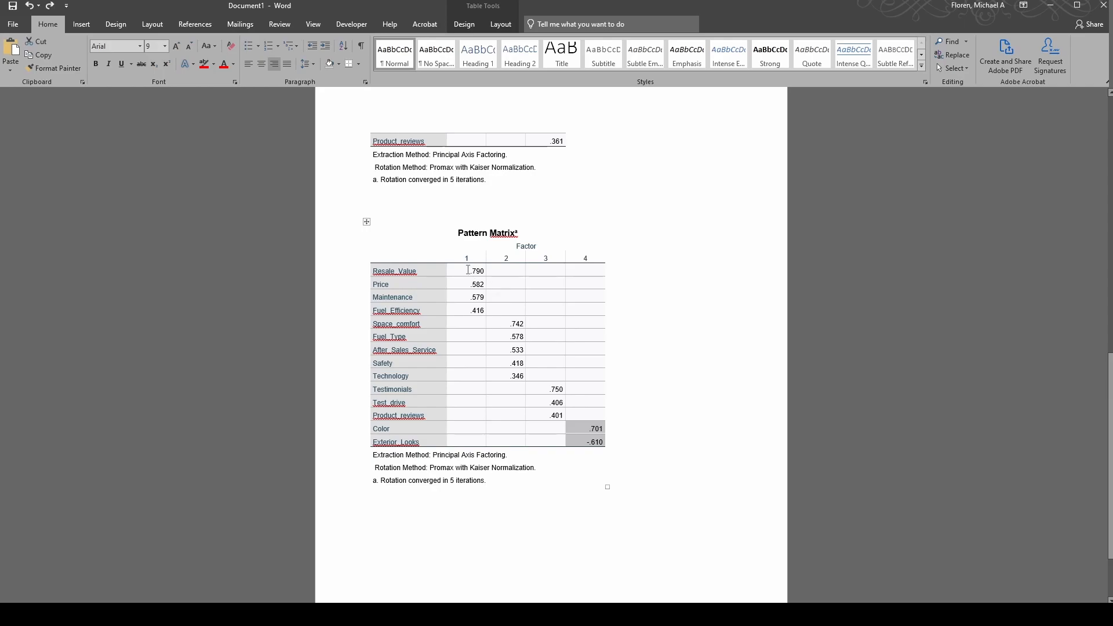
pyautogui.click(595, 442)
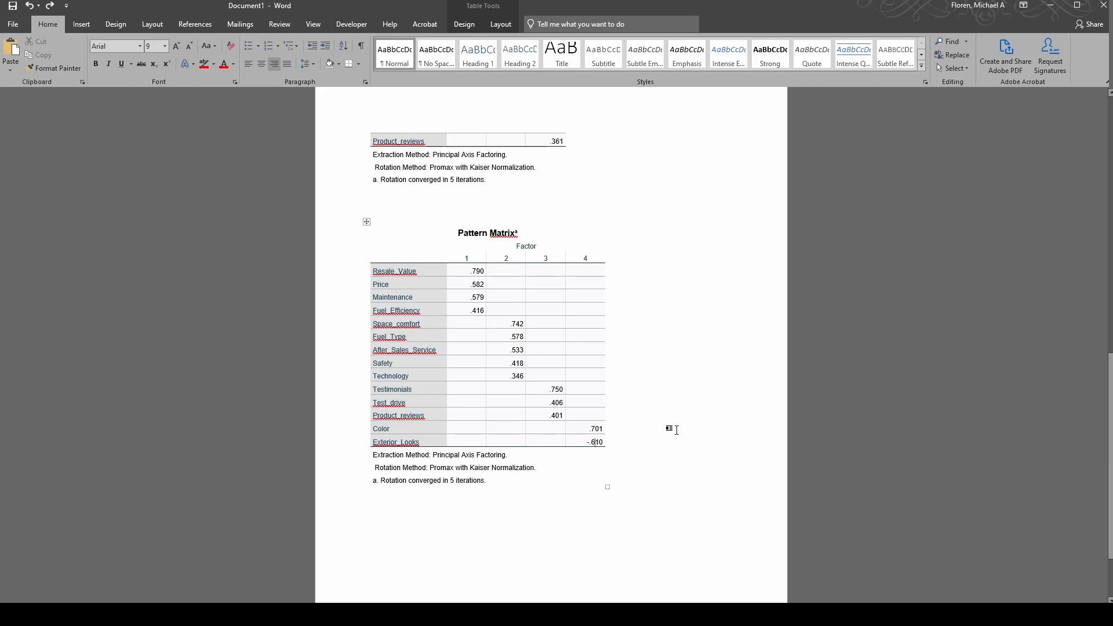
pyautogui.scroll(-2, 684, 419)
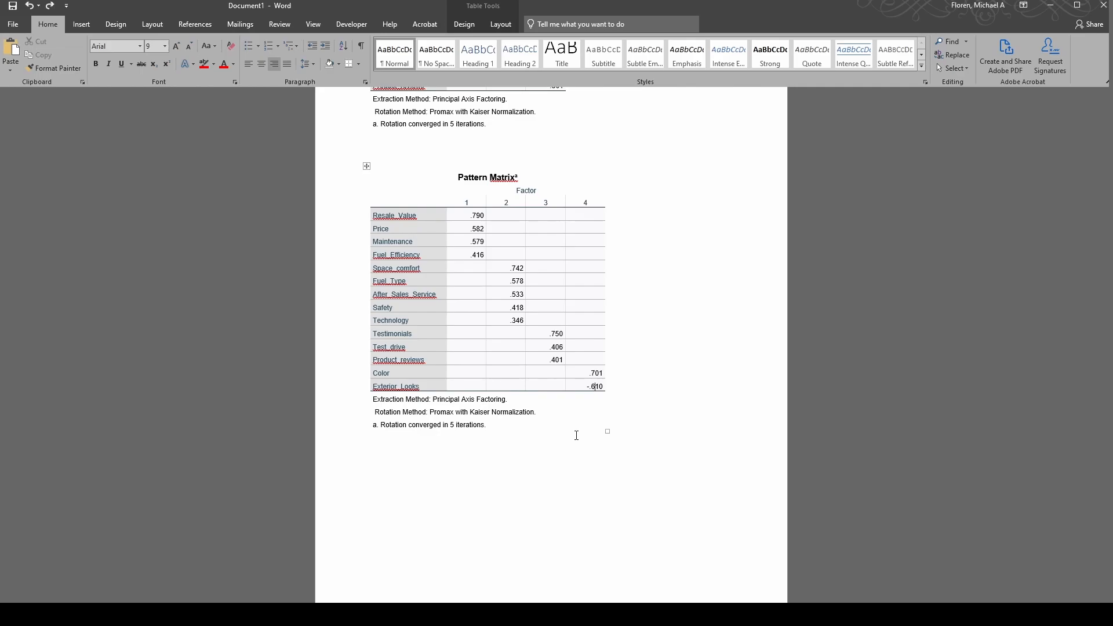
pyautogui.moveTo(464, 203); pyautogui.dragTo(592, 388)
pyautogui.click(589, 387)
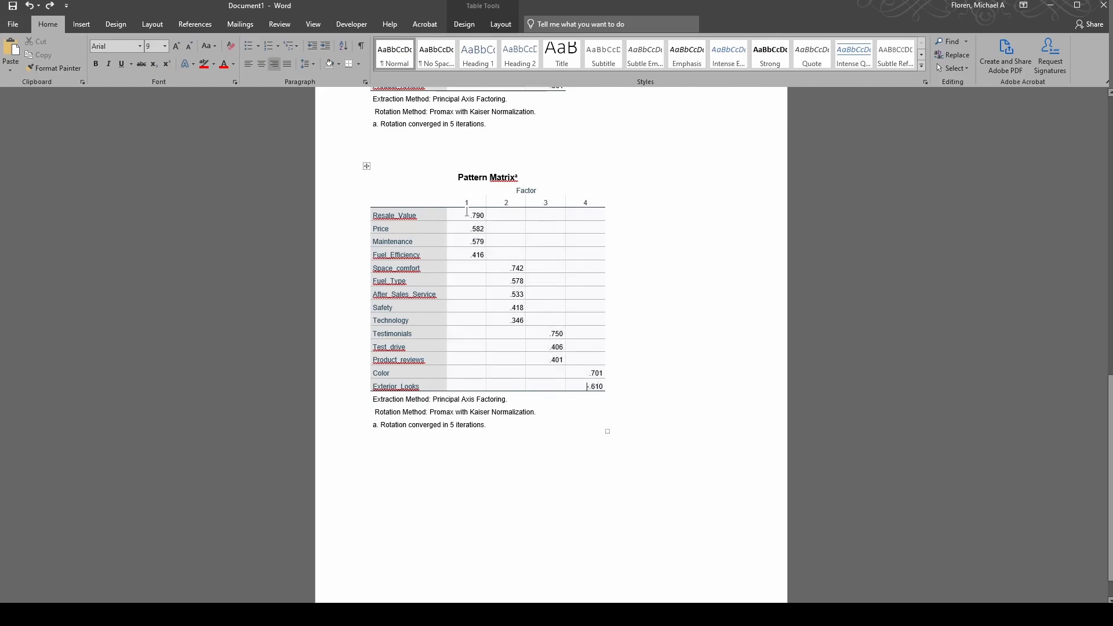
pyautogui.moveTo(465, 202); pyautogui.dragTo(585, 385)
pyautogui.click(573, 383)
pyautogui.click(367, 166)
pyautogui.click(651, 360)
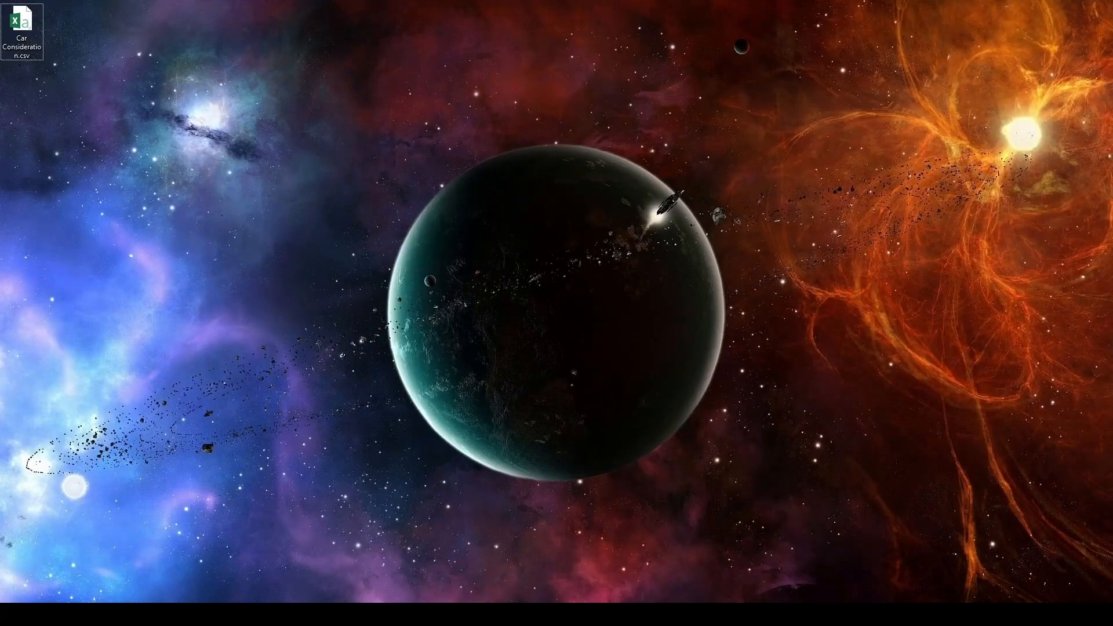
# Return to the SPSS Data Editor's Data View and start Analyze > Dimension Reduction > Factor
pyautogui.click(125, 615)
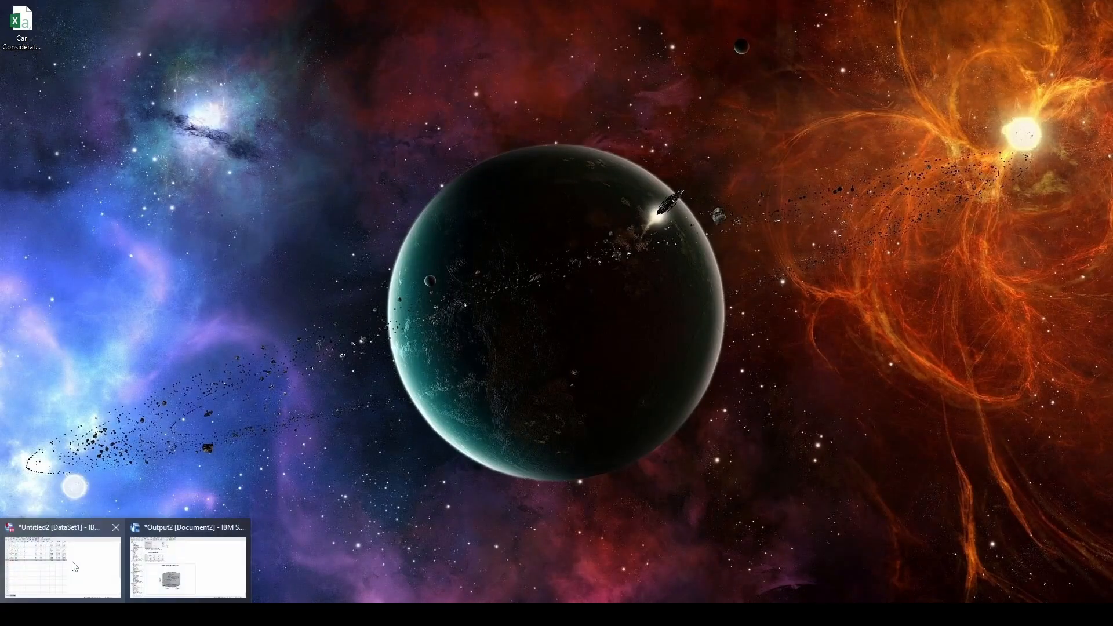
pyautogui.click(74, 566)
pyautogui.click(35, 578)
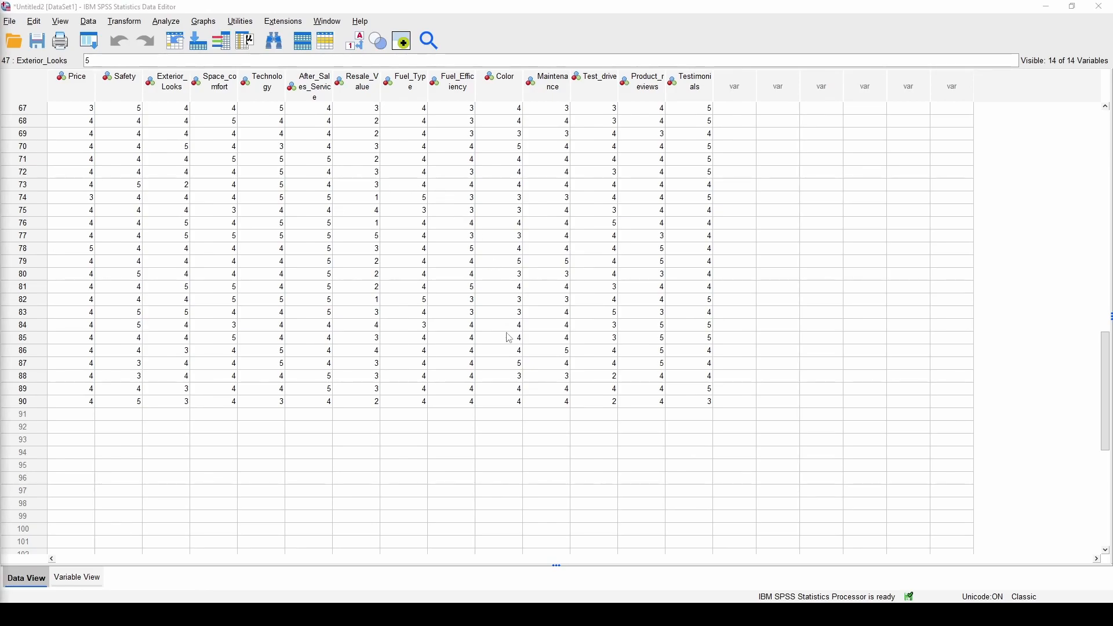
pyautogui.scroll(20, 323, 370)
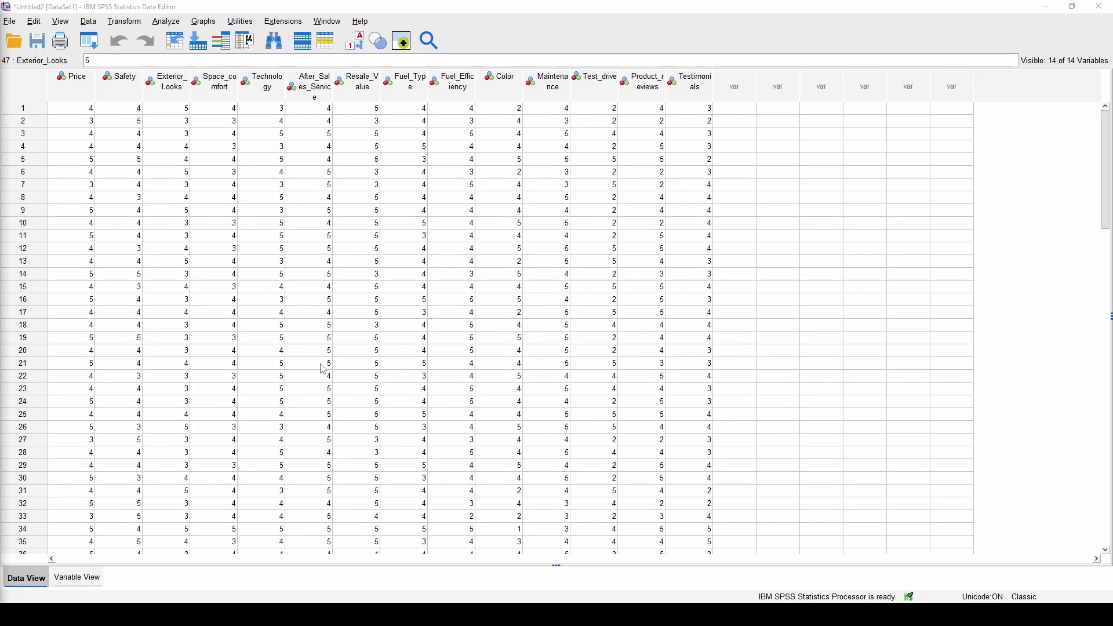
pyautogui.click(166, 22)
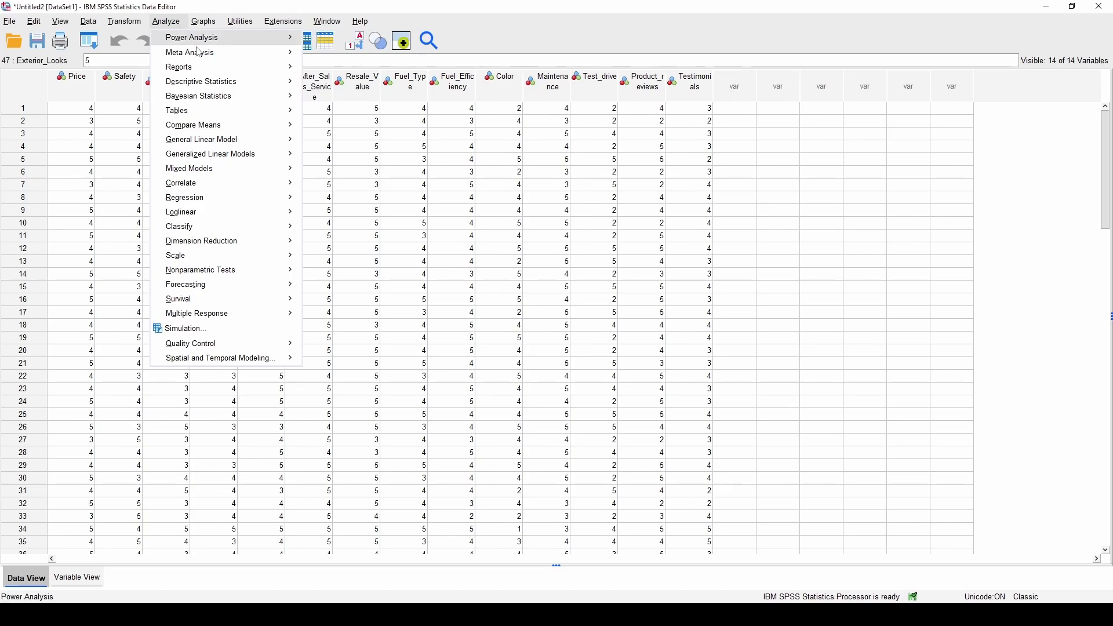
pyautogui.moveTo(241, 235)
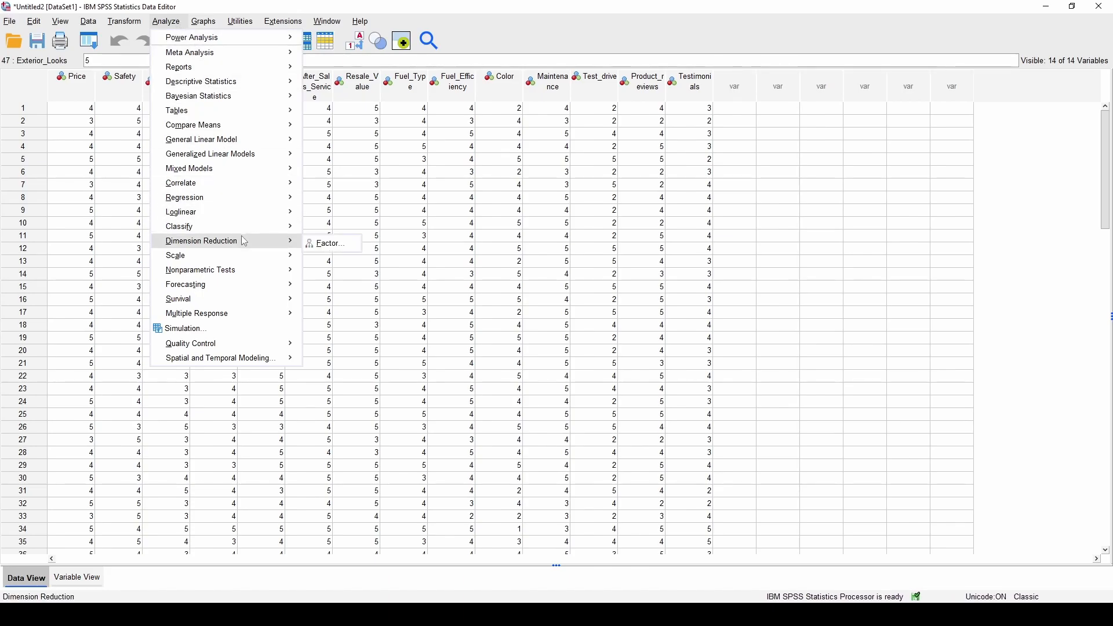
pyautogui.click(347, 249)
# Save regression factor scores as variables and rerun the analysis, creating FAC1_1 to FAC4_1
pyautogui.click(558, 145)
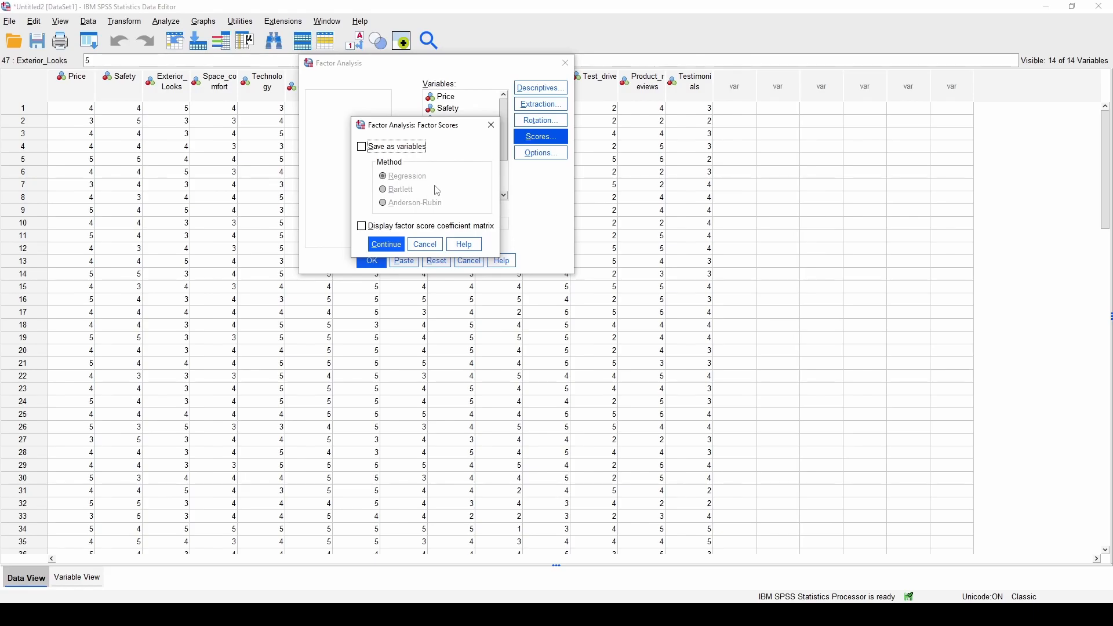
pyautogui.click(415, 147)
pyautogui.click(387, 244)
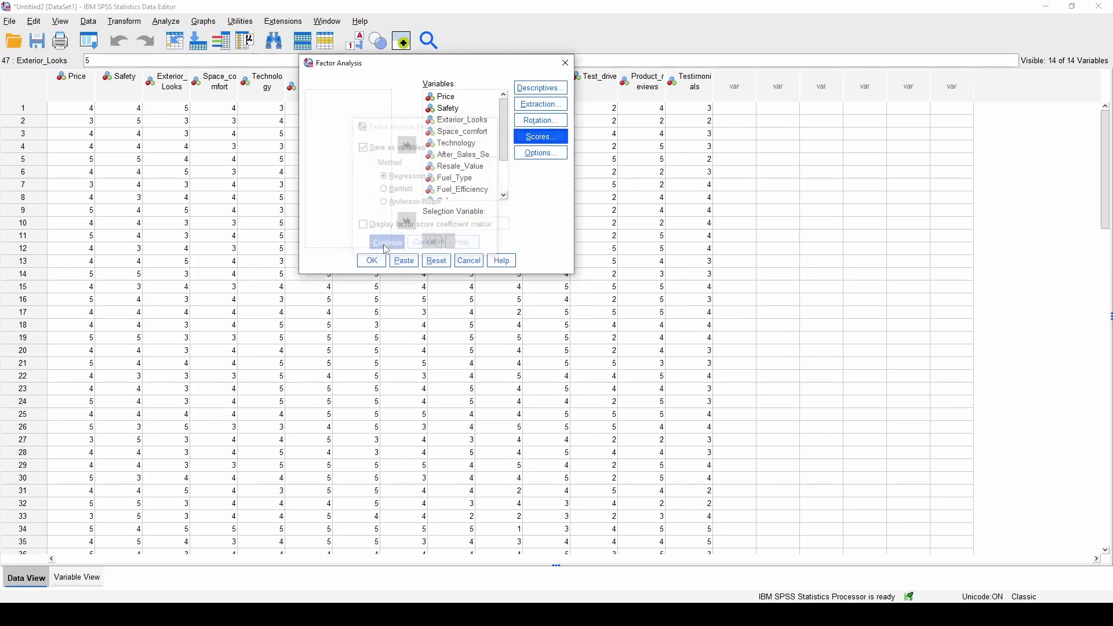
pyautogui.click(381, 263)
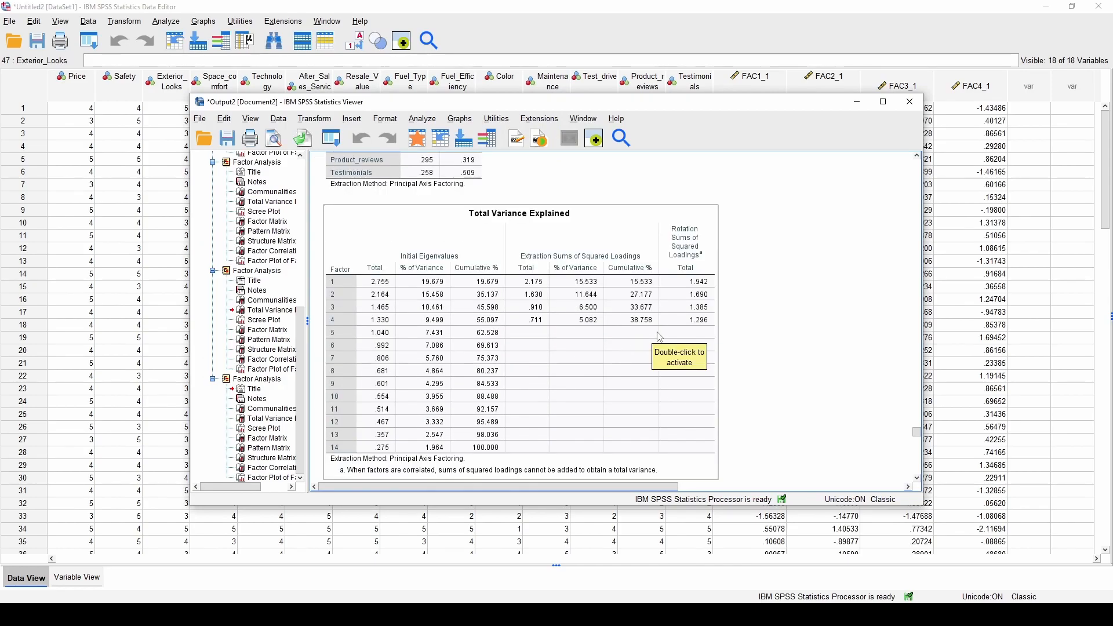
# Review the factor analysis output, then close the Output Viewer without saving it
pyautogui.scroll(-15, 660, 337)
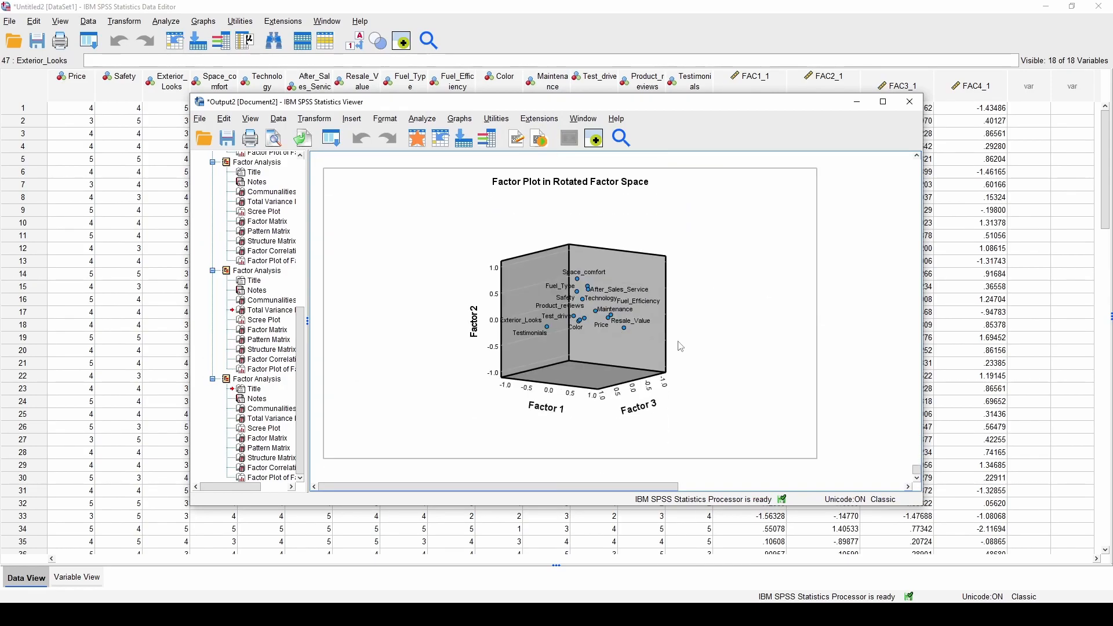
pyautogui.scroll(10, 679, 348)
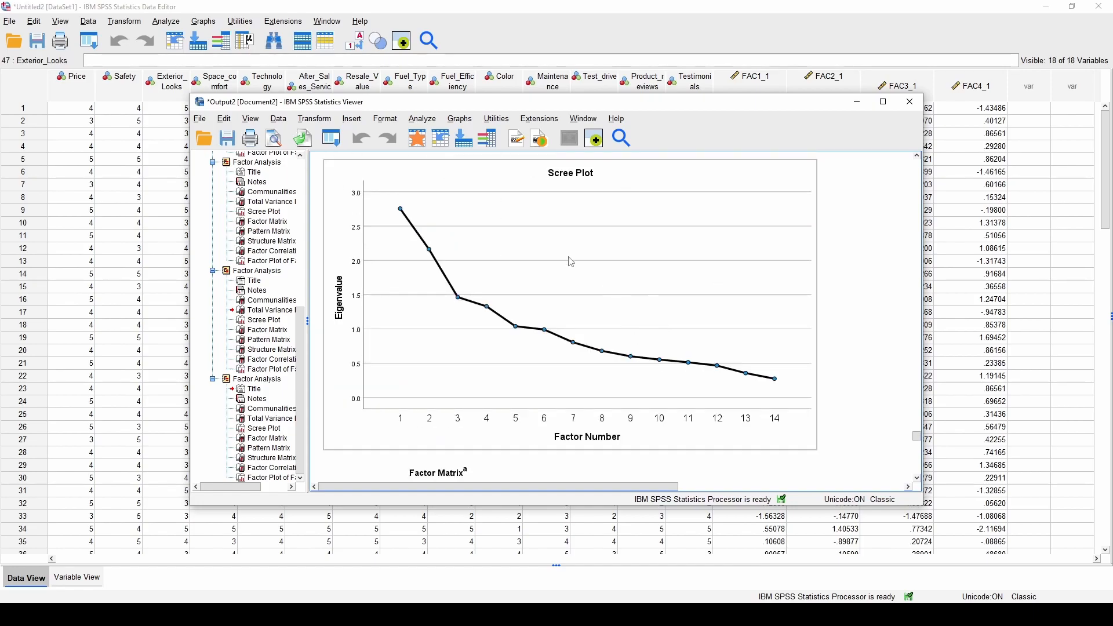
pyautogui.scroll(-6, 664, 316)
pyautogui.scroll(-1, 663, 303)
pyautogui.scroll(1, 664, 303)
pyautogui.scroll(2, 778, 262)
pyautogui.scroll(3, 778, 262)
pyautogui.click(910, 102)
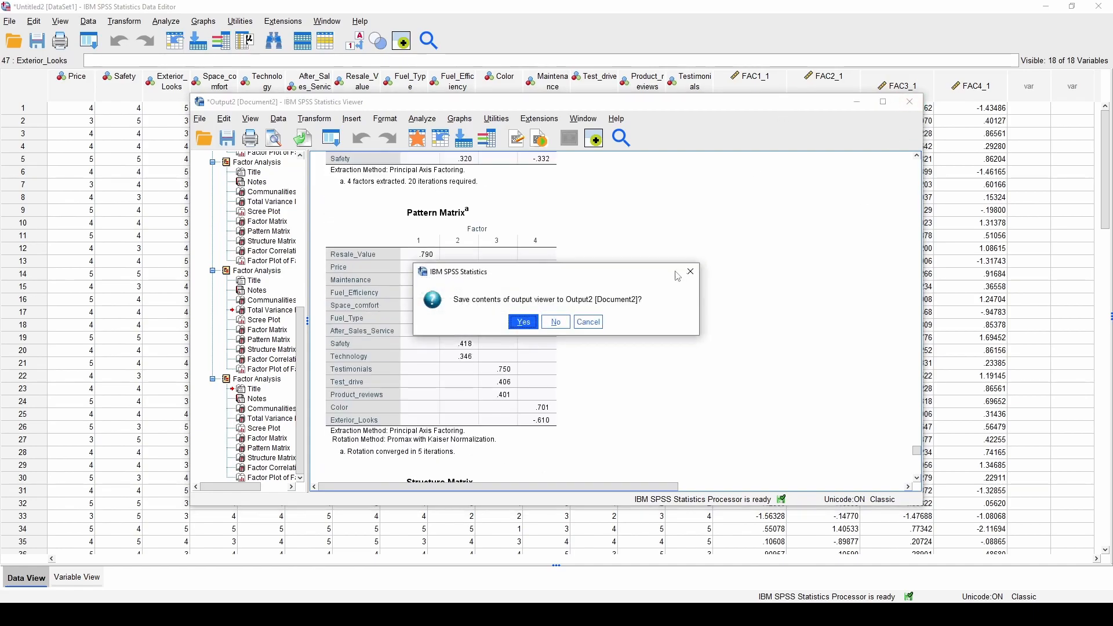
pyautogui.click(555, 321)
# Inspect the new FAC1_1 to FAC4_1 factor score columns in the data grid
pyautogui.click(757, 97)
pyautogui.click(822, 87)
pyautogui.click(916, 94)
pyautogui.click(965, 93)
pyautogui.click(872, 90)
pyautogui.click(825, 84)
pyautogui.click(761, 93)
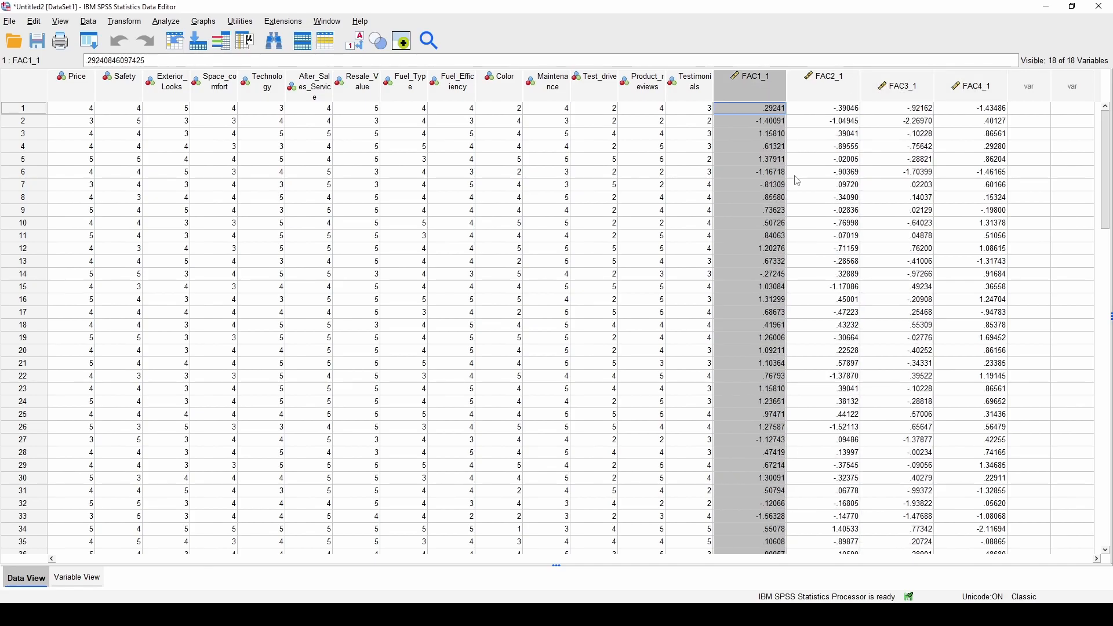
pyautogui.click(944, 199)
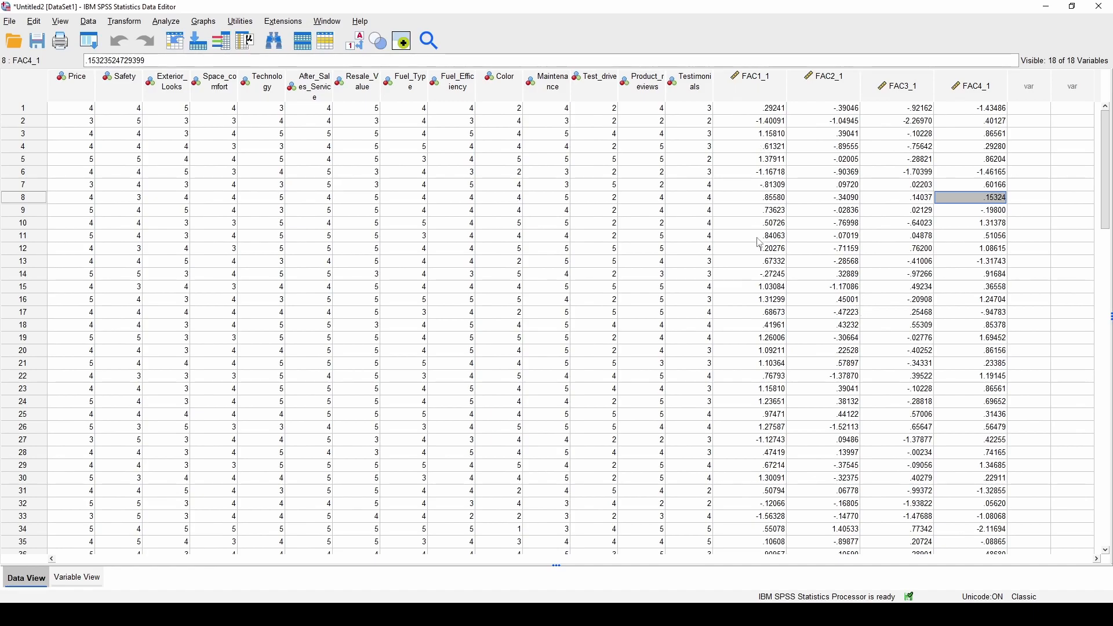
# Head factor columns 1 and 2 of the Word Pattern Matrix as Cost and Features
pyautogui.hotkey('alt', 'Tab')
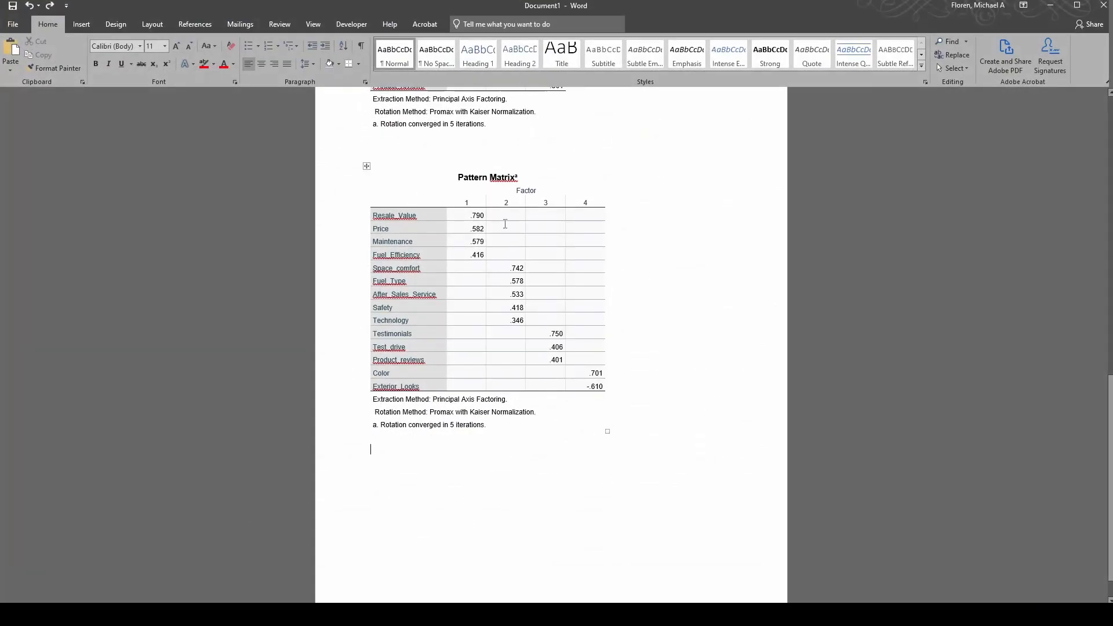
pyautogui.doubleClick(467, 202)
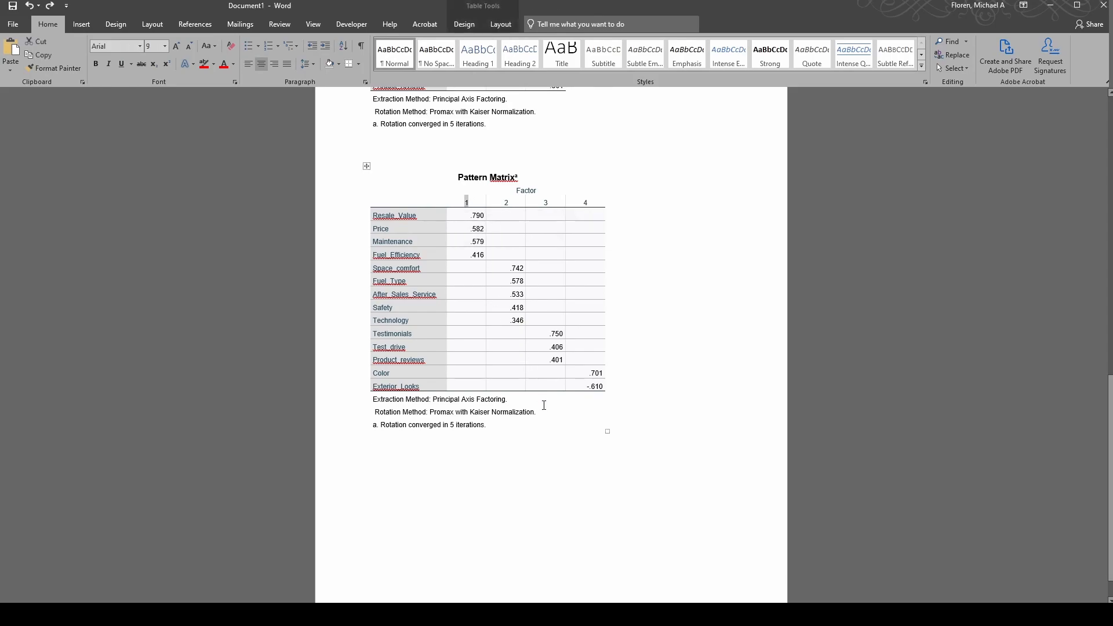
pyautogui.write('Cost')
pyautogui.doubleClick(508, 203)
pyautogui.write('Fea')
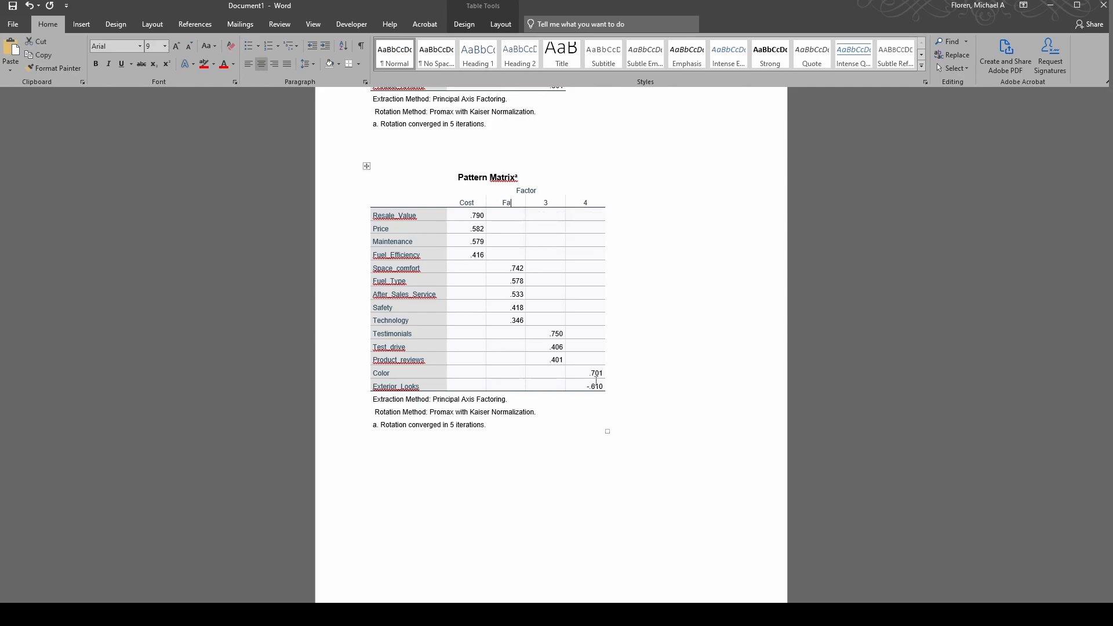
pyautogui.write('tures')
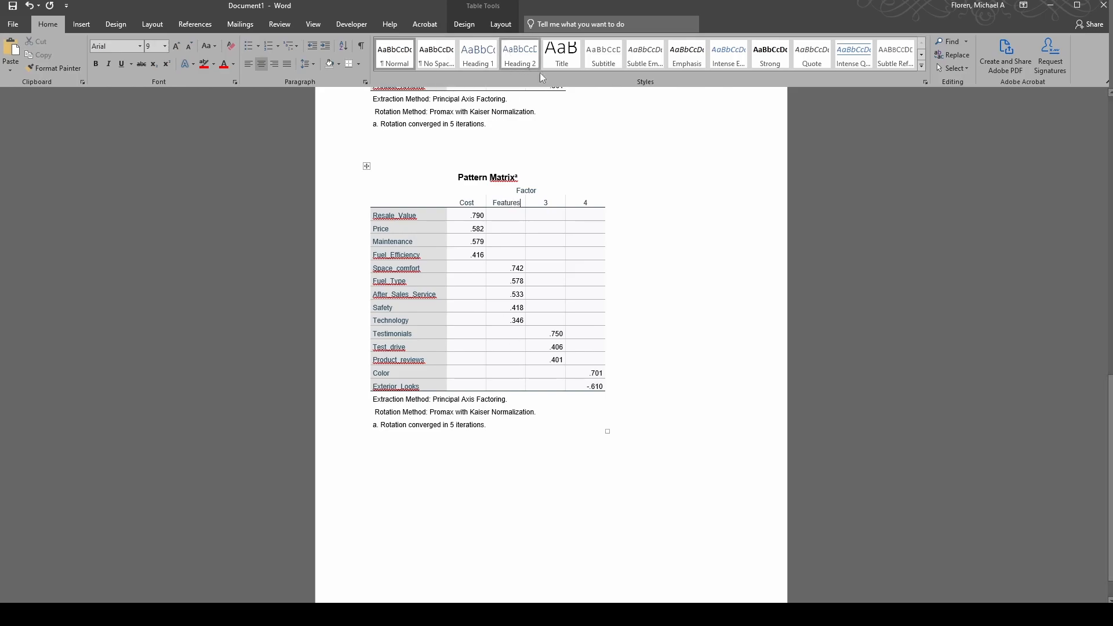
# Head columns 3 and 4 as Review and Looks, trimming 'Reviews' to 'Review'
pyautogui.doubleClick(557, 203)
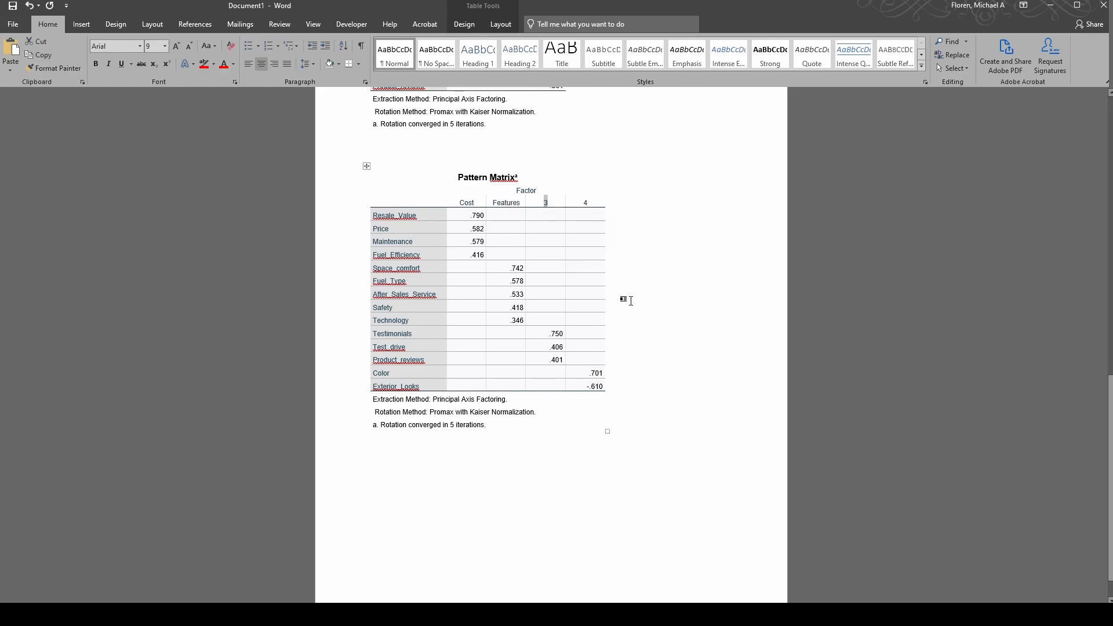
pyautogui.write('Reviews')
pyautogui.moveTo(589, 203); pyautogui.dragTo(581, 203)
pyautogui.press('BackSpace')
pyautogui.doubleClick(585, 202)
pyautogui.write('Looks')
pyautogui.hotkey('alt', 'Tab')
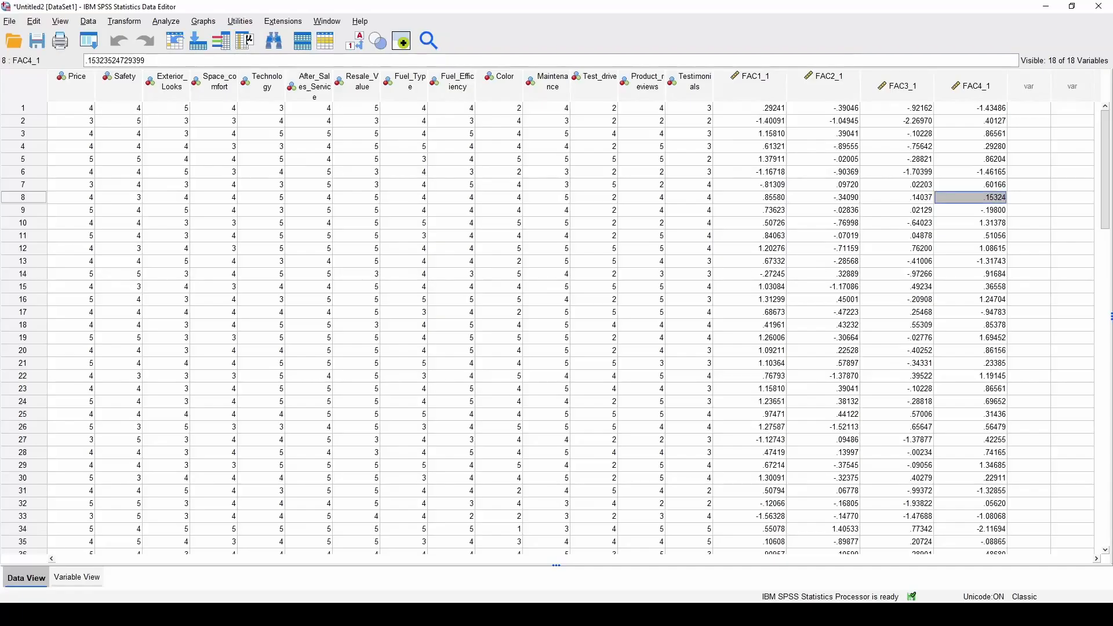
# In Variable View, rename FAC1_1 to Cost_Factor and FAC2_1 to Feature_Factor
pyautogui.click(93, 577)
pyautogui.click(74, 250)
pyautogui.doubleClick(99, 251)
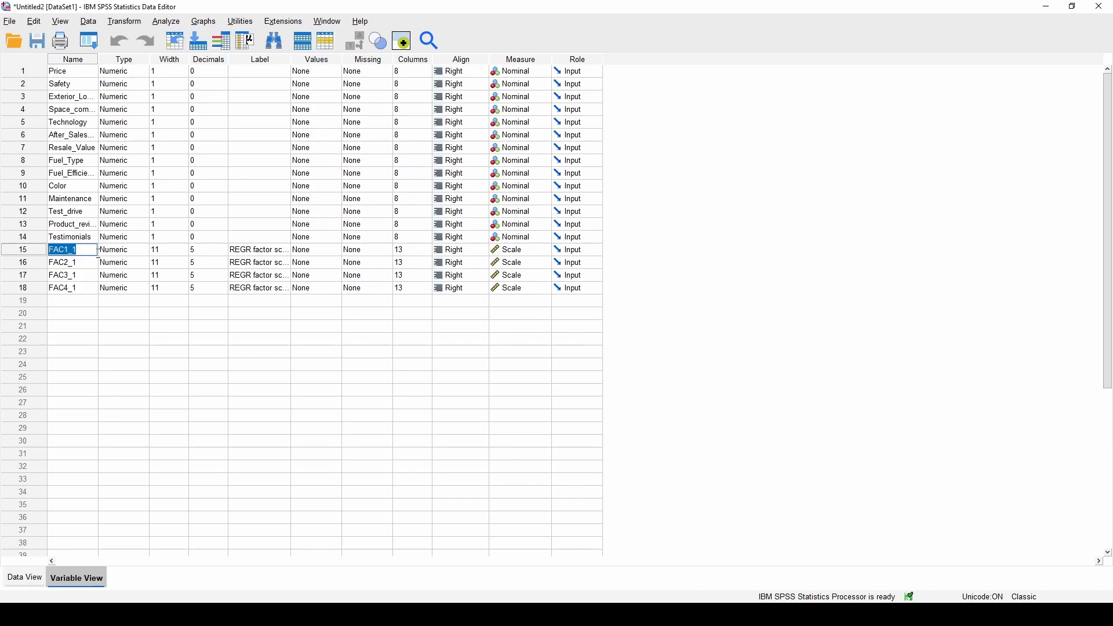
pyautogui.write('Factor')
pyautogui.doubleClick(84, 267)
pyautogui.write('Feature')
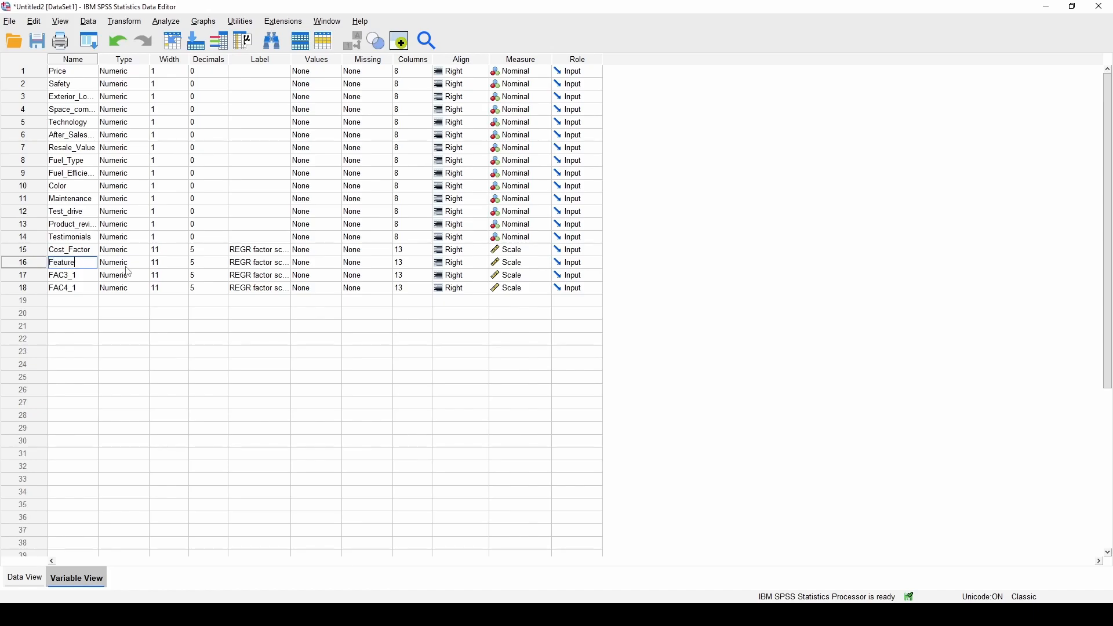
pyautogui.write('_Factor')
# Rename FAC3_1 to Review_Factor and FAC4_1 to Look_Factor, checking the Word headings
pyautogui.doubleClick(87, 277)
pyautogui.hotkey('ctrl', 'a')
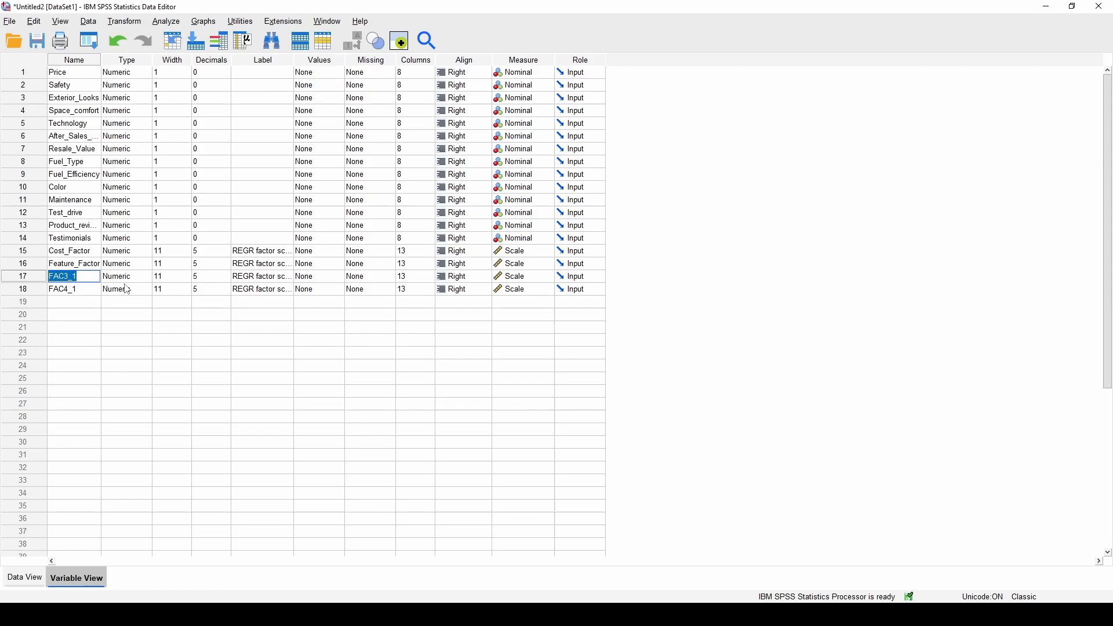
pyautogui.click(159, 615)
pyautogui.moveTo(99, 615)
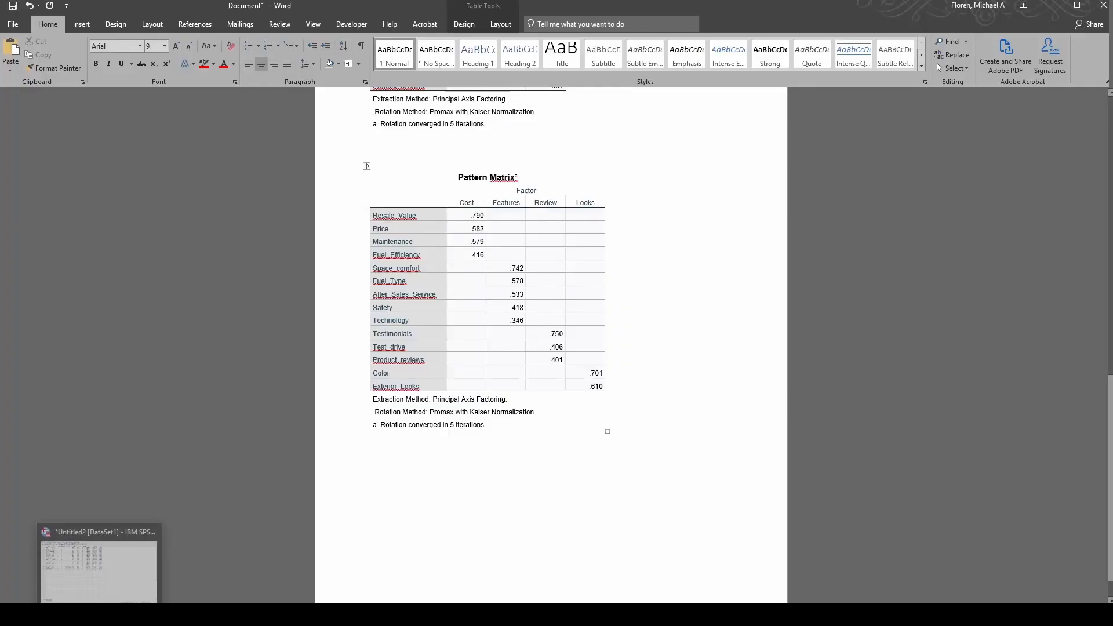
pyautogui.click(99, 567)
pyautogui.click(87, 273)
pyautogui.hotkey('ctrl', 'a')
pyautogui.write('Re')
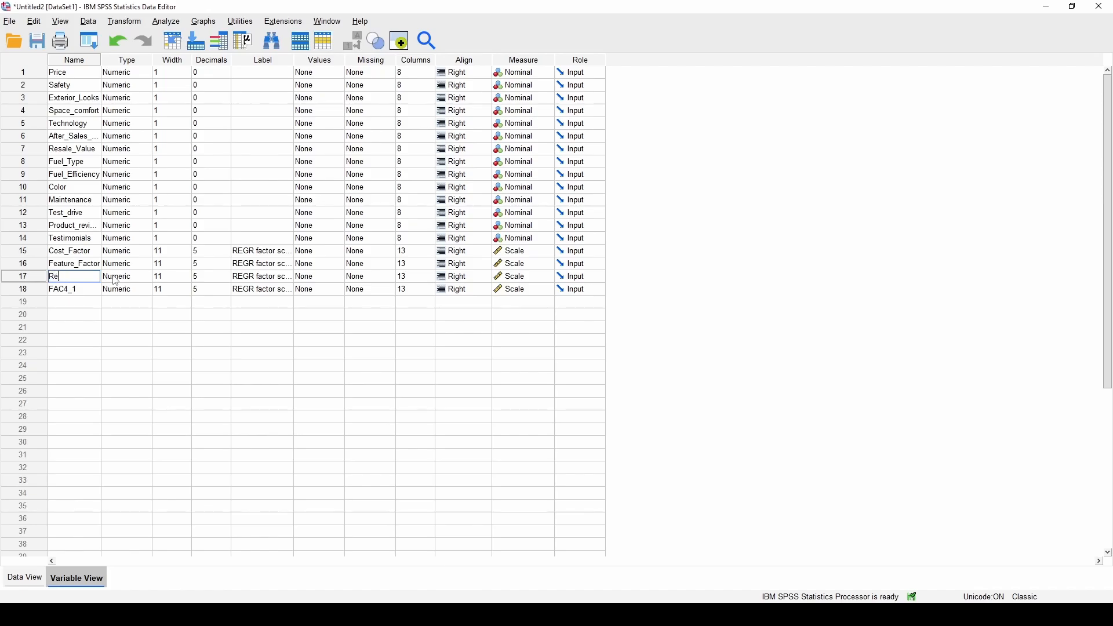
pyautogui.click(86, 288)
pyautogui.hotkey('ctrl', 'a')
pyautogui.write('Look')
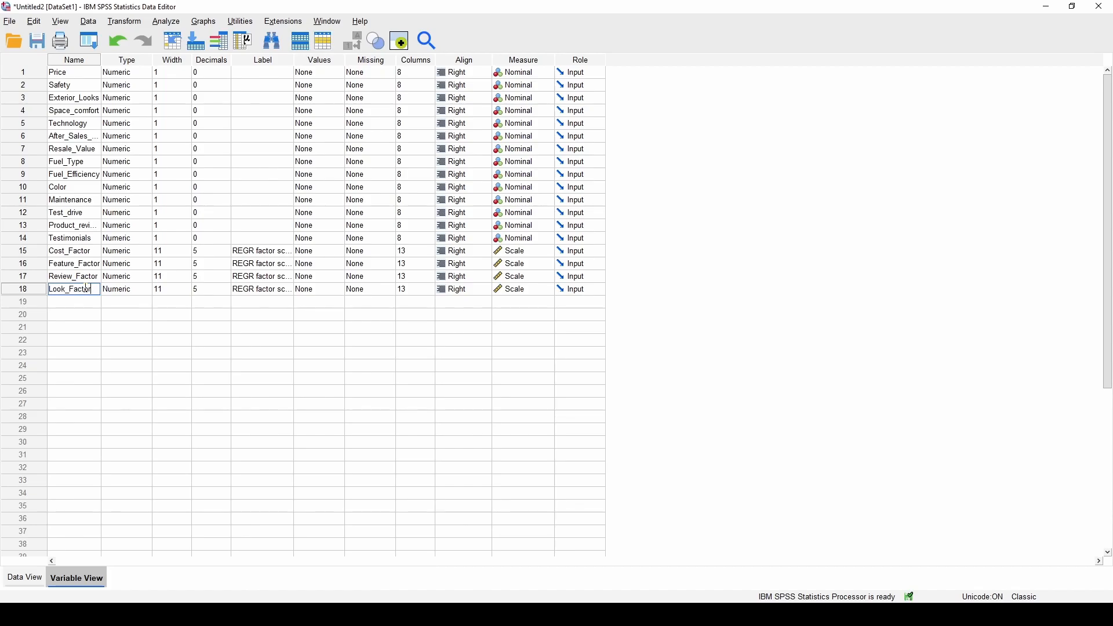
# Start editing the Cost_Factor variable label in its Label cell
pyautogui.doubleClick(256, 252)
pyautogui.doubleClick(271, 251)
pyautogui.press('End')
pyautogui.click(279, 264)
pyautogui.click(270, 249)
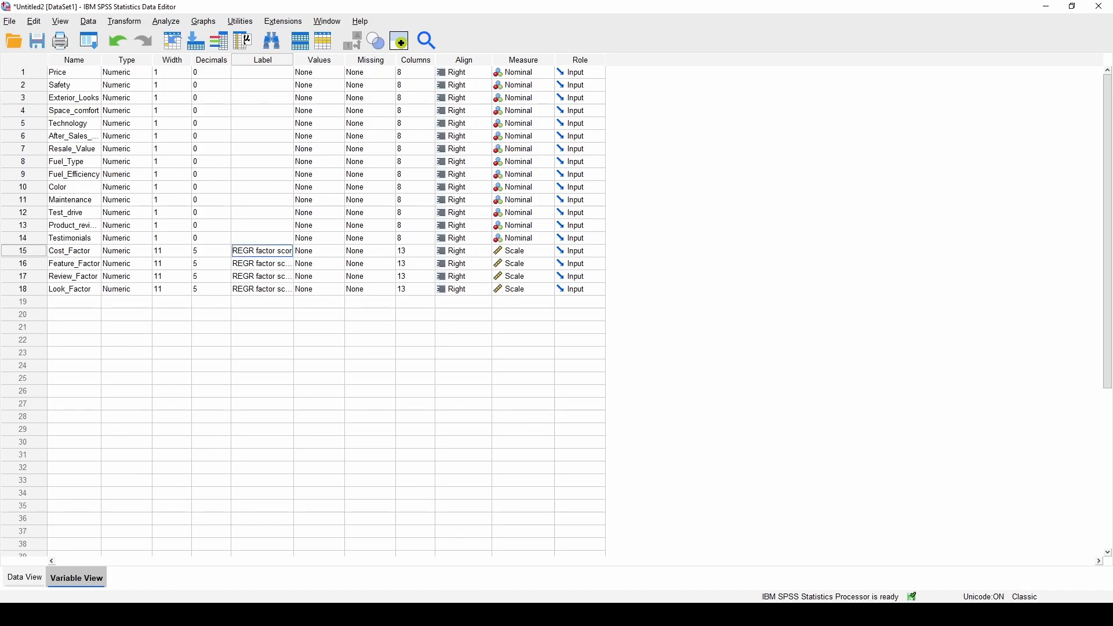
pyautogui.click(157, 615)
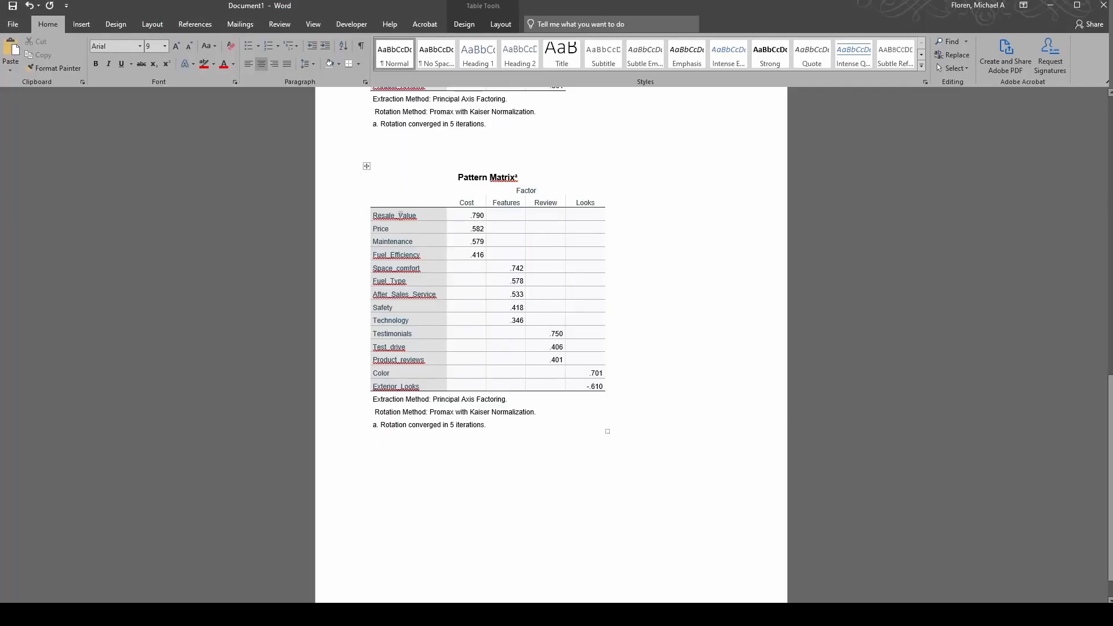
# Replace Cost_Factor's REGR label with 'Factor score with resale value, price, maintainance, and fuel efficiency…'
pyautogui.hotkey('alt', 'Tab')
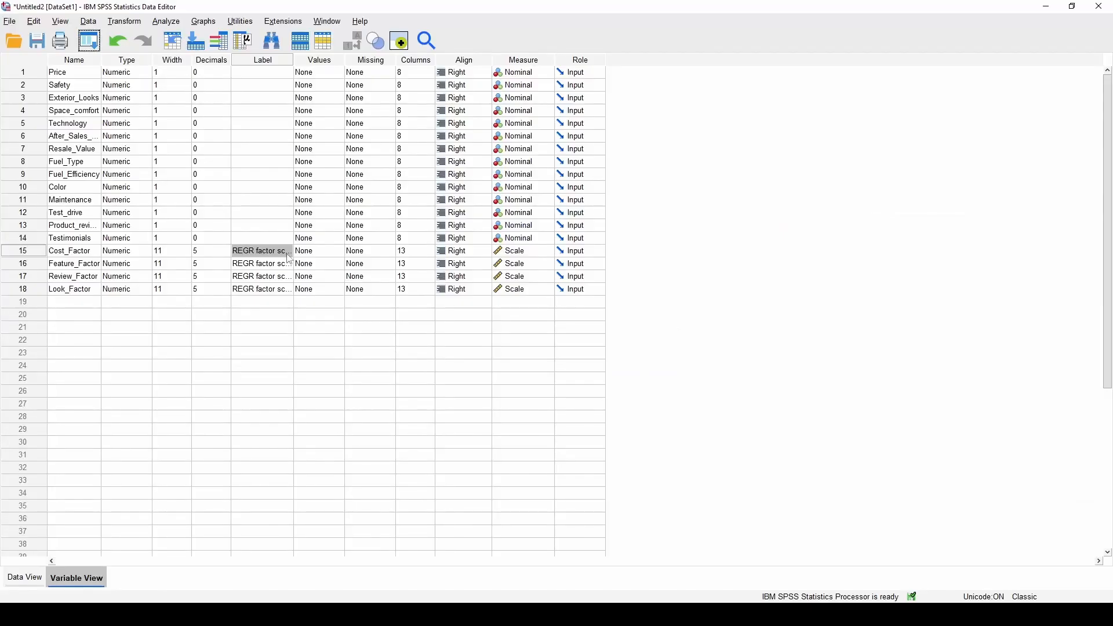
pyautogui.doubleClick(266, 251)
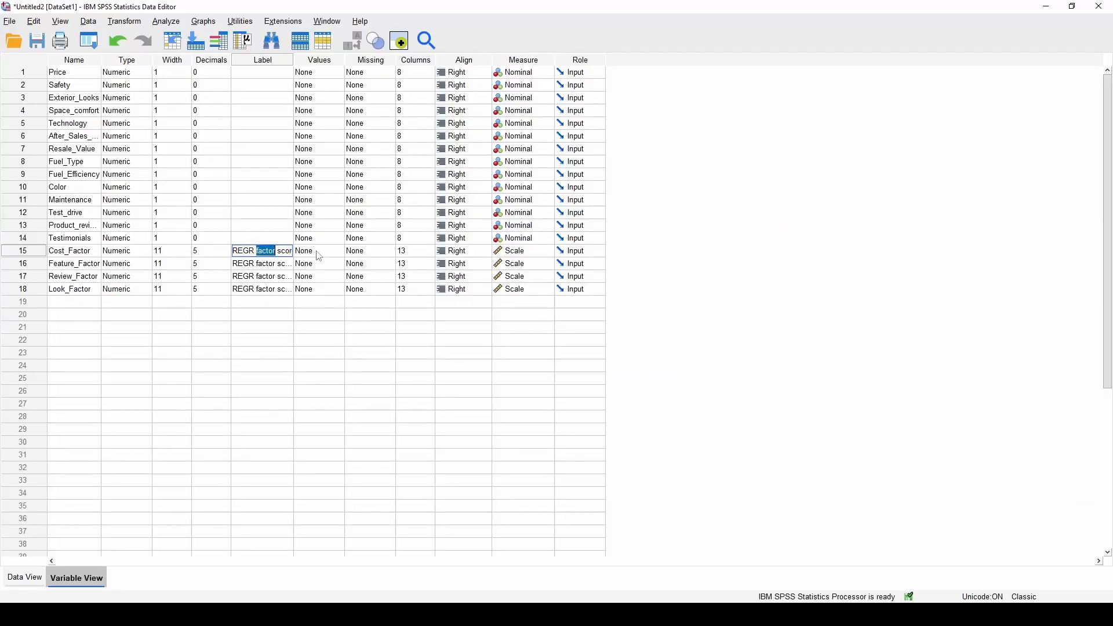
pyautogui.hotkey('ctrl', 'a')
pyautogui.write('Fac')
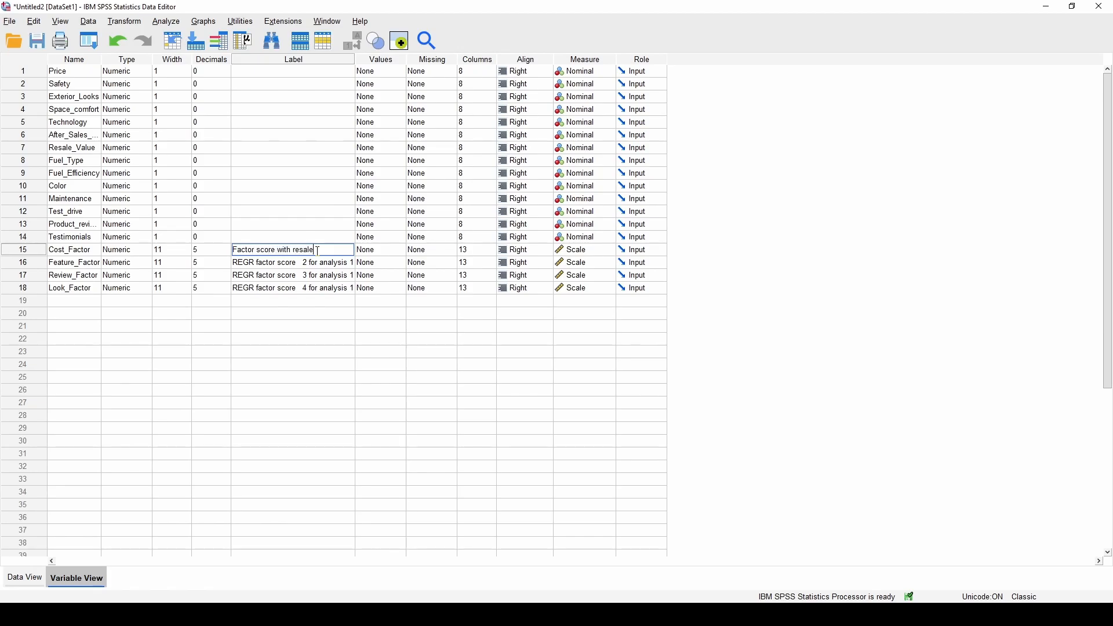
pyautogui.write('tor score with resale value, price ')
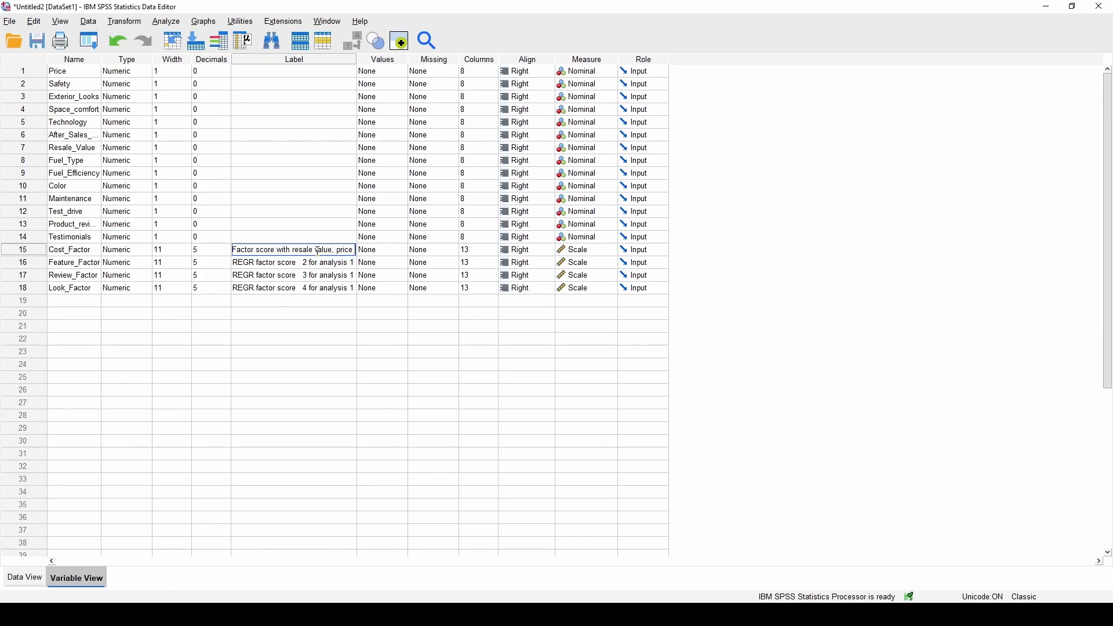
pyautogui.write(', mai')
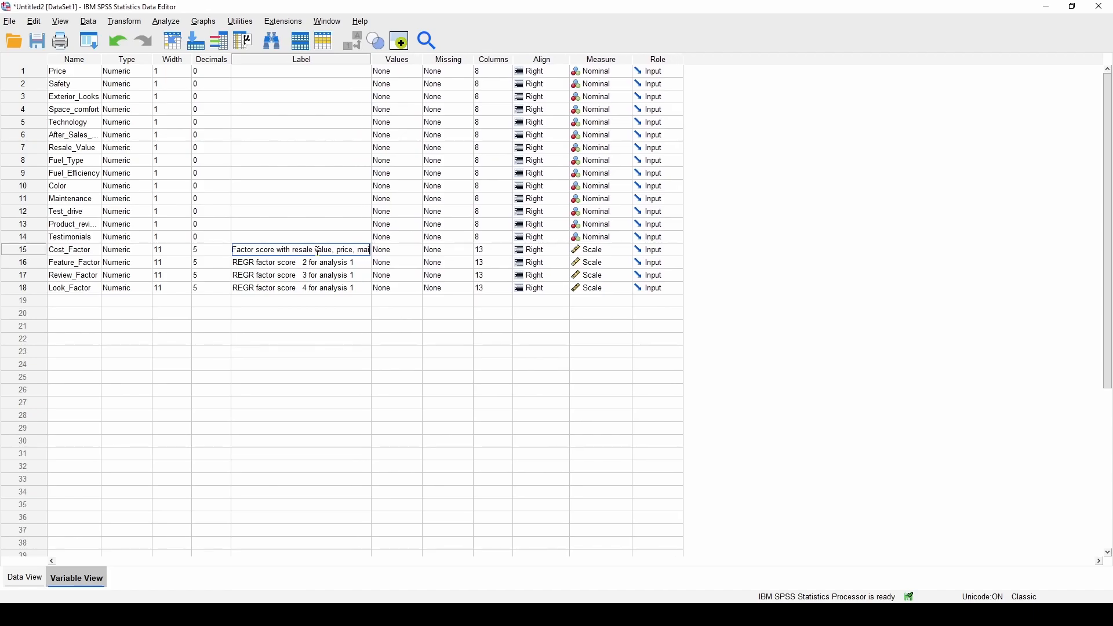
pyautogui.write('ntainance')
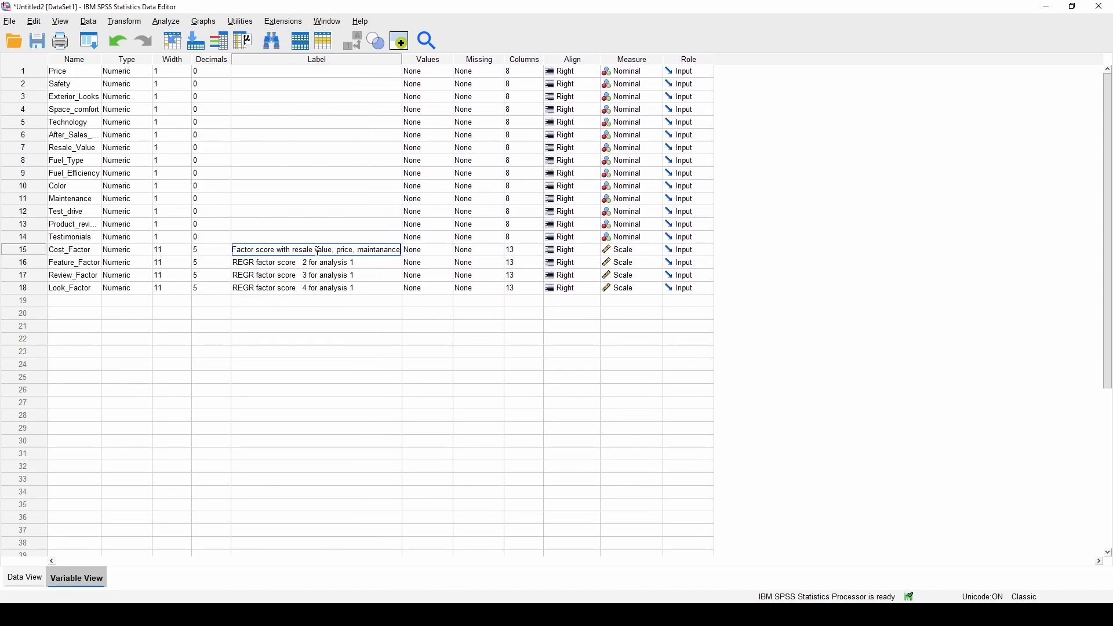
pyautogui.write(', and fuel')
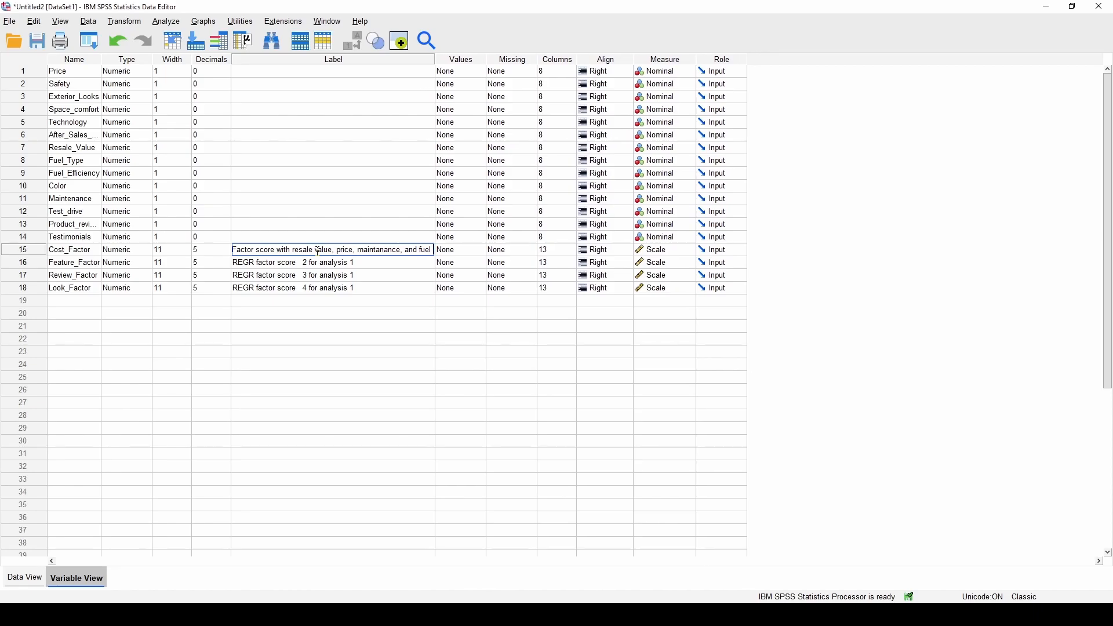
pyautogui.write(' efficiency')
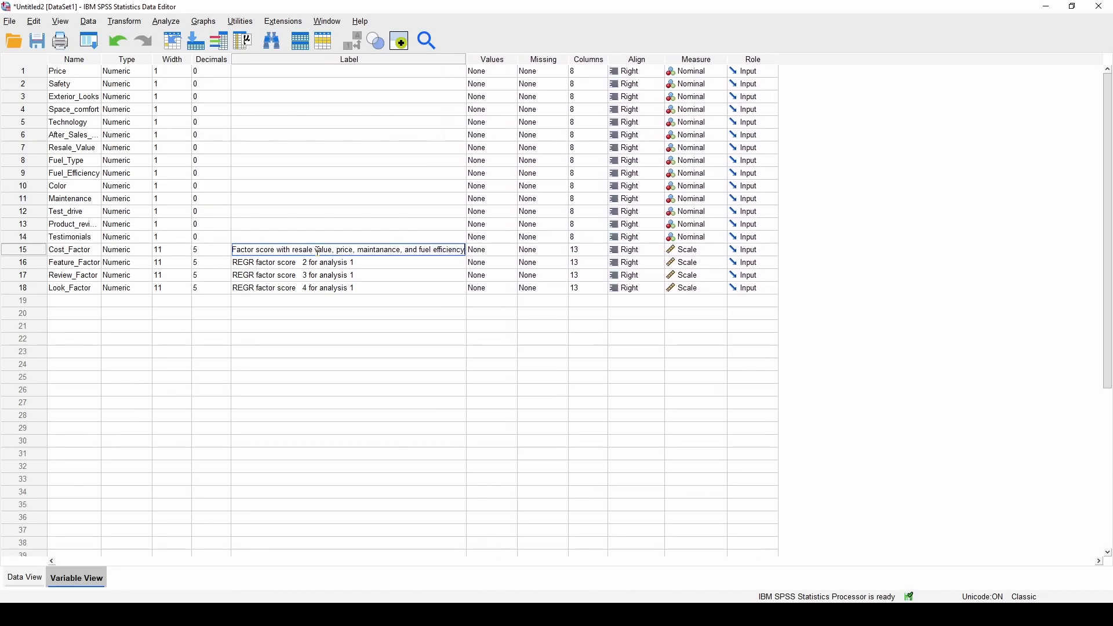
pyautogui.write(' (as main cont')
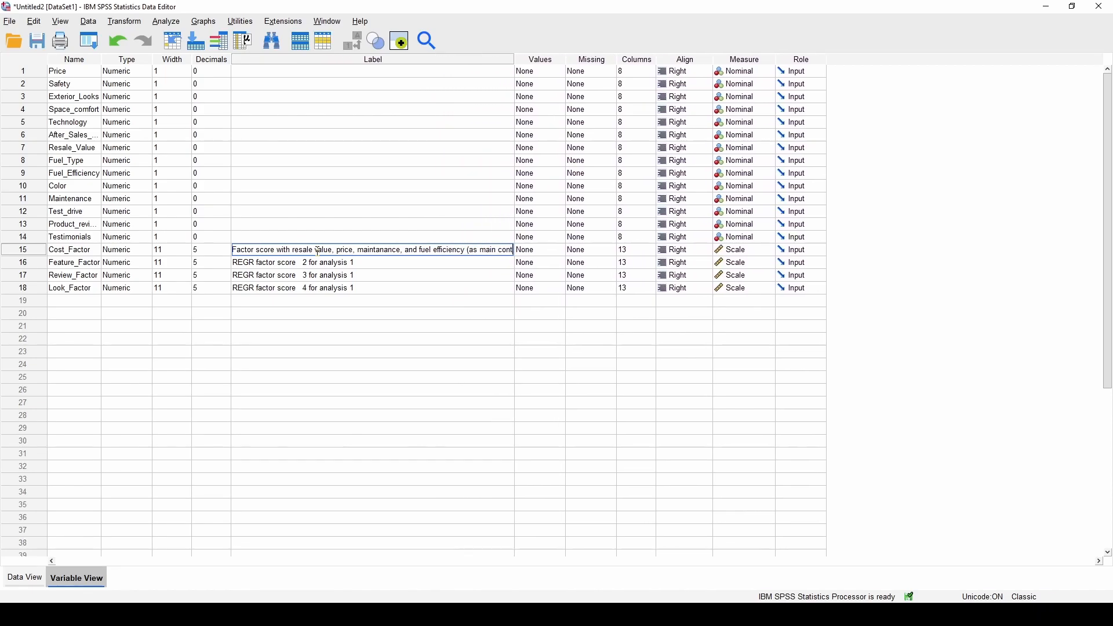
pyautogui.write('ributors)')
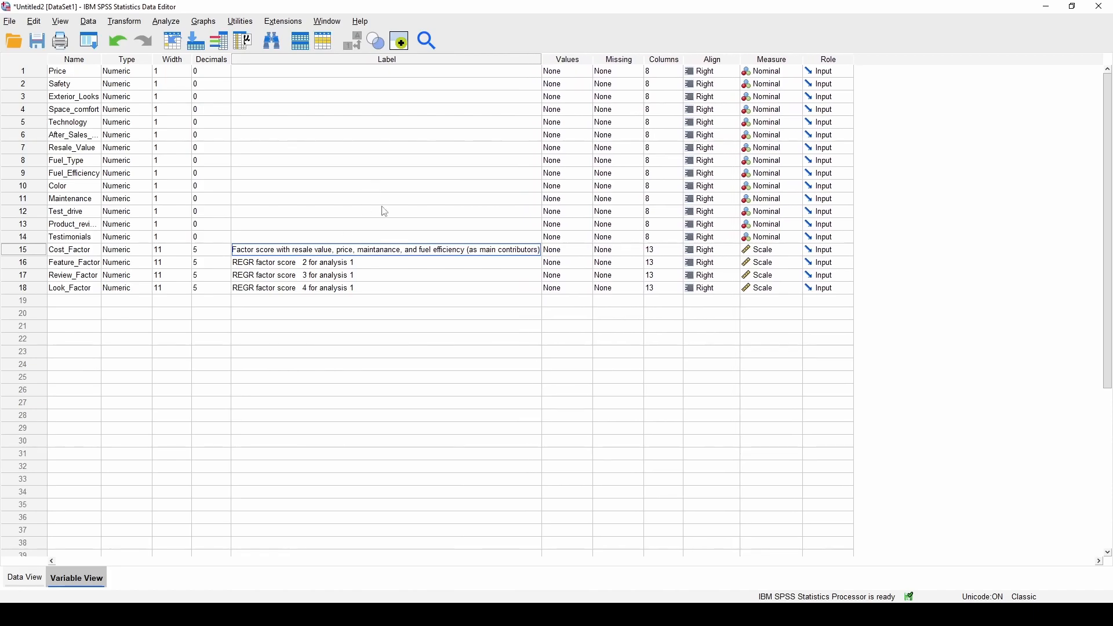
# Commit the Cost_Factor label and highlight the Cost loadings .790 to .416 in Word
pyautogui.click(34, 577)
pyautogui.hotkey('alt', 'Tab')
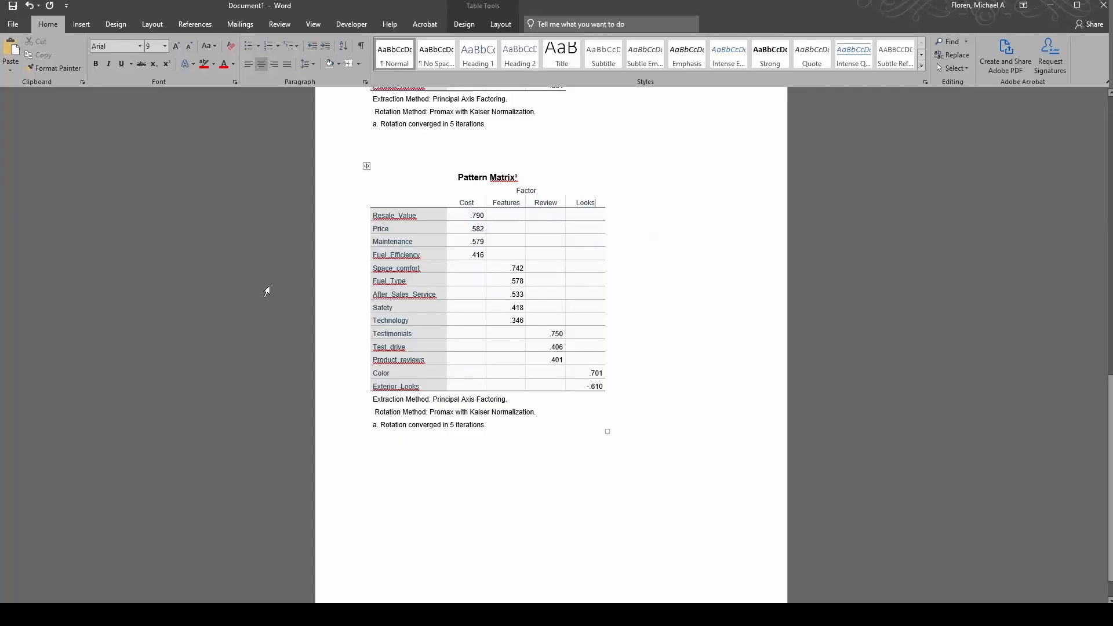
pyautogui.click(490, 251)
pyautogui.moveTo(459, 216); pyautogui.dragTo(466, 256)
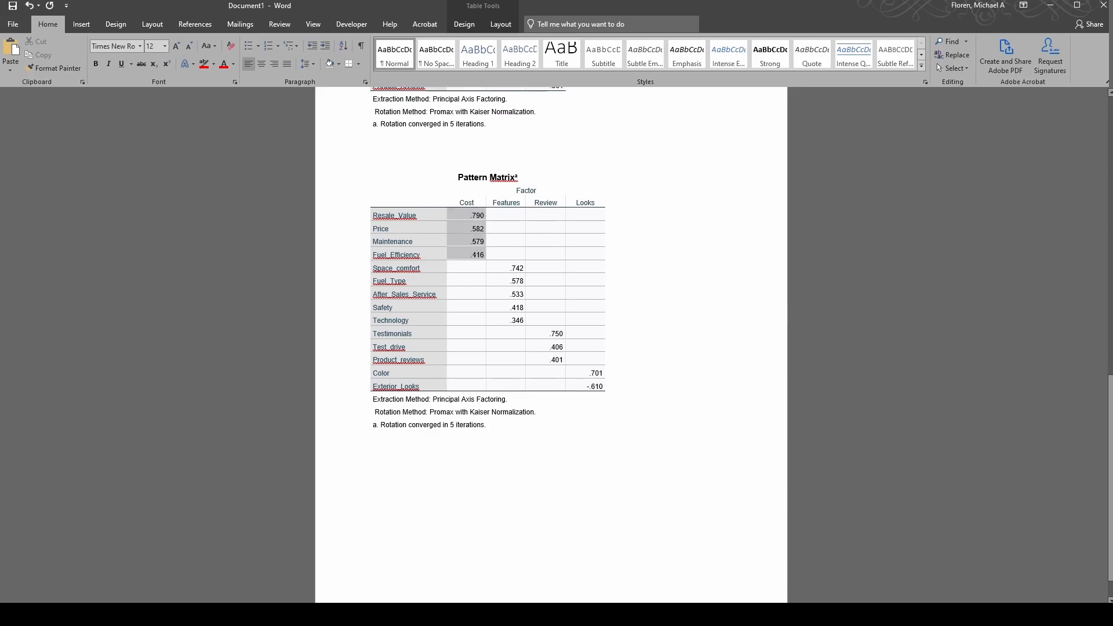
pyautogui.click(461, 256)
# Reselect the Cost column down through Technology, then return to the SPSS data grid
pyautogui.click(482, 253)
pyautogui.moveTo(479, 252)
pyautogui.mouseDown()
pyautogui.moveTo(463, 219)
pyautogui.moveTo(481, 259)
pyautogui.mouseUp()
pyautogui.click(460, 218)
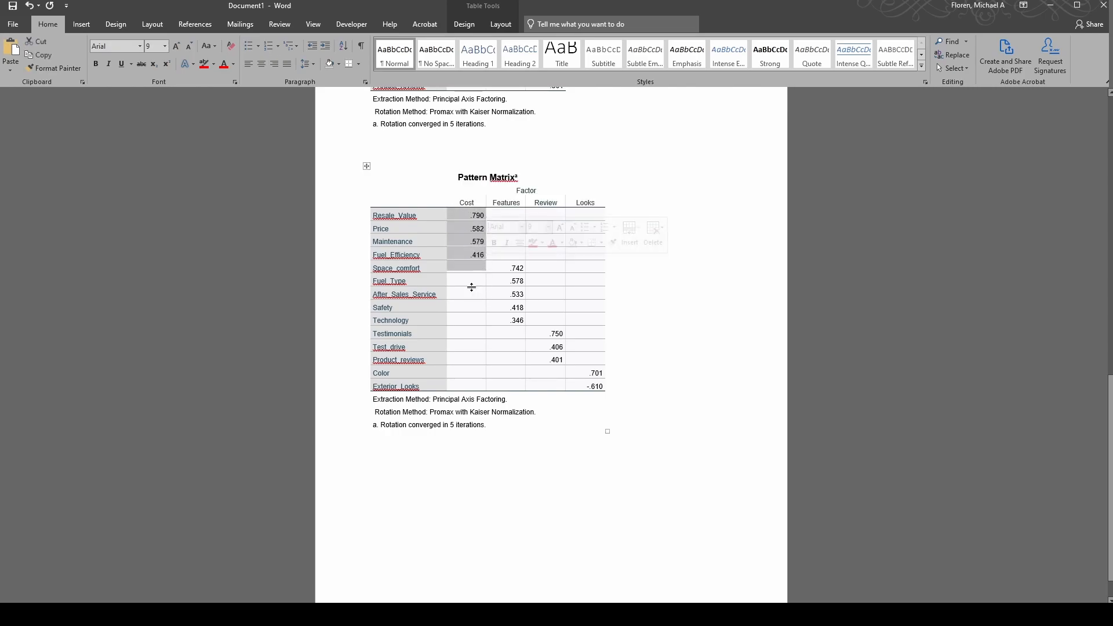
pyautogui.click(469, 254)
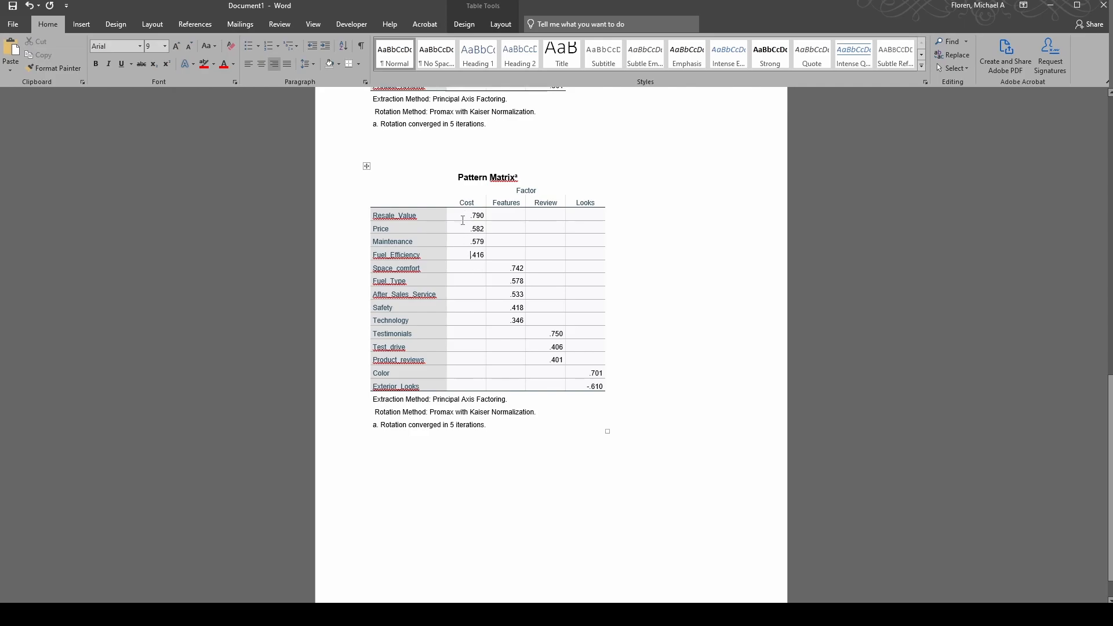
pyautogui.moveTo(463, 213); pyautogui.dragTo(464, 265)
pyautogui.click(479, 385)
pyautogui.click(464, 265)
pyautogui.hotkey('alt', 'Tab')
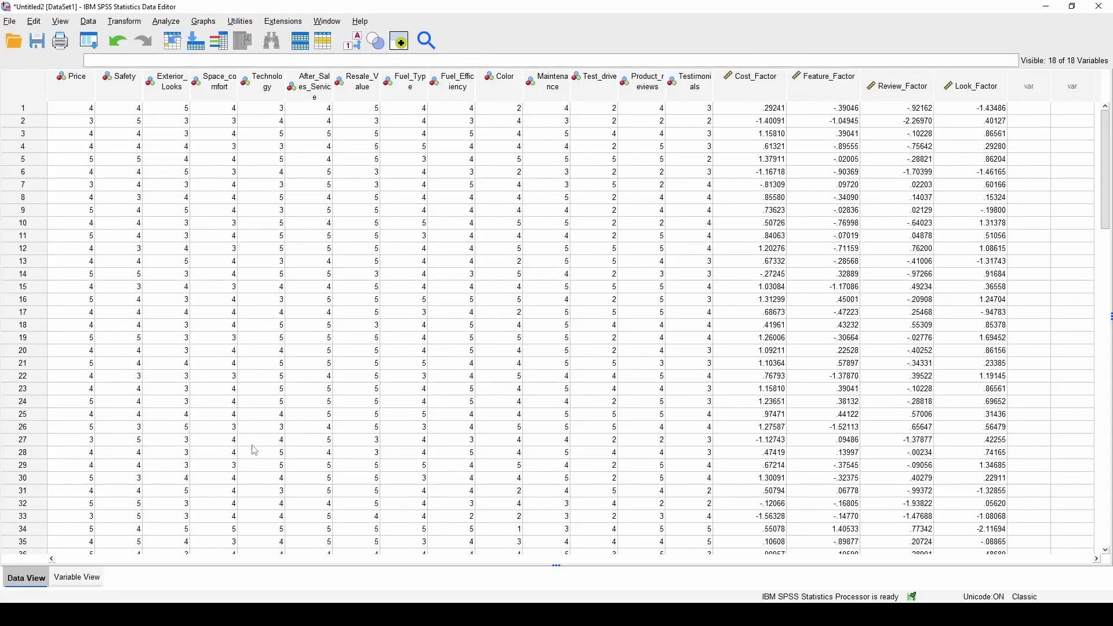
pyautogui.click(90, 582)
pyautogui.doubleClick(489, 256)
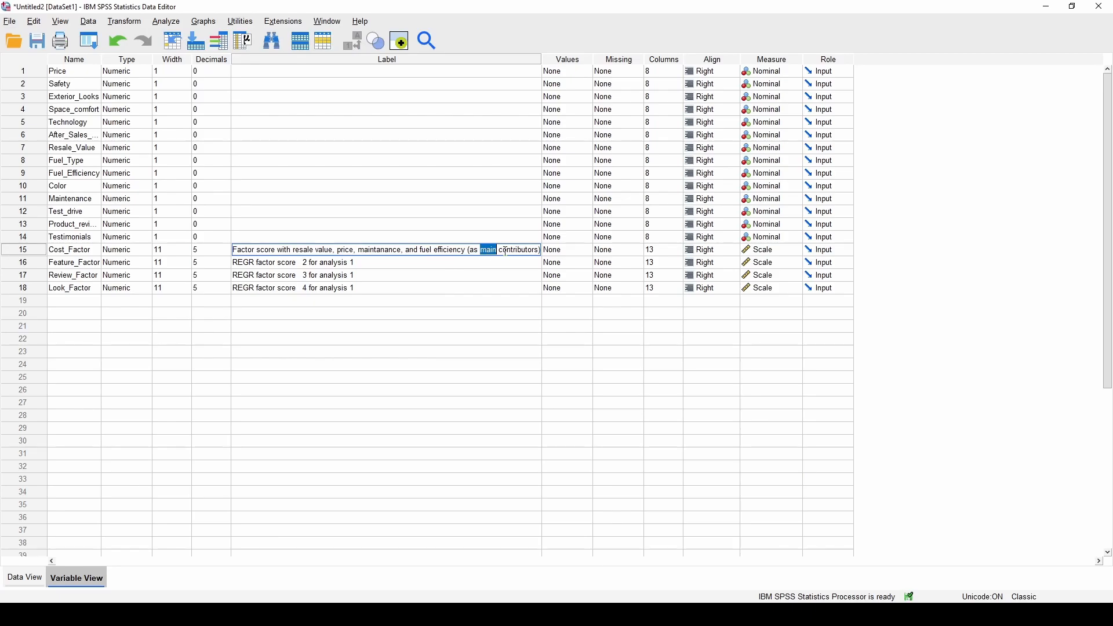
pyautogui.moveTo(498, 251); pyautogui.dragTo(284, 242)
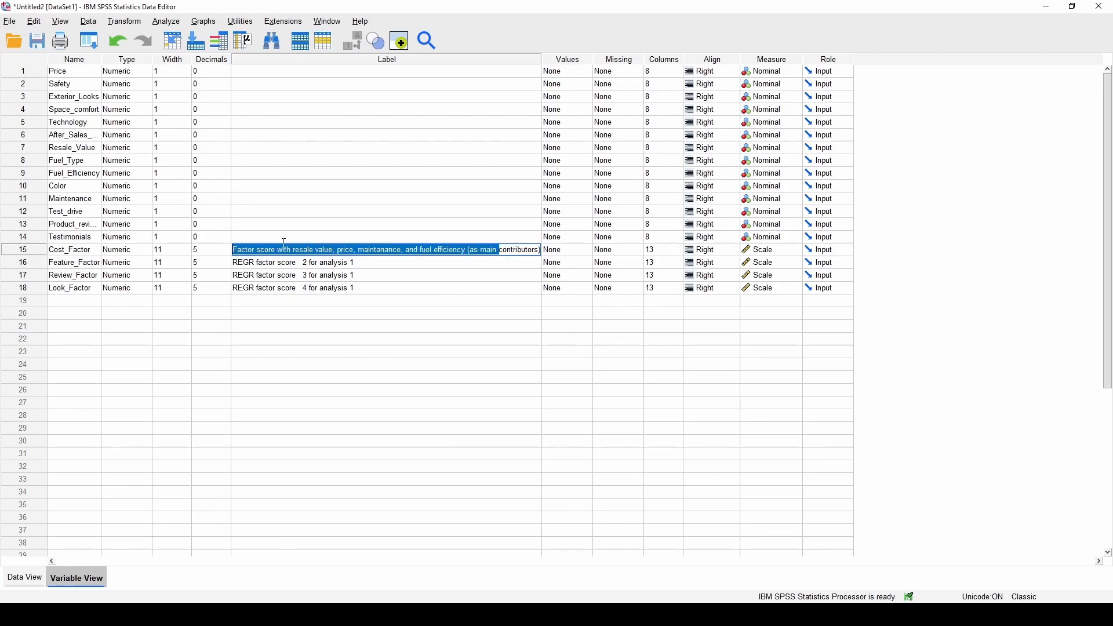
pyautogui.click(281, 273)
pyautogui.click(278, 313)
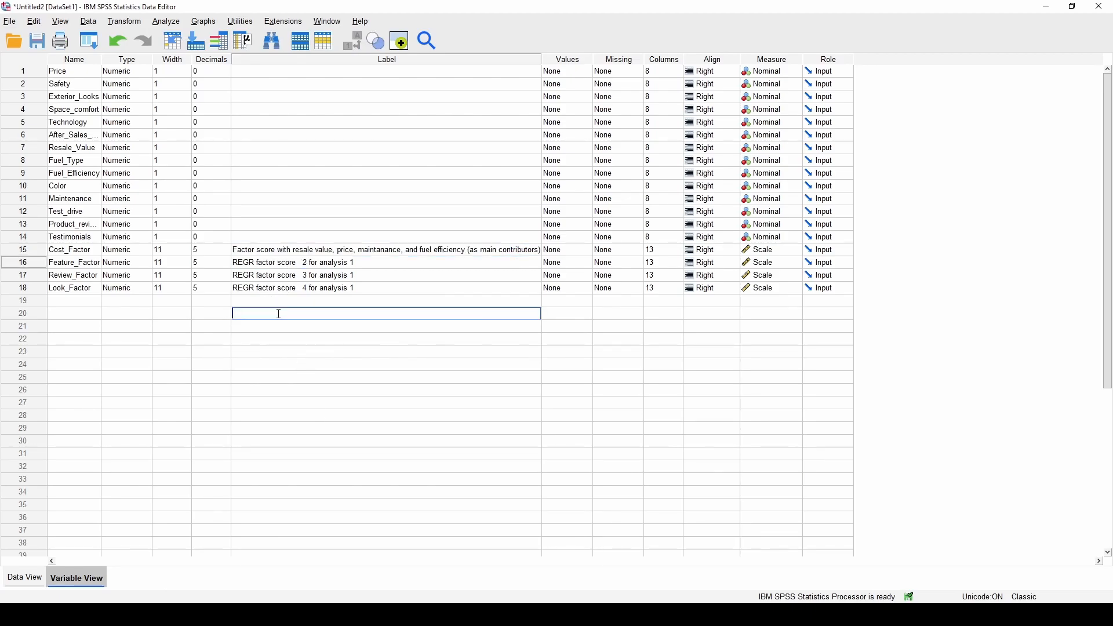
pyautogui.click(25, 578)
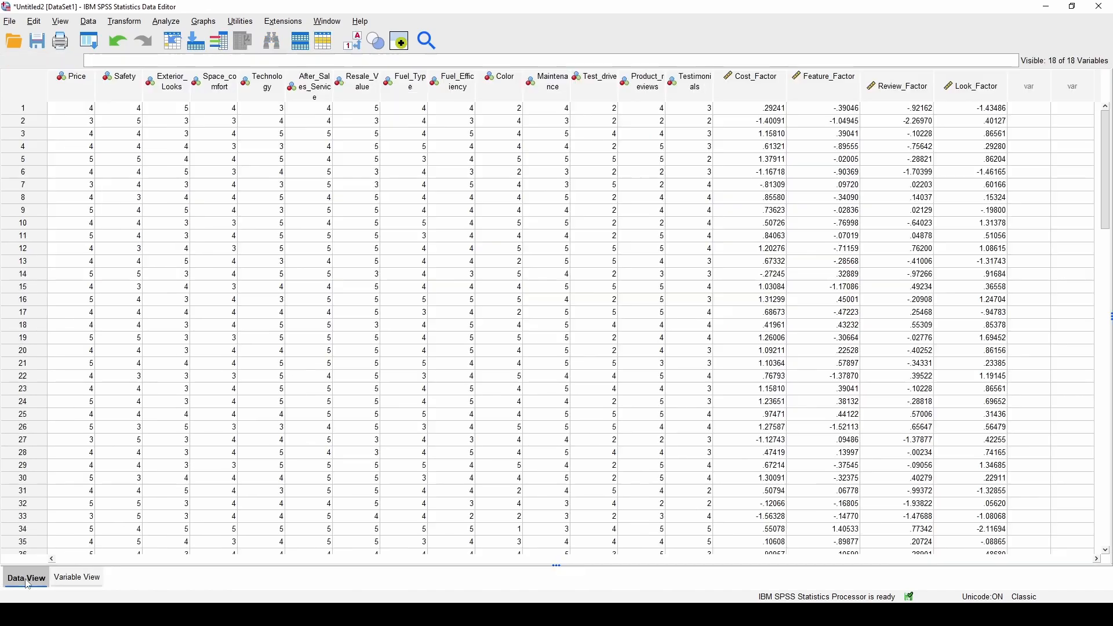
pyautogui.click(166, 22)
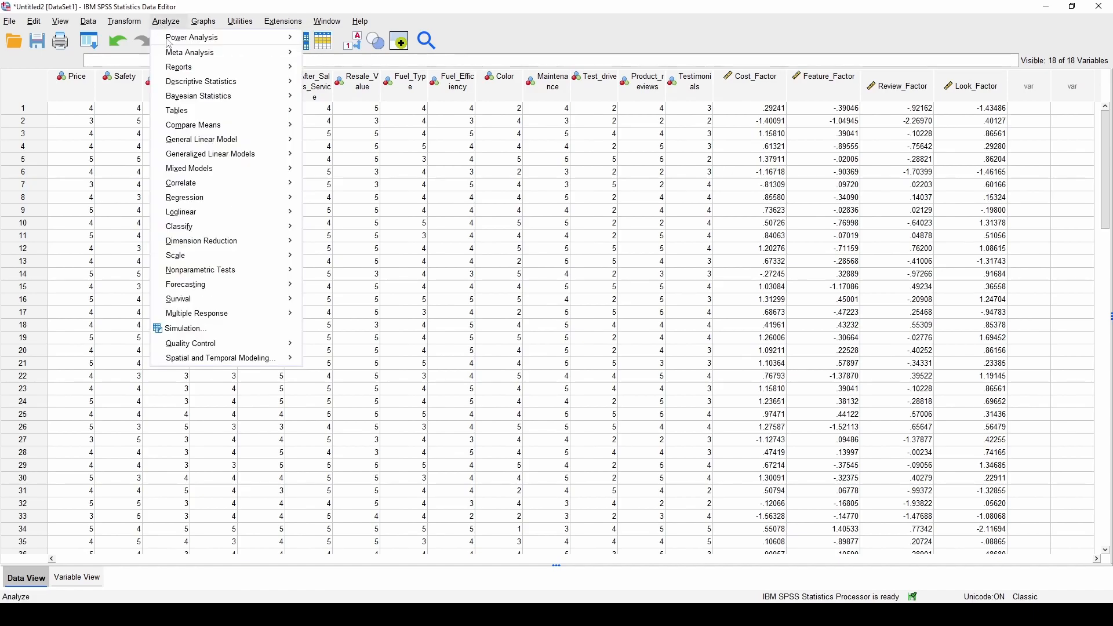
pyautogui.click(364, 150)
pyautogui.moveTo(68, 84); pyautogui.dragTo(704, 88)
pyautogui.click(701, 88)
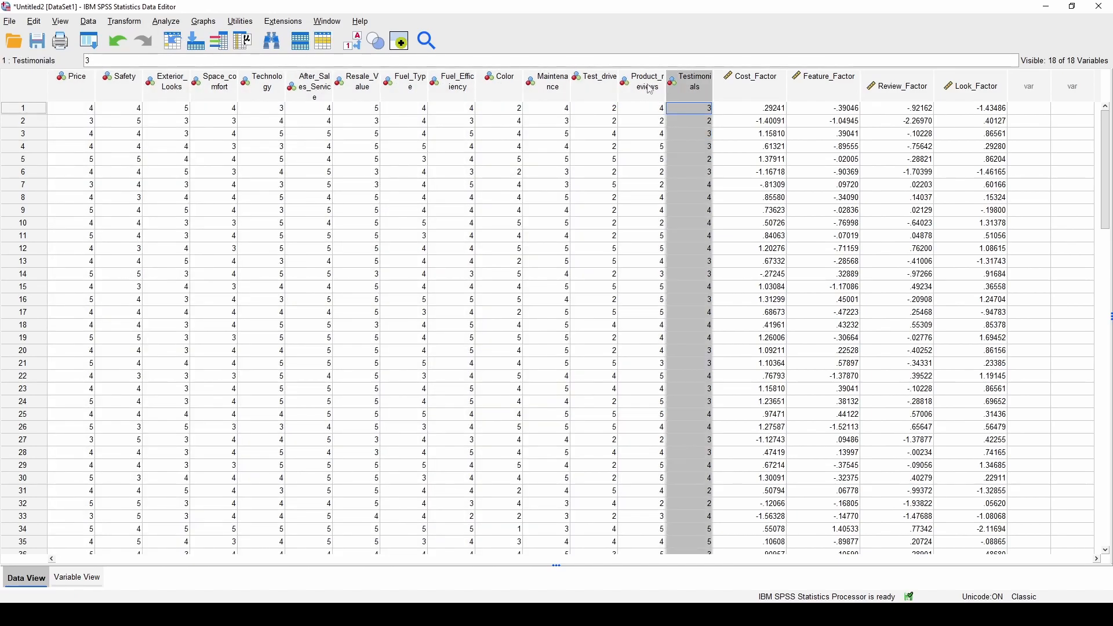
pyautogui.click(90, 88)
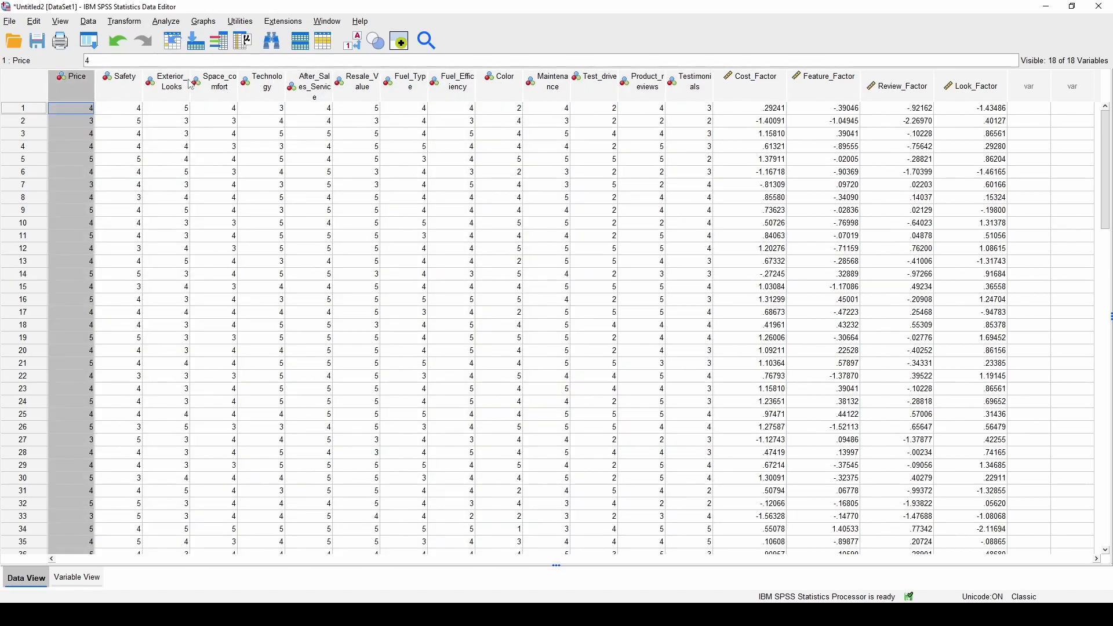
pyautogui.keyDown('shift'); pyautogui.click(695, 93); pyautogui.keyUp('shift')
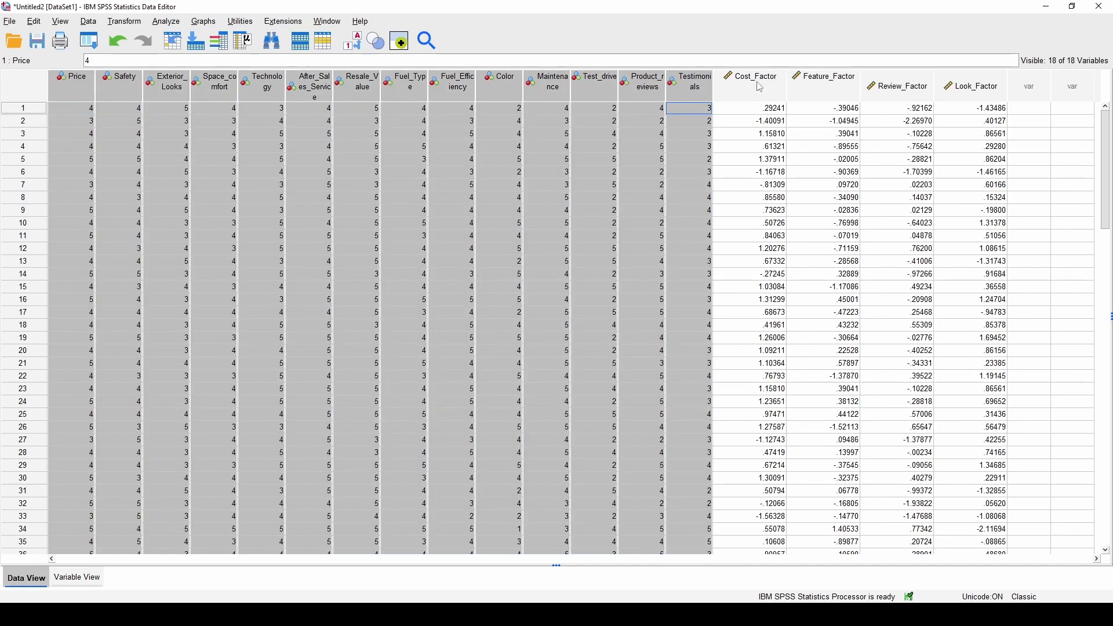
pyautogui.click(762, 92)
pyautogui.click(889, 91)
pyautogui.click(980, 90)
pyautogui.click(927, 90)
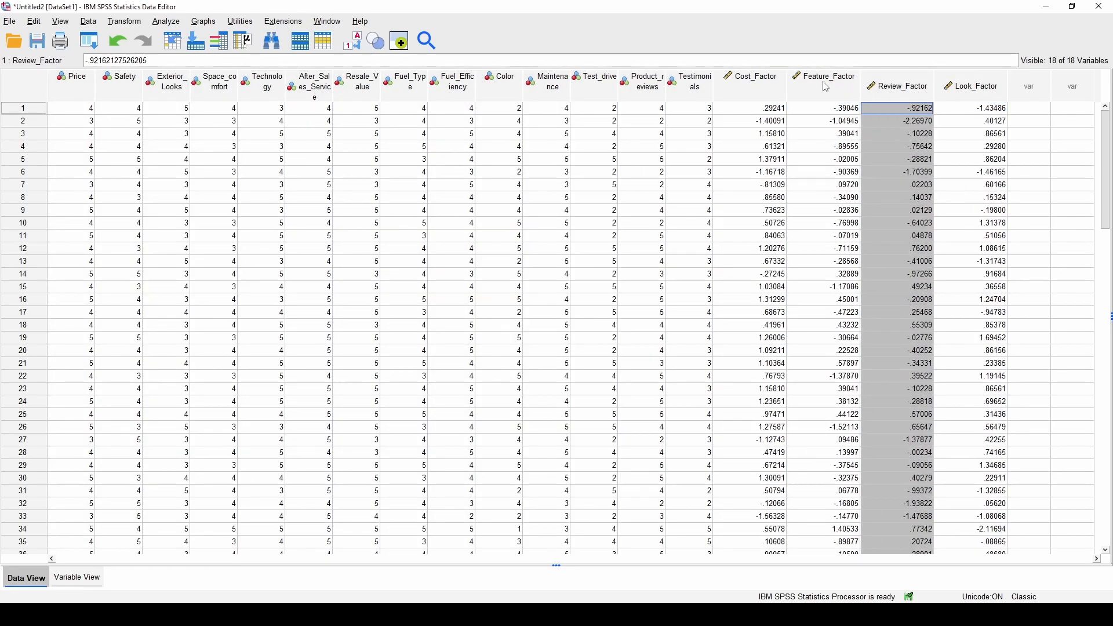
pyautogui.click(832, 88)
pyautogui.click(764, 85)
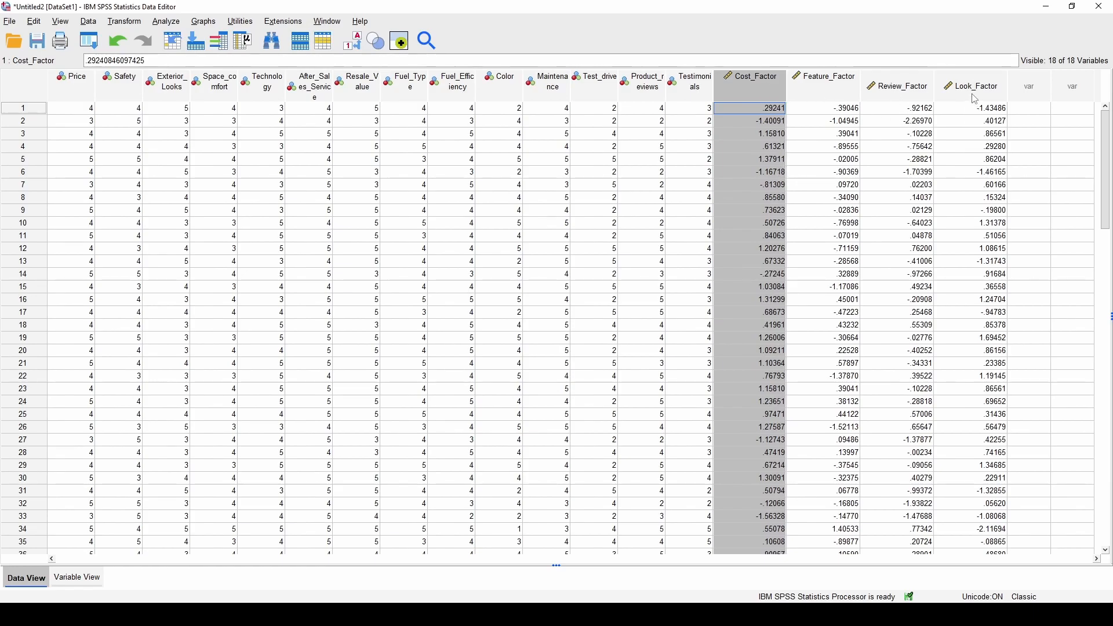
pyautogui.click(310, 146)
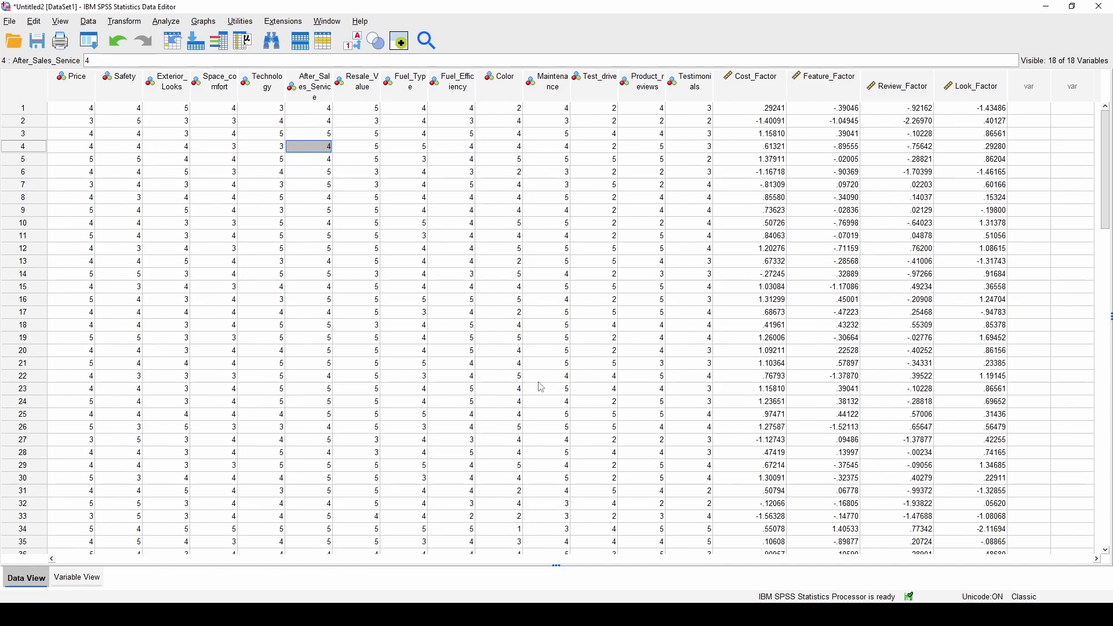
pyautogui.click(203, 22)
pyautogui.moveTo(180, 22)
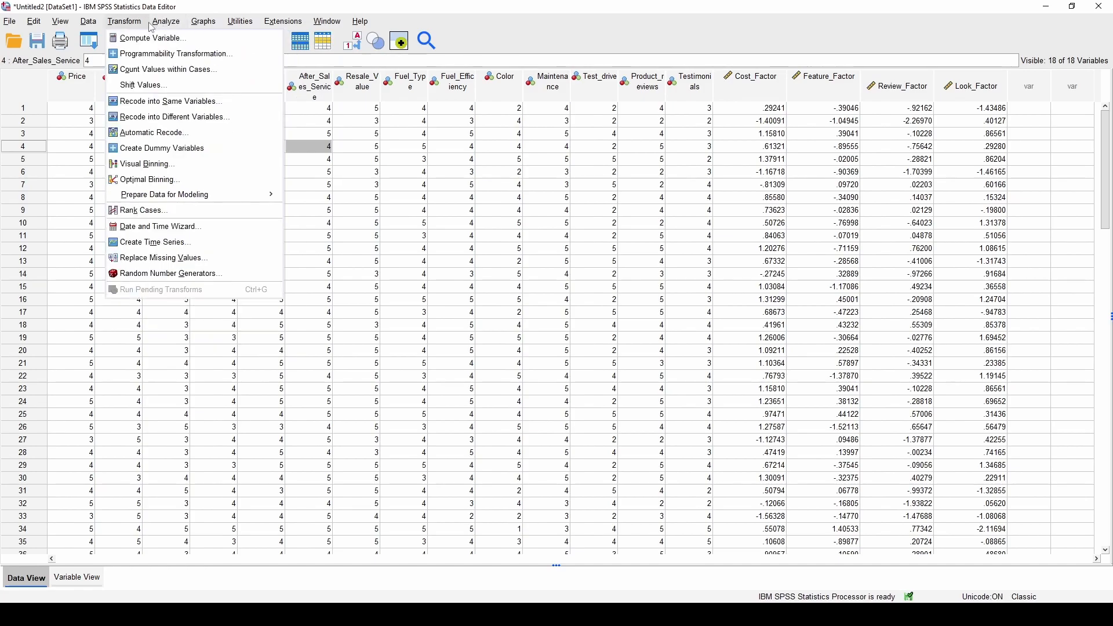
pyautogui.click(899, 146)
pyautogui.click(763, 80)
pyautogui.moveTo(843, 84); pyautogui.dragTo(946, 94)
pyautogui.click(988, 84)
pyautogui.click(924, 91)
pyautogui.click(973, 86)
pyautogui.click(898, 87)
pyautogui.click(816, 81)
pyautogui.click(766, 88)
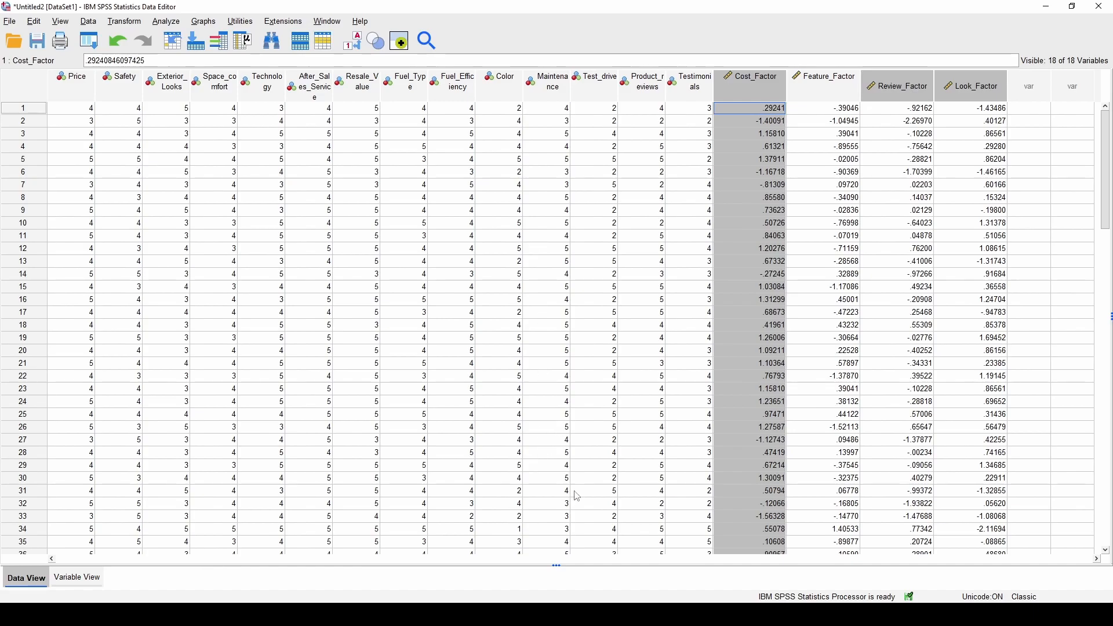
pyautogui.click(742, 265)
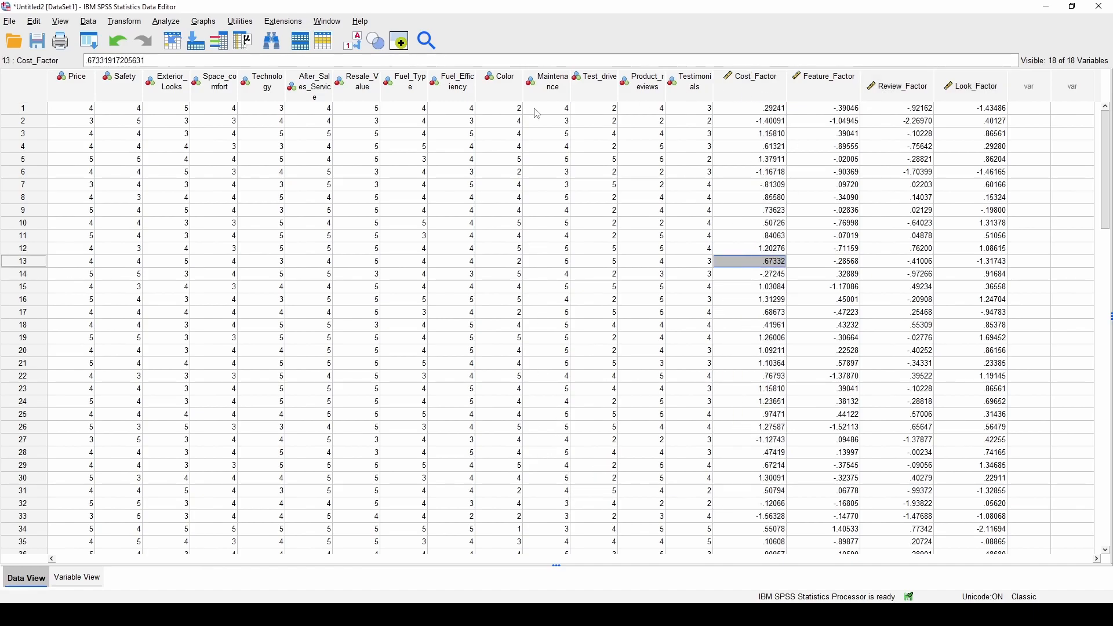
pyautogui.click(747, 85)
pyautogui.click(832, 88)
pyautogui.click(900, 88)
pyautogui.click(955, 85)
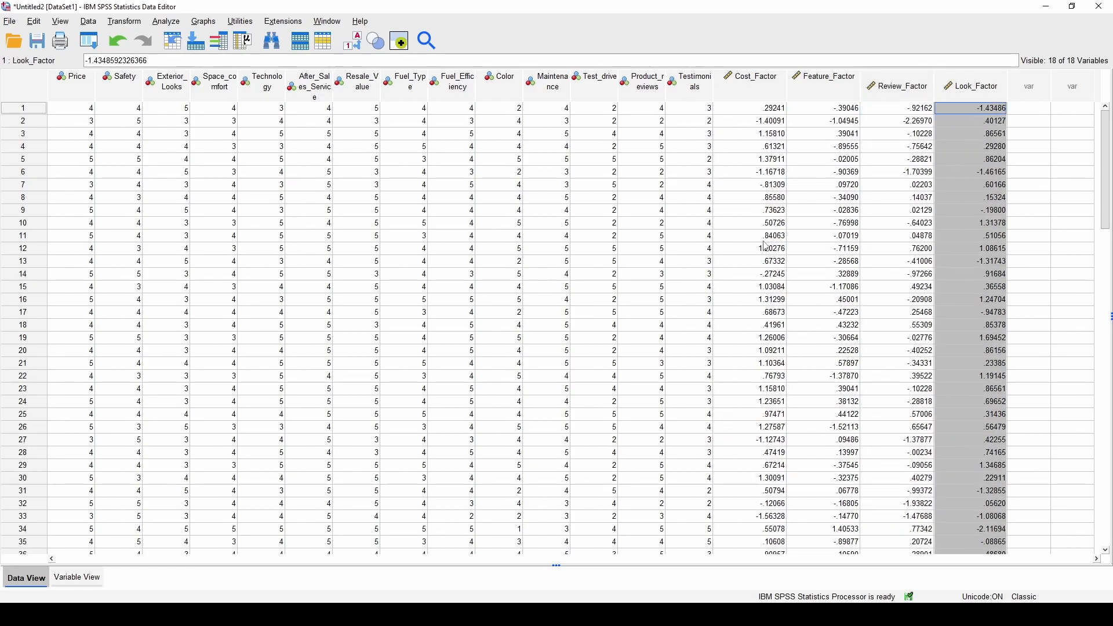
pyautogui.click(756, 84)
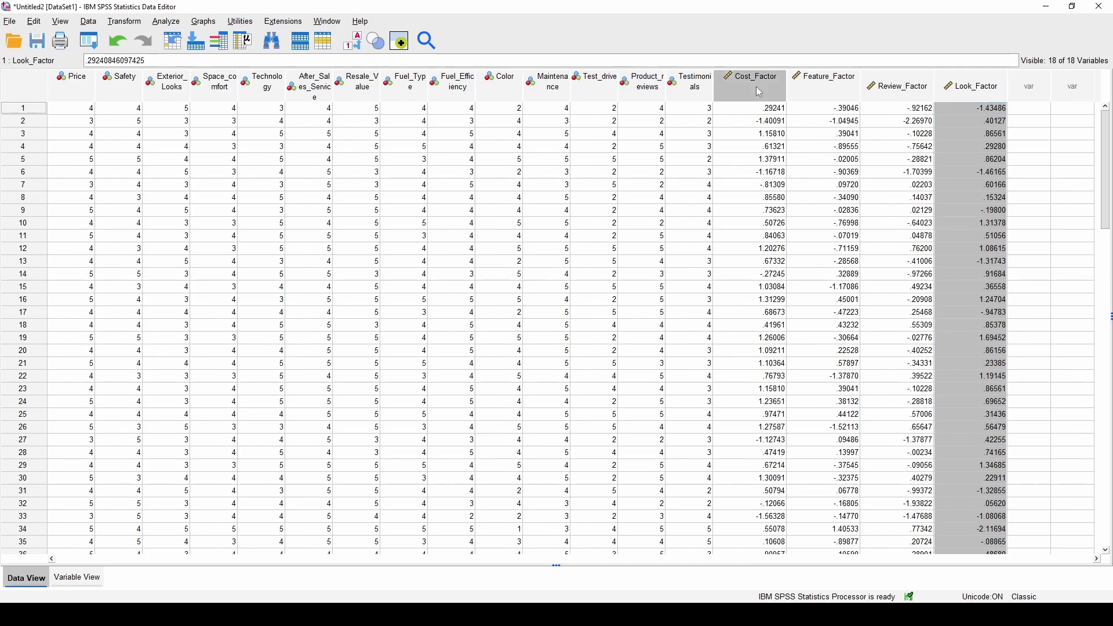
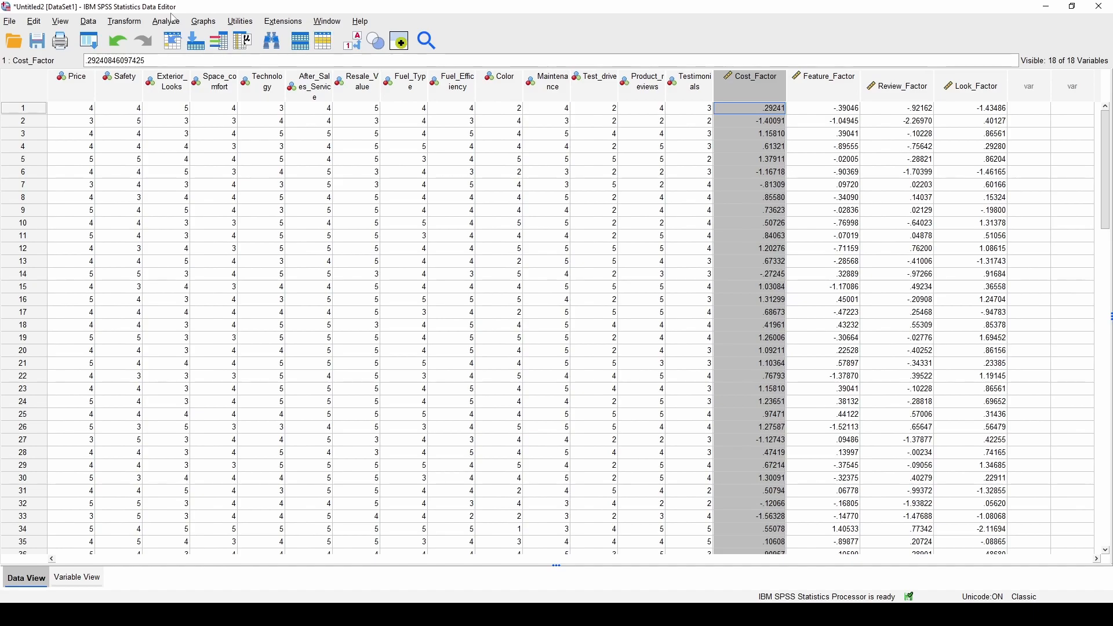
# Start a hierarchical cluster analysis with the four factor scores as clustering variables
pyautogui.click(169, 21)
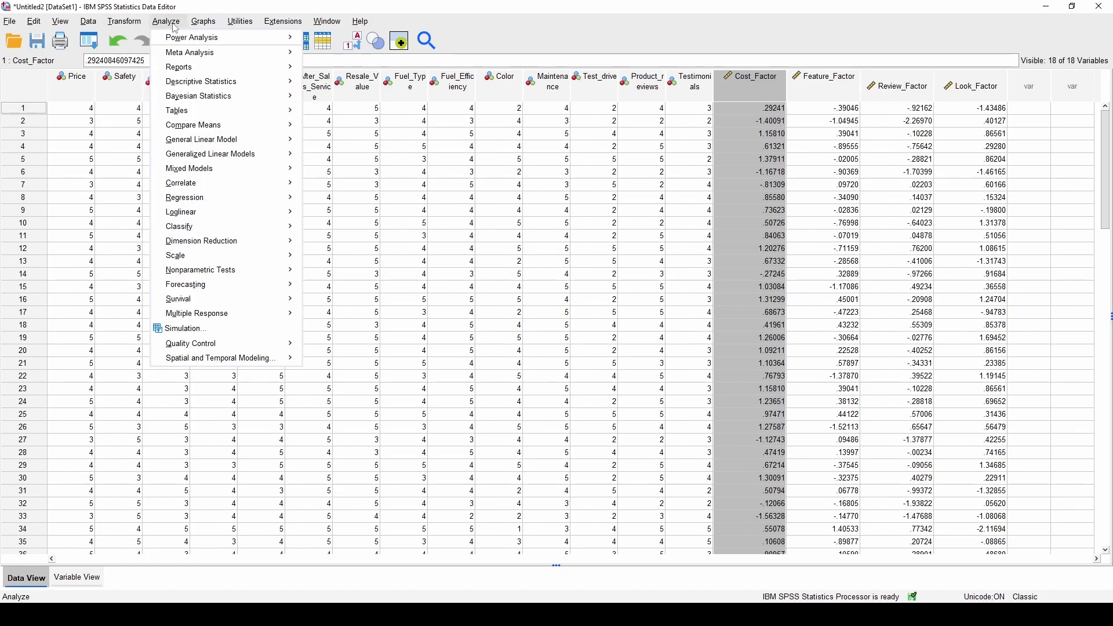
pyautogui.moveTo(253, 232)
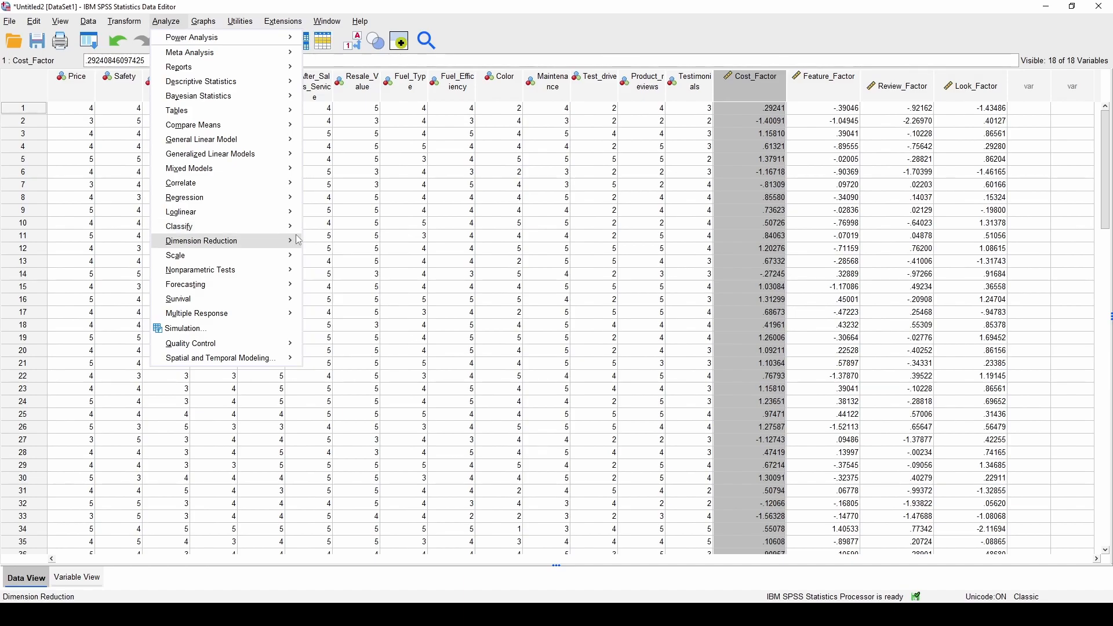
pyautogui.click(350, 264)
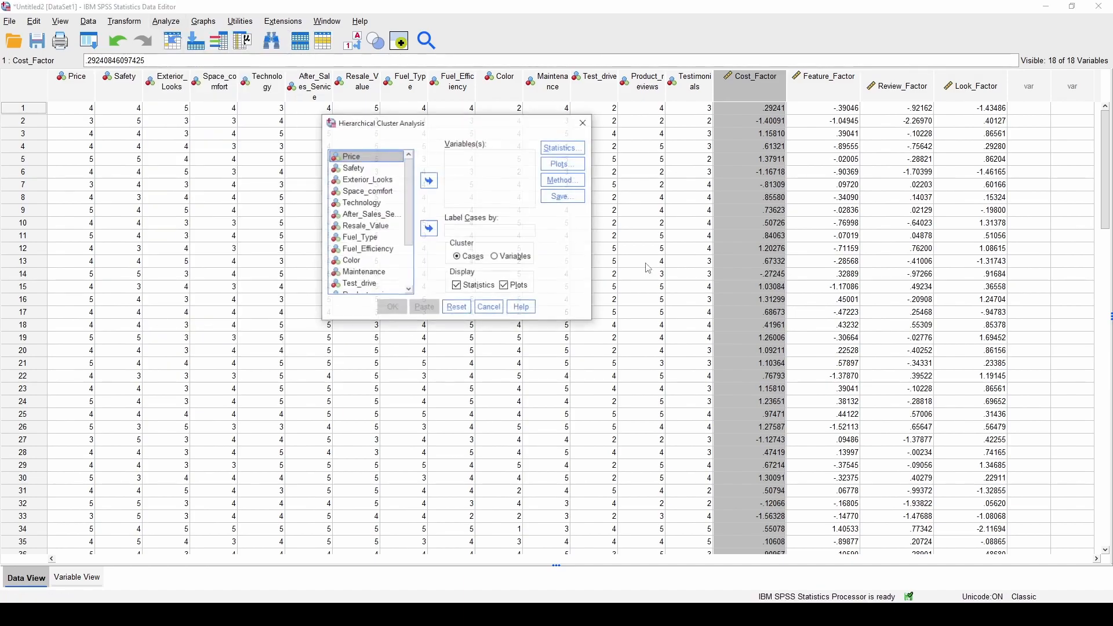
pyautogui.scroll(-2, 386, 281)
pyautogui.click(371, 254)
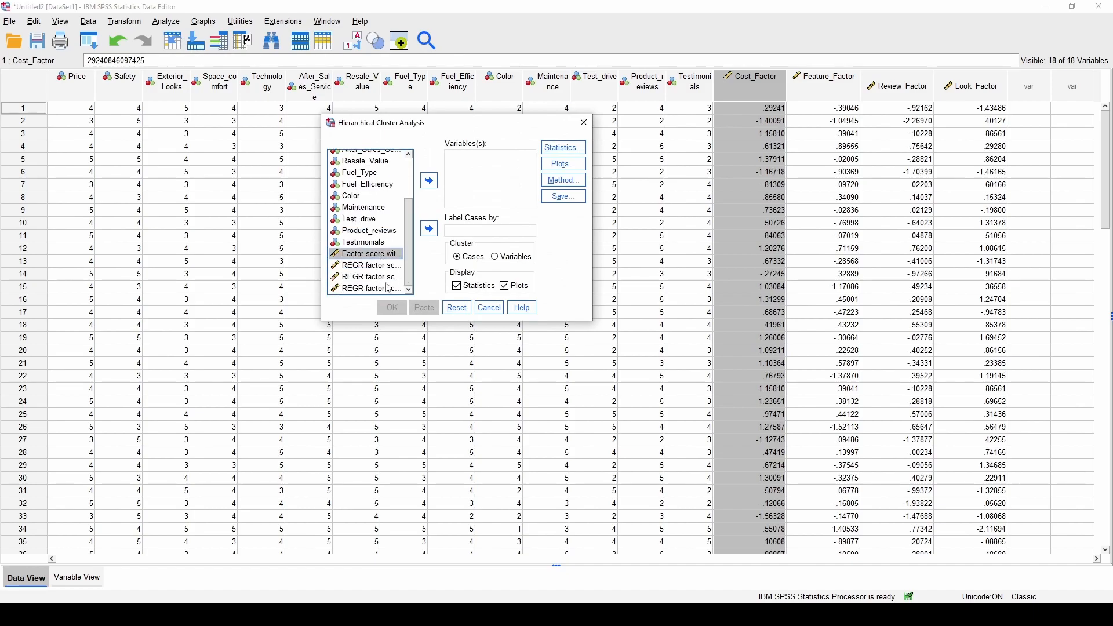
pyautogui.keyDown('shift'); pyautogui.click(371, 288); pyautogui.keyUp('shift')
pyautogui.click(429, 181)
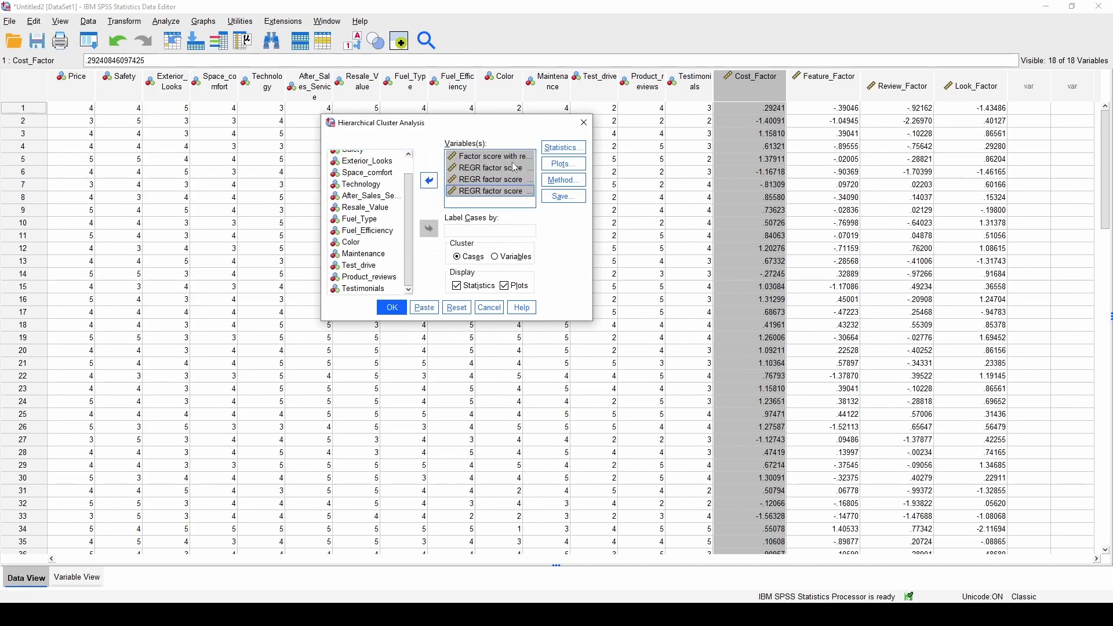
# Request a dendrogram plot and run the hierarchical cluster analysis
pyautogui.click(582, 164)
pyautogui.click(457, 129)
pyautogui.click(471, 310)
pyautogui.click(392, 307)
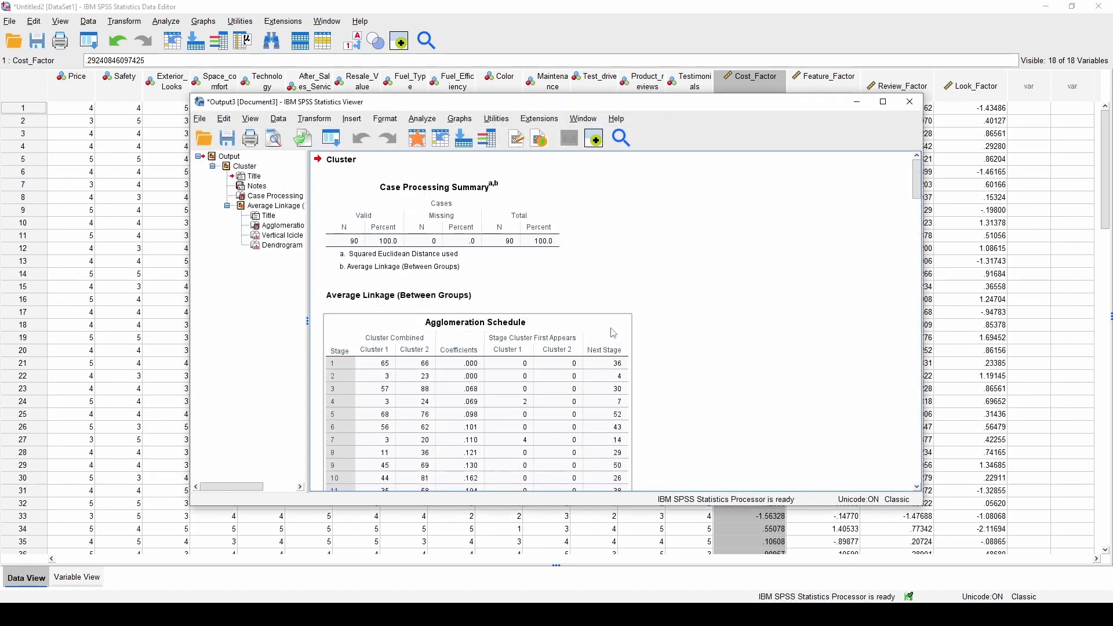
pyautogui.scroll(-5, 712, 324)
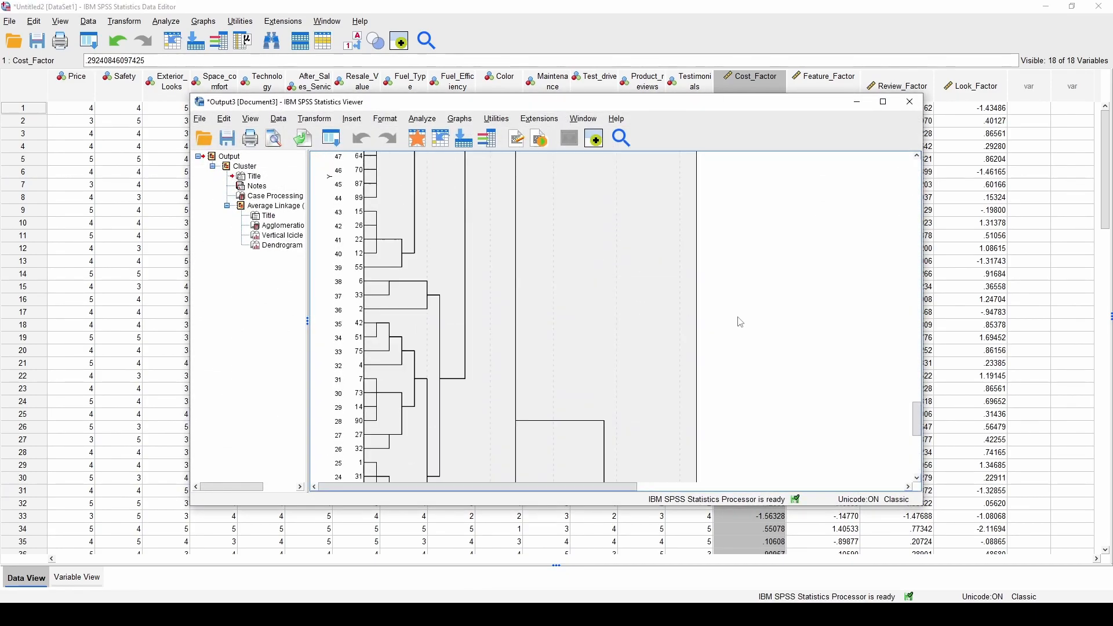
pyautogui.scroll(5, 649, 303)
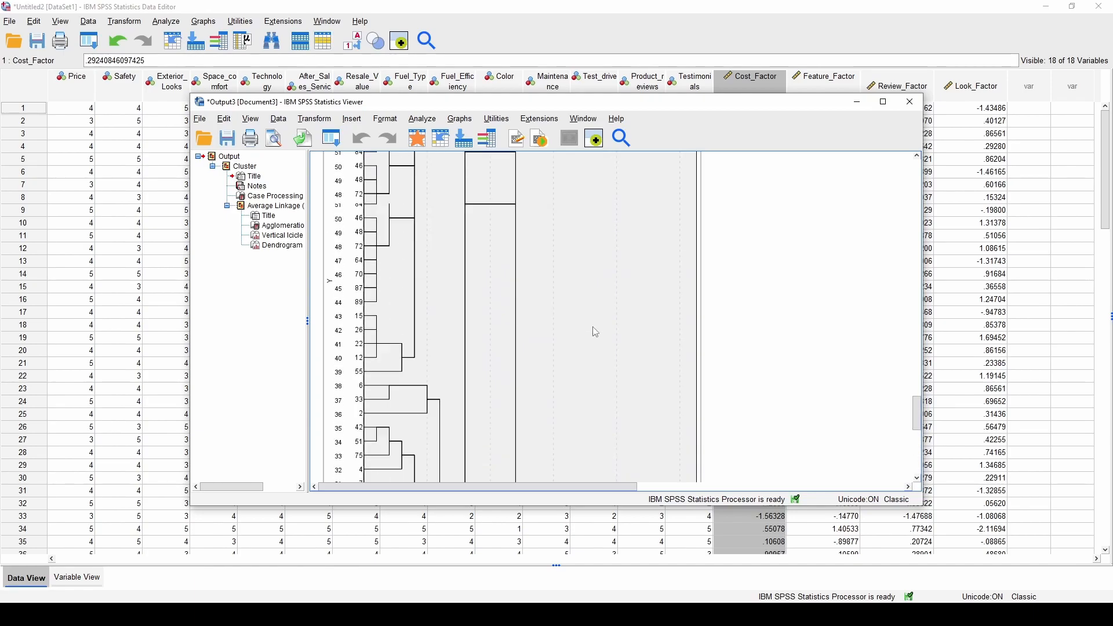
pyautogui.scroll(3, 537, 279)
pyautogui.scroll(-5, 538, 281)
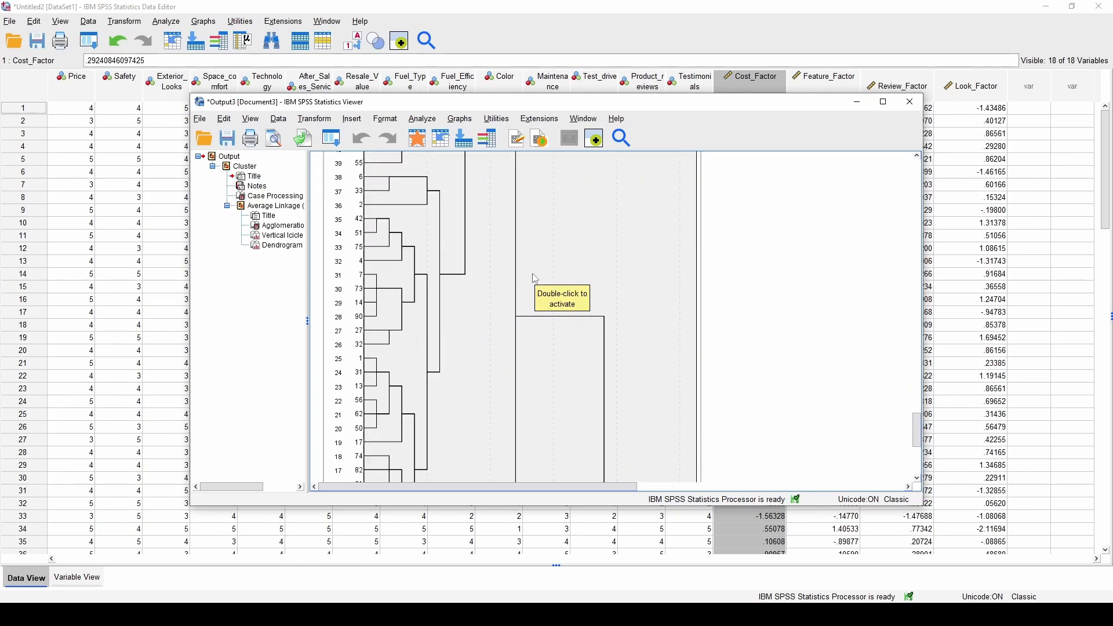
pyautogui.scroll(3, 607, 338)
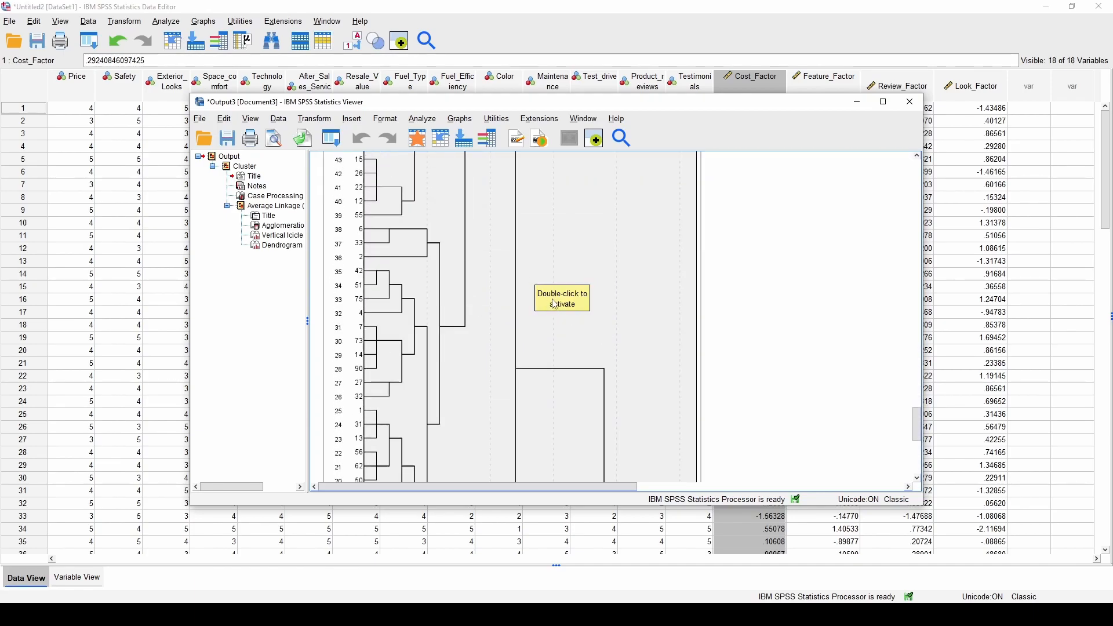
pyautogui.scroll(-5, 635, 369)
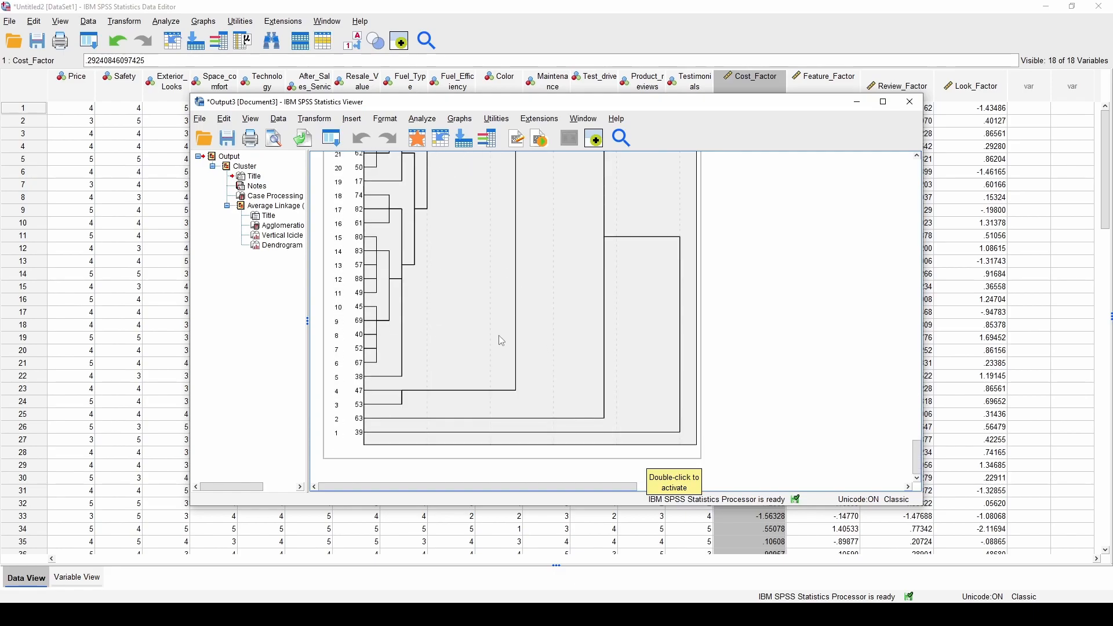
pyautogui.scroll(10, 497, 377)
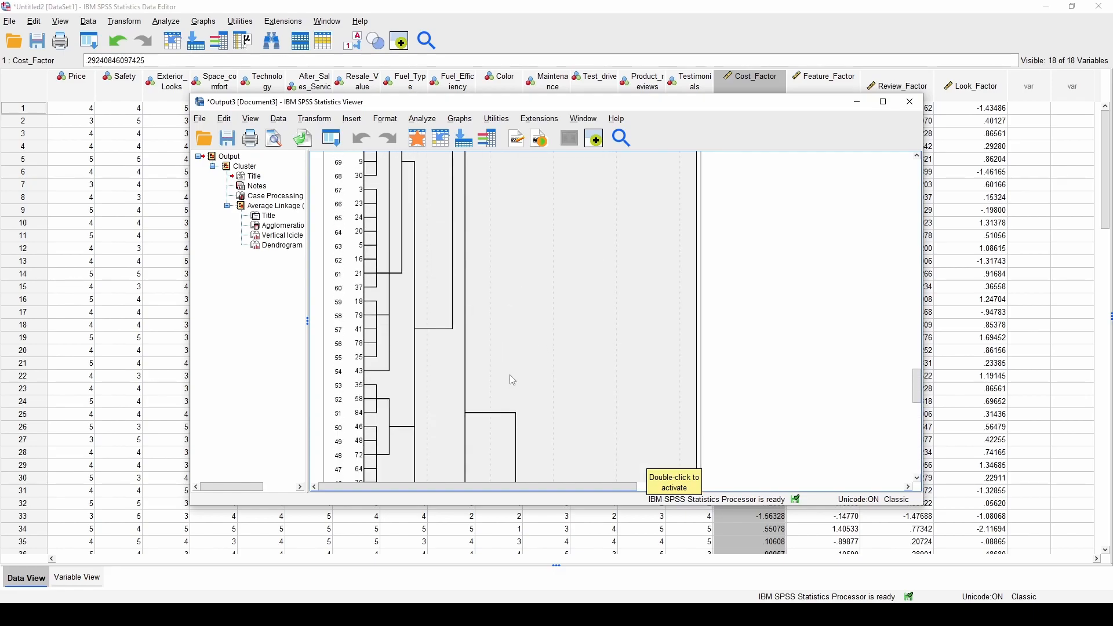
pyautogui.scroll(-10, 510, 380)
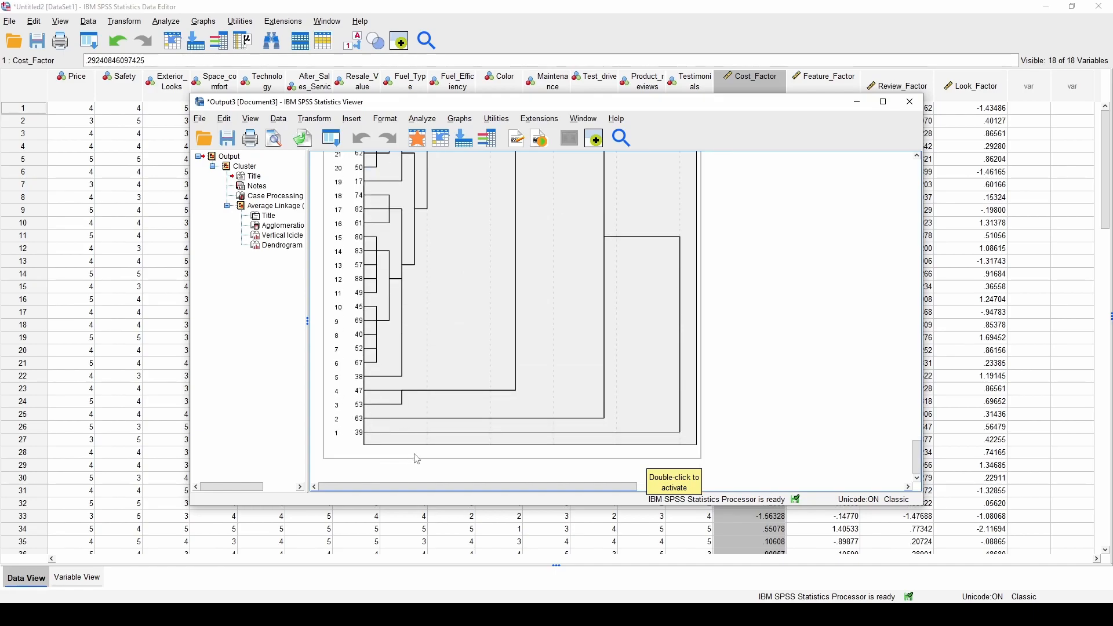
pyautogui.scroll(3, 658, 398)
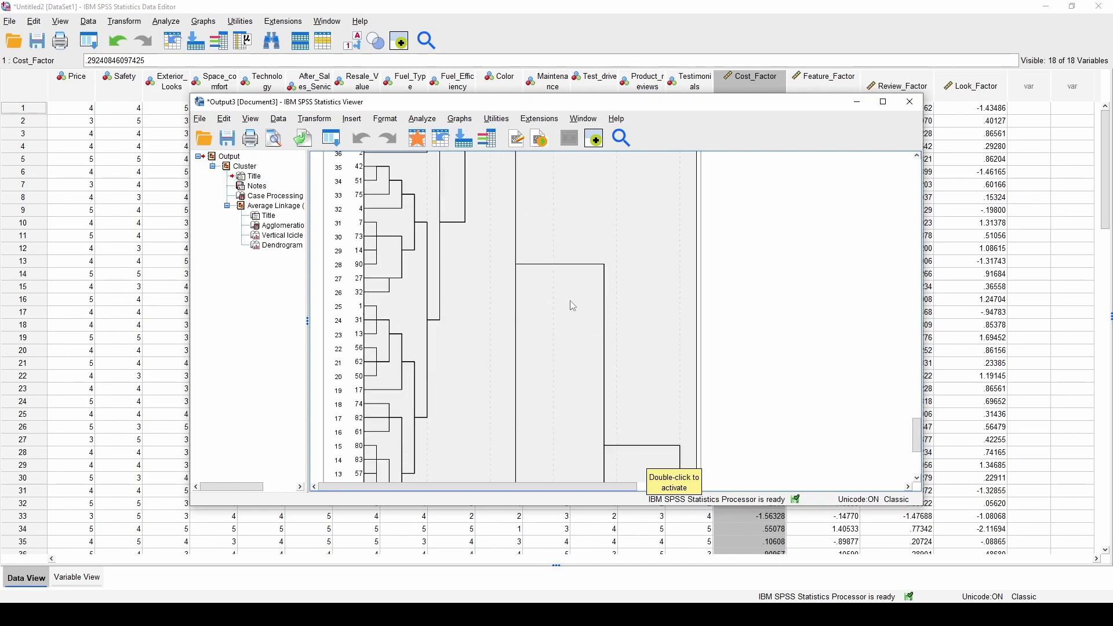
pyautogui.scroll(-4, 554, 286)
pyautogui.scroll(3, 560, 300)
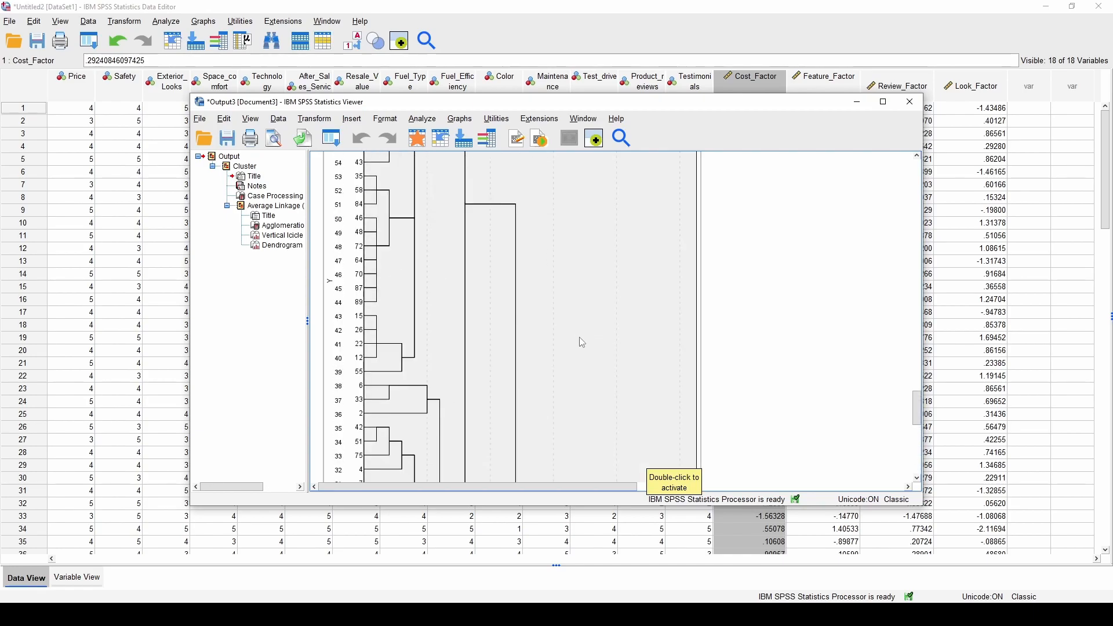
pyautogui.scroll(2, 529, 373)
pyautogui.scroll(-3, 510, 306)
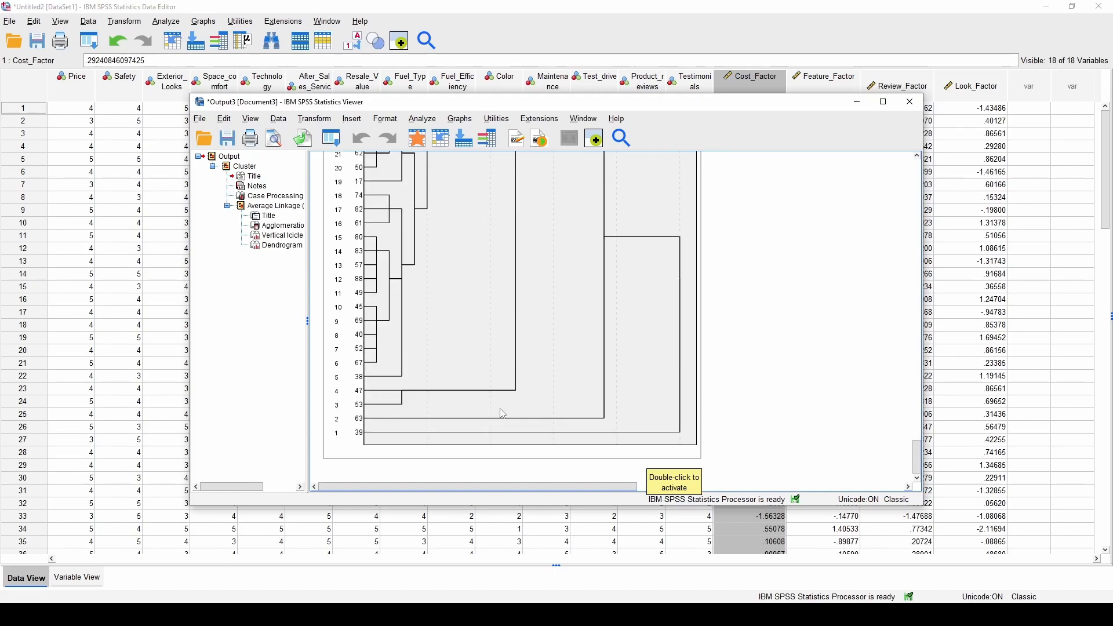
pyautogui.scroll(15, 640, 330)
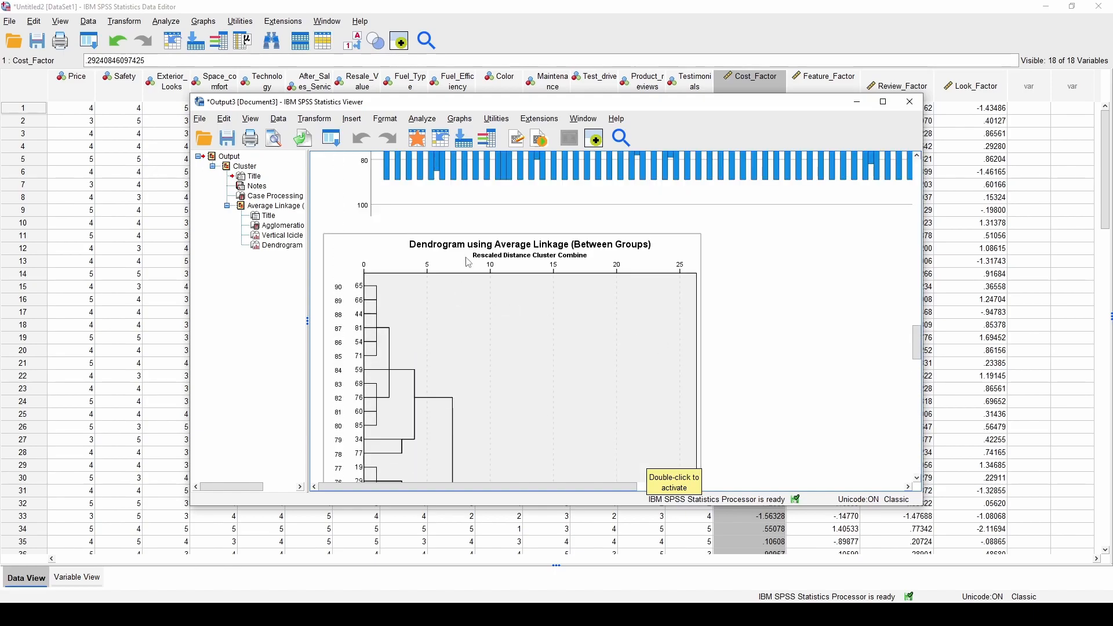
# Set up a K-means cluster analysis of the four factor scores with 4 clusters
pyautogui.click(422, 119)
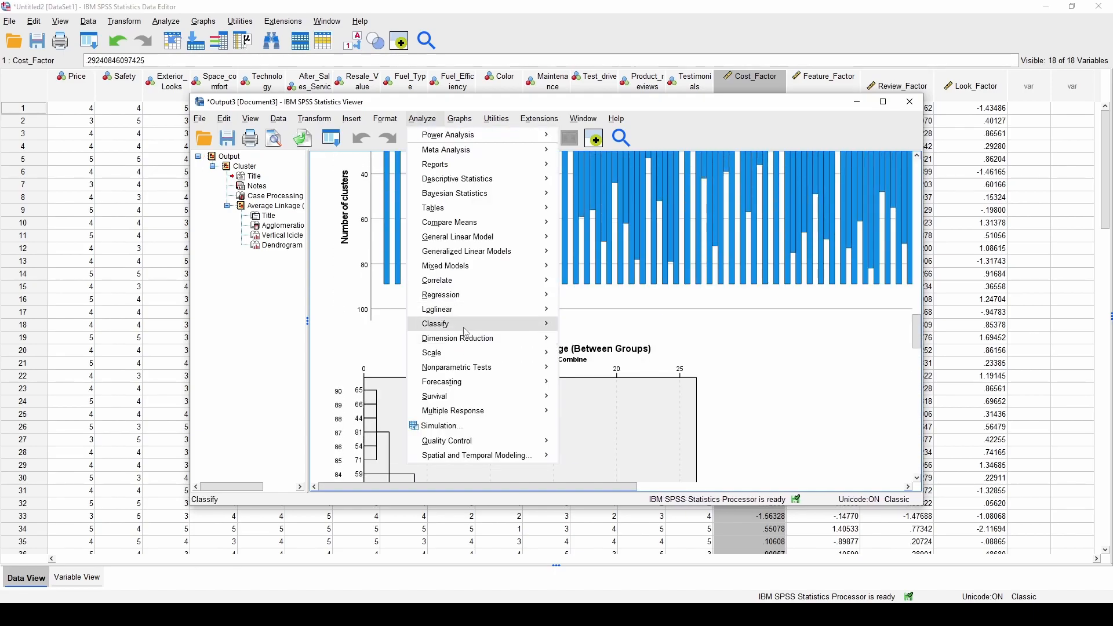
pyautogui.moveTo(493, 323)
pyautogui.click(609, 342)
pyautogui.scroll(-1, 473, 204)
pyautogui.scroll(-4, 473, 205)
pyautogui.click(441, 231)
pyautogui.keyDown('shift'); pyautogui.click(441, 261); pyautogui.keyUp('shift')
pyautogui.click(488, 207)
pyautogui.doubleClick(491, 283)
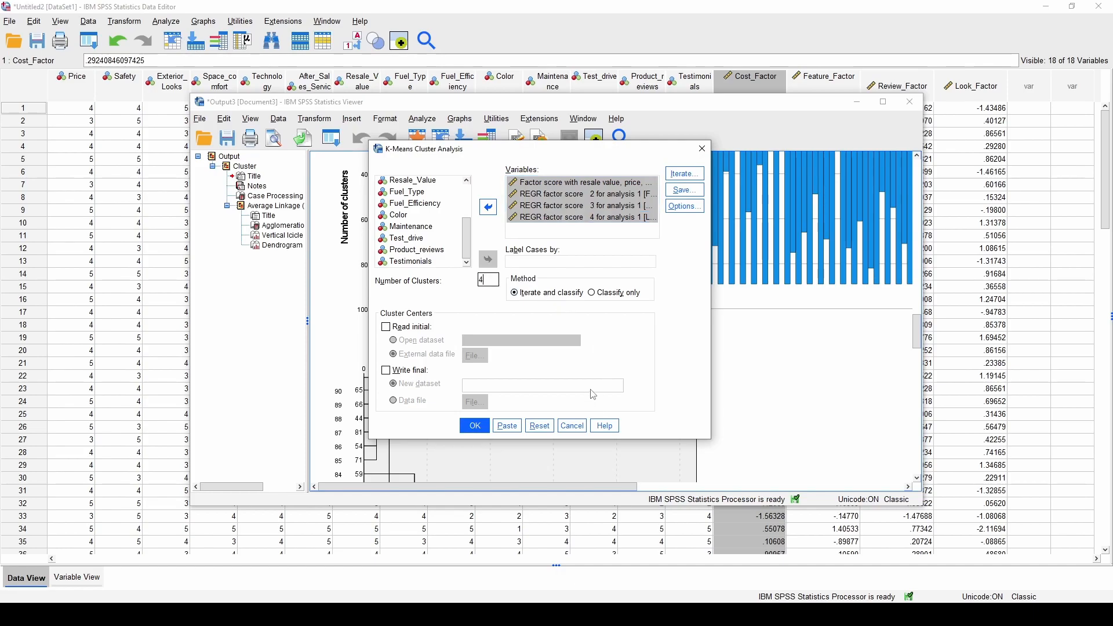
# Save cluster membership as a new variable, run K-means, and close the output unsaved
pyautogui.click(685, 190)
pyautogui.click(504, 289)
pyautogui.click(517, 329)
pyautogui.click(475, 426)
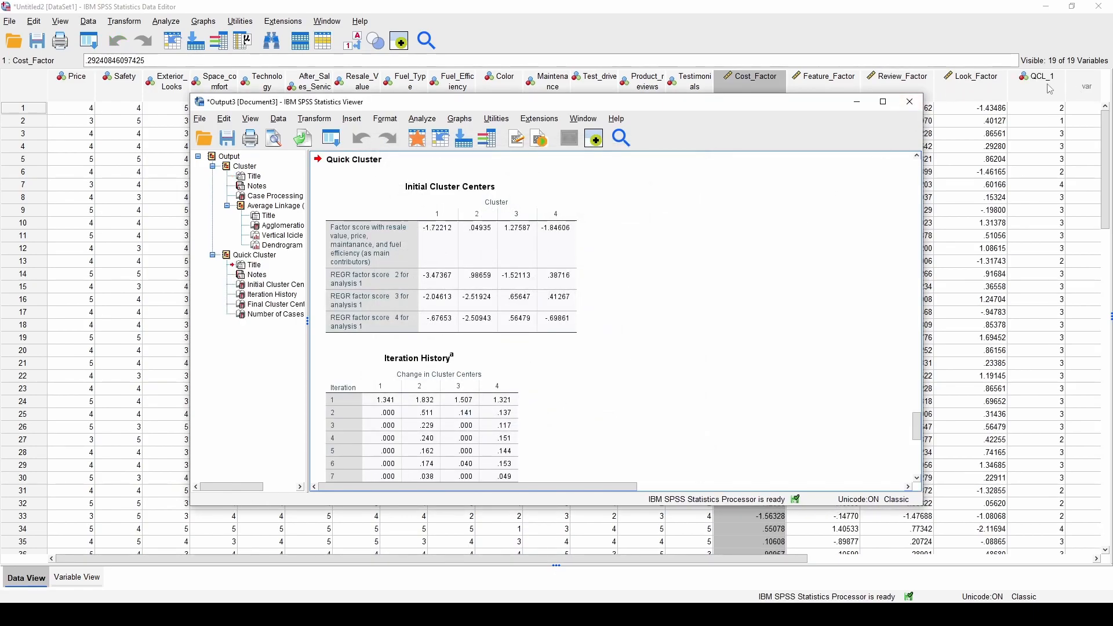
pyautogui.click(910, 102)
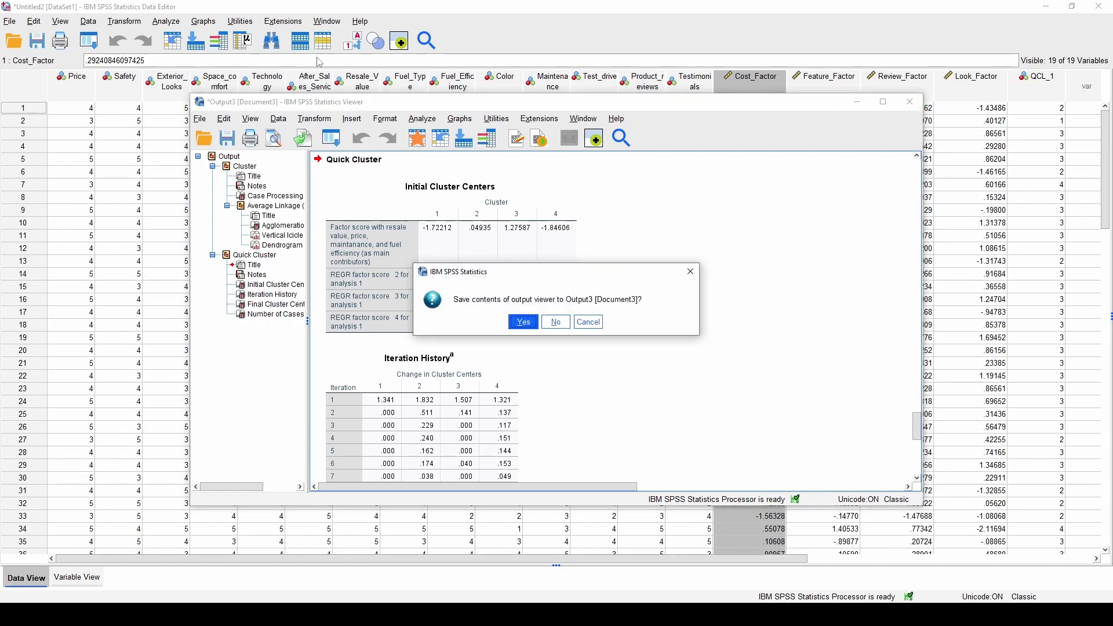
pyautogui.click(557, 323)
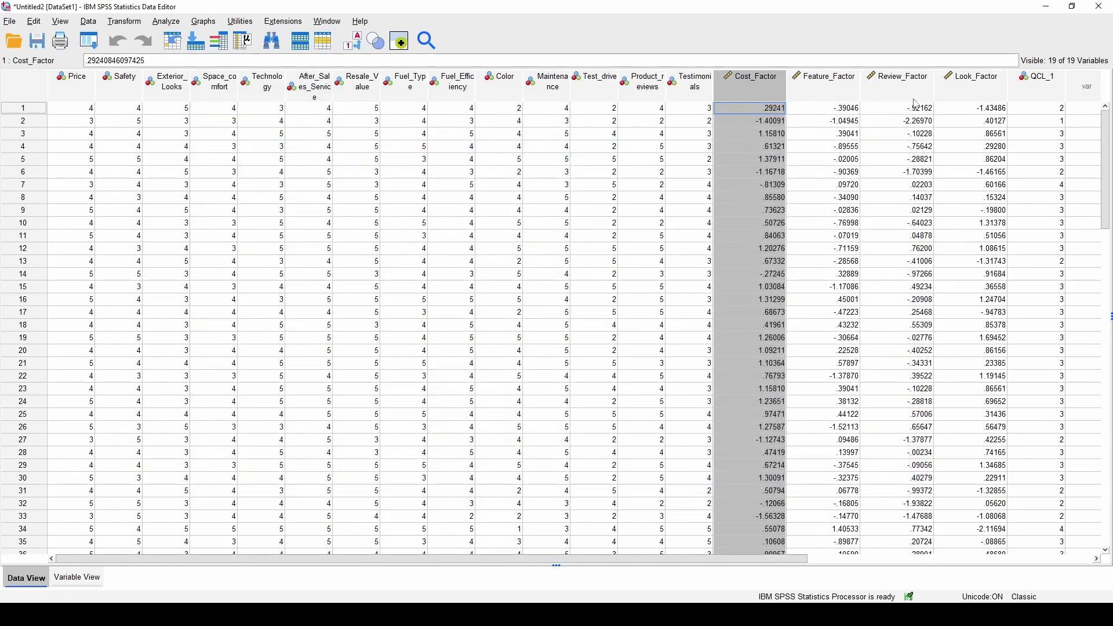
# Select the factor score columns from Cost_Factor through Look_Factor
pyautogui.click(806, 88)
pyautogui.click(898, 84)
pyautogui.click(968, 87)
pyautogui.click(905, 87)
pyautogui.click(808, 90)
pyautogui.click(762, 87)
pyautogui.keyDown('shift'); pyautogui.click(968, 87); pyautogui.keyUp('shift')
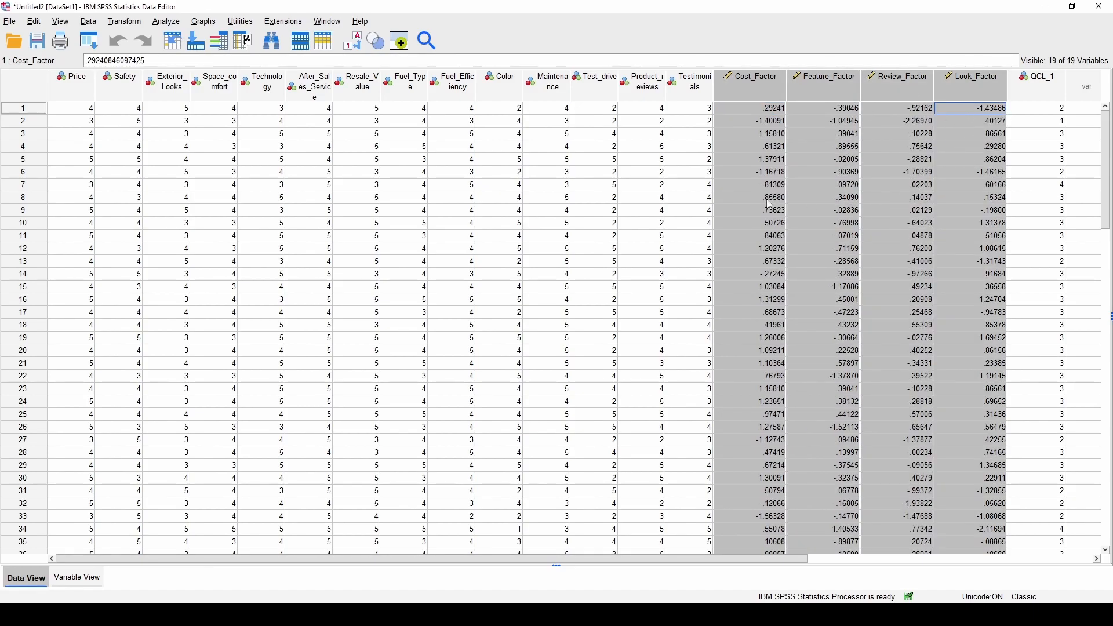
# Plot a simple scatter of resale-value factor score vs REGR factor score 2, marked by cluster number
pyautogui.click(241, 21)
pyautogui.moveTo(203, 21)
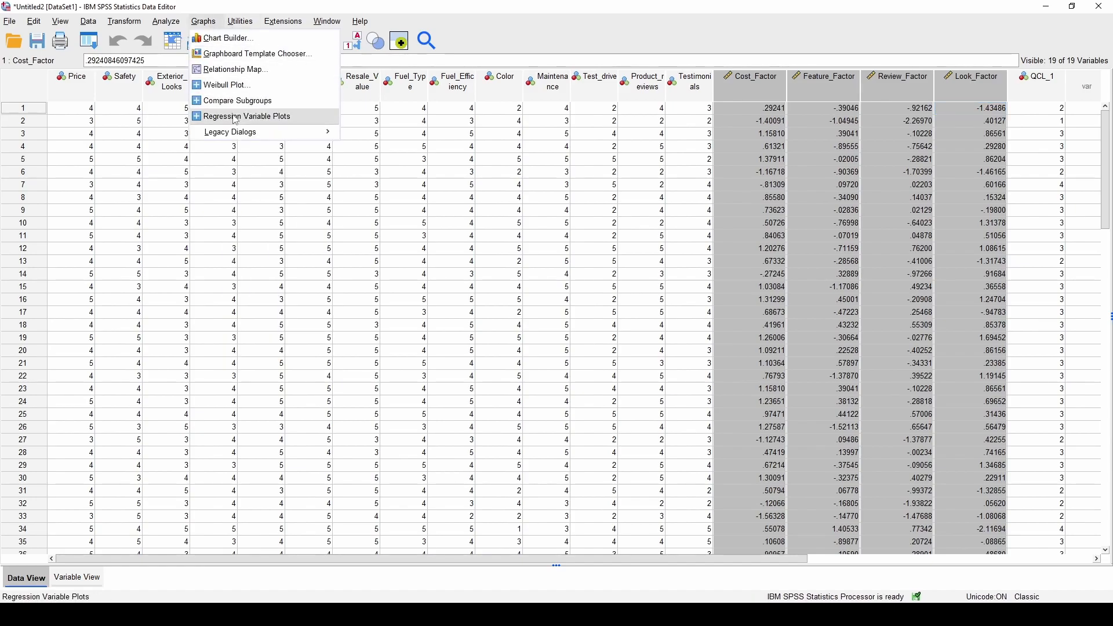
pyautogui.moveTo(238, 132)
pyautogui.click(385, 294)
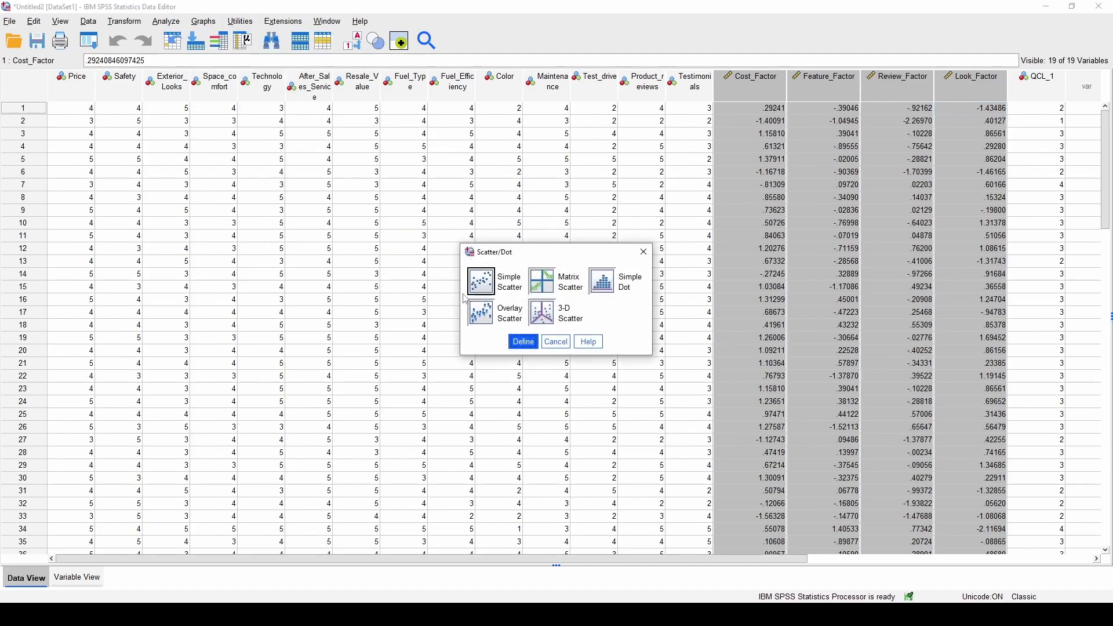
pyautogui.click(522, 341)
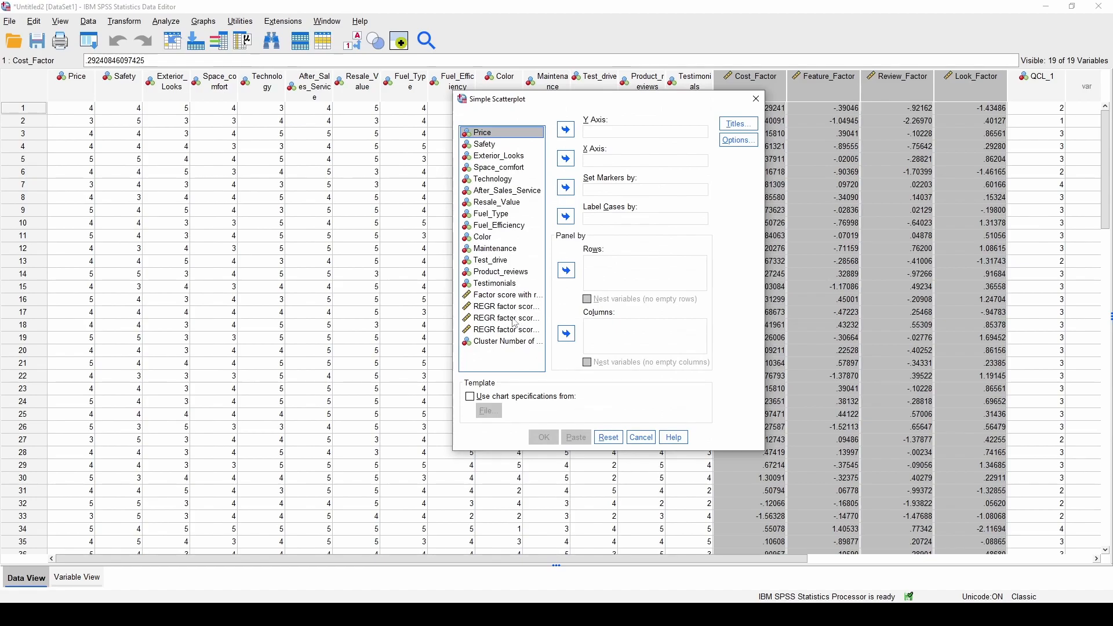
pyautogui.click(515, 295)
pyautogui.click(566, 129)
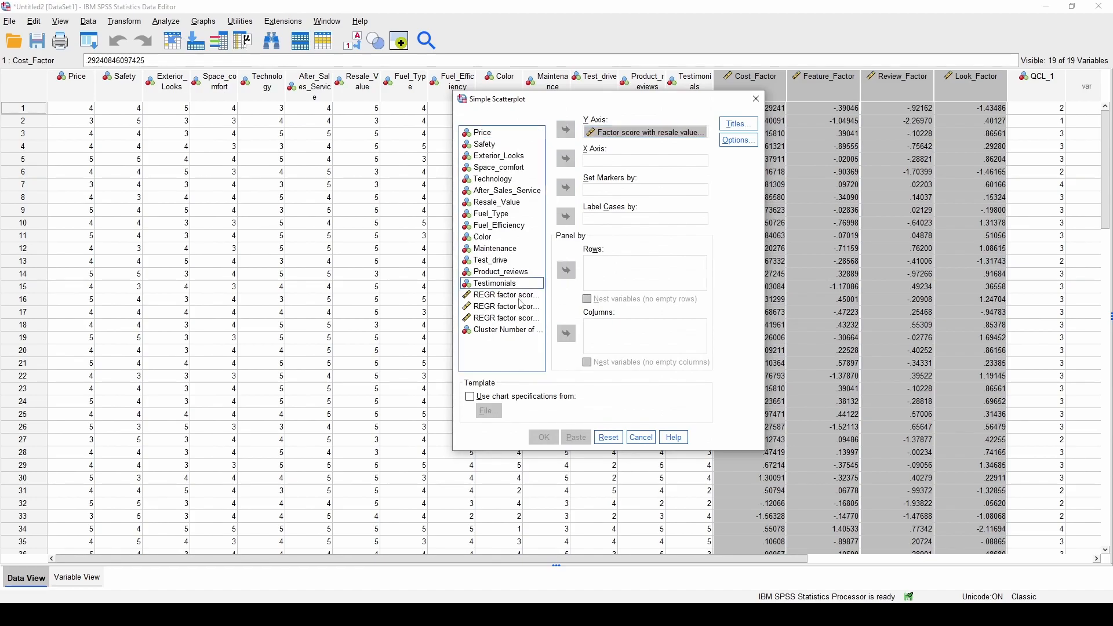
pyautogui.click(566, 159)
pyautogui.click(505, 318)
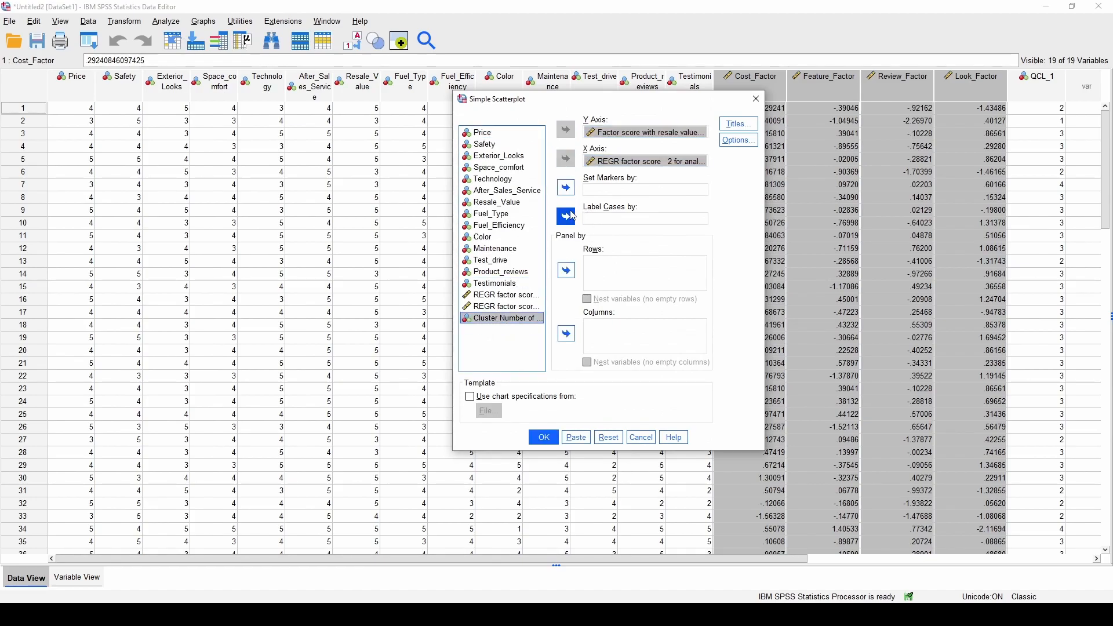
pyautogui.click(566, 187)
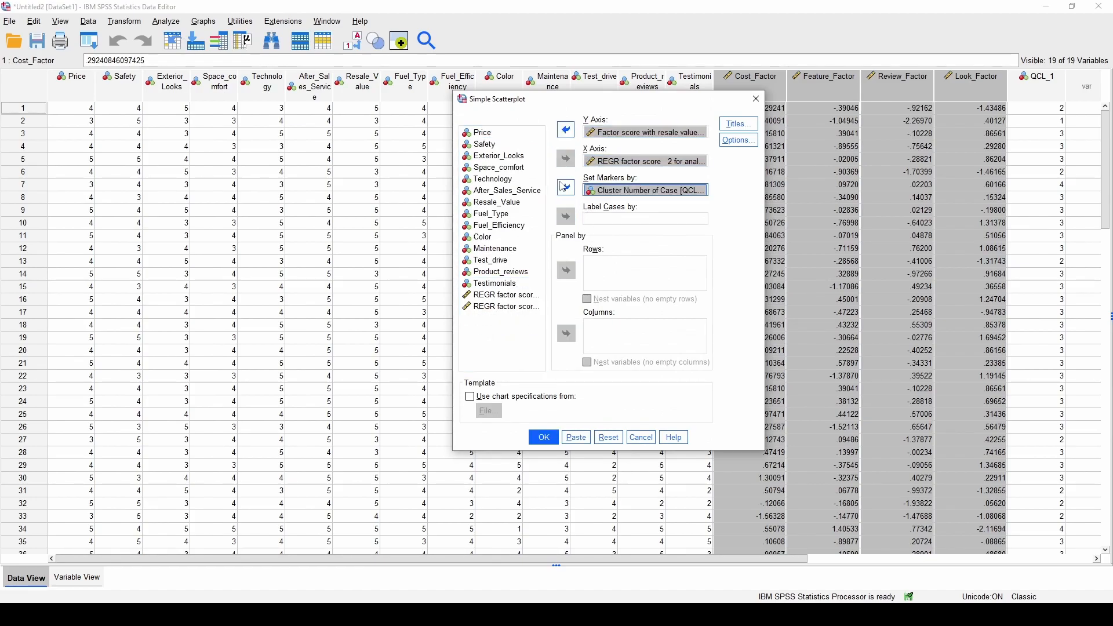
pyautogui.click(545, 438)
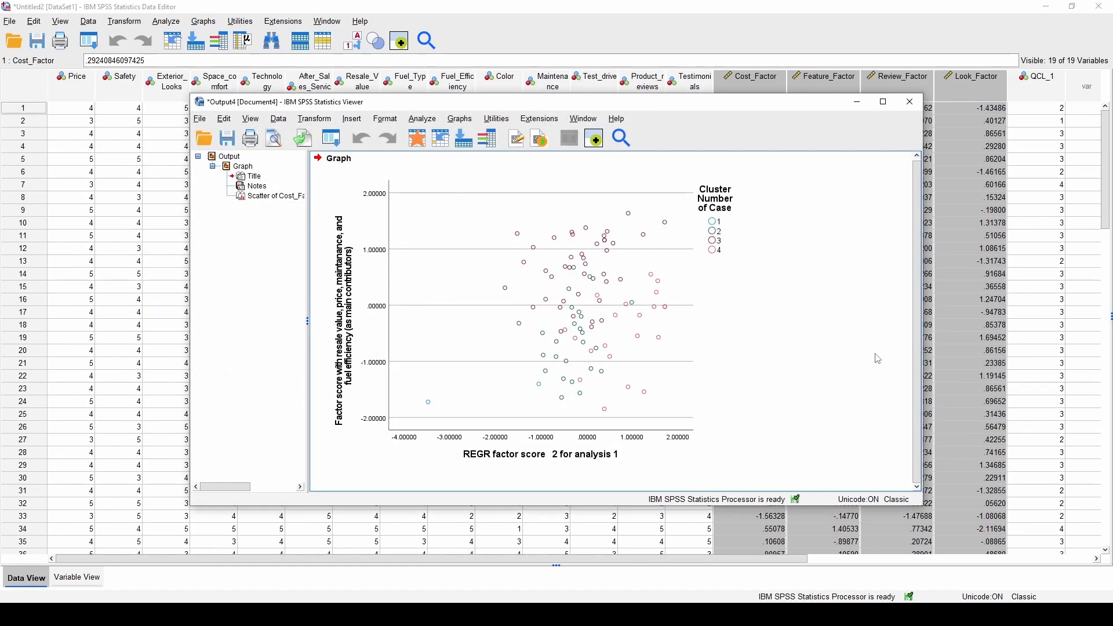
# Create the cluster-coloured scatterplot again with REGR factor score 3 on the X axis
pyautogui.click(587, 329)
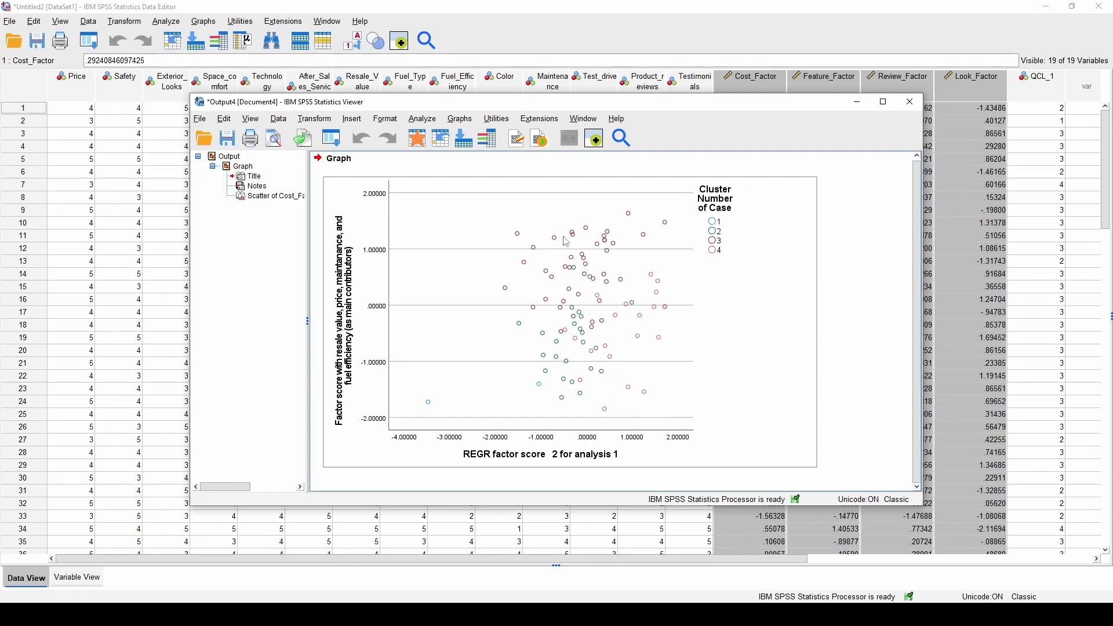
pyautogui.click(456, 121)
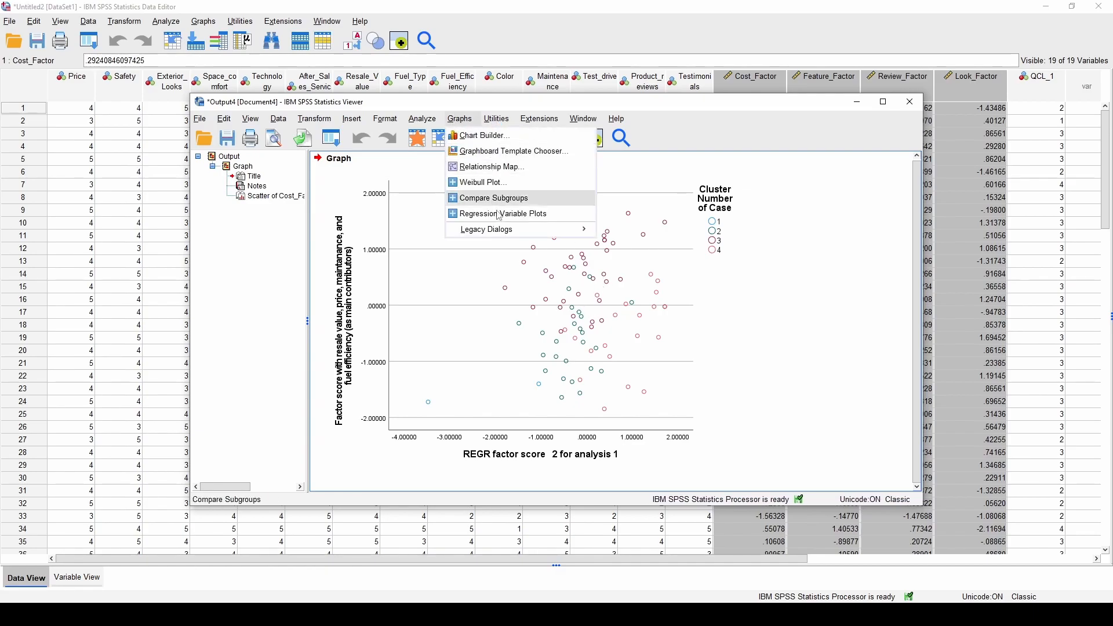
pyautogui.moveTo(574, 229)
pyautogui.click(641, 376)
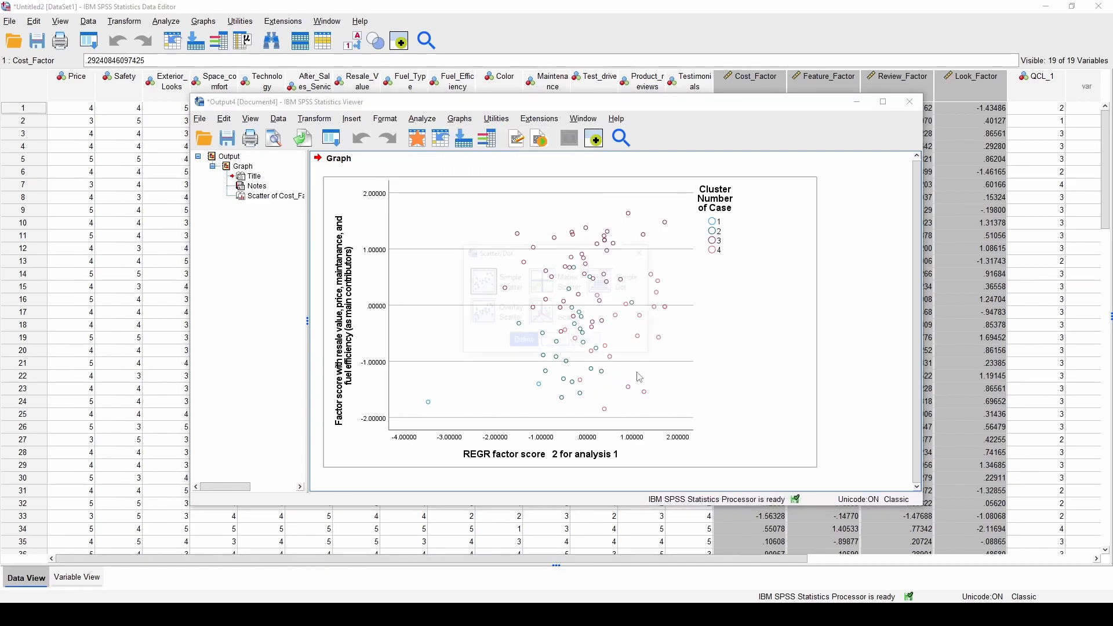
pyautogui.click(523, 341)
pyautogui.click(631, 166)
pyautogui.click(565, 166)
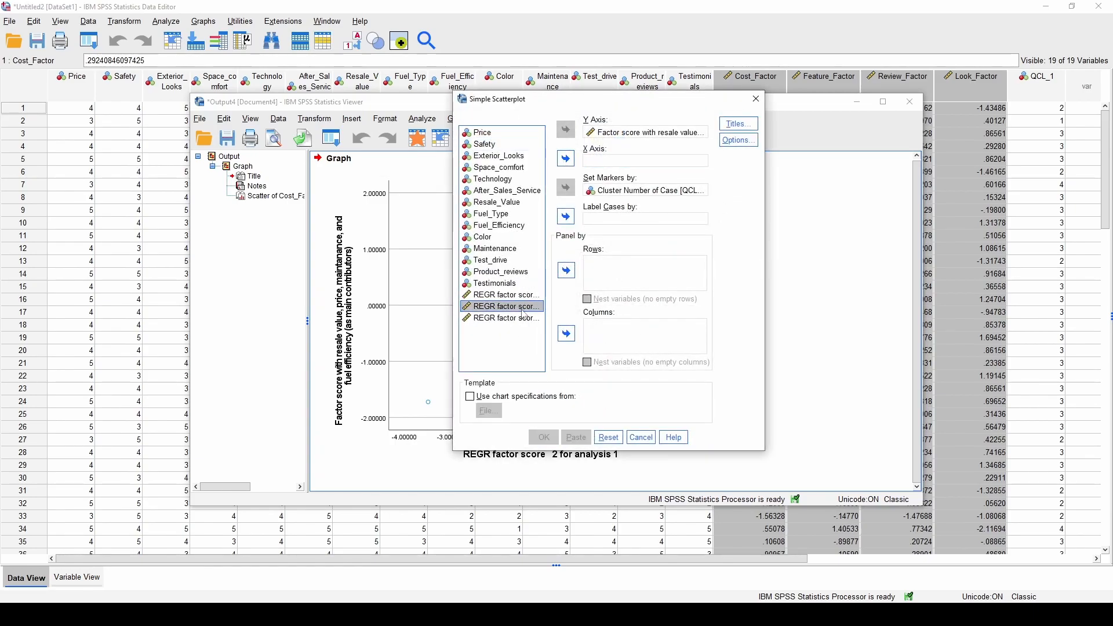
pyautogui.click(566, 159)
pyautogui.moveTo(521, 99); pyautogui.dragTo(197, 111)
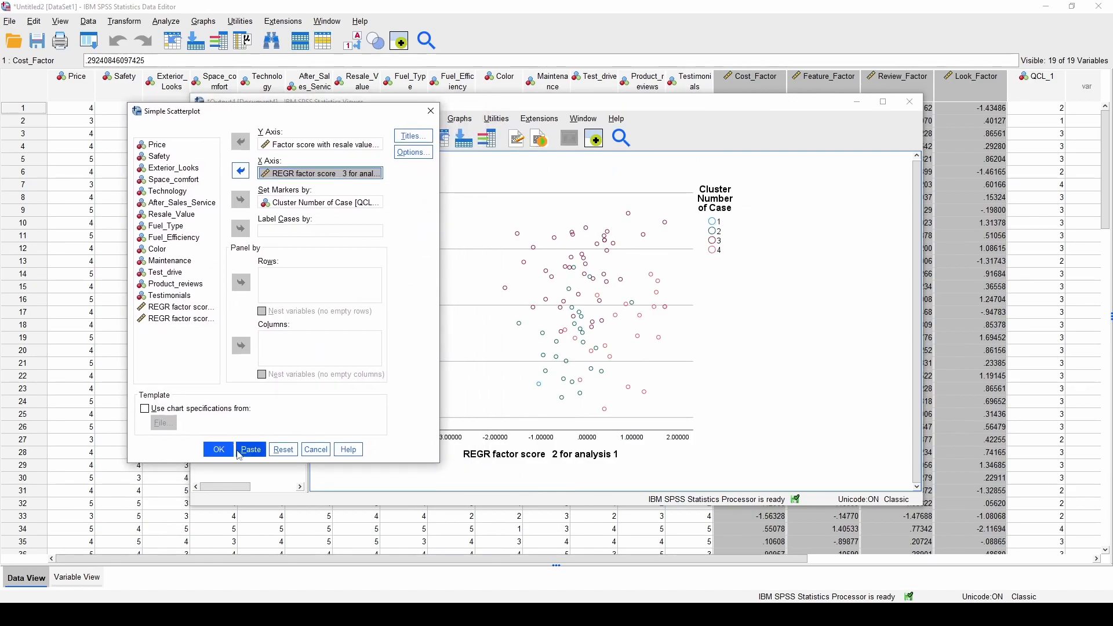
pyautogui.click(218, 450)
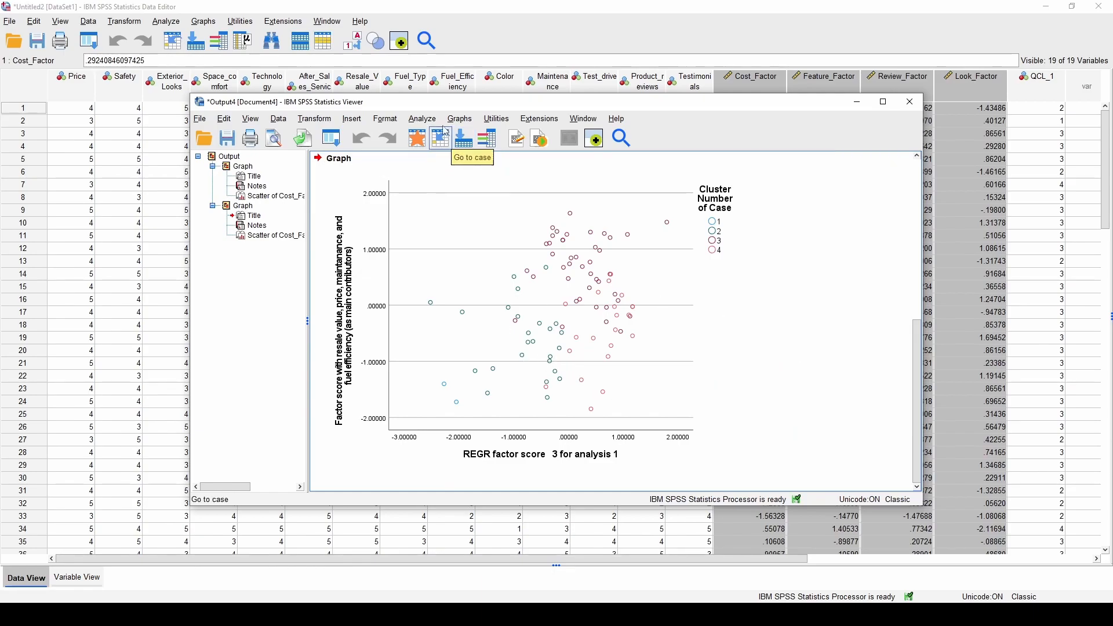
# Create the cluster-coloured scatterplot with REGR factor score 4 on the X axis
pyautogui.click(459, 119)
pyautogui.moveTo(510, 232)
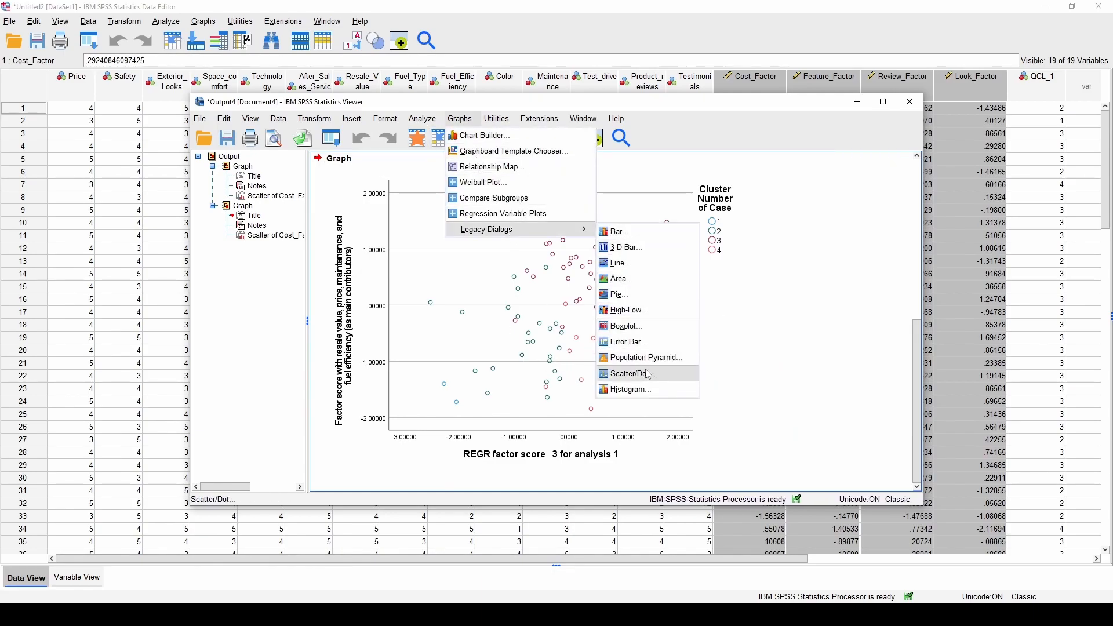
pyautogui.click(623, 373)
pyautogui.doubleClick(496, 290)
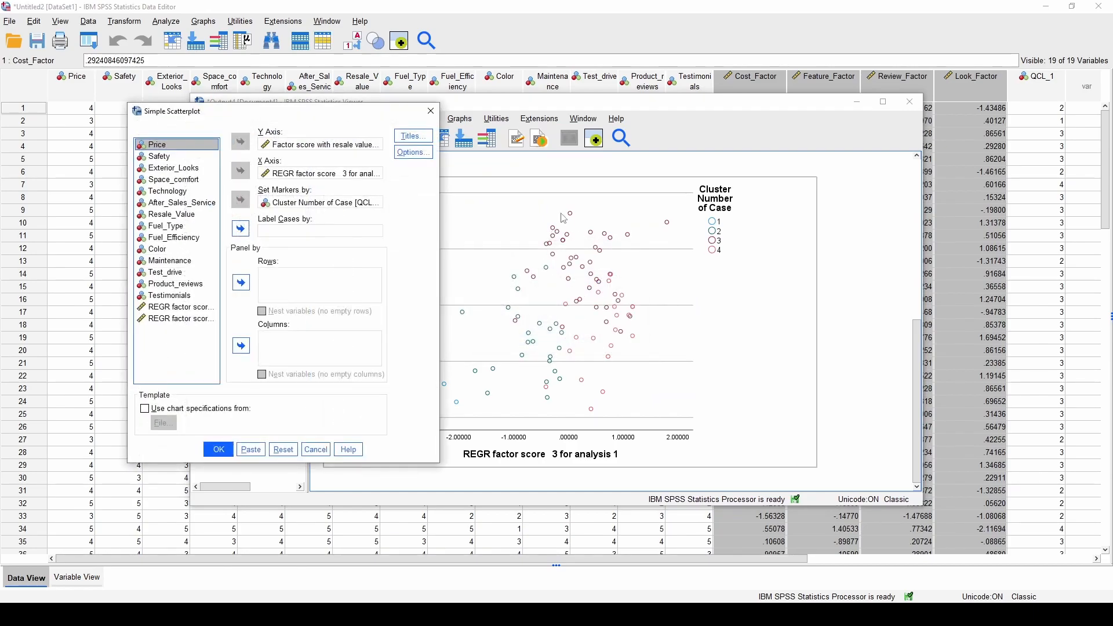
pyautogui.click(290, 173)
pyautogui.click(241, 171)
pyautogui.click(188, 334)
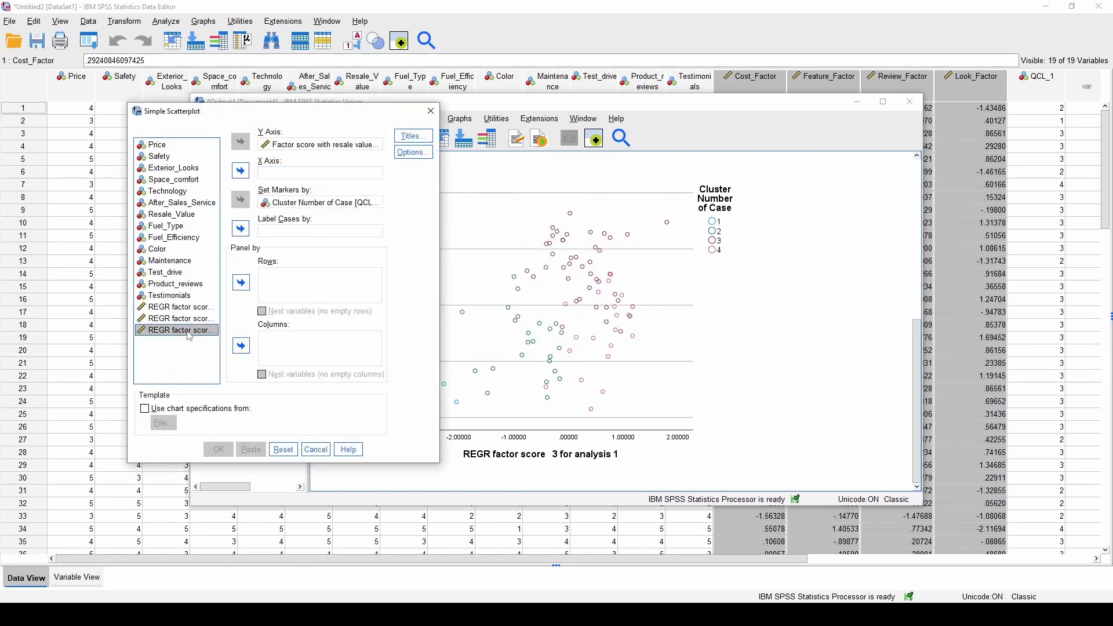
pyautogui.click(240, 170)
pyautogui.click(218, 449)
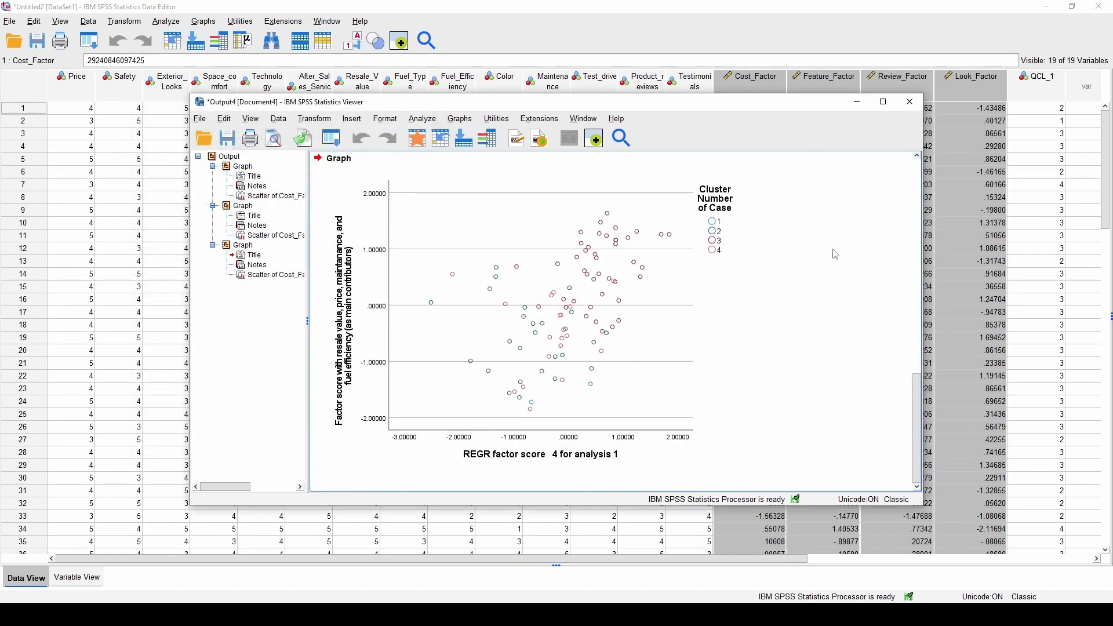
# Close the output viewer without saving and clear the factor column selection
pyautogui.click(911, 102)
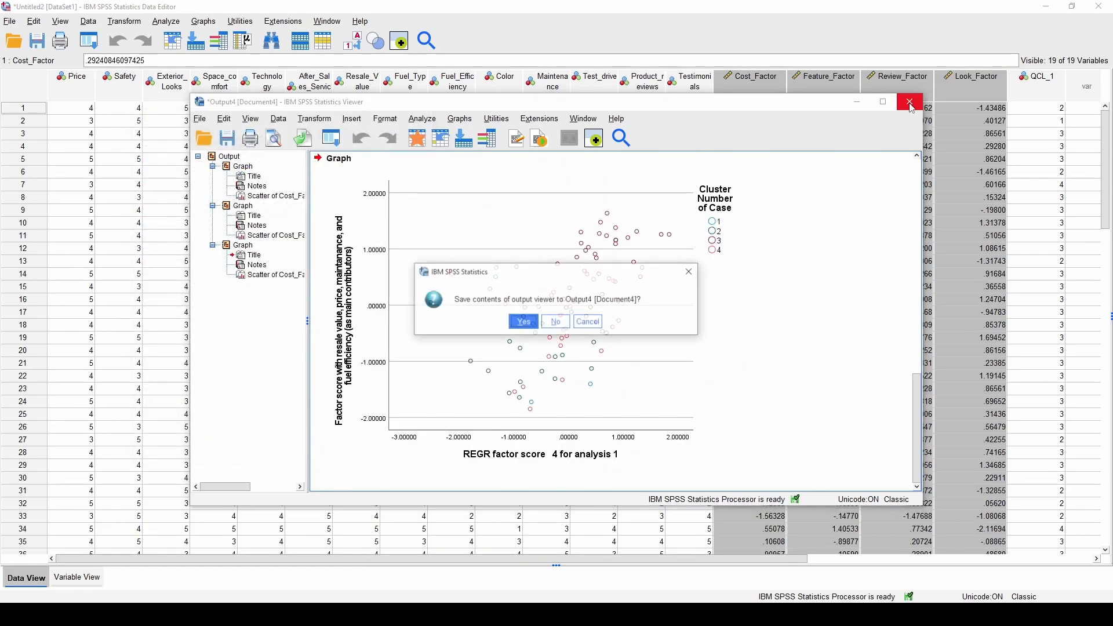
pyautogui.click(555, 320)
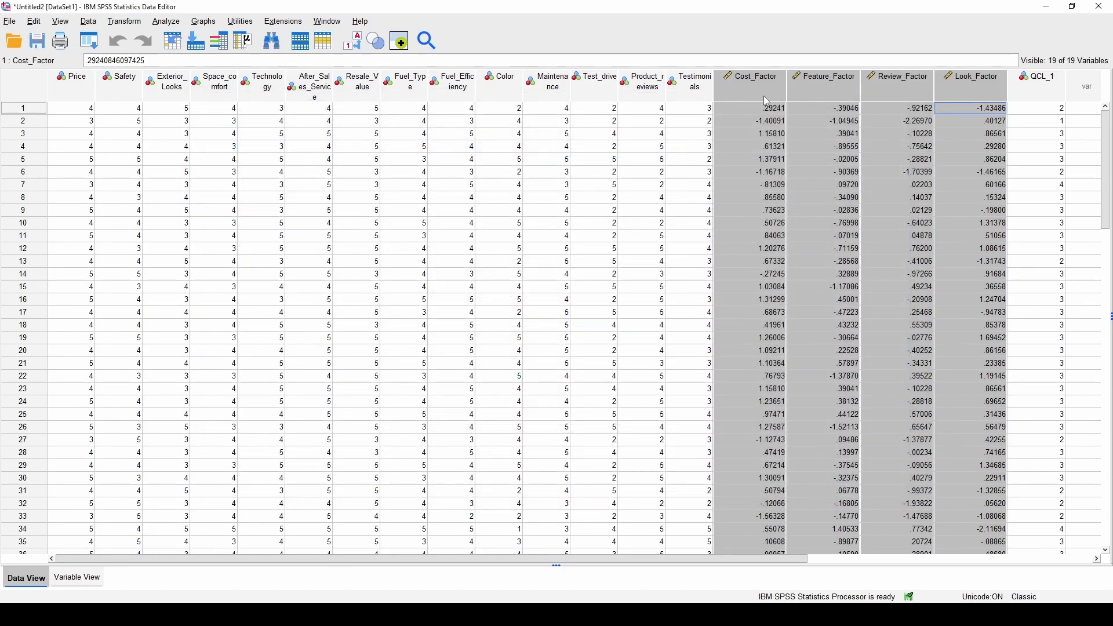
pyautogui.click(922, 114)
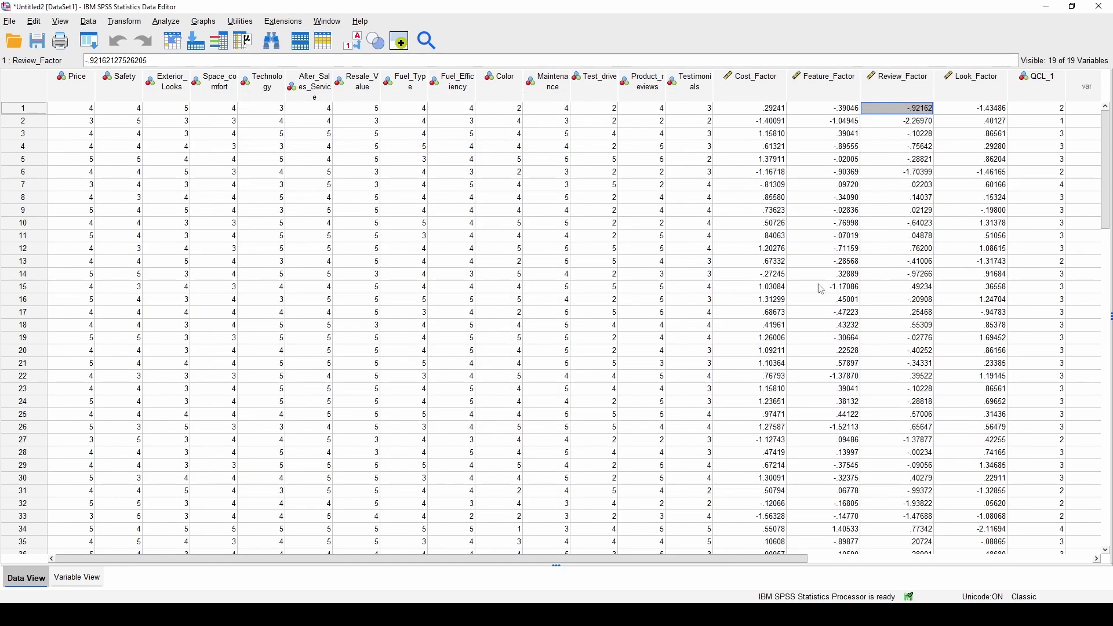